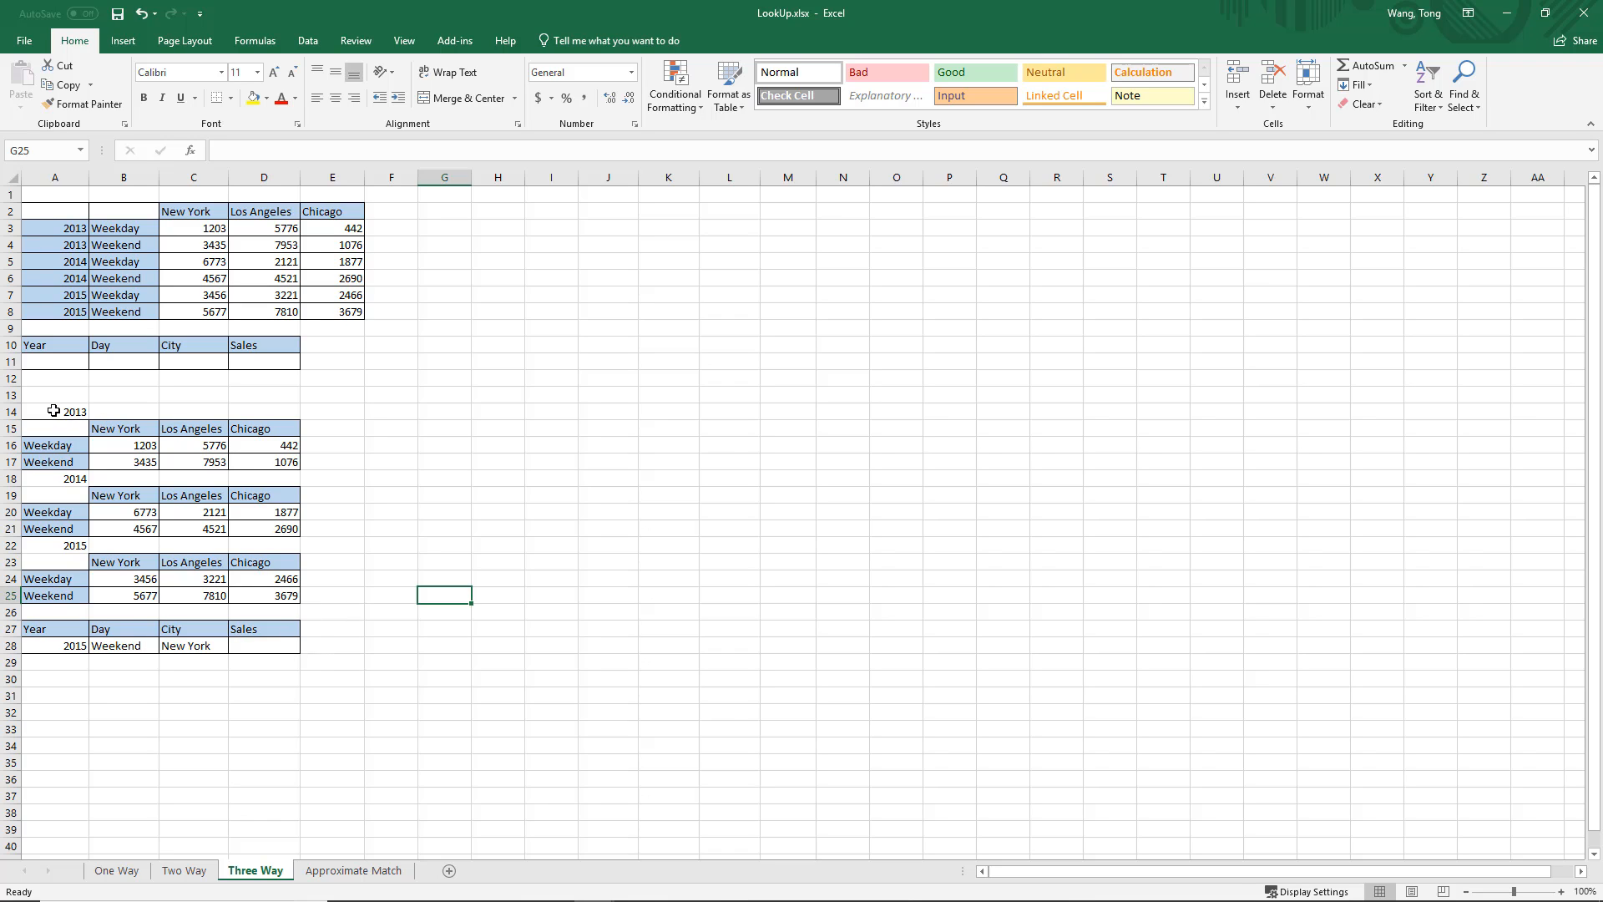
# Step: Examine the combined sales table, the three separate yearly tables, and the year, day and city criteria in row 28
pyautogui.moveTo(57, 409); pyautogui.dragTo(279, 668)
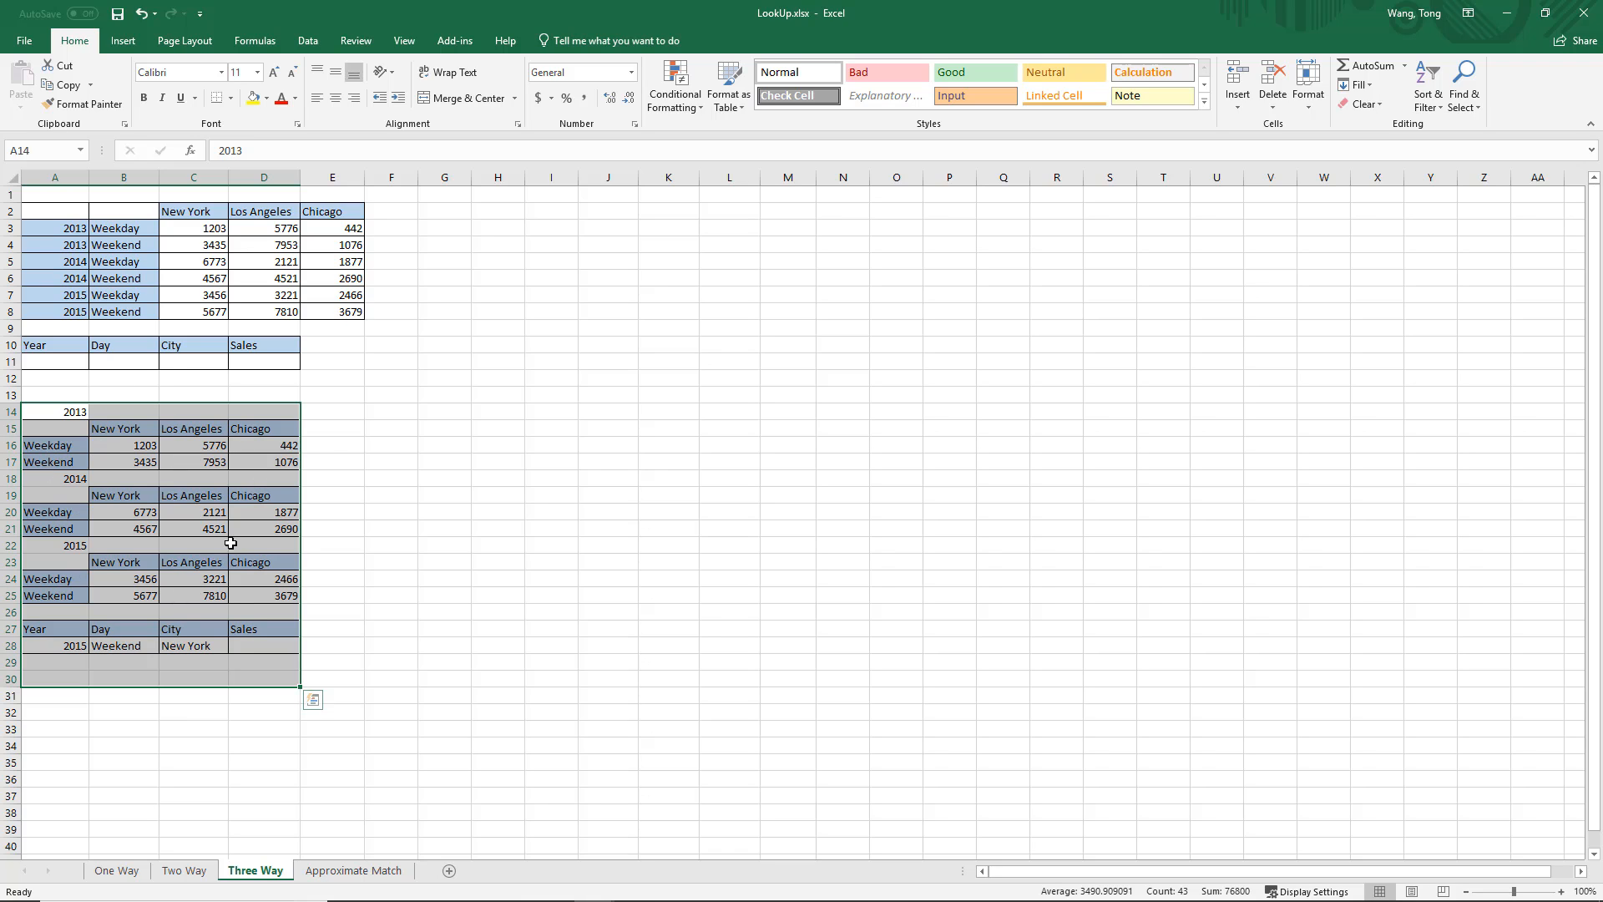
pyautogui.click(357, 411)
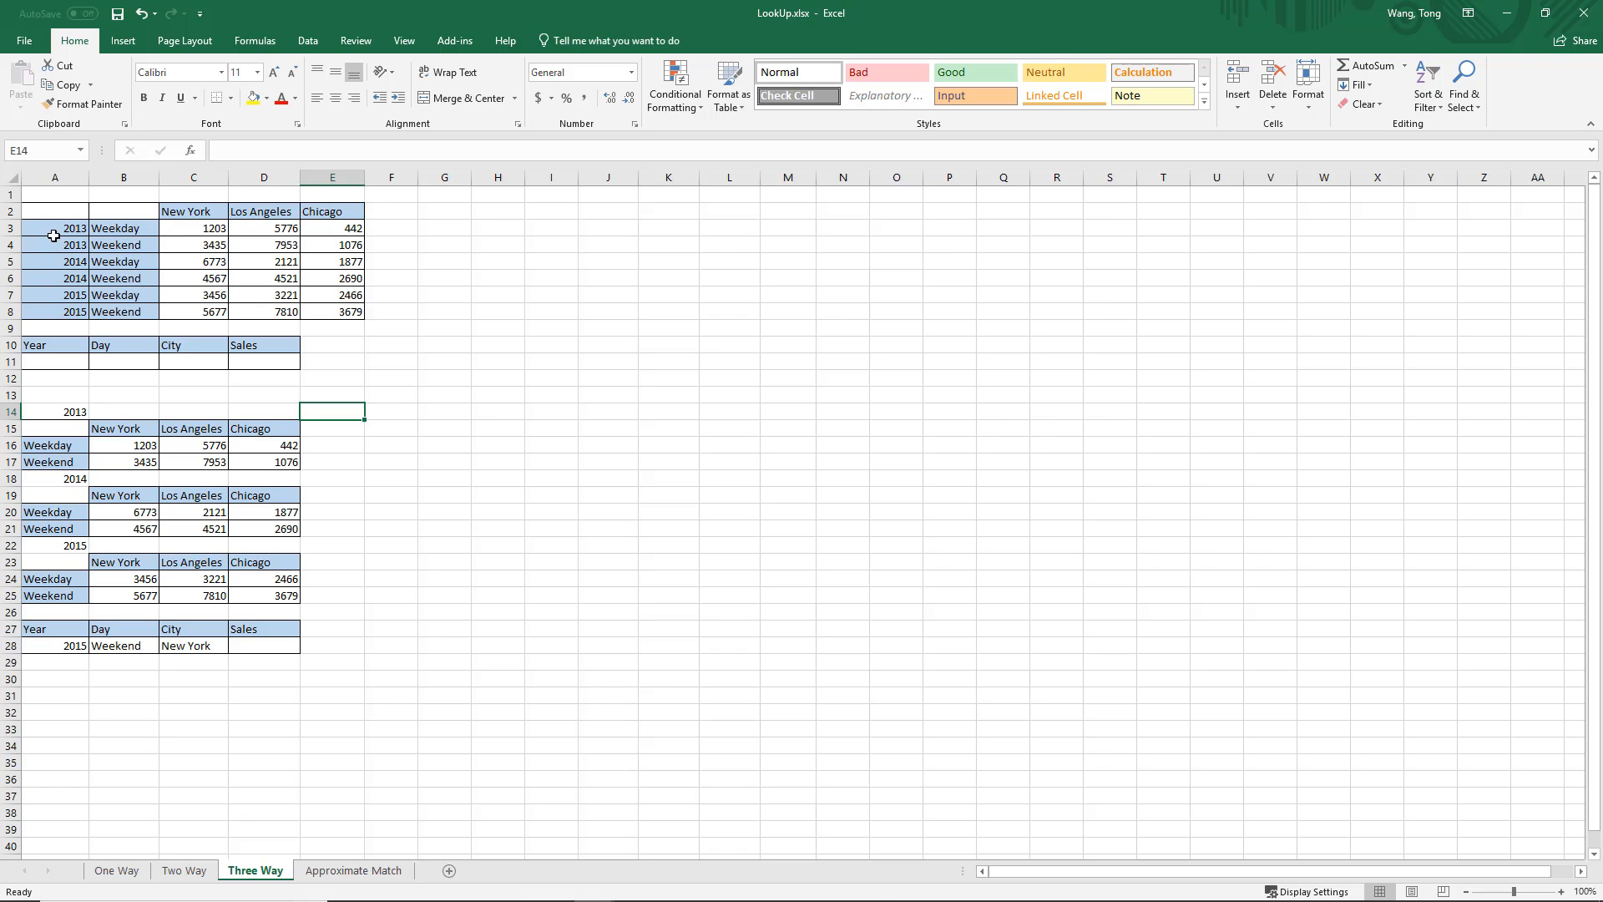
pyautogui.click(73, 215)
pyautogui.moveTo(74, 215); pyautogui.dragTo(338, 312)
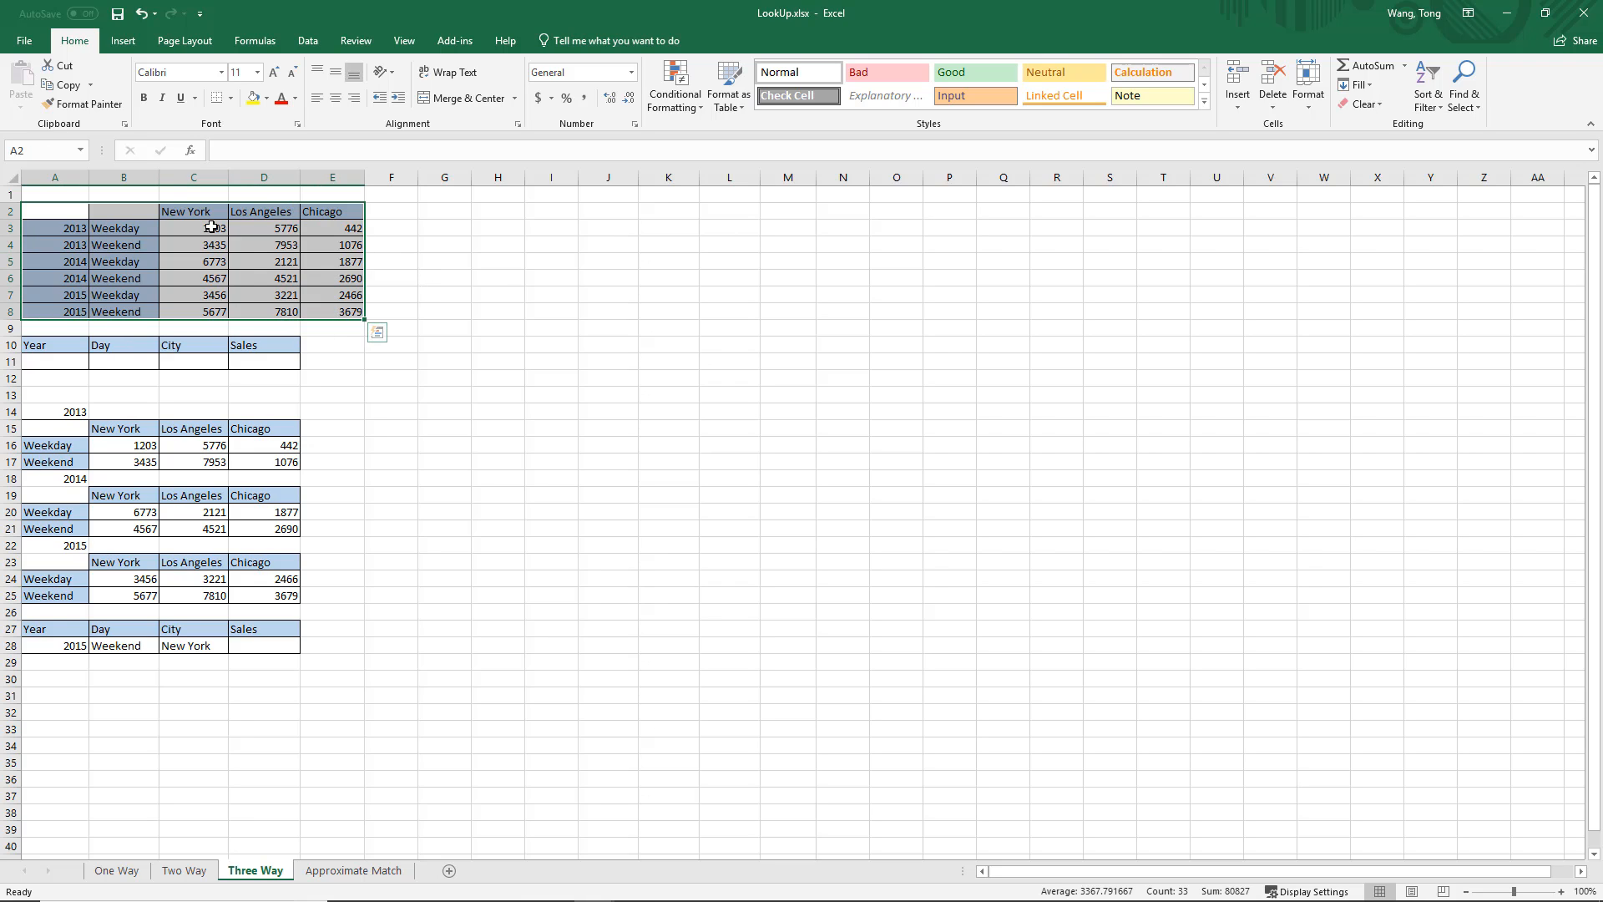
pyautogui.click(497, 512)
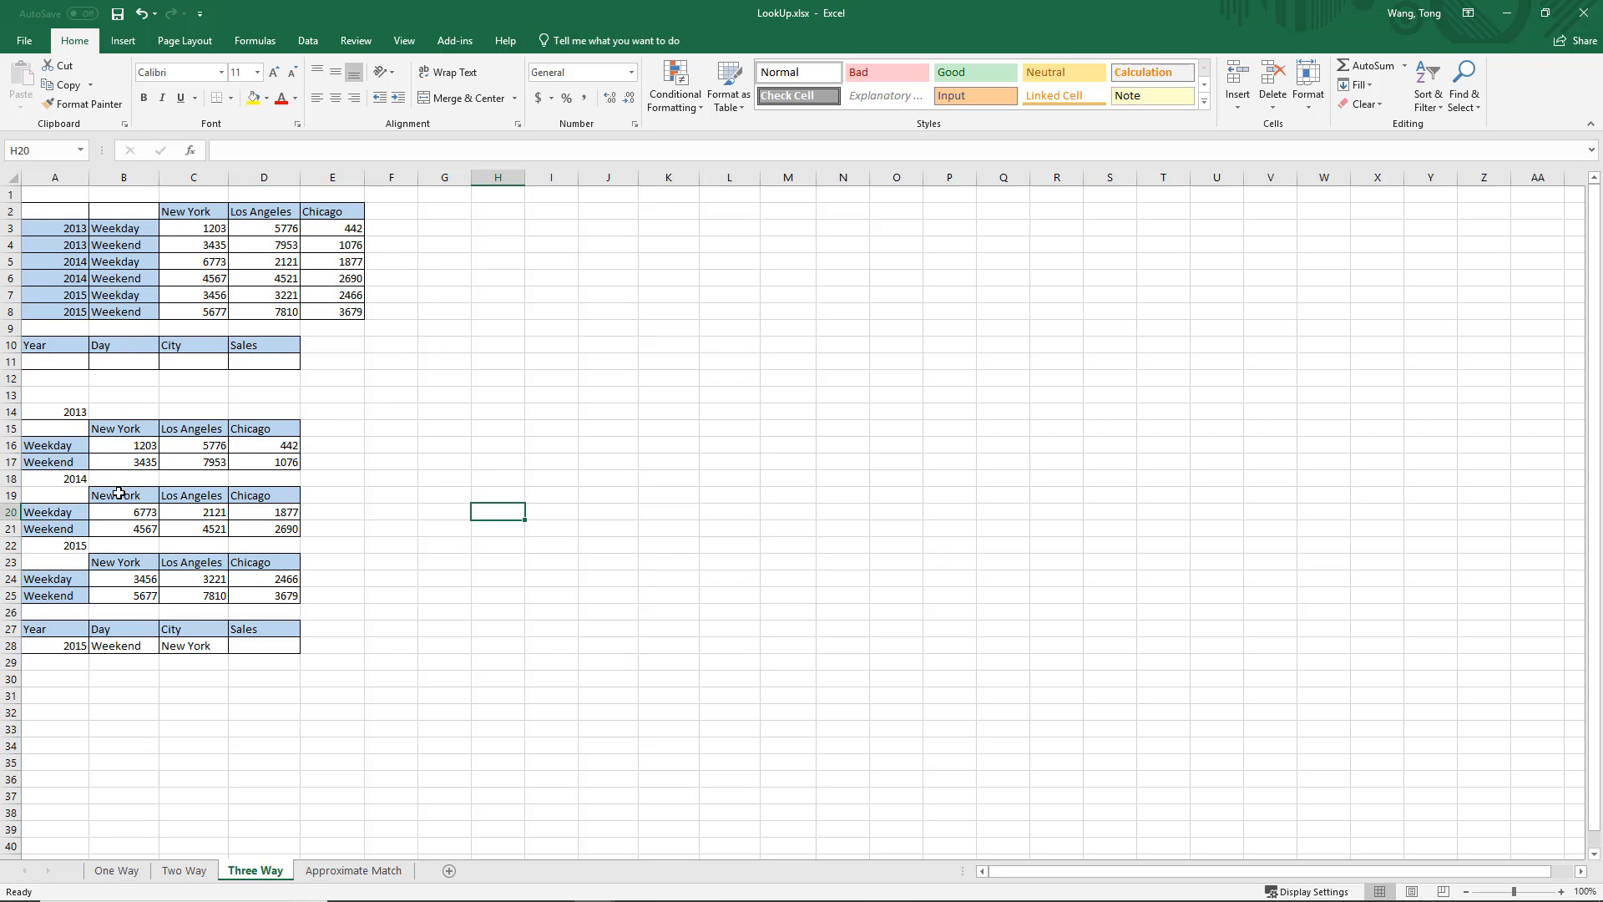
pyautogui.moveTo(48, 408); pyautogui.dragTo(288, 599)
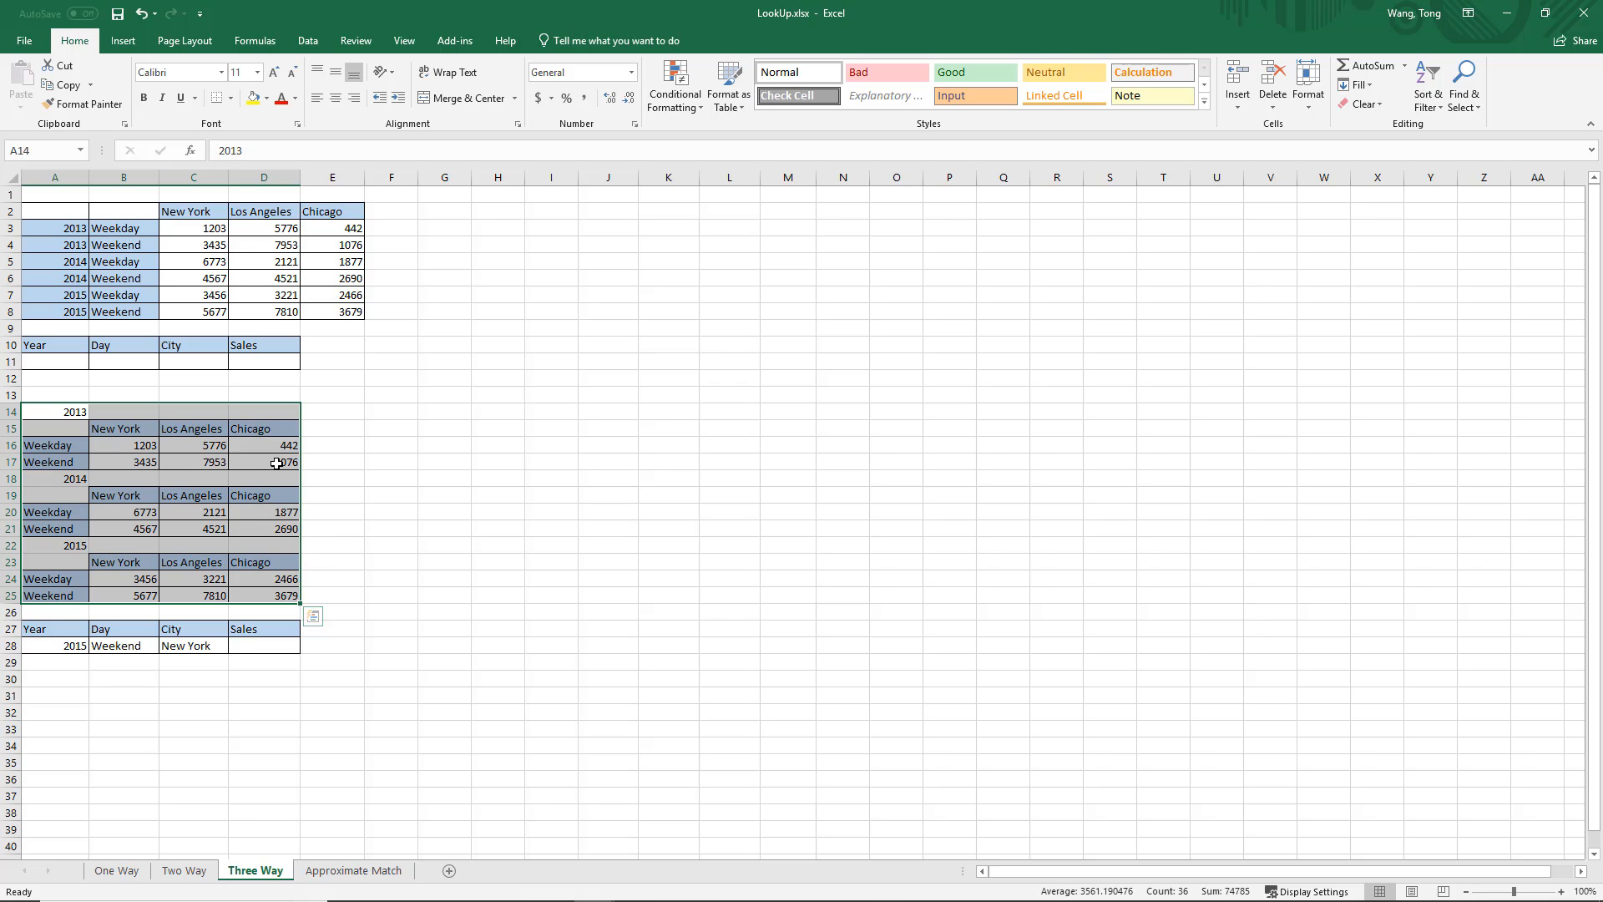
pyautogui.click(140, 680)
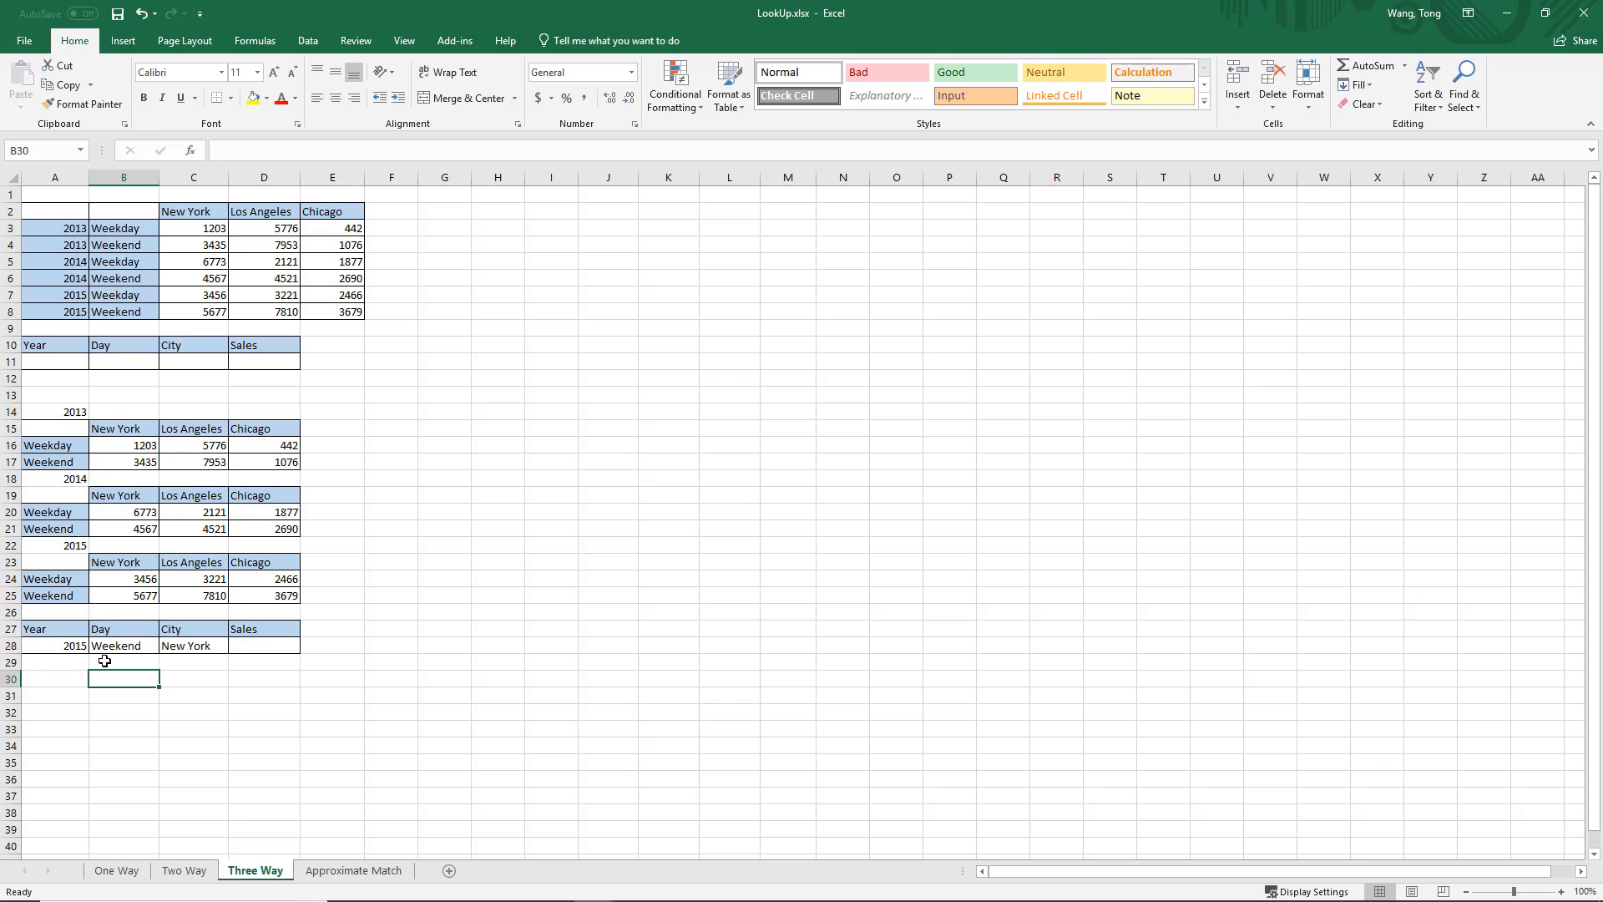
pyautogui.click(80, 646)
pyautogui.click(114, 648)
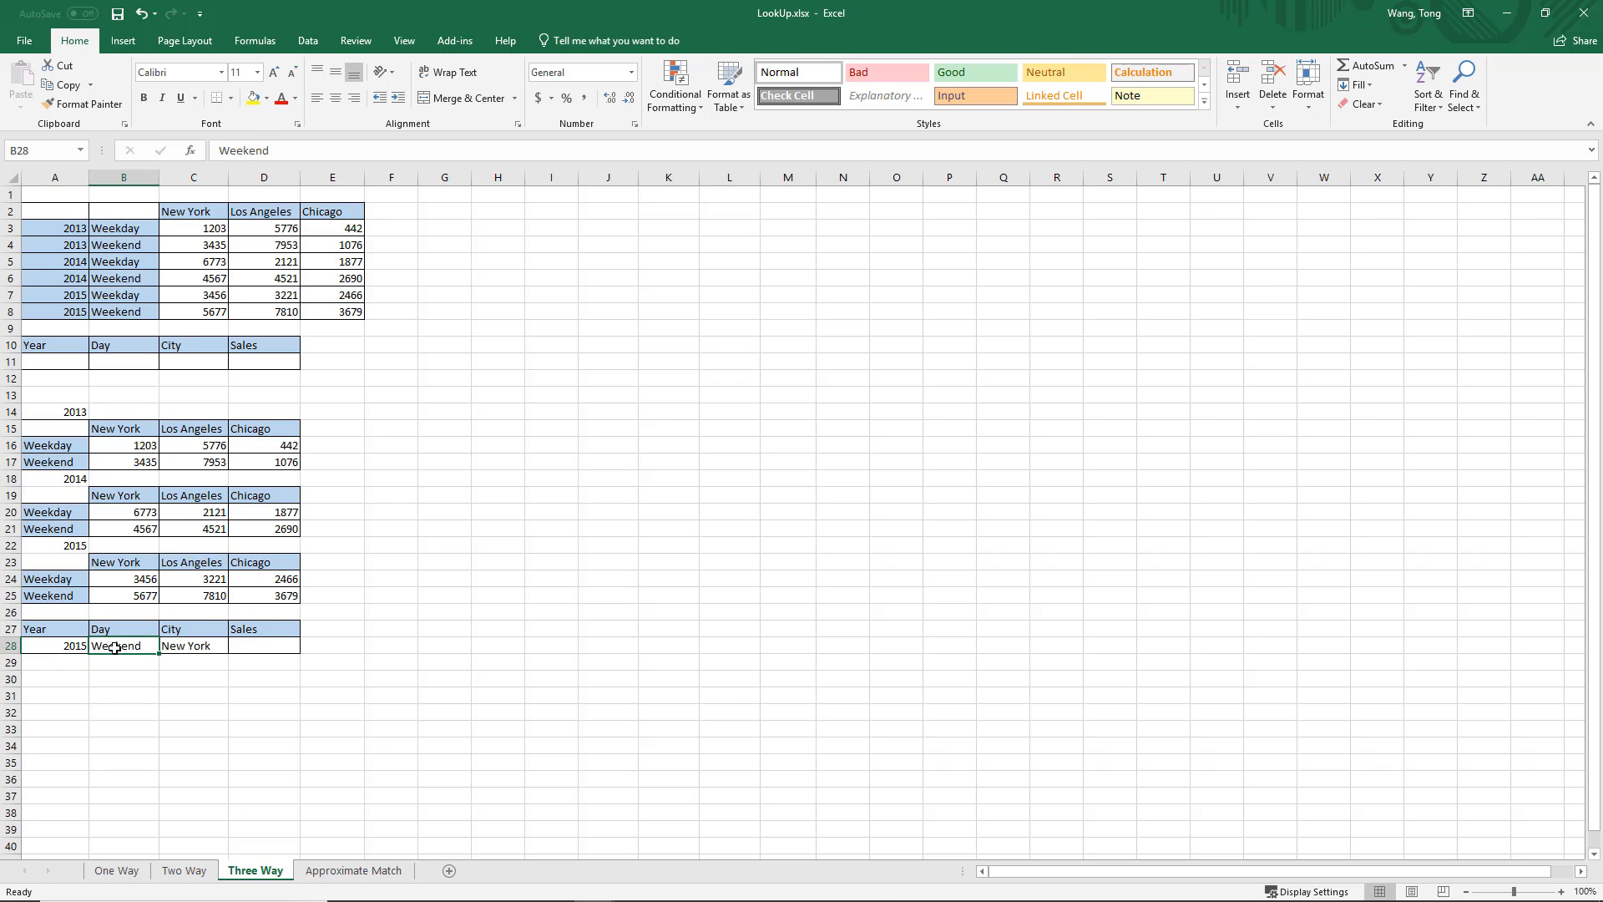
pyautogui.click(219, 648)
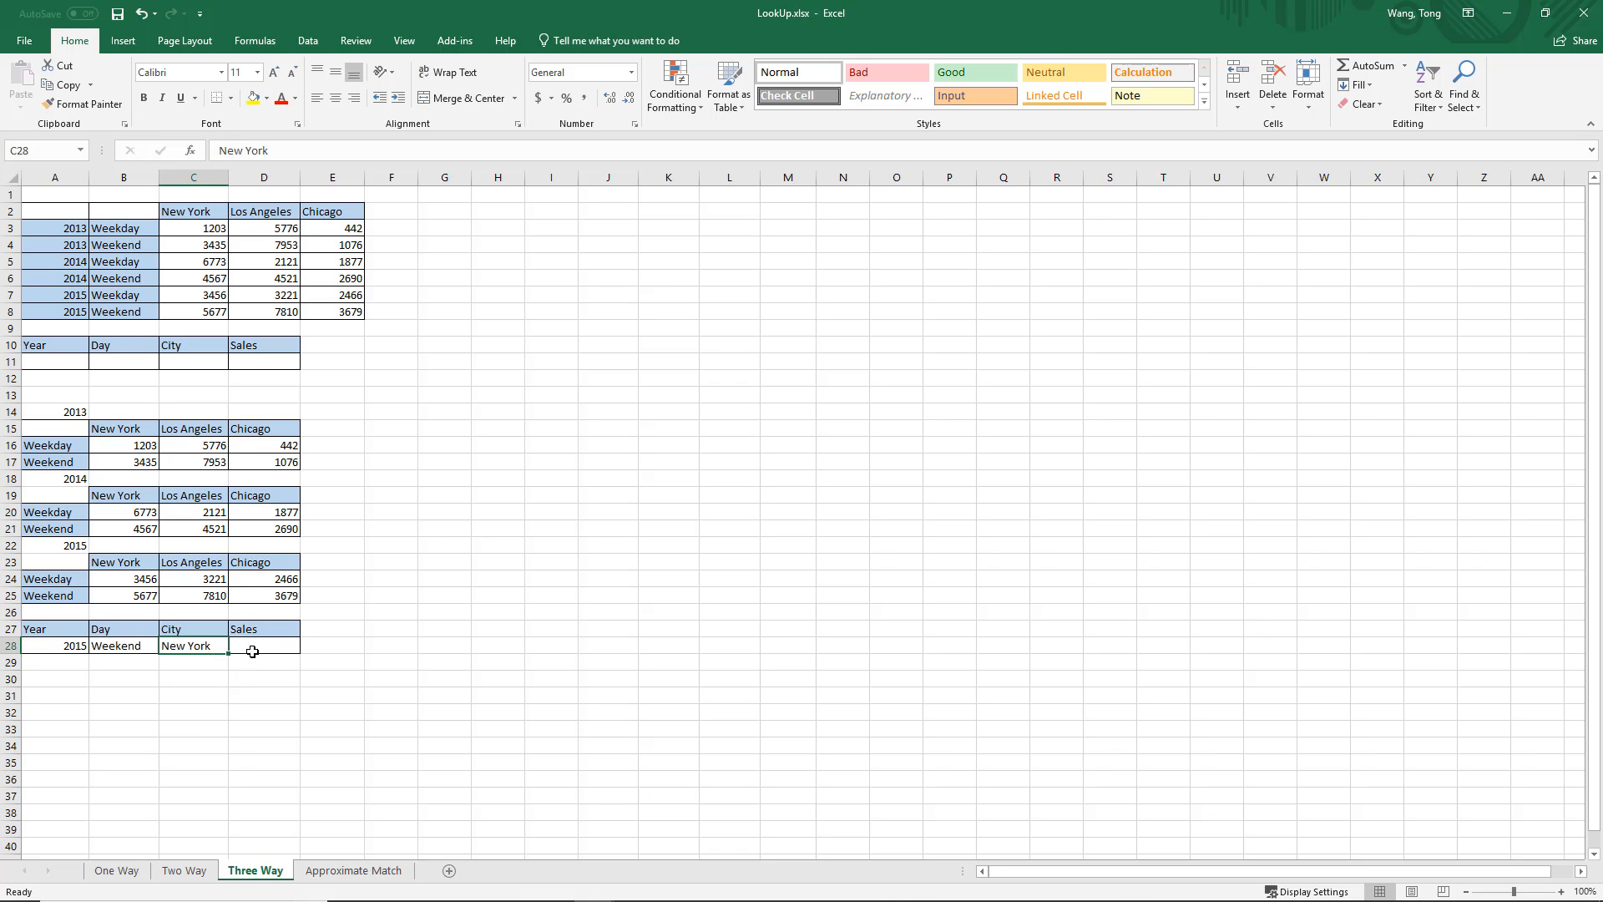
pyautogui.click(252, 651)
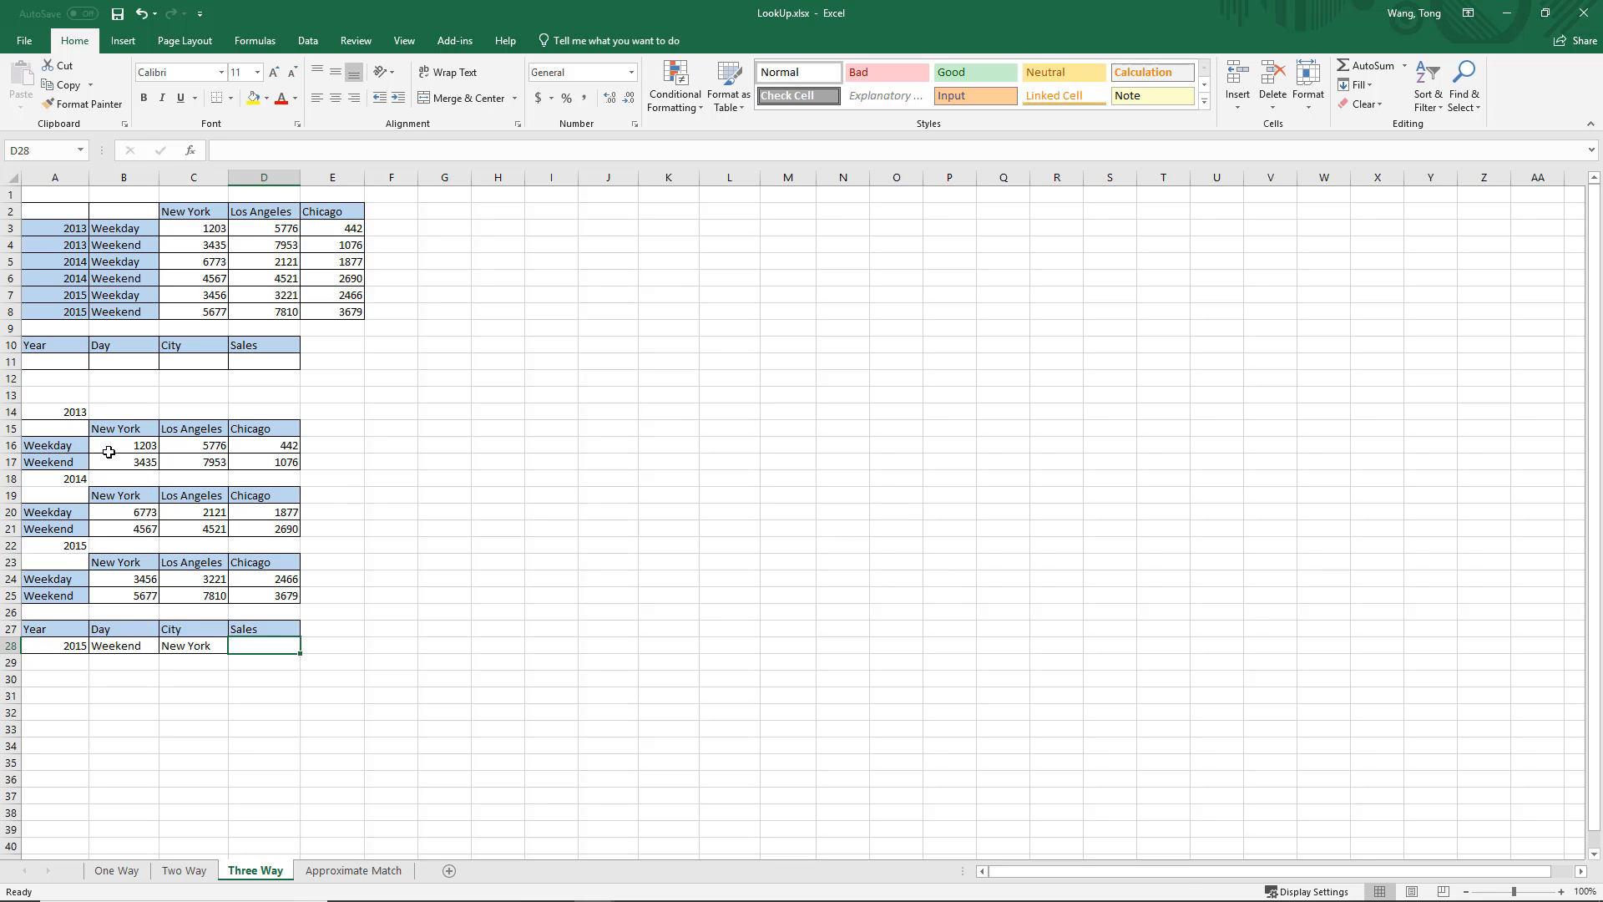
pyautogui.moveTo(108, 452); pyautogui.dragTo(288, 457)
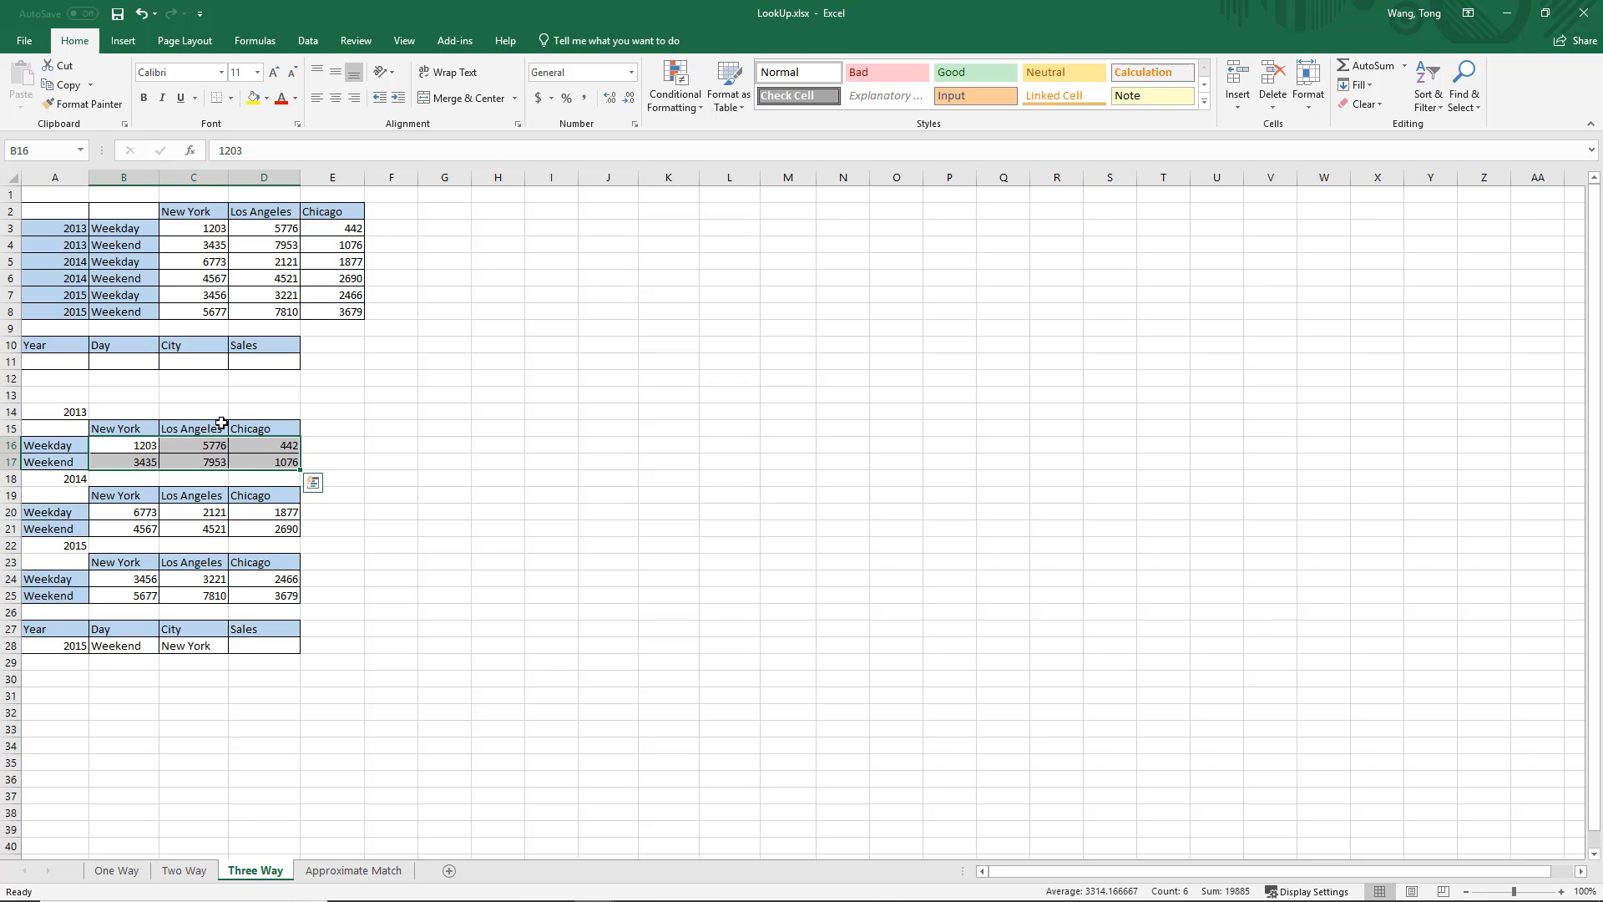
# Step: Start an INDEX formula in the Sales cell D28 with the 2013 sales figures B16:D17 as its array
pyautogui.click(269, 647)
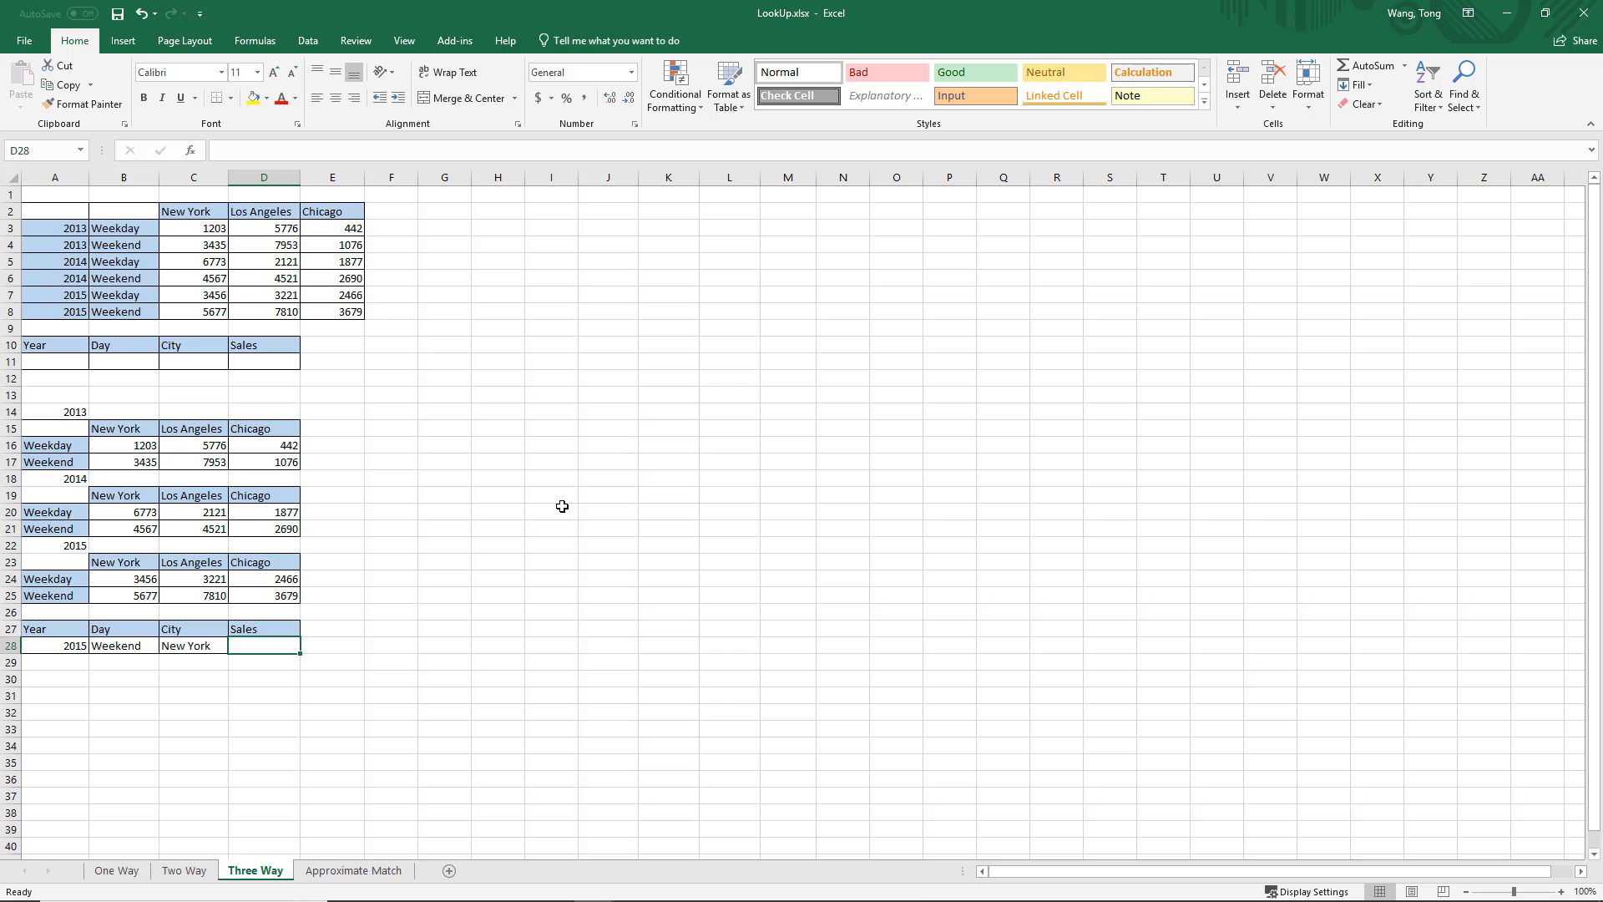
pyautogui.write('=')
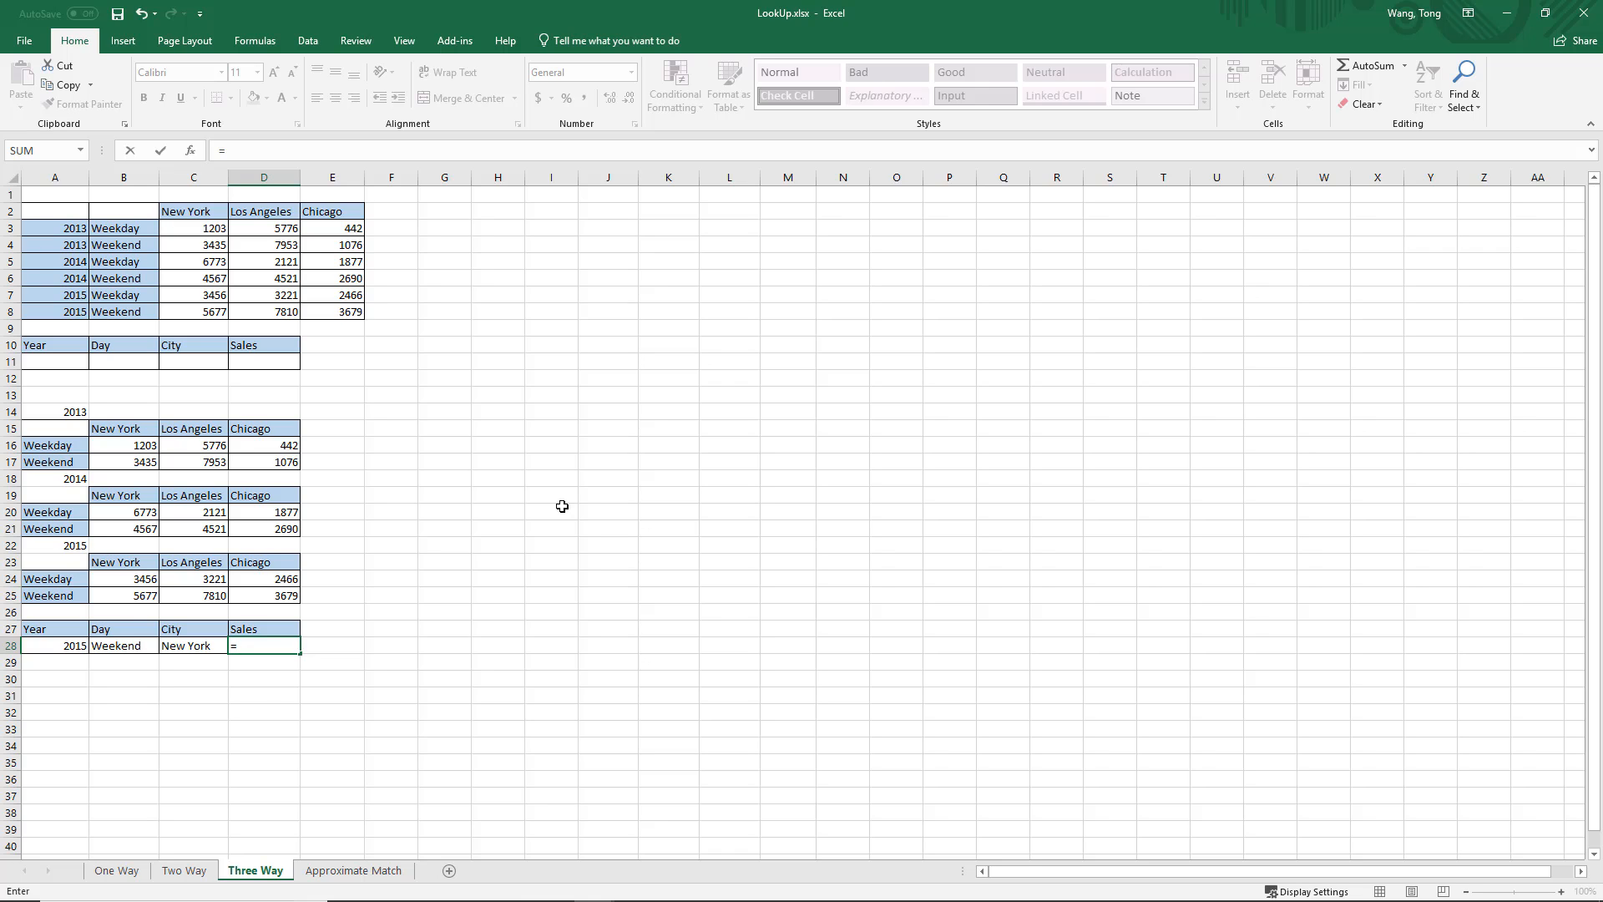
pyautogui.write('index(')
pyautogui.press('Up')
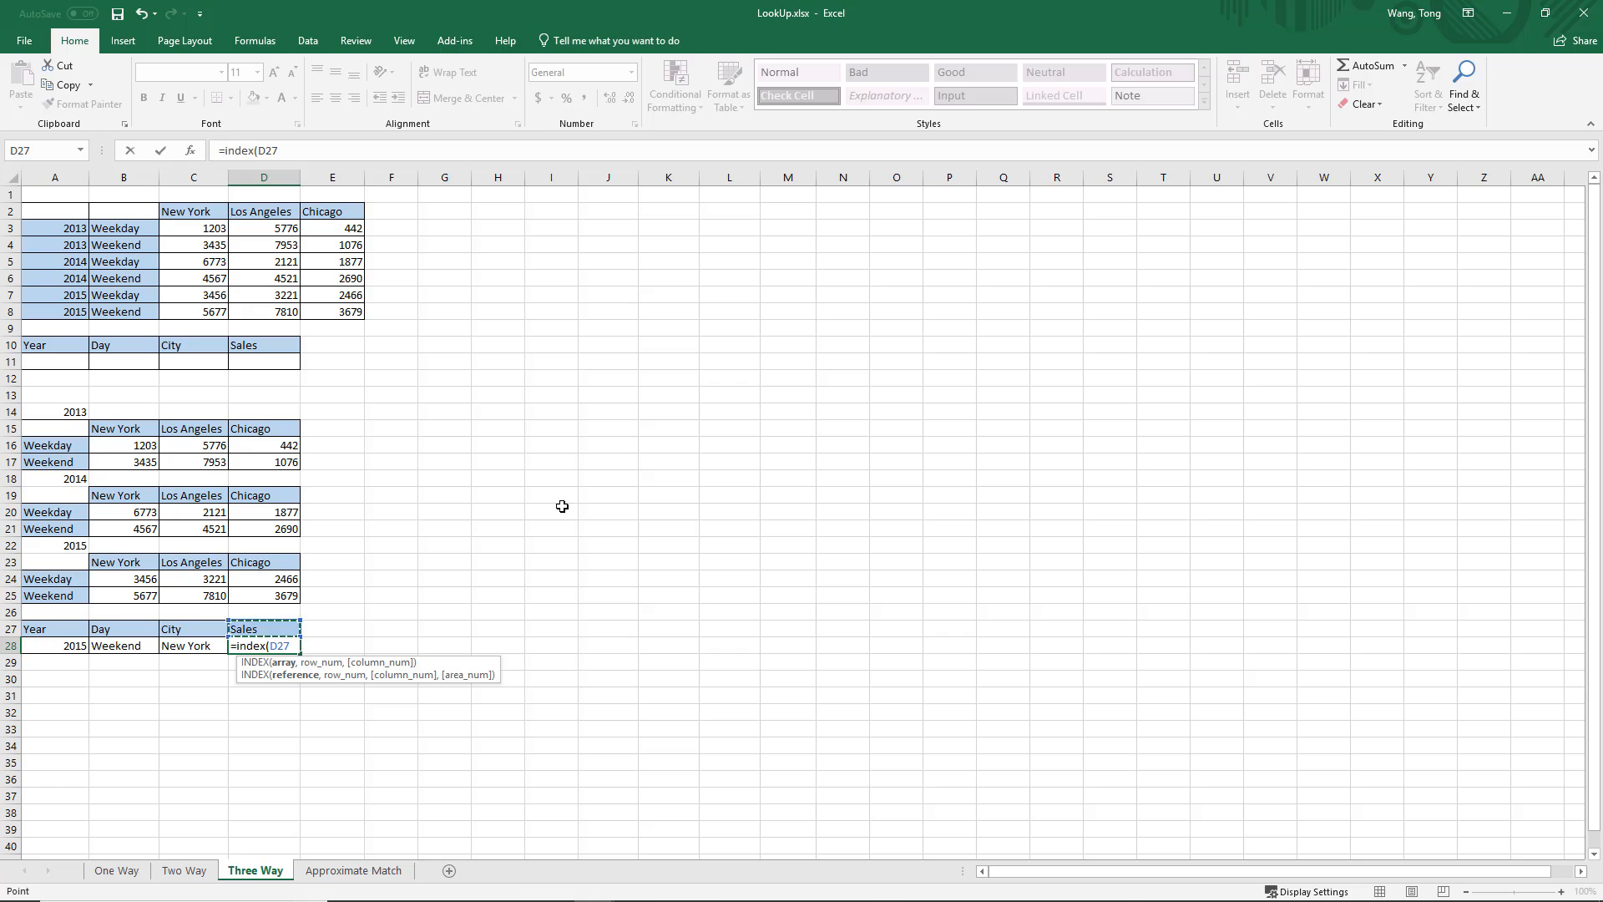
pyautogui.press('Up')
pyautogui.press('Up')
pyautogui.press('Up')
pyautogui.press('Up')
pyautogui.press('Up')
pyautogui.press('Up')
pyautogui.press('Up')
pyautogui.press('Left')
pyautogui.press('Up')
pyautogui.press('Up')
pyautogui.press('Up')
pyautogui.press('Left')
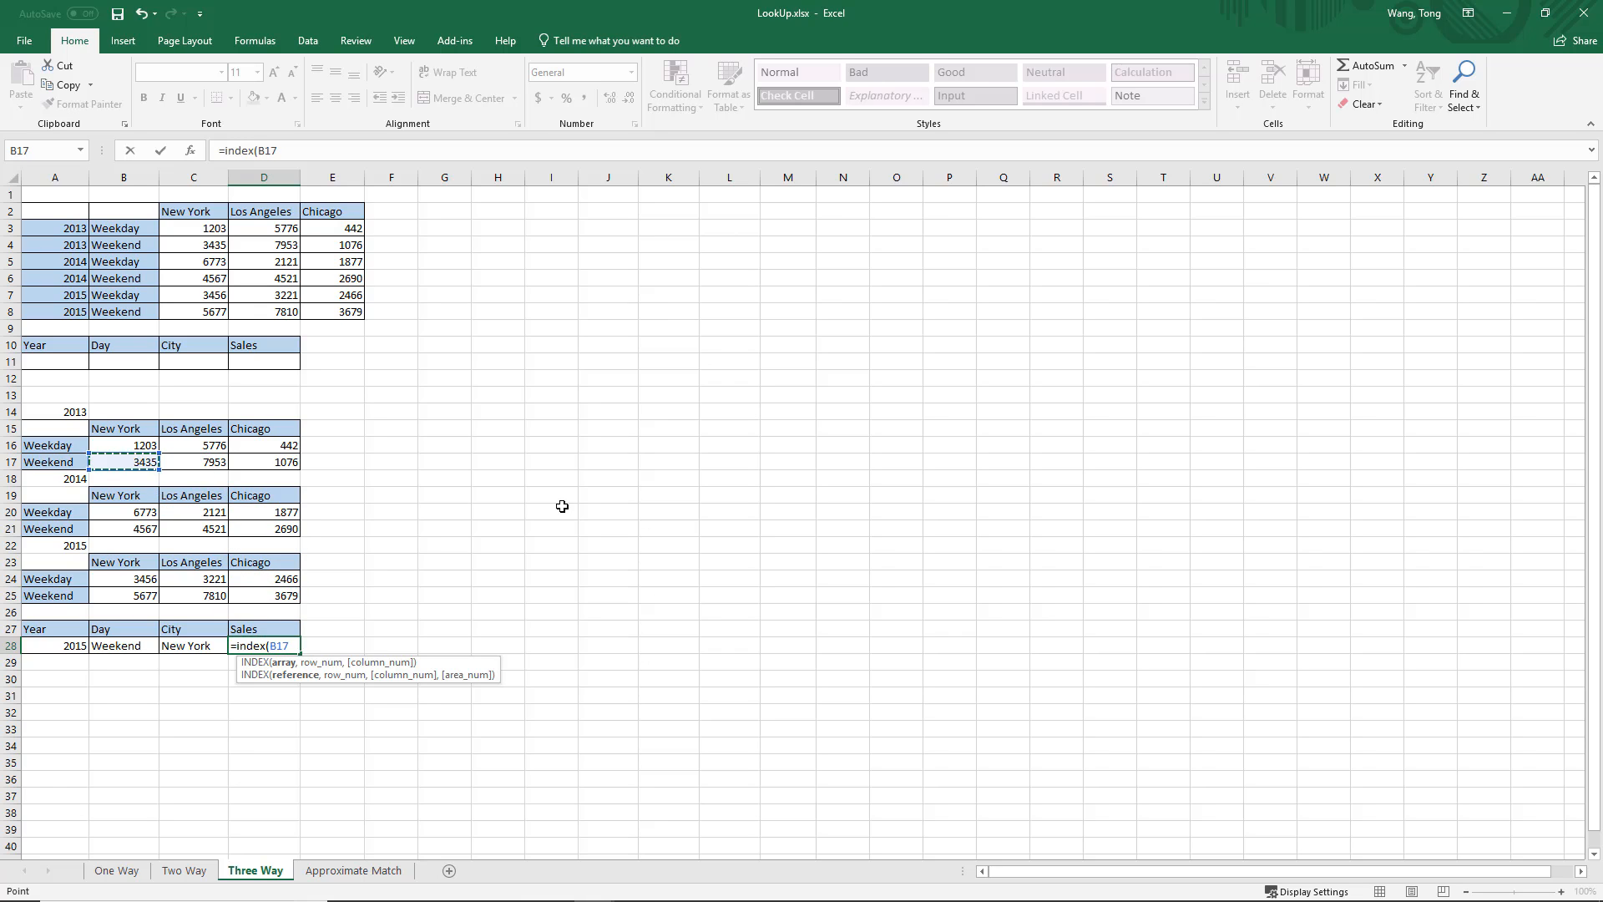
pyautogui.press('Up')
pyautogui.hotkey('shift', 'Down')
pyautogui.hotkey('shift', 'Right')
pyautogui.hotkey('shift', 'Right')
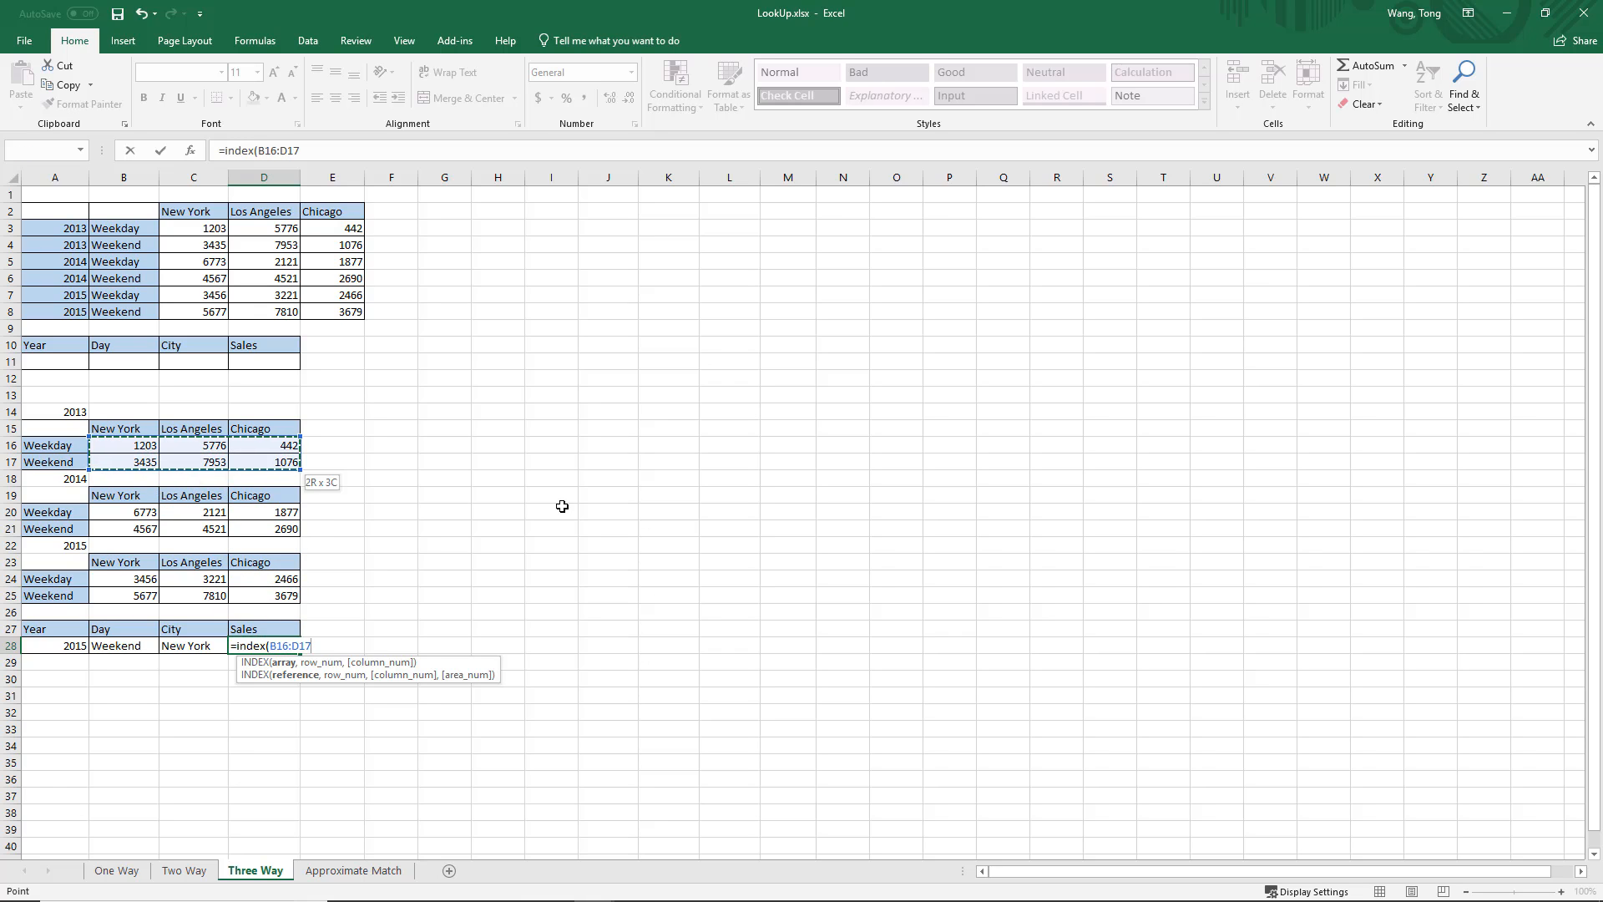
pyautogui.write(',')
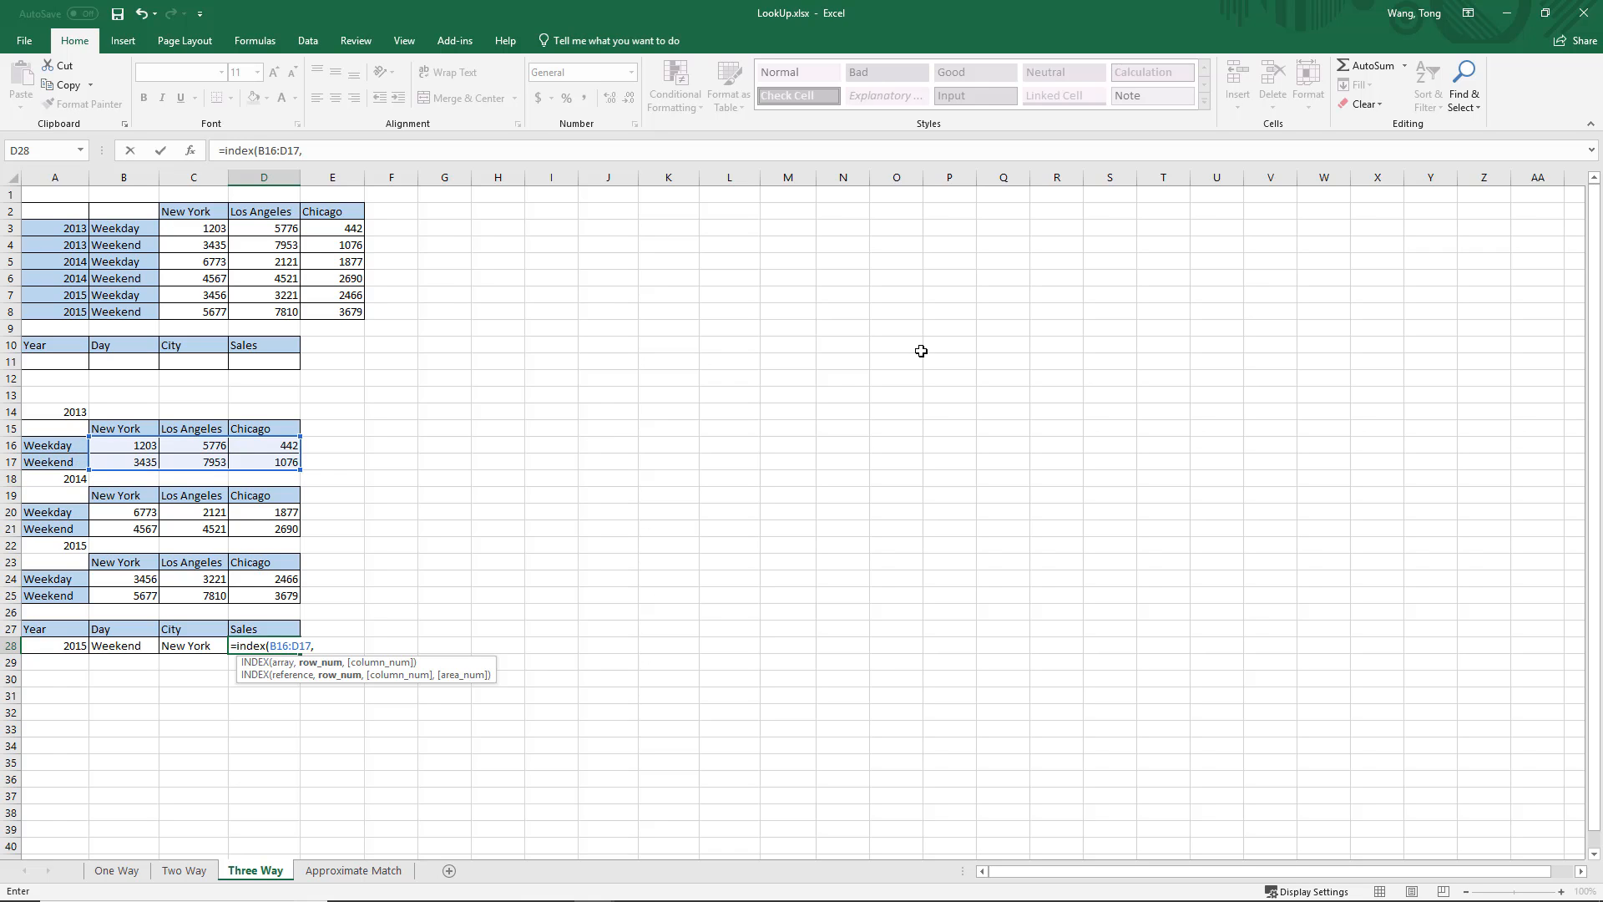
# Step: Add the row argument to the formula: an exact MATCH (0) of the day in B28 within A16:A17
pyautogui.write('match(')
pyautogui.press('Left')
pyautogui.press('Left')
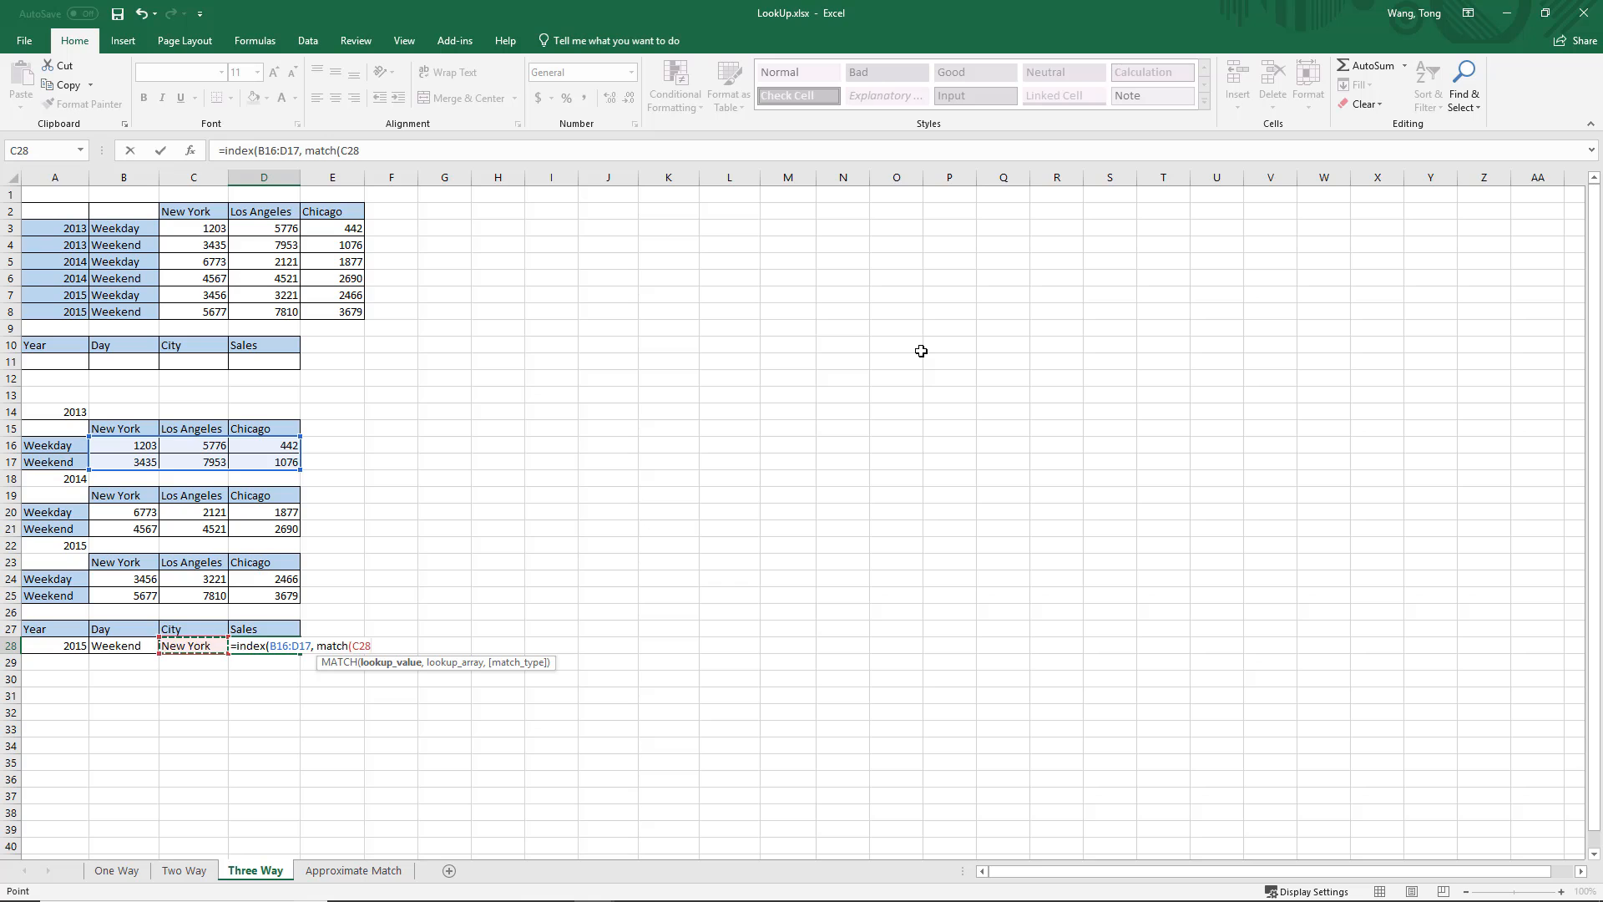
pyautogui.write(',')
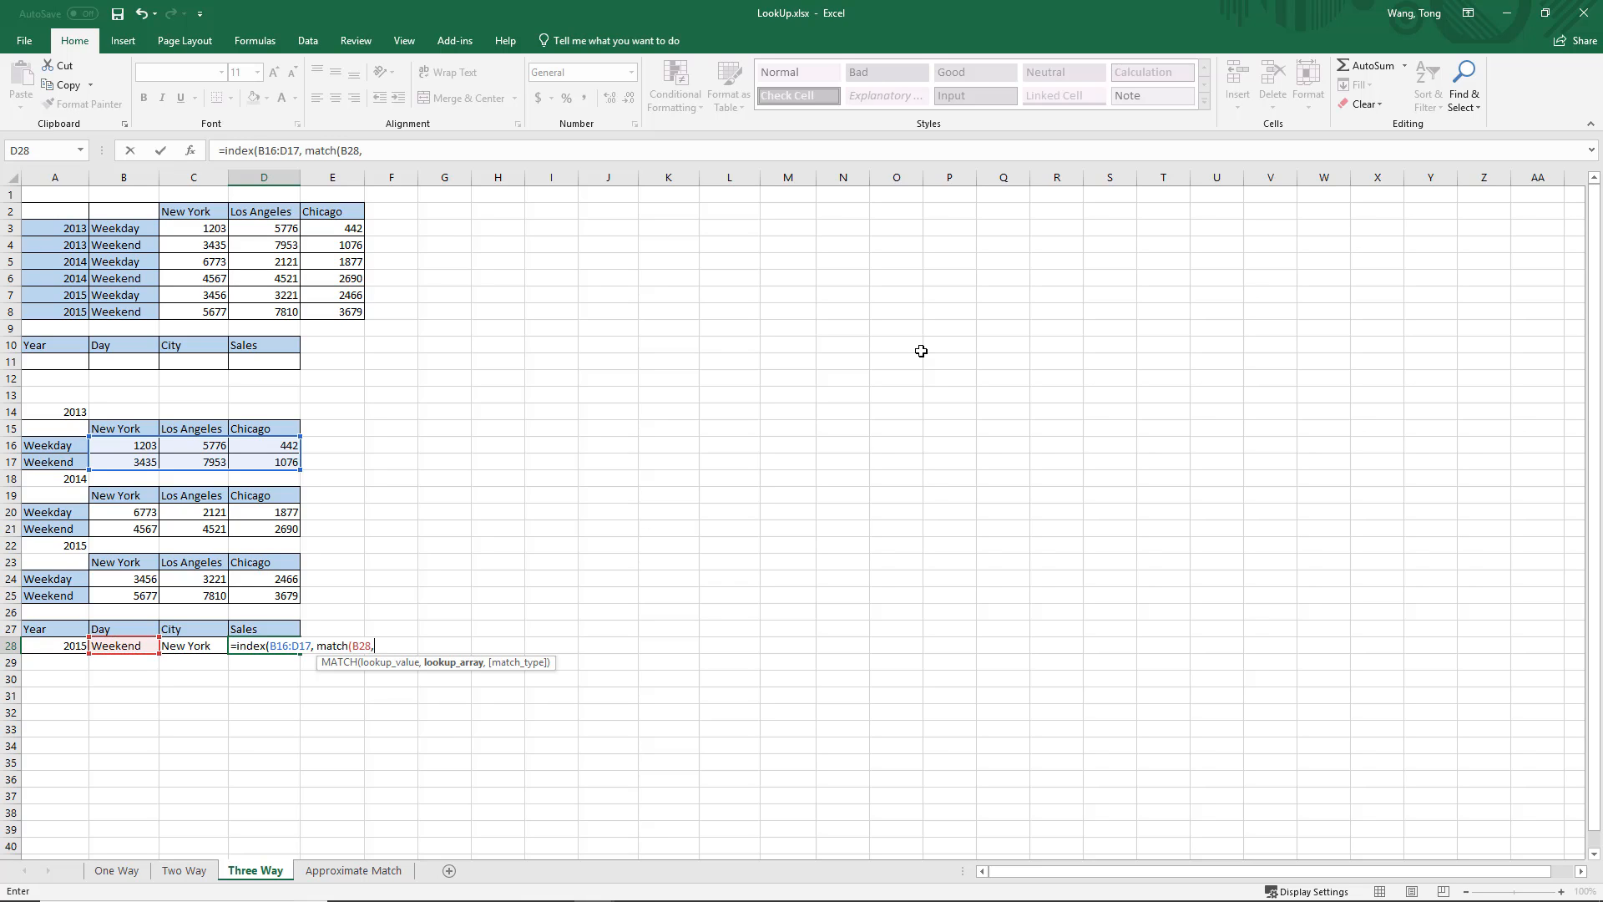
pyautogui.press('Up')
pyautogui.press('Up')
pyautogui.press('Up')
pyautogui.press('Up')
pyautogui.press('Up')
pyautogui.press('Up')
pyautogui.press('Up')
pyautogui.press('Up')
pyautogui.press('Up')
pyautogui.press('Left')
pyautogui.press('Up')
pyautogui.press('Up')
pyautogui.press('Up')
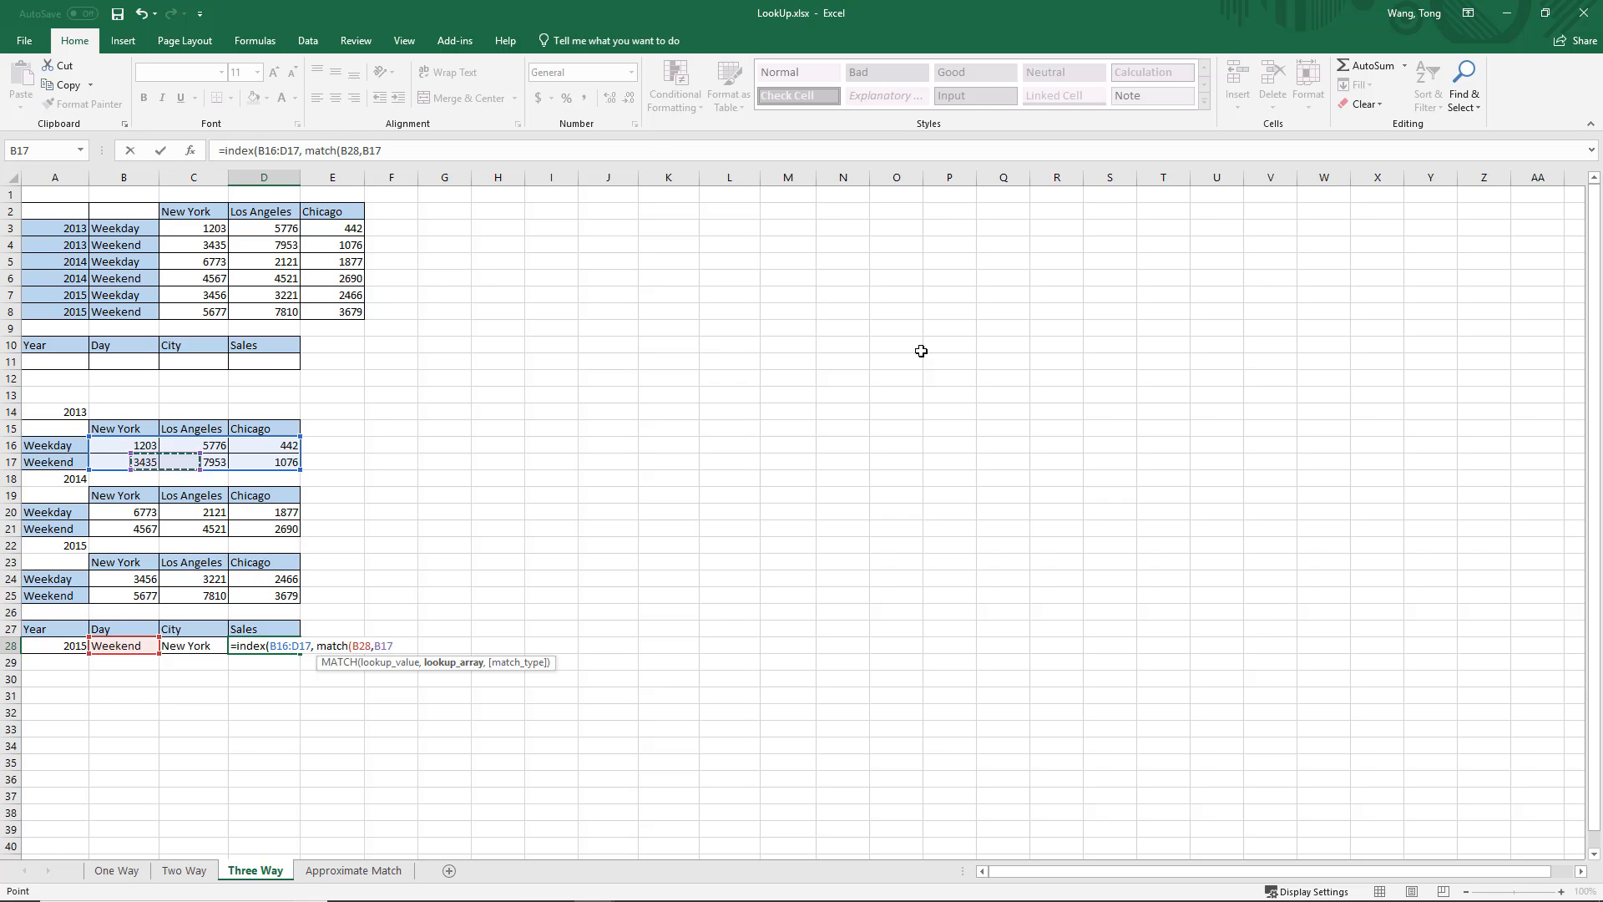
pyautogui.press('Left')
pyautogui.press('Left')
pyautogui.hotkey('shift', 'Down')
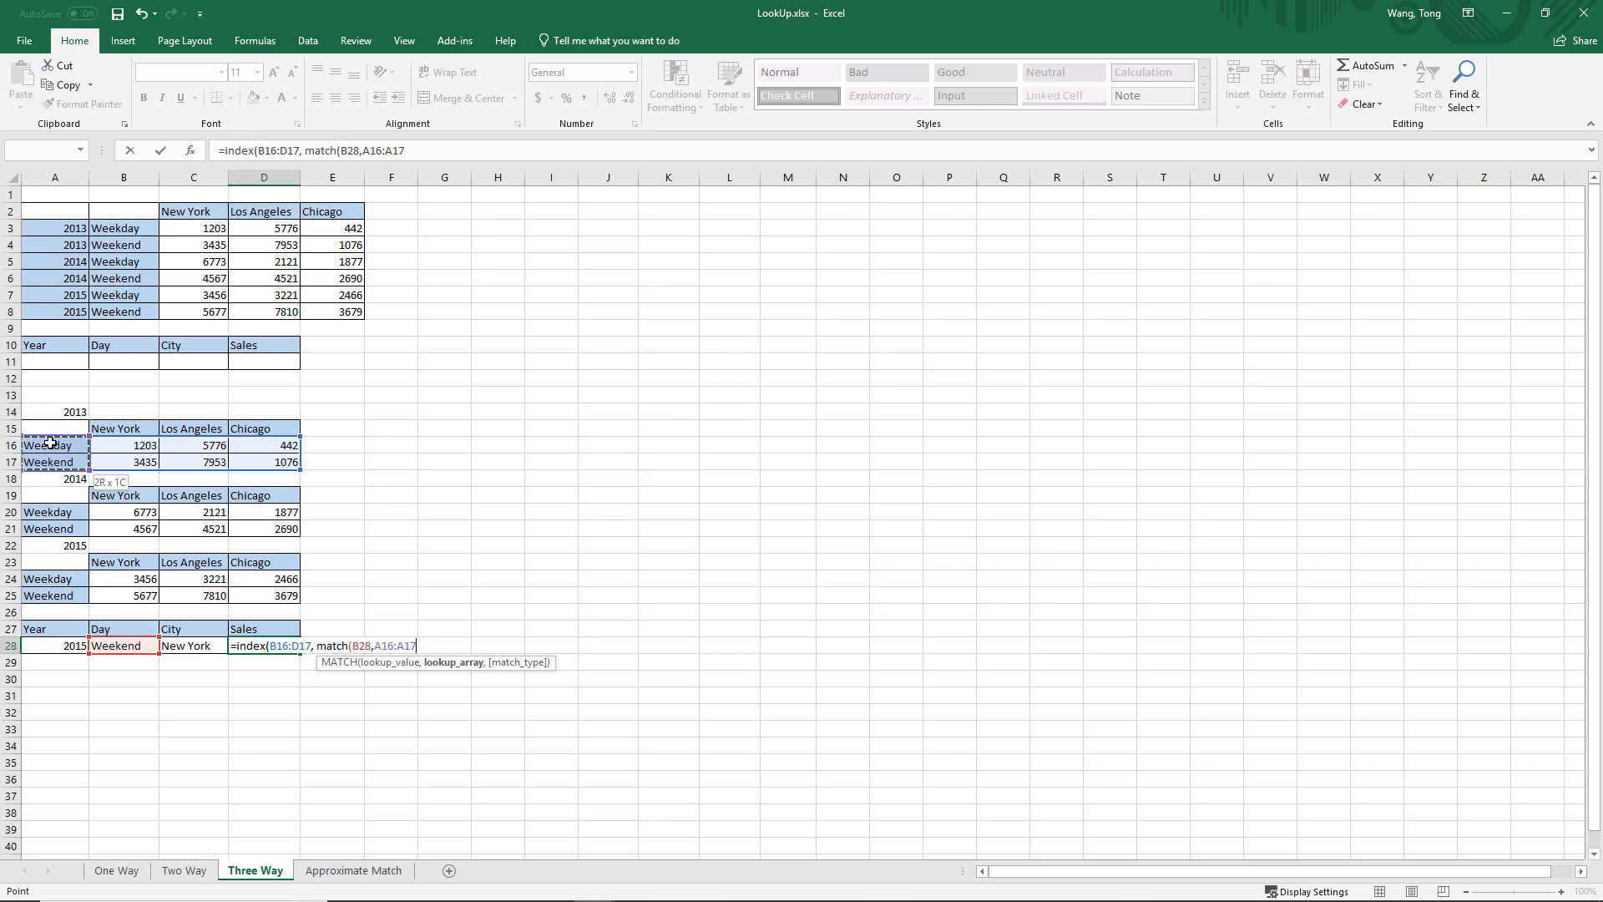
pyautogui.write(',')
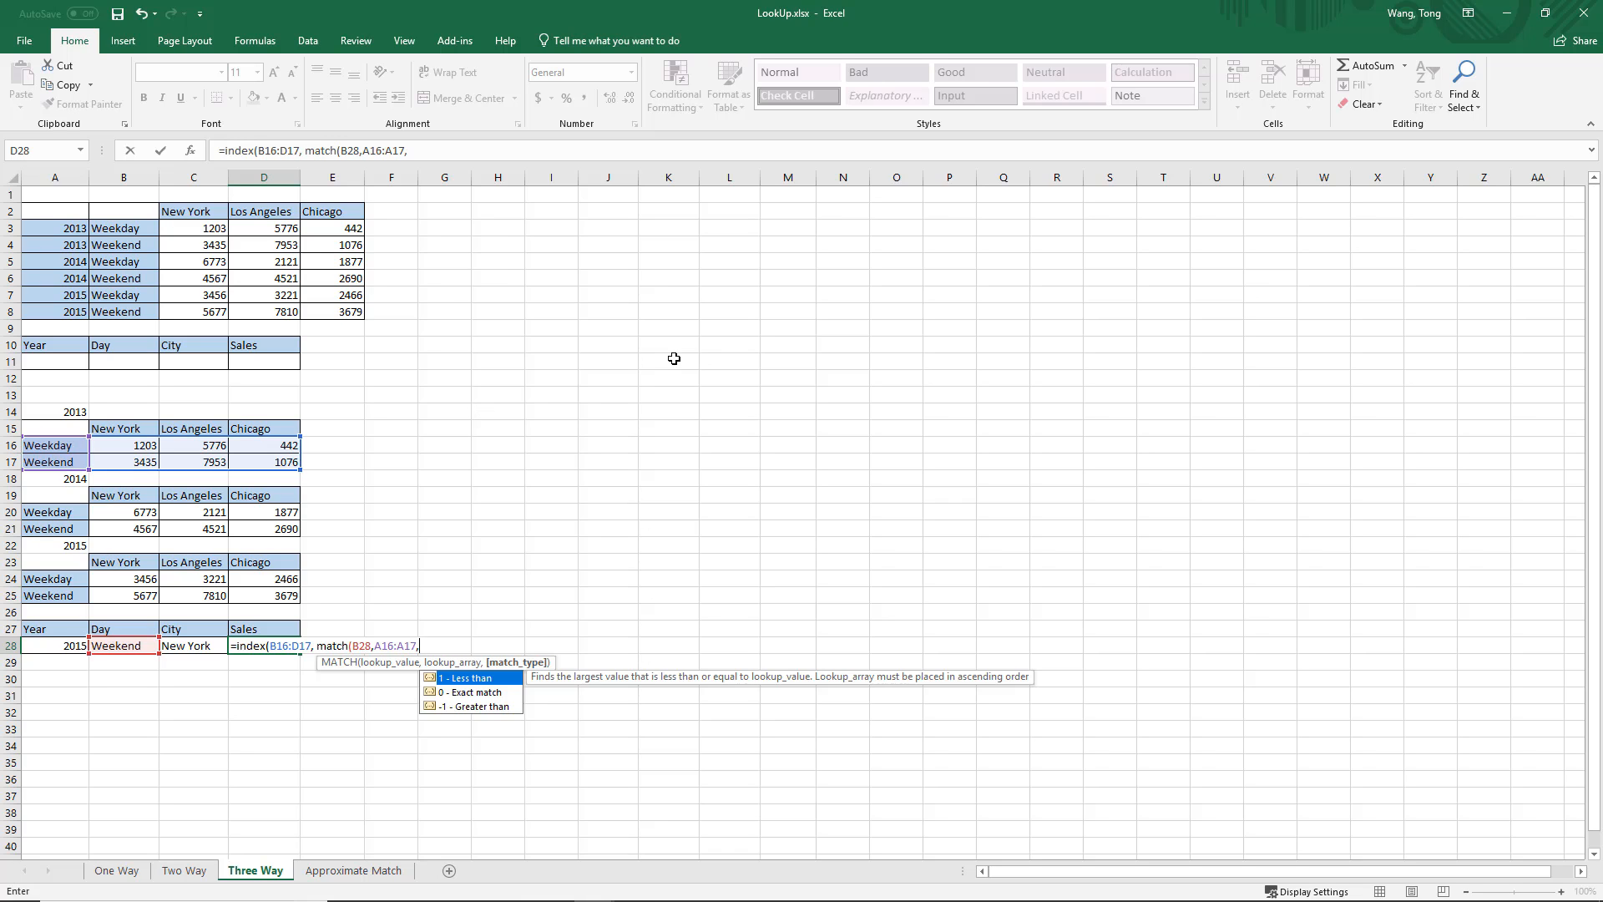
pyautogui.write('0),')
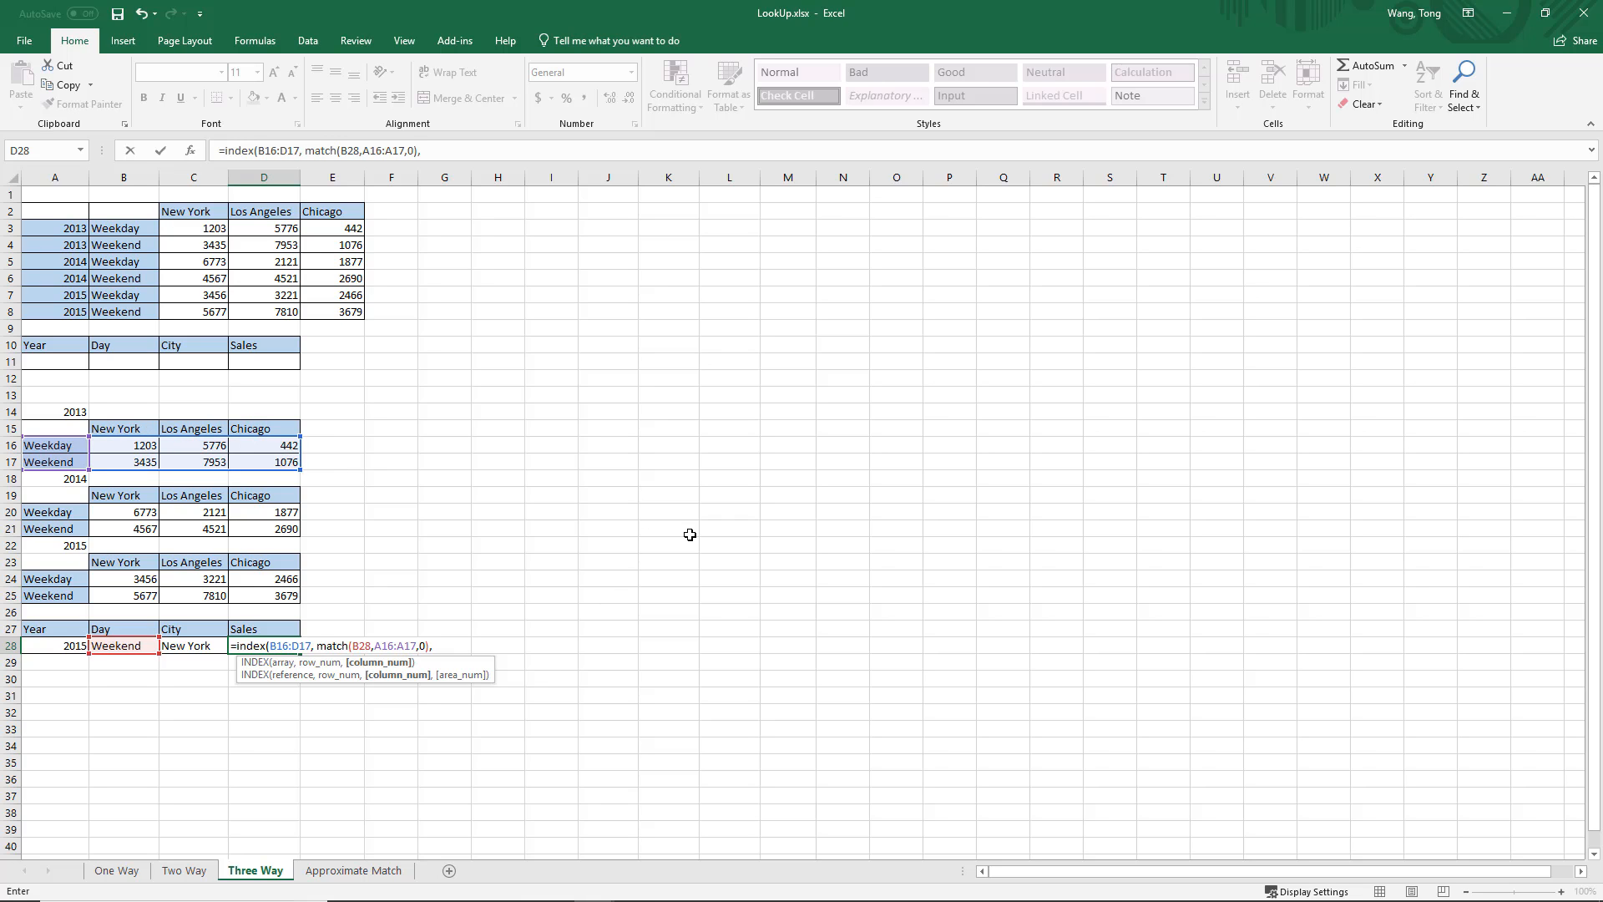
# Step: Add an exact MATCH (0) of the city in C28 within B15:D15 as the column argument and complete the formula
pyautogui.write('match(')
pyautogui.press('Left')
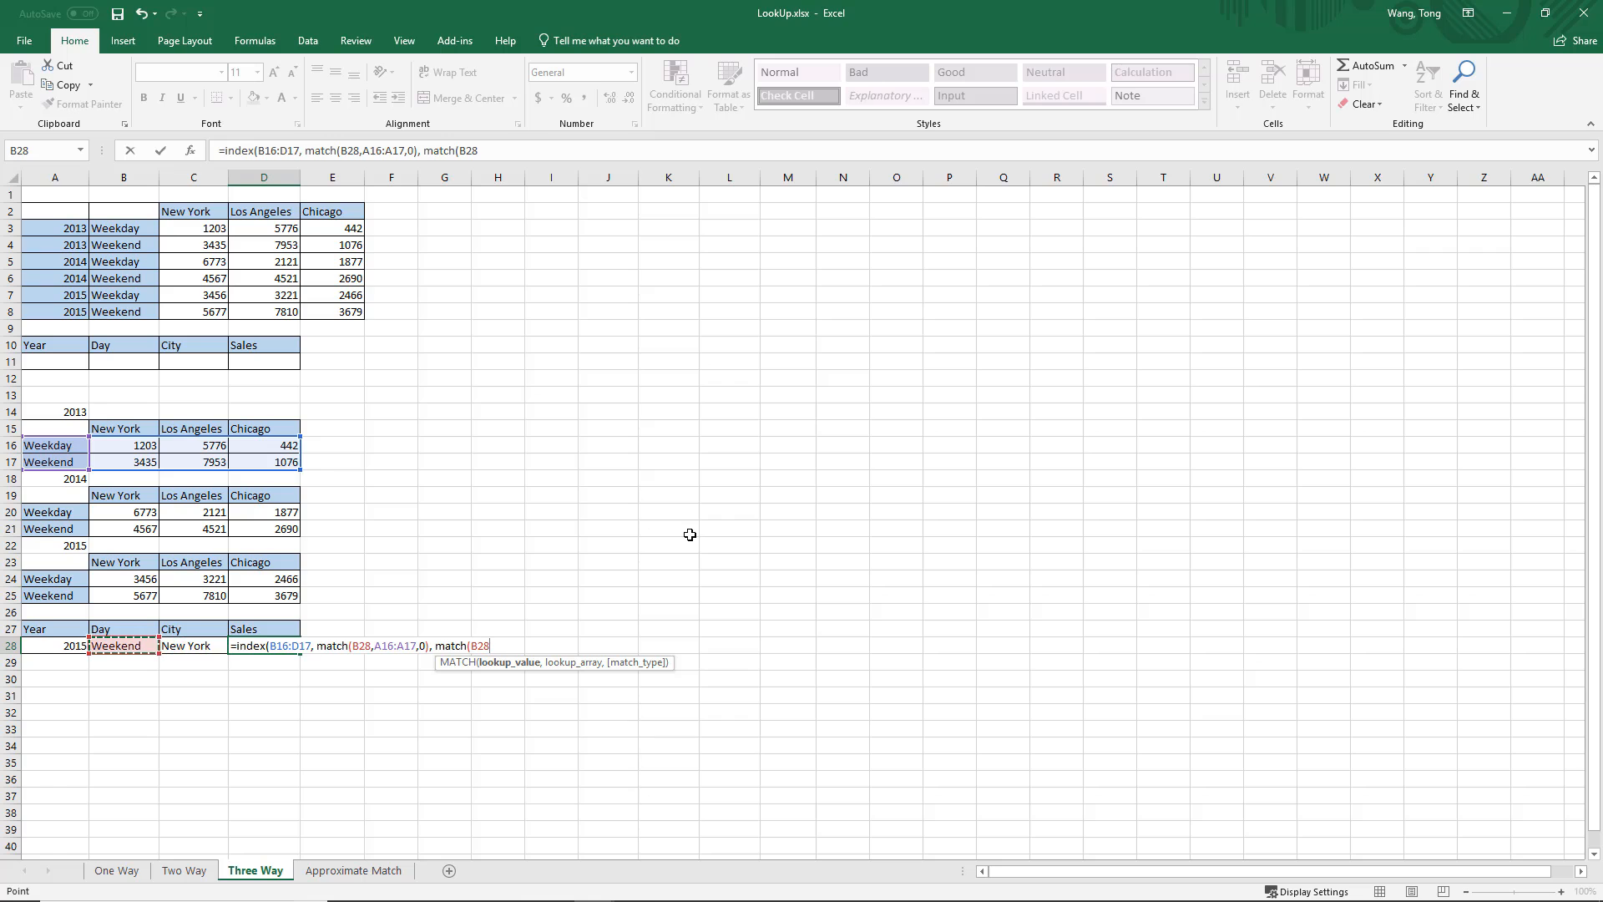
pyautogui.write(',')
pyautogui.press('Up')
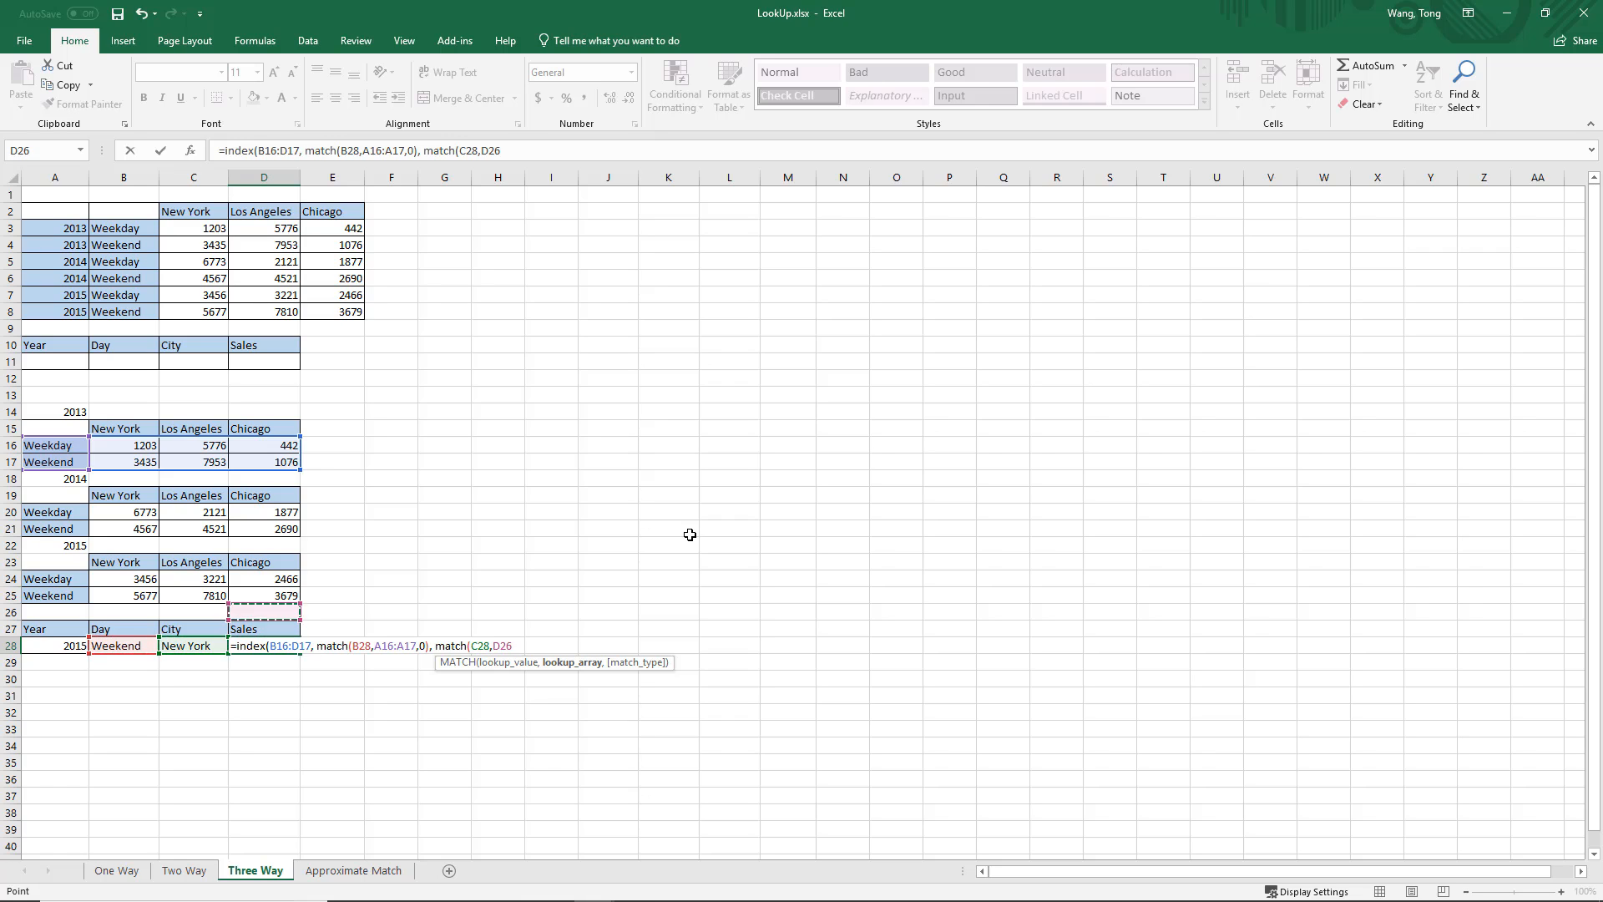
pyautogui.press('Left')
pyautogui.press('Up')
pyautogui.press('Up')
pyautogui.press('Up')
pyautogui.press('Up')
pyautogui.press('Up')
pyautogui.press('Up')
pyautogui.press('Up')
pyautogui.press('Up')
pyautogui.press('Up')
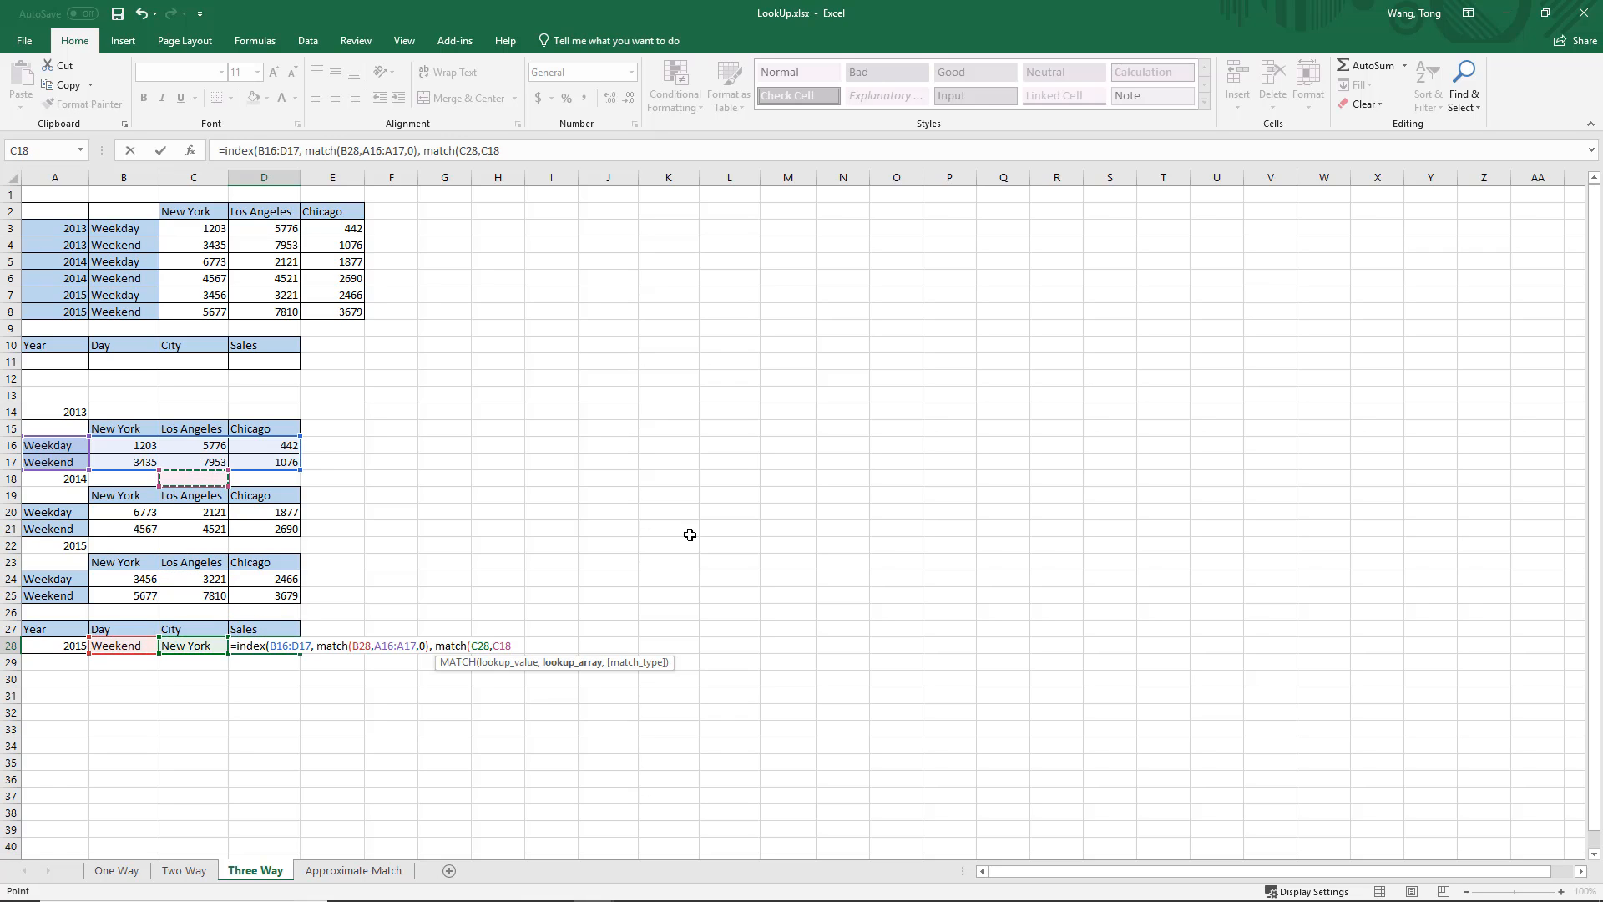
pyautogui.press('Left')
pyautogui.press('Up')
pyautogui.press('Up')
pyautogui.press('Up')
pyautogui.hotkey('shift', 'Right')
pyautogui.hotkey('shift', 'Right')
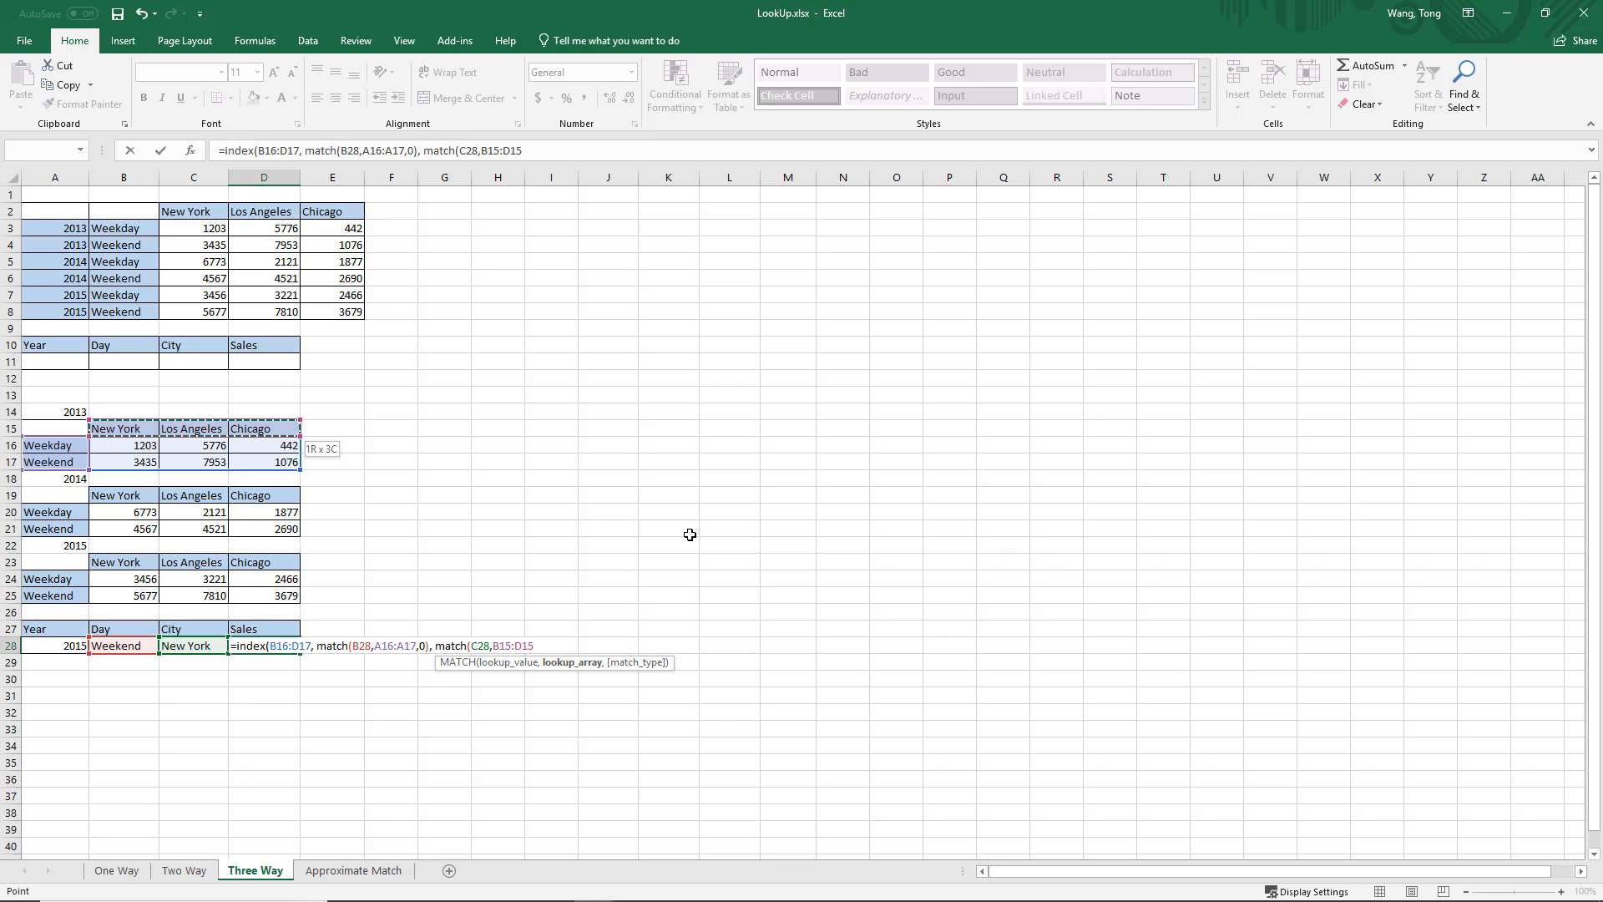
pyautogui.write(',0)')
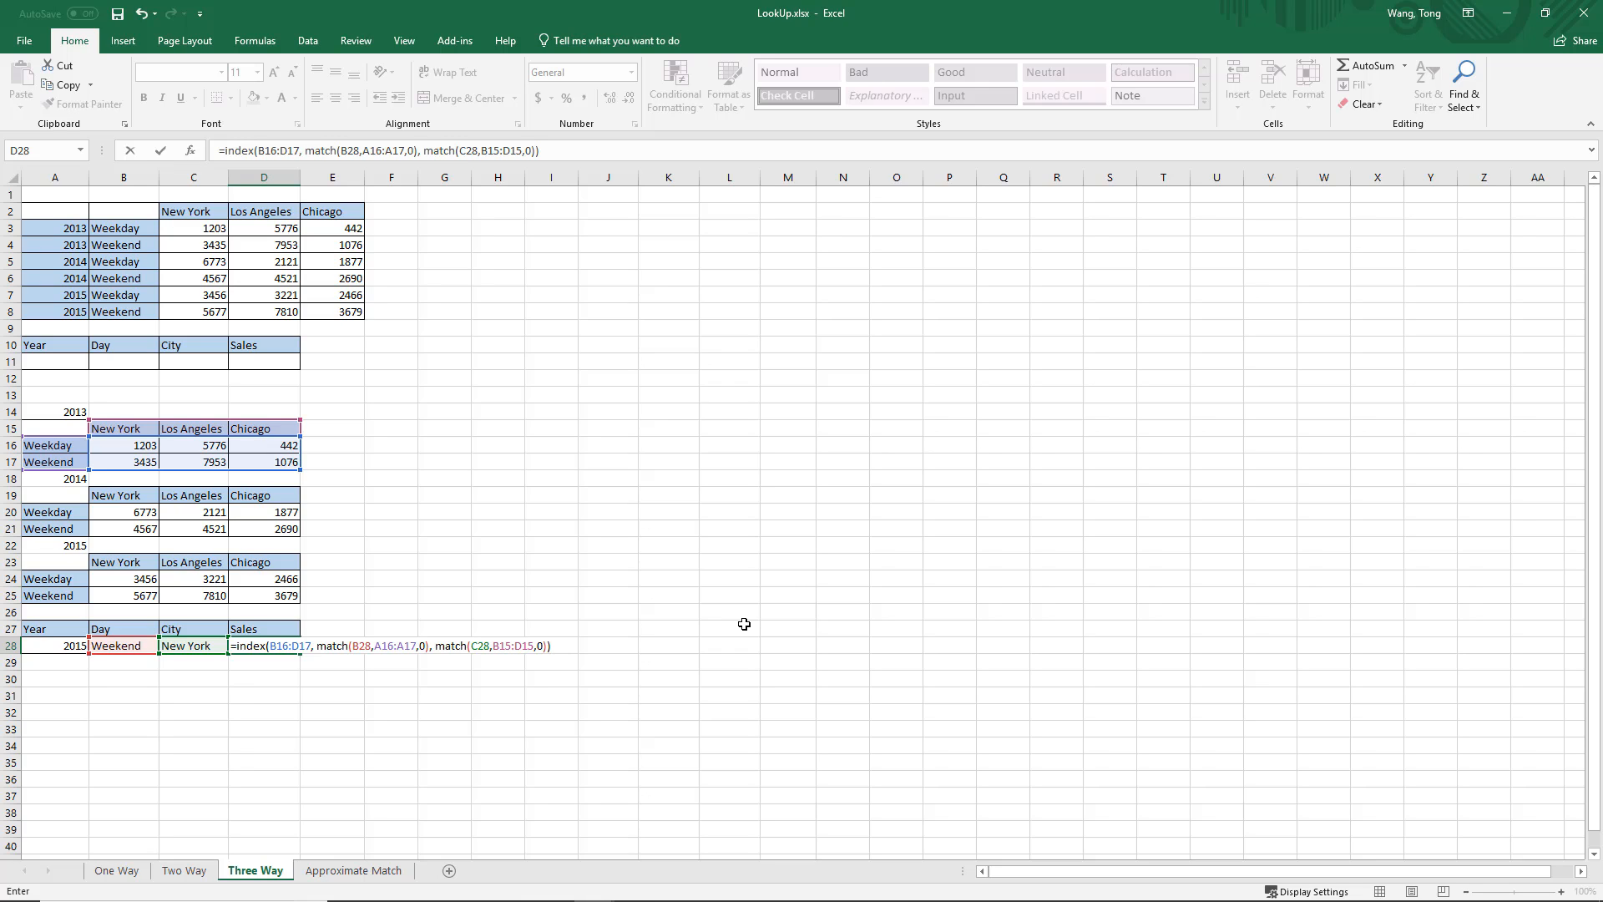
pyautogui.press('Return')
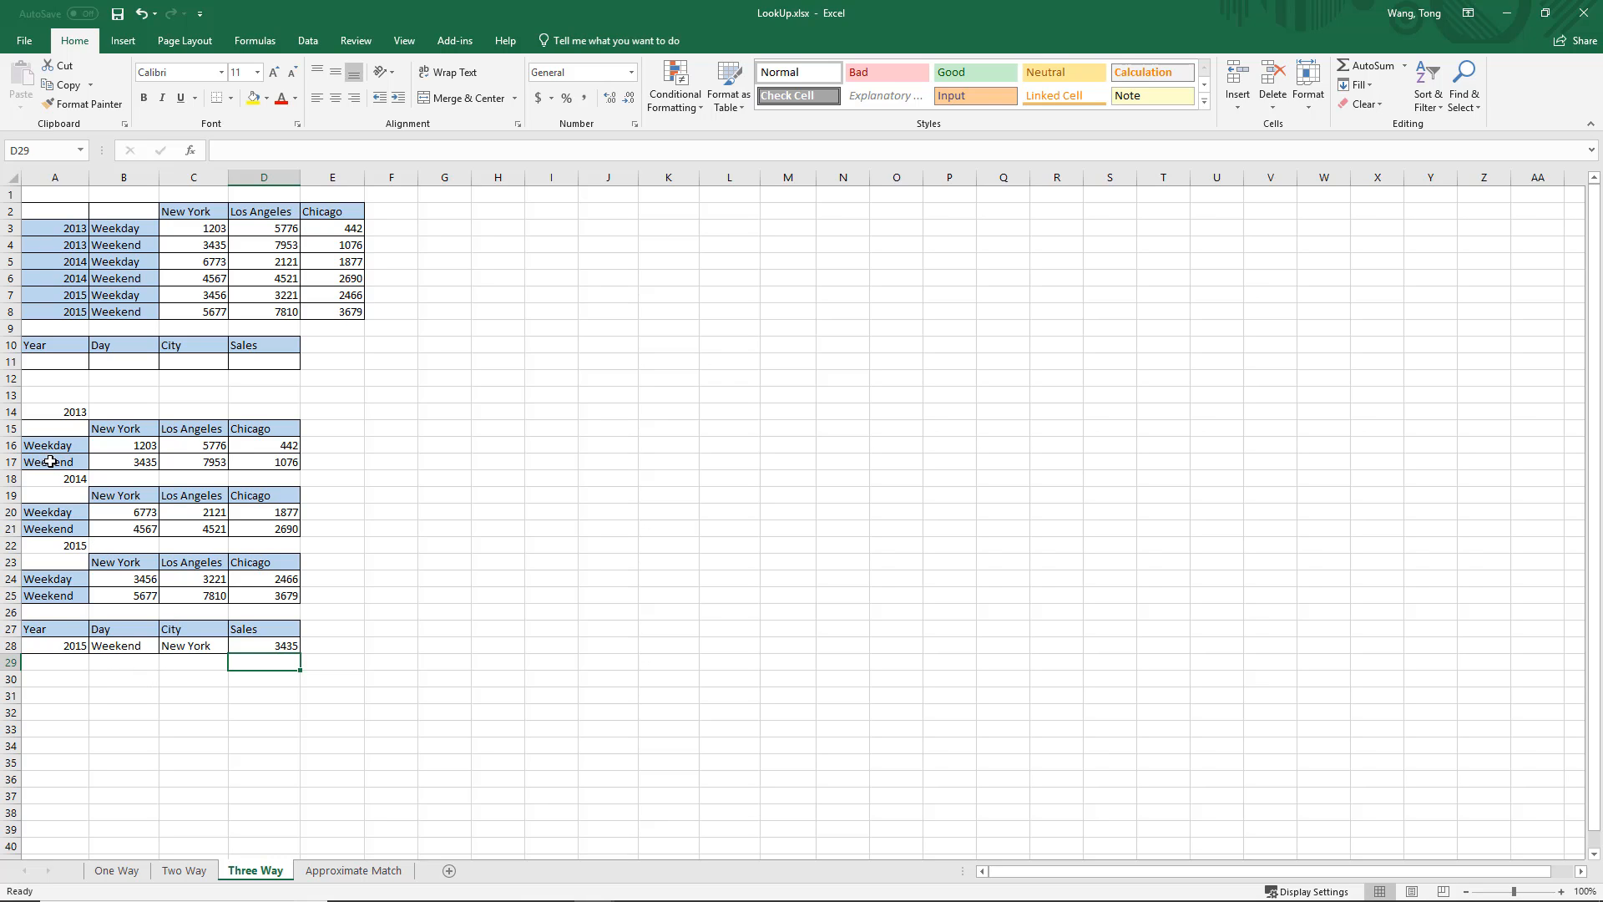
# Step: Compare the result in D28 with the 2013 weekend New York figure and review the formula's B16:D17 array
pyautogui.click(131, 462)
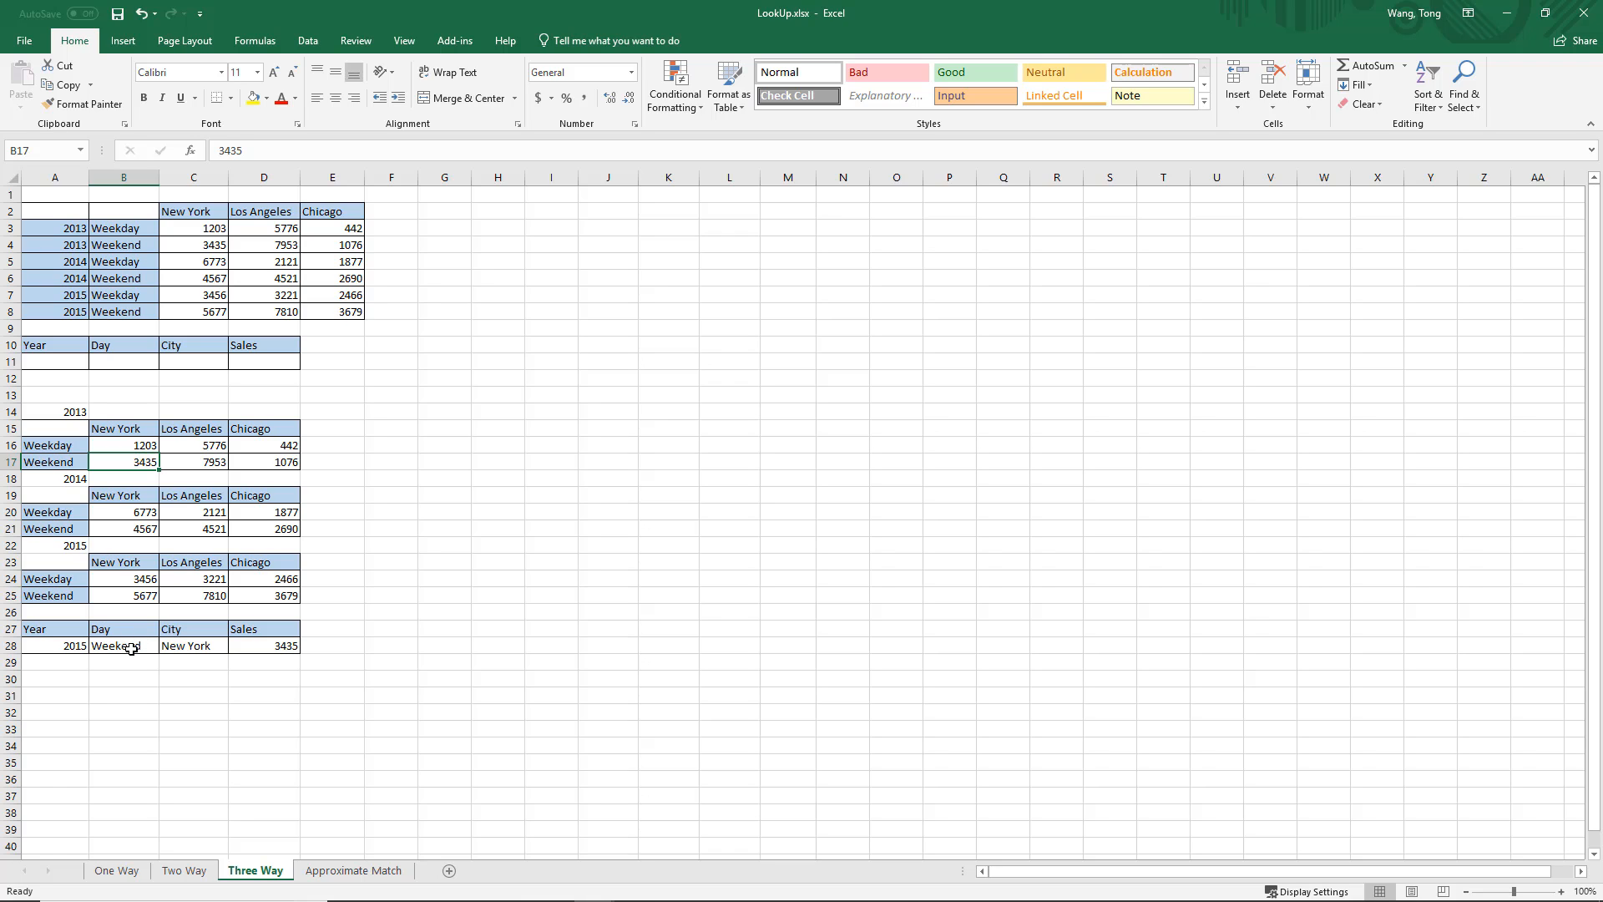
pyautogui.click(288, 648)
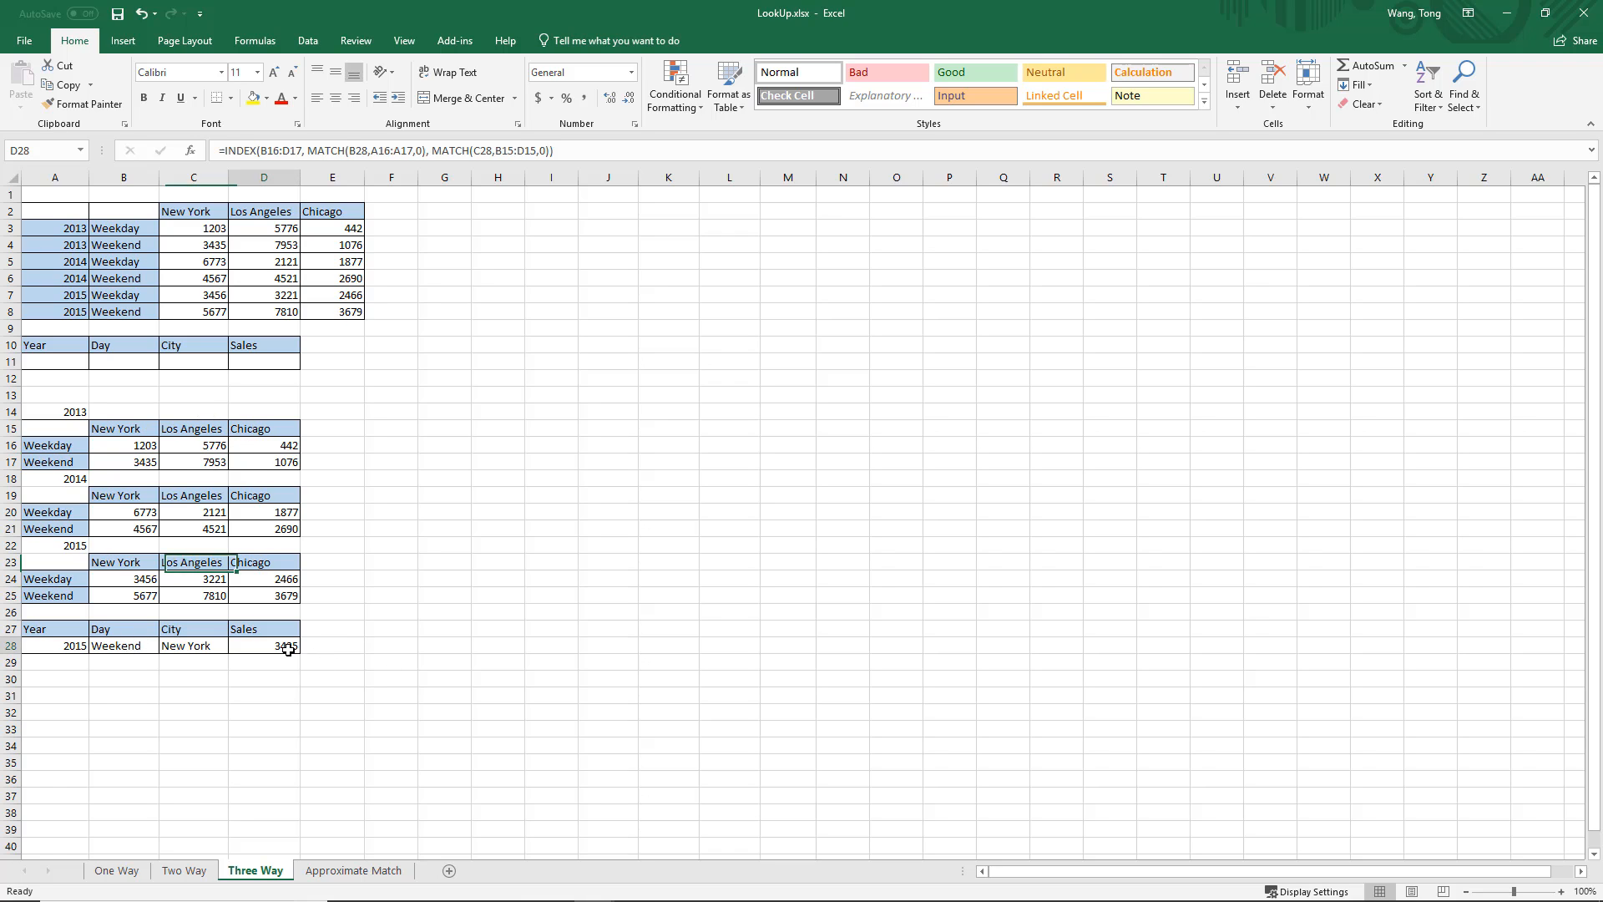
pyautogui.doubleClick(276, 648)
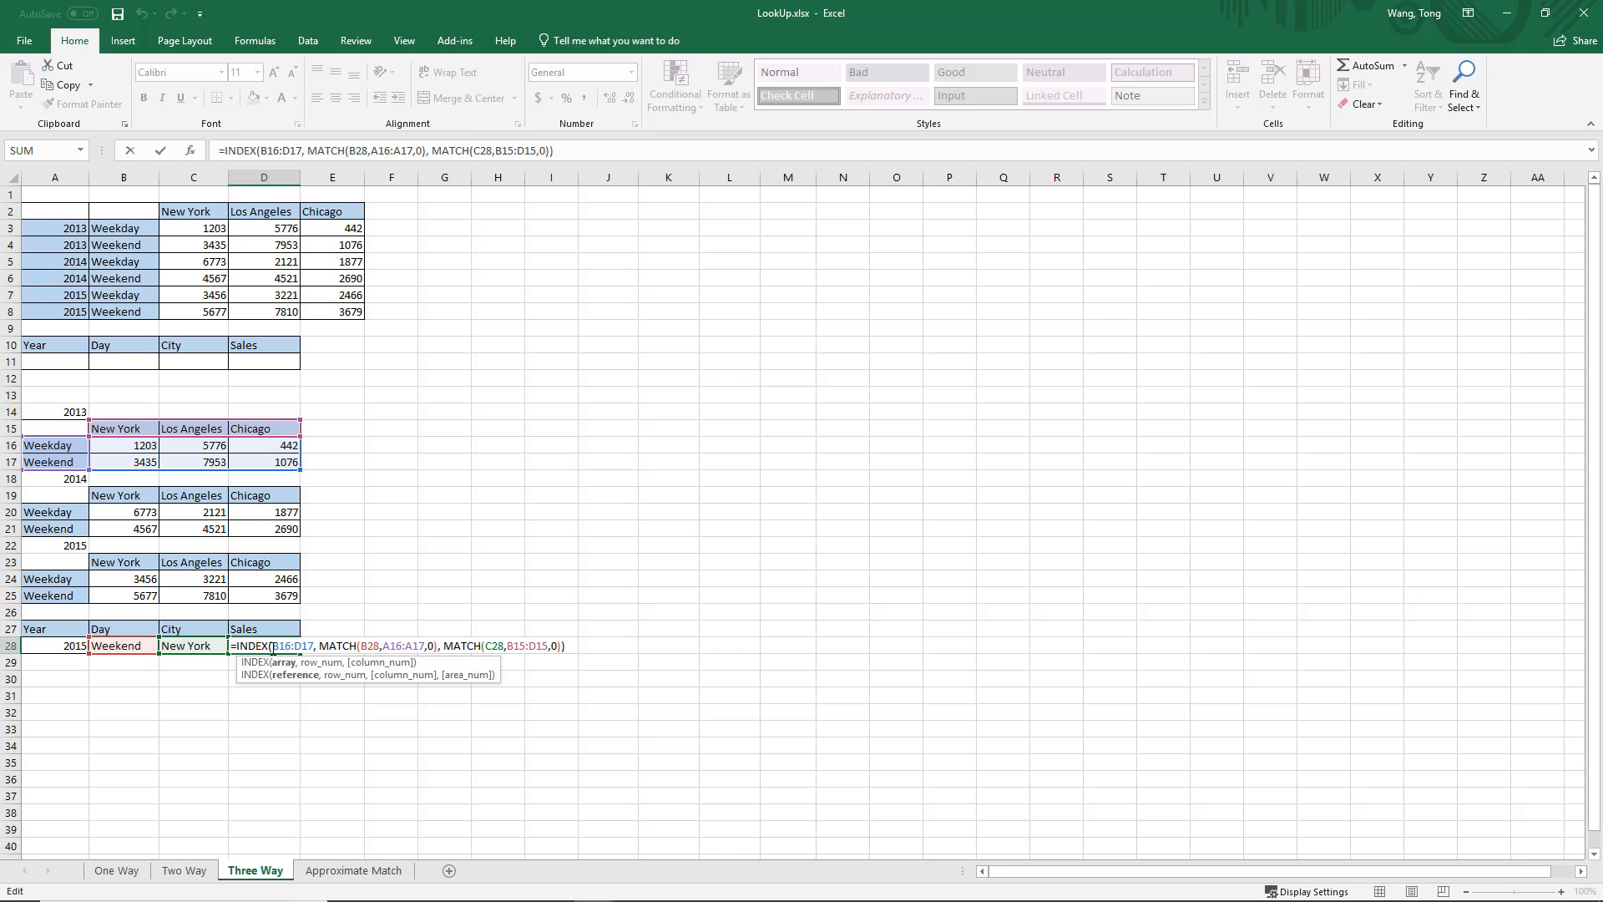
pyautogui.moveTo(273, 648); pyautogui.dragTo(309, 649)
pyautogui.press('Return')
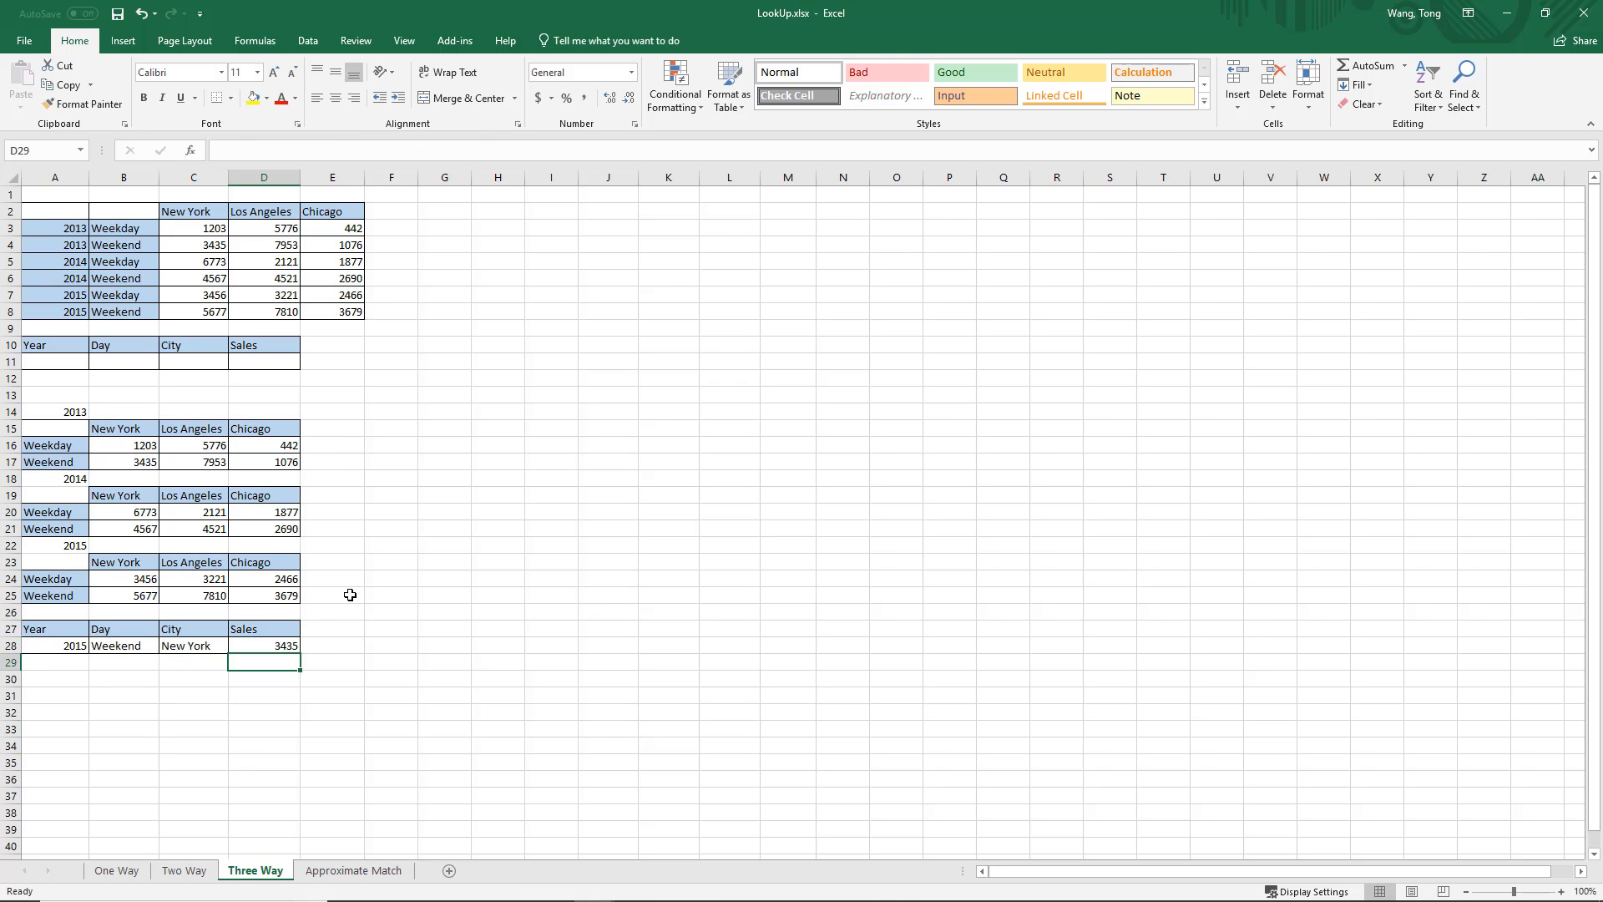
pyautogui.click(388, 562)
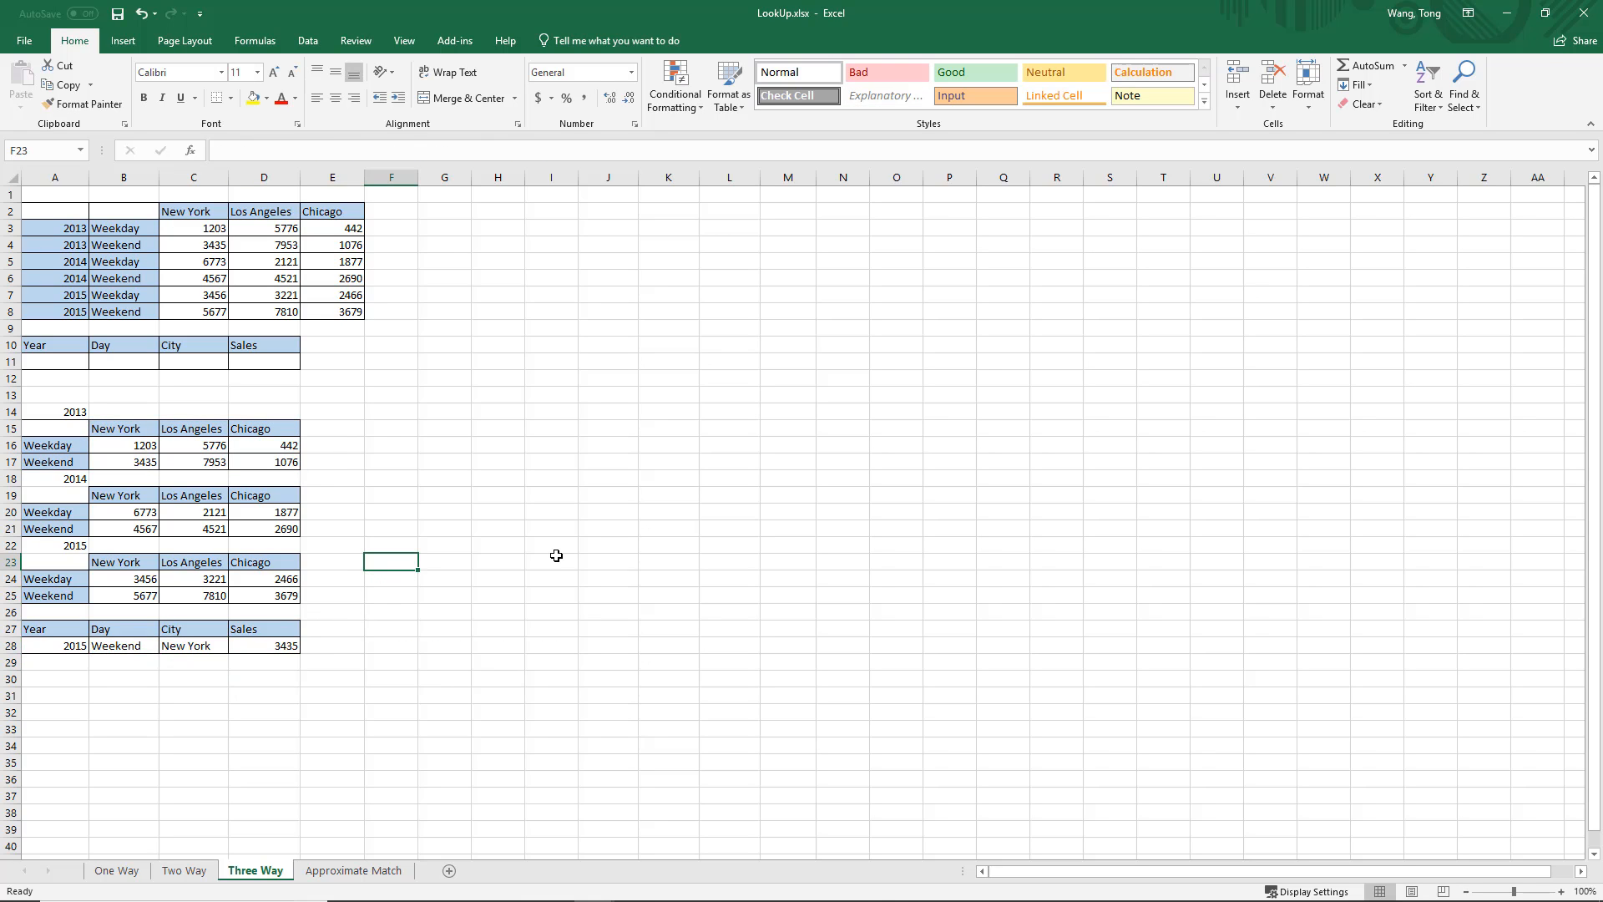
# Step: Start a CHOOSE function as the INDEX array in D28's formula, with index number 1 and B16:D17 as its first value
pyautogui.doubleClick(291, 646)
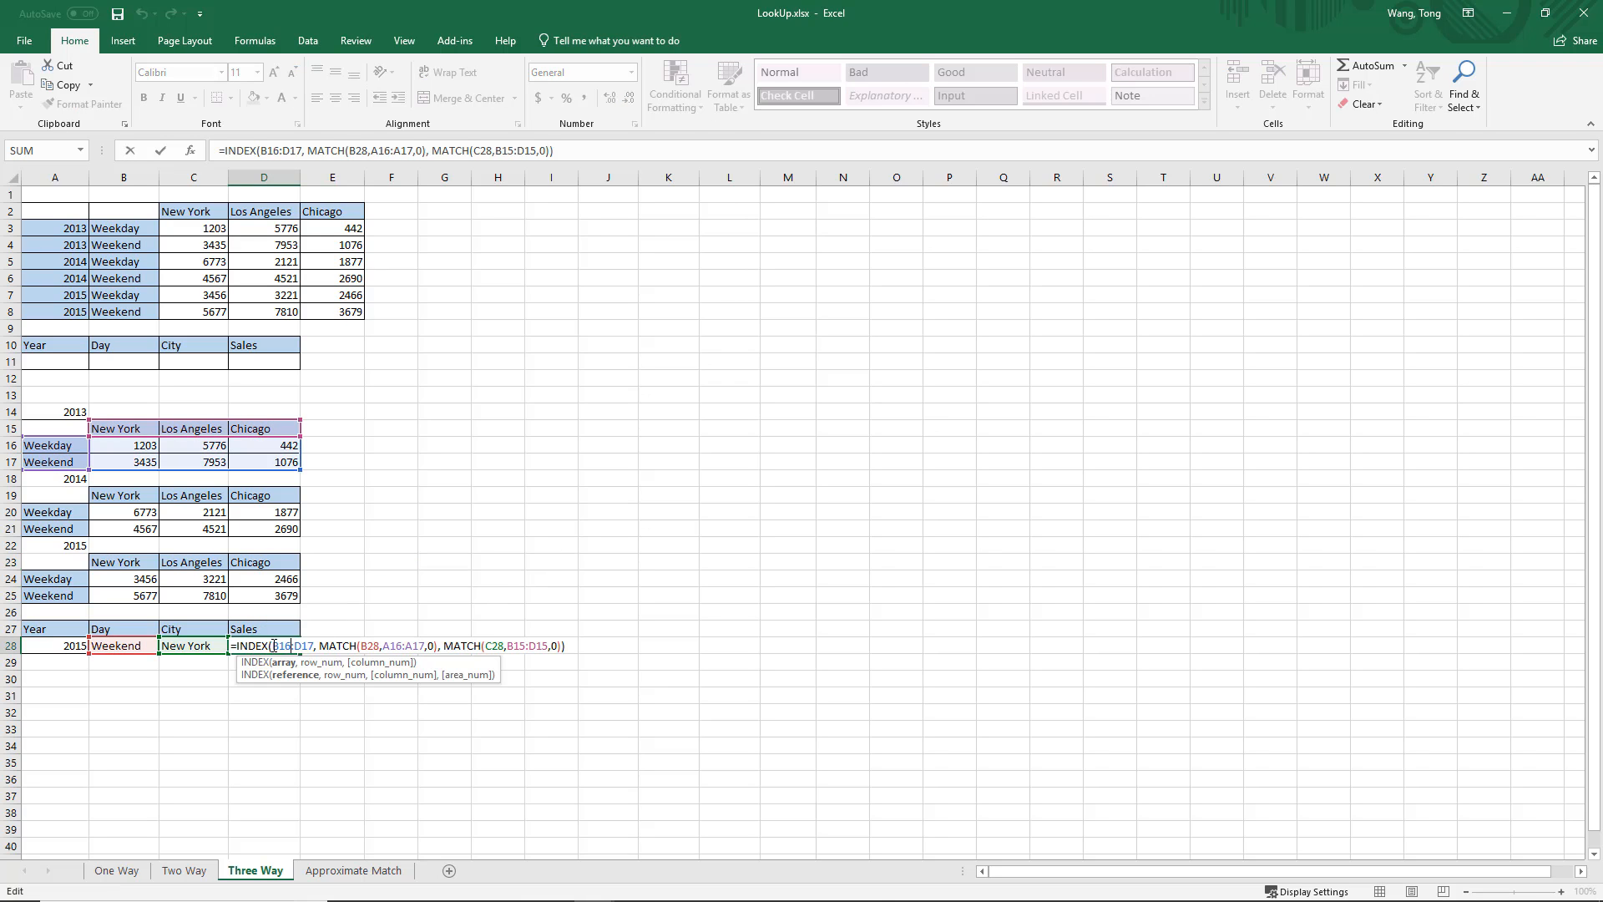
pyautogui.moveTo(274, 645); pyautogui.dragTo(314, 646)
pyautogui.press('Left')
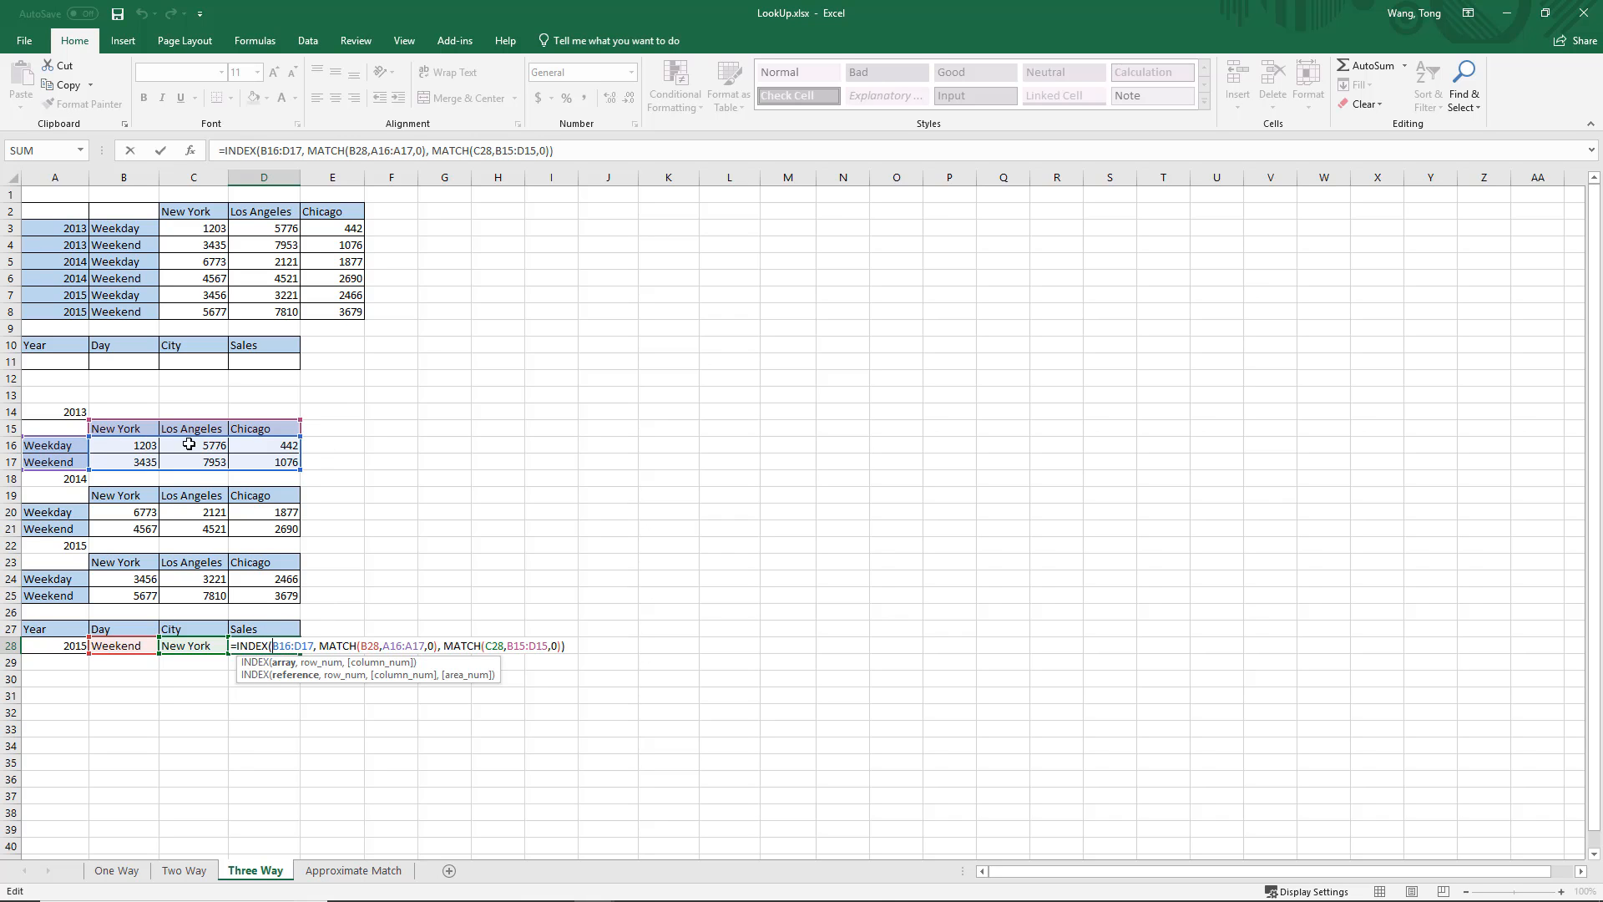
pyautogui.write('choo')
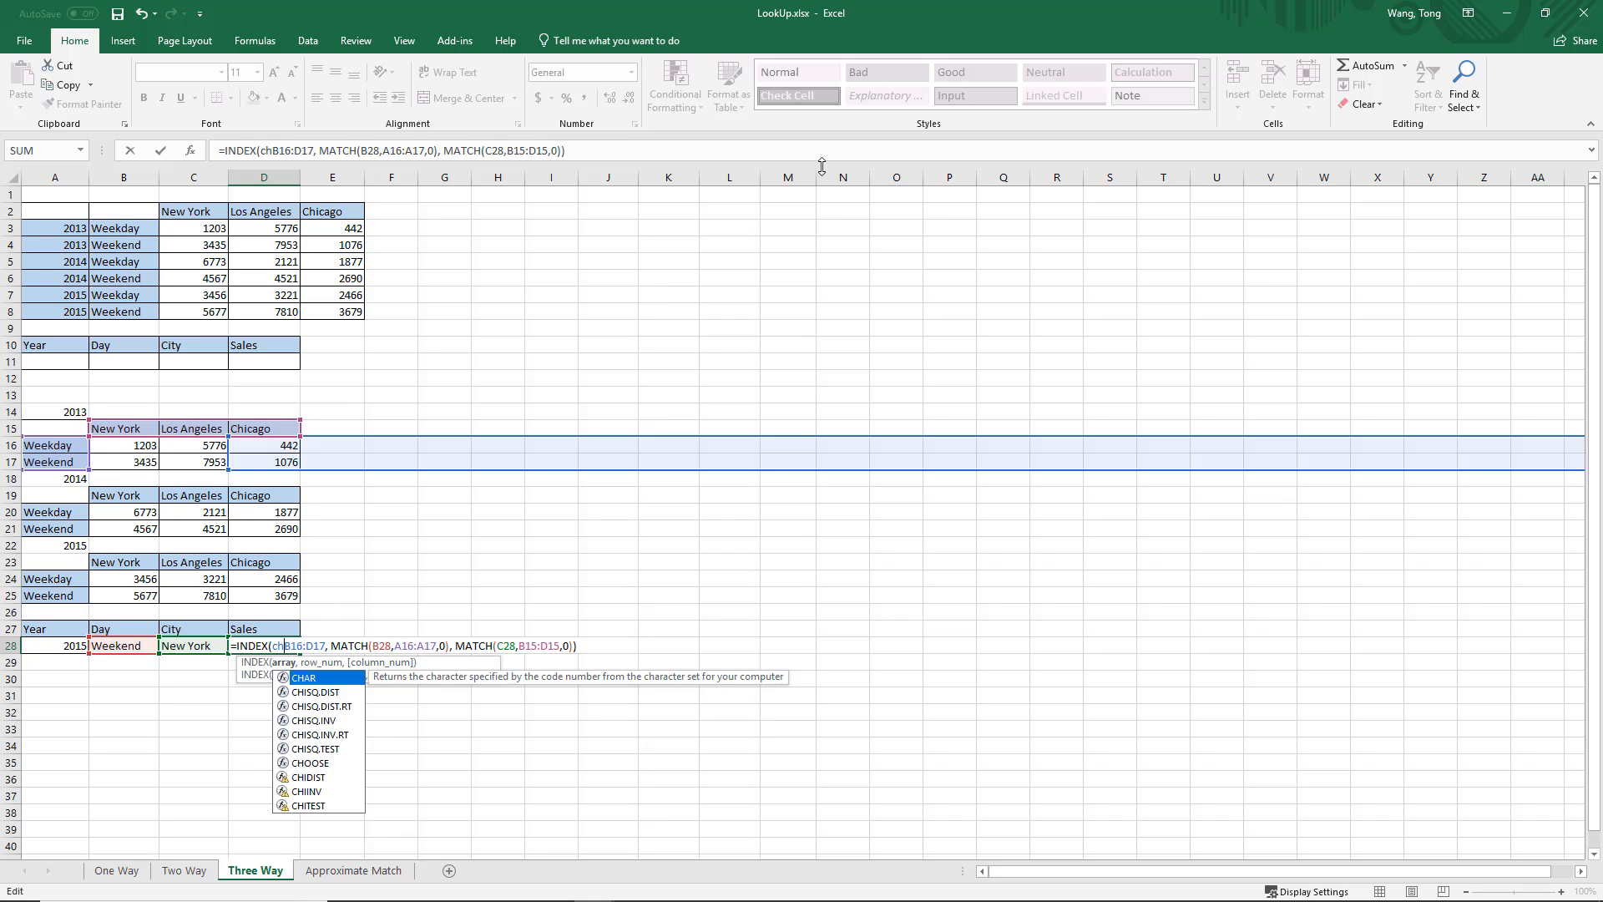
pyautogui.write('se(1, B')
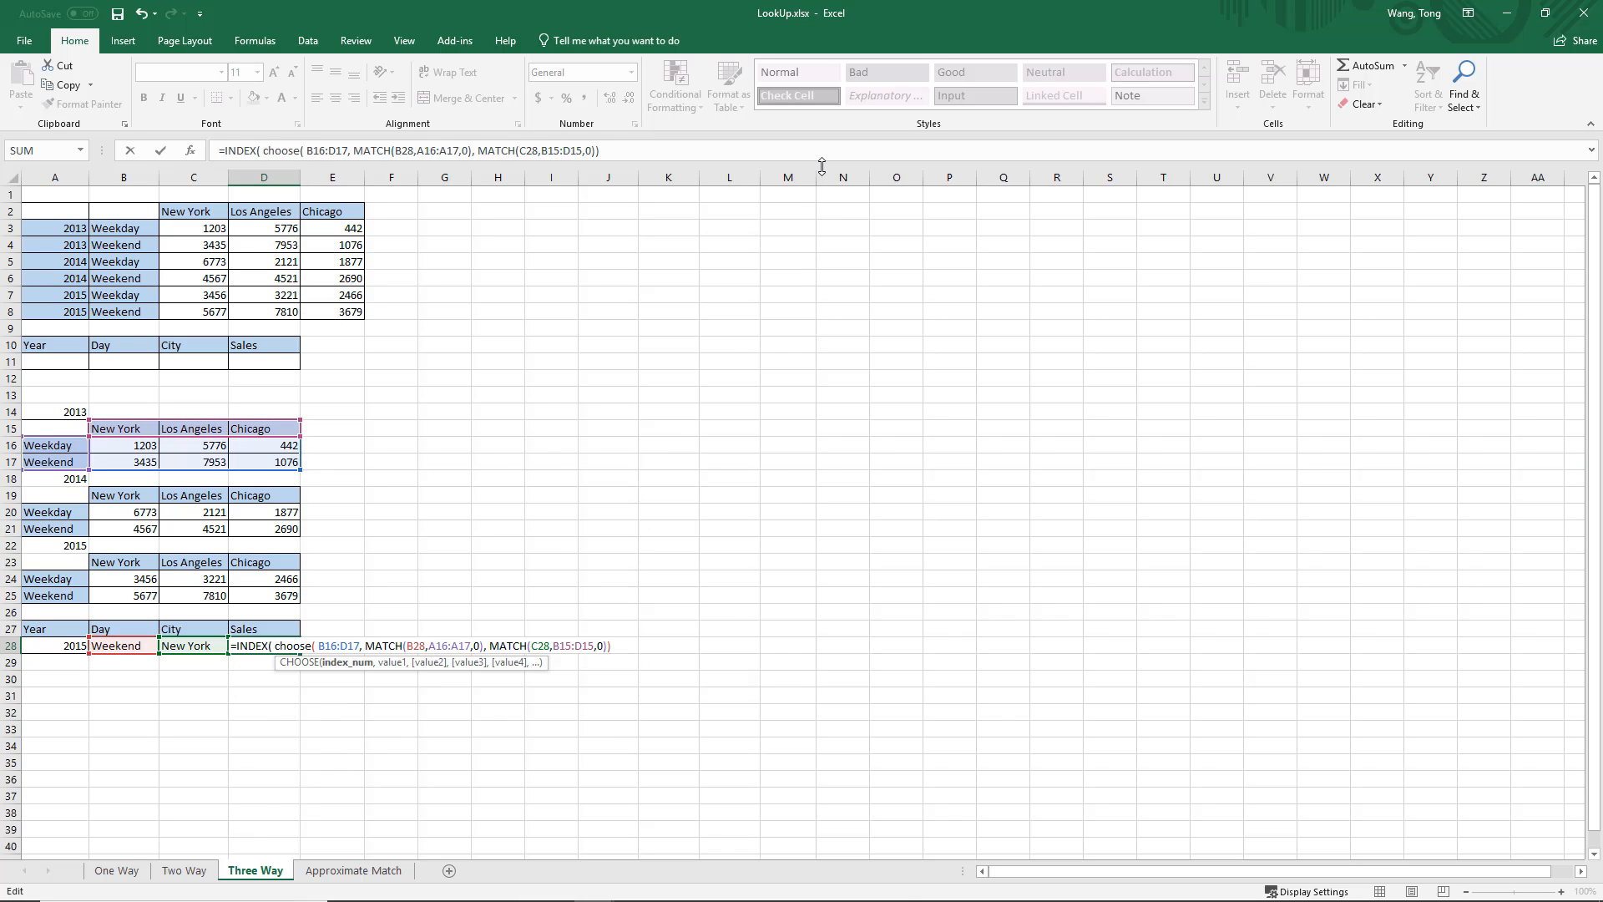
pyautogui.write('16:D17, ')
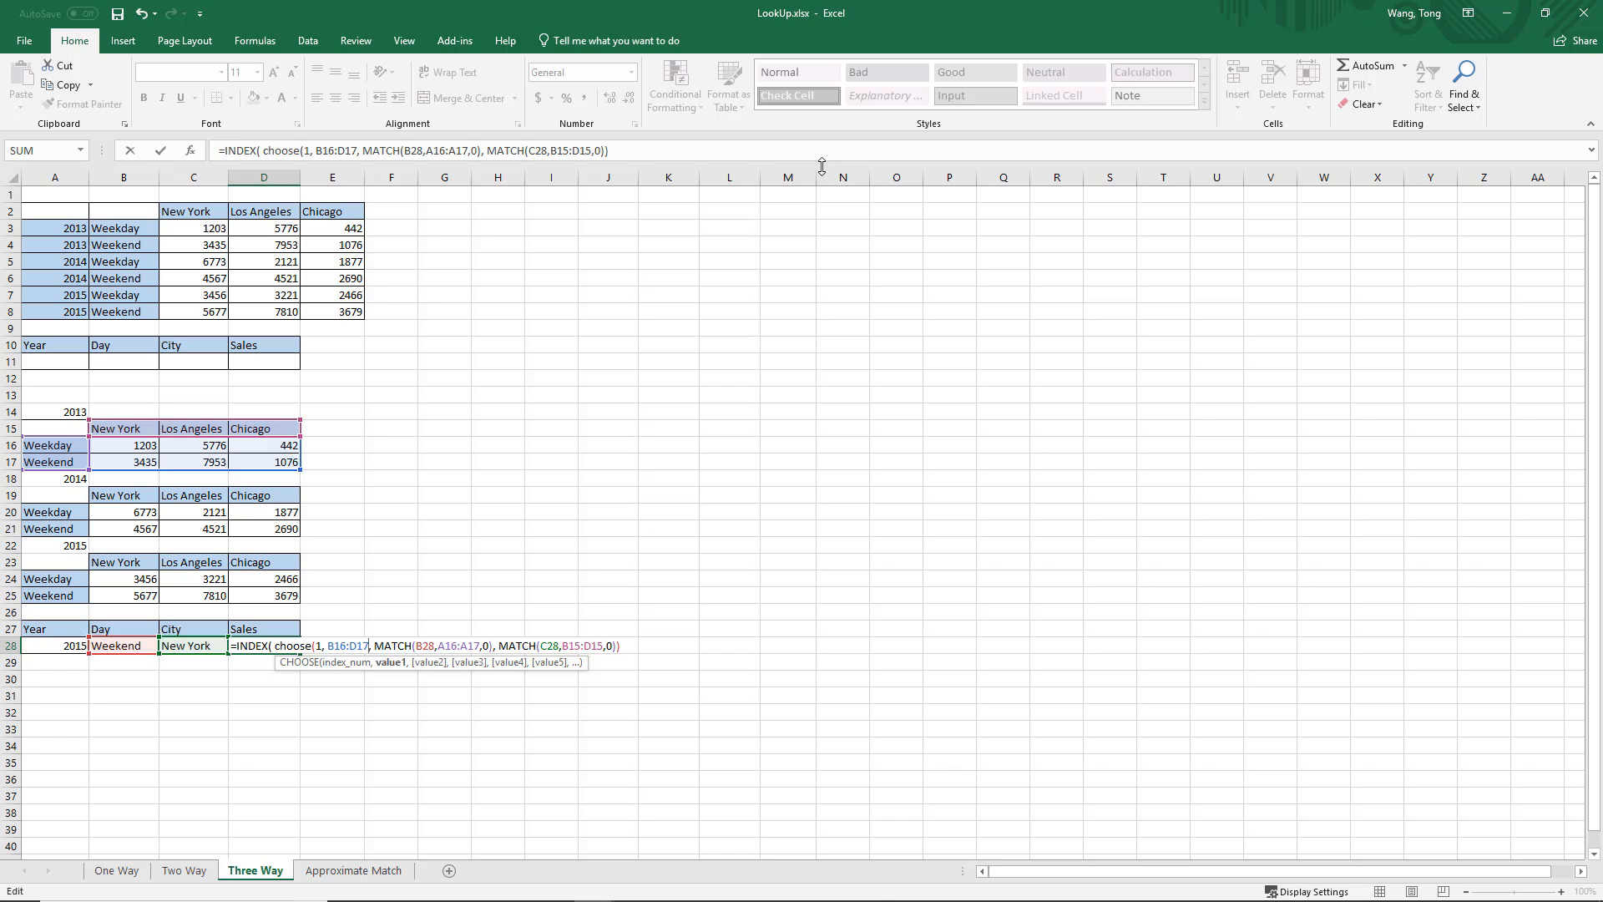
# Step: Add the 2014 figures B20:D21 and the 2015 figures B24:D25 as further CHOOSE values and complete the formula
pyautogui.write(',')
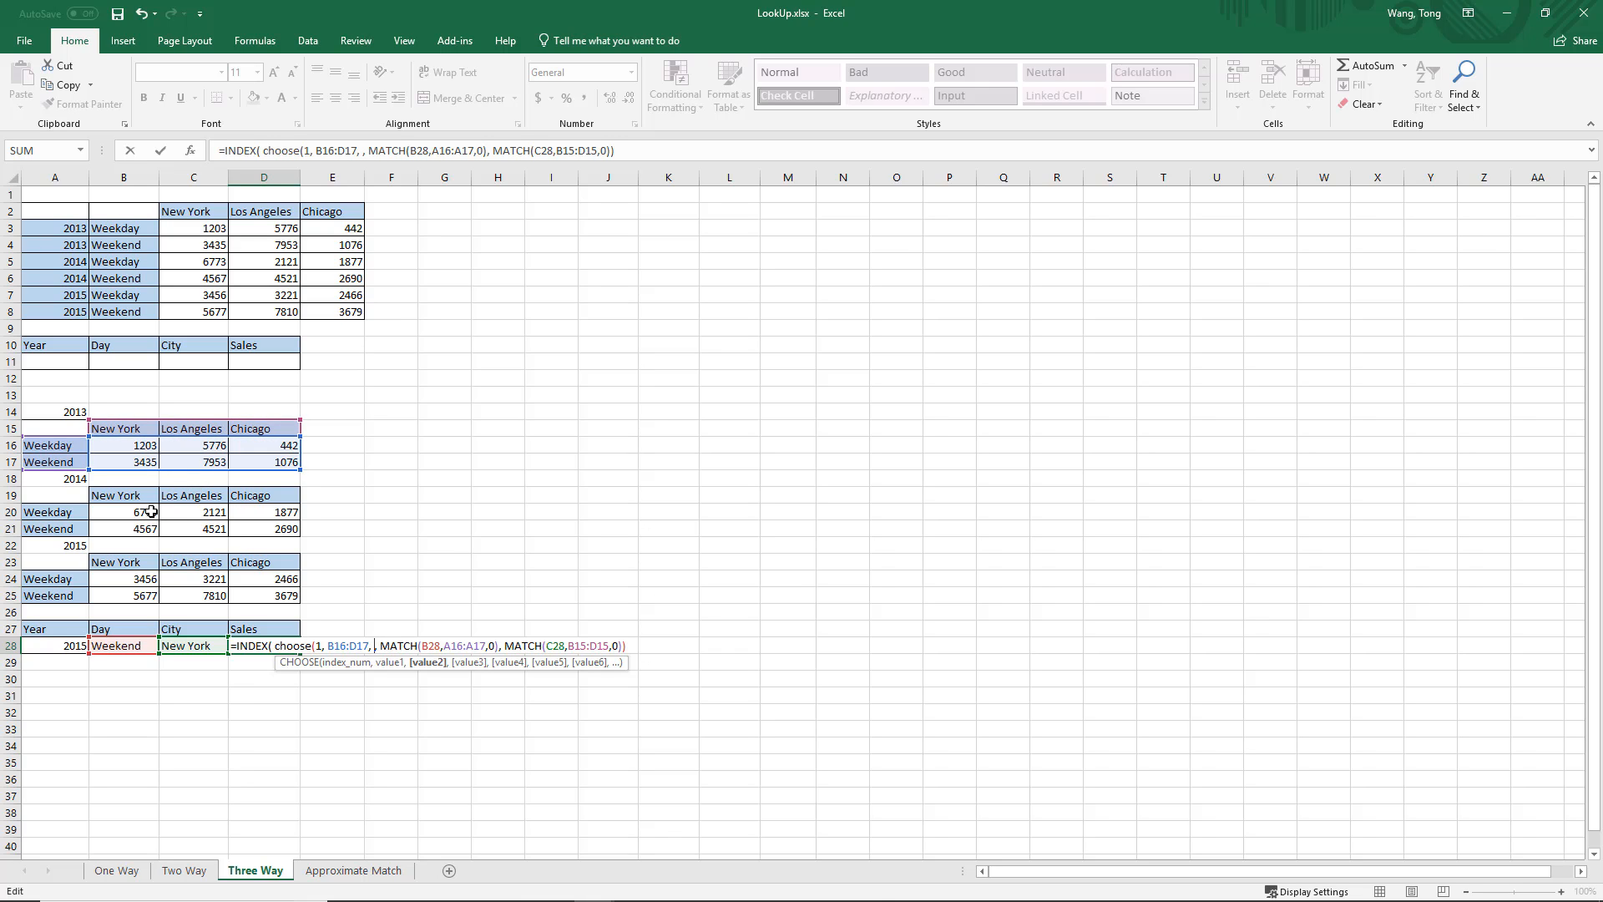
pyautogui.moveTo(150, 511); pyautogui.dragTo(292, 530)
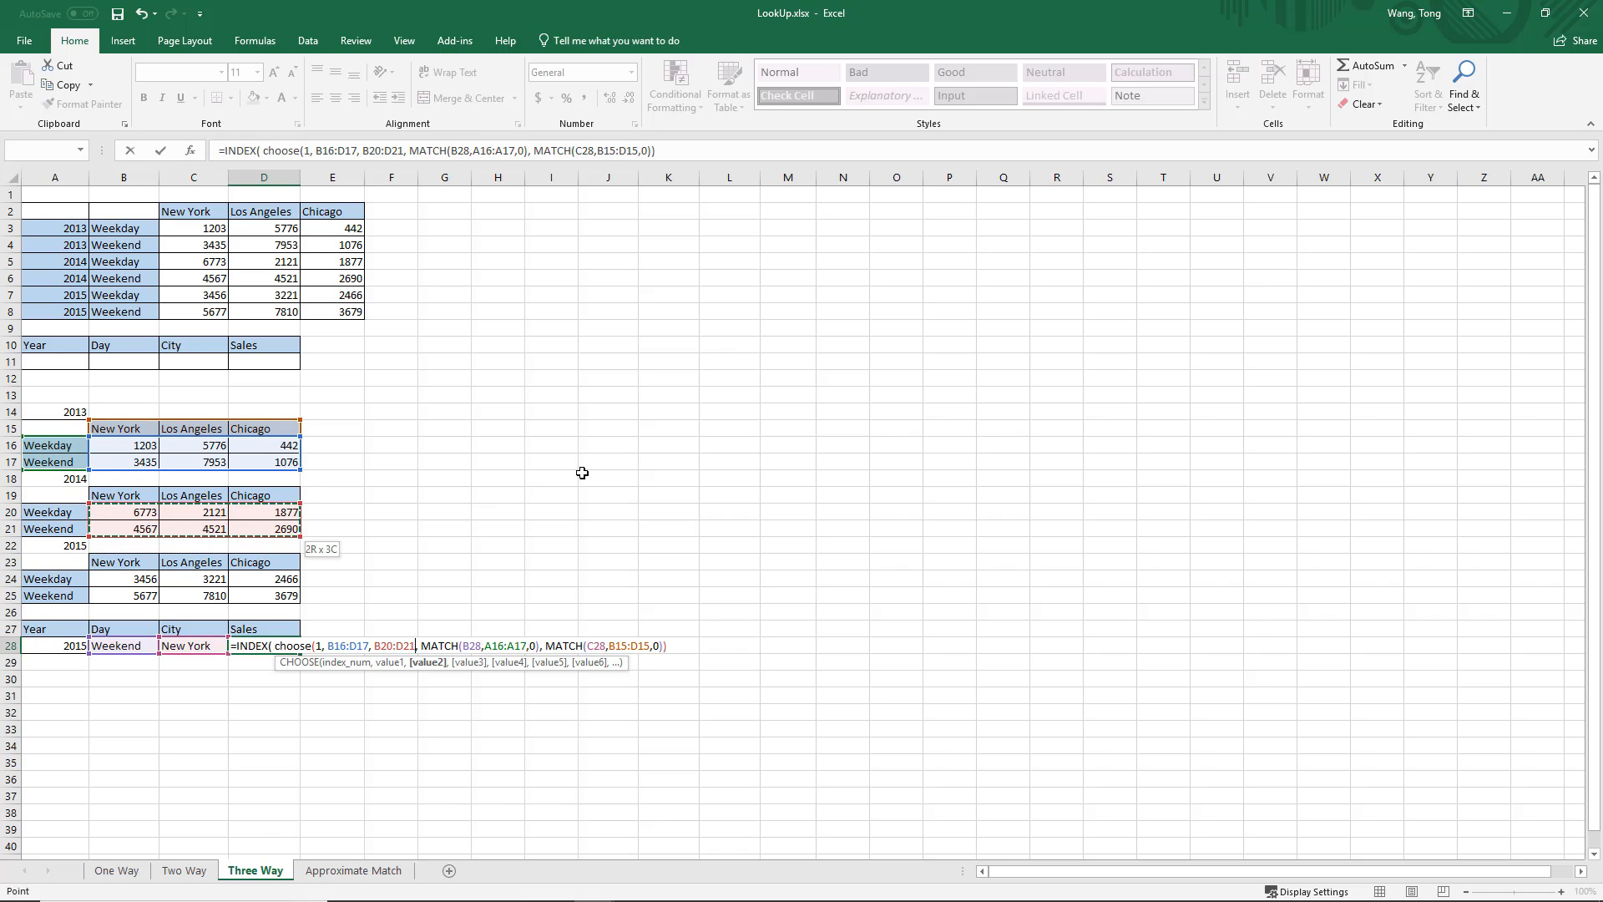
pyautogui.write(',')
pyautogui.moveTo(109, 576); pyautogui.dragTo(292, 596)
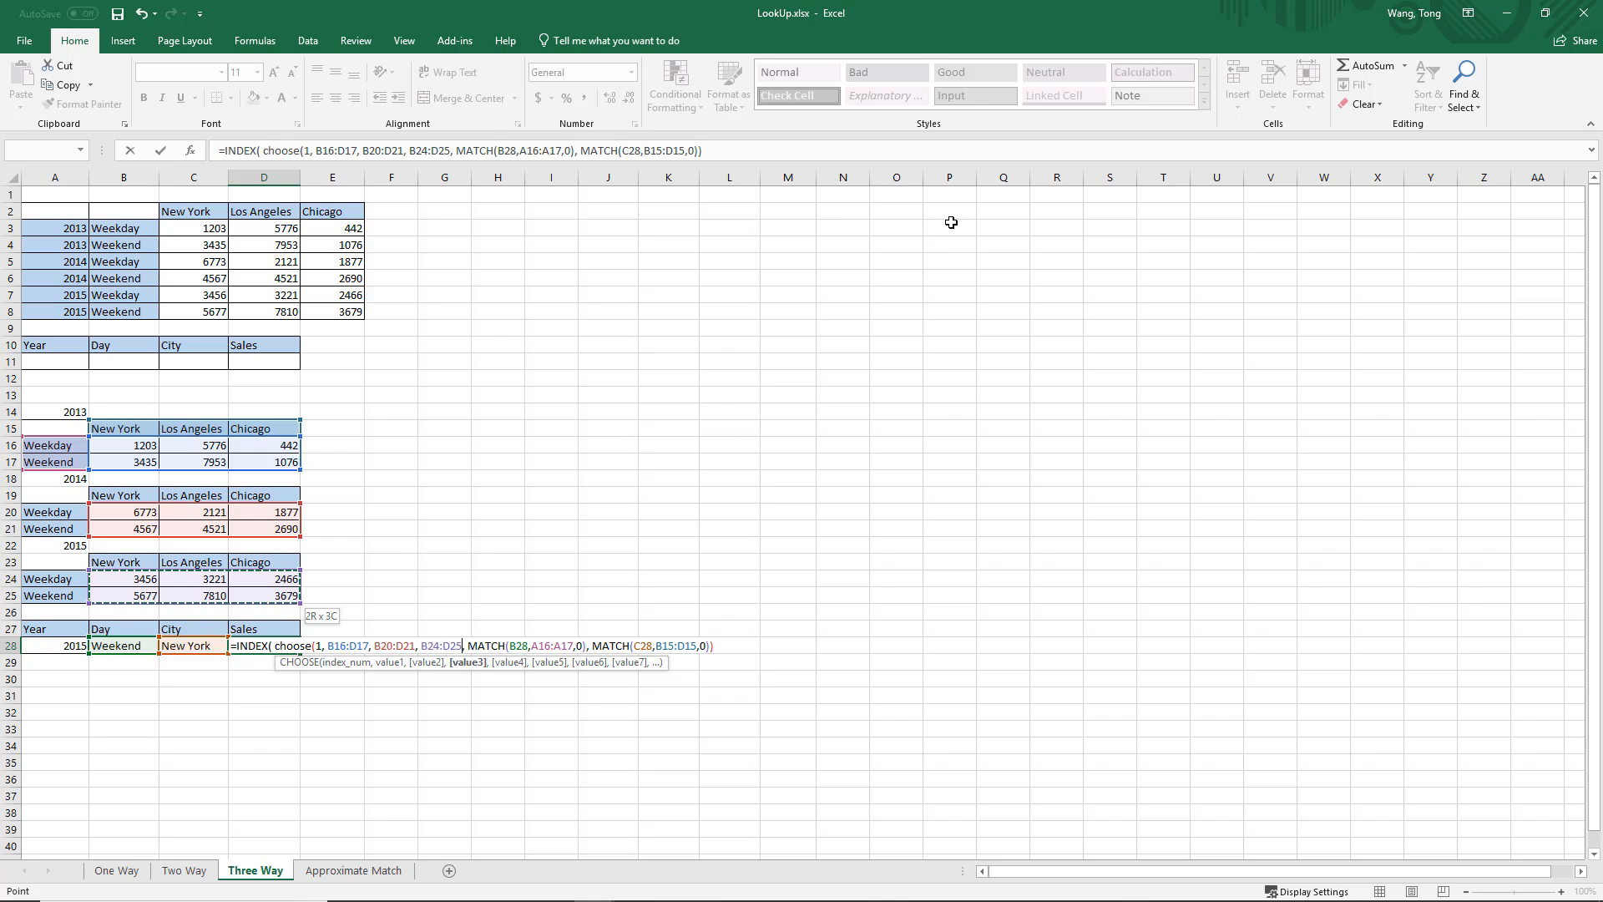
pyautogui.write(')')
pyautogui.press('Tab')
pyautogui.press('Tab')
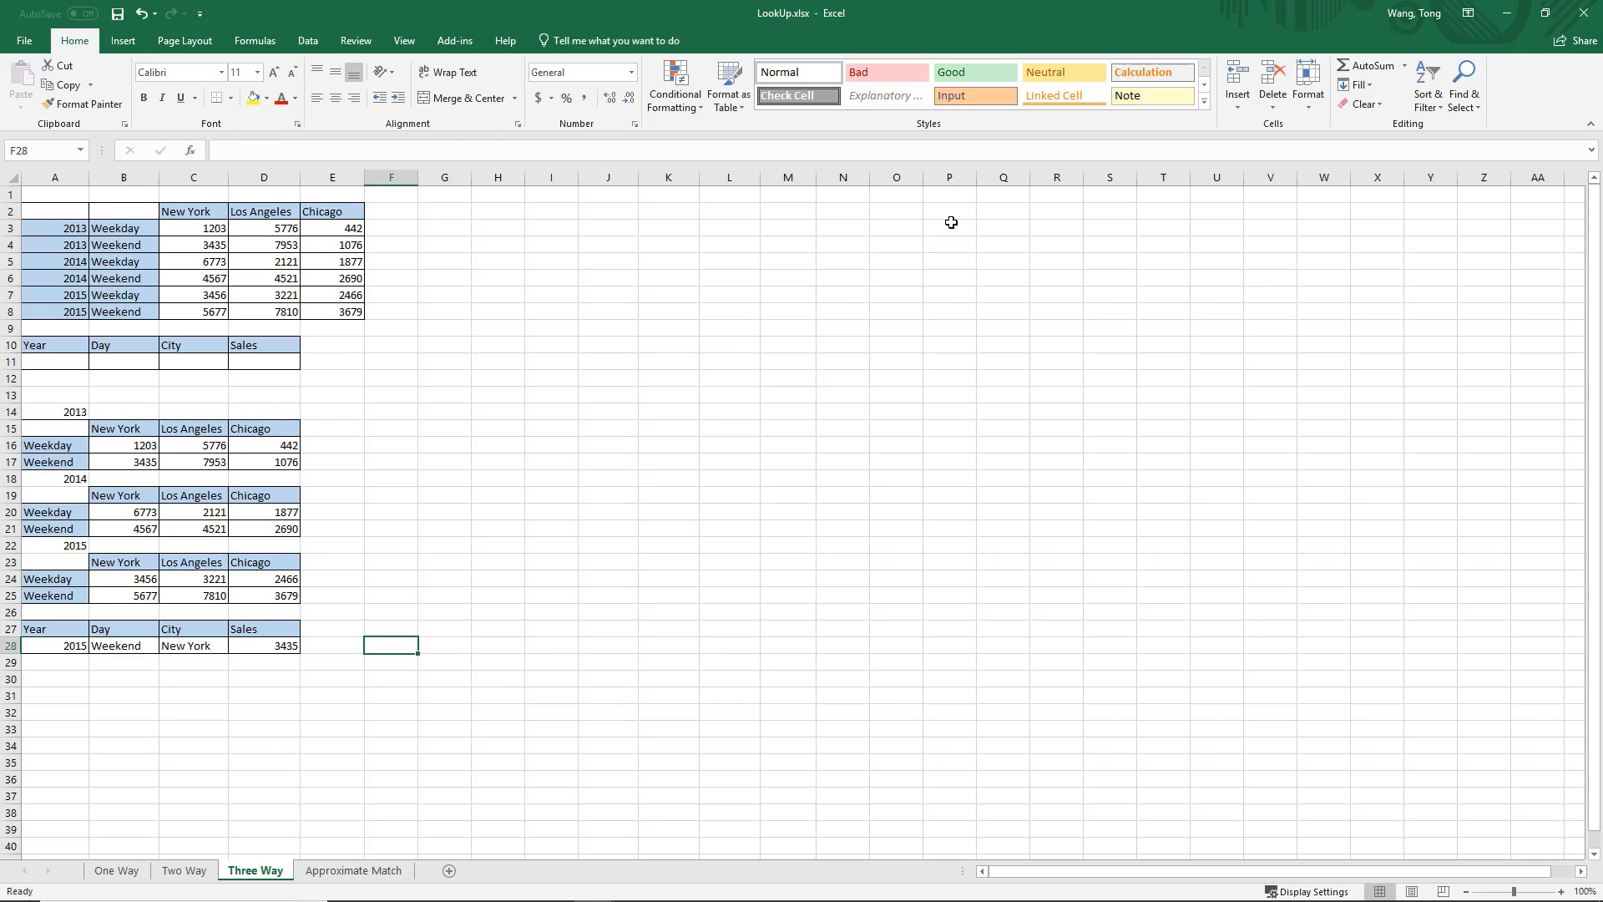
# Step: Review the CHOOSE portion that serves as the array argument in D28's formula
pyautogui.doubleClick(256, 640)
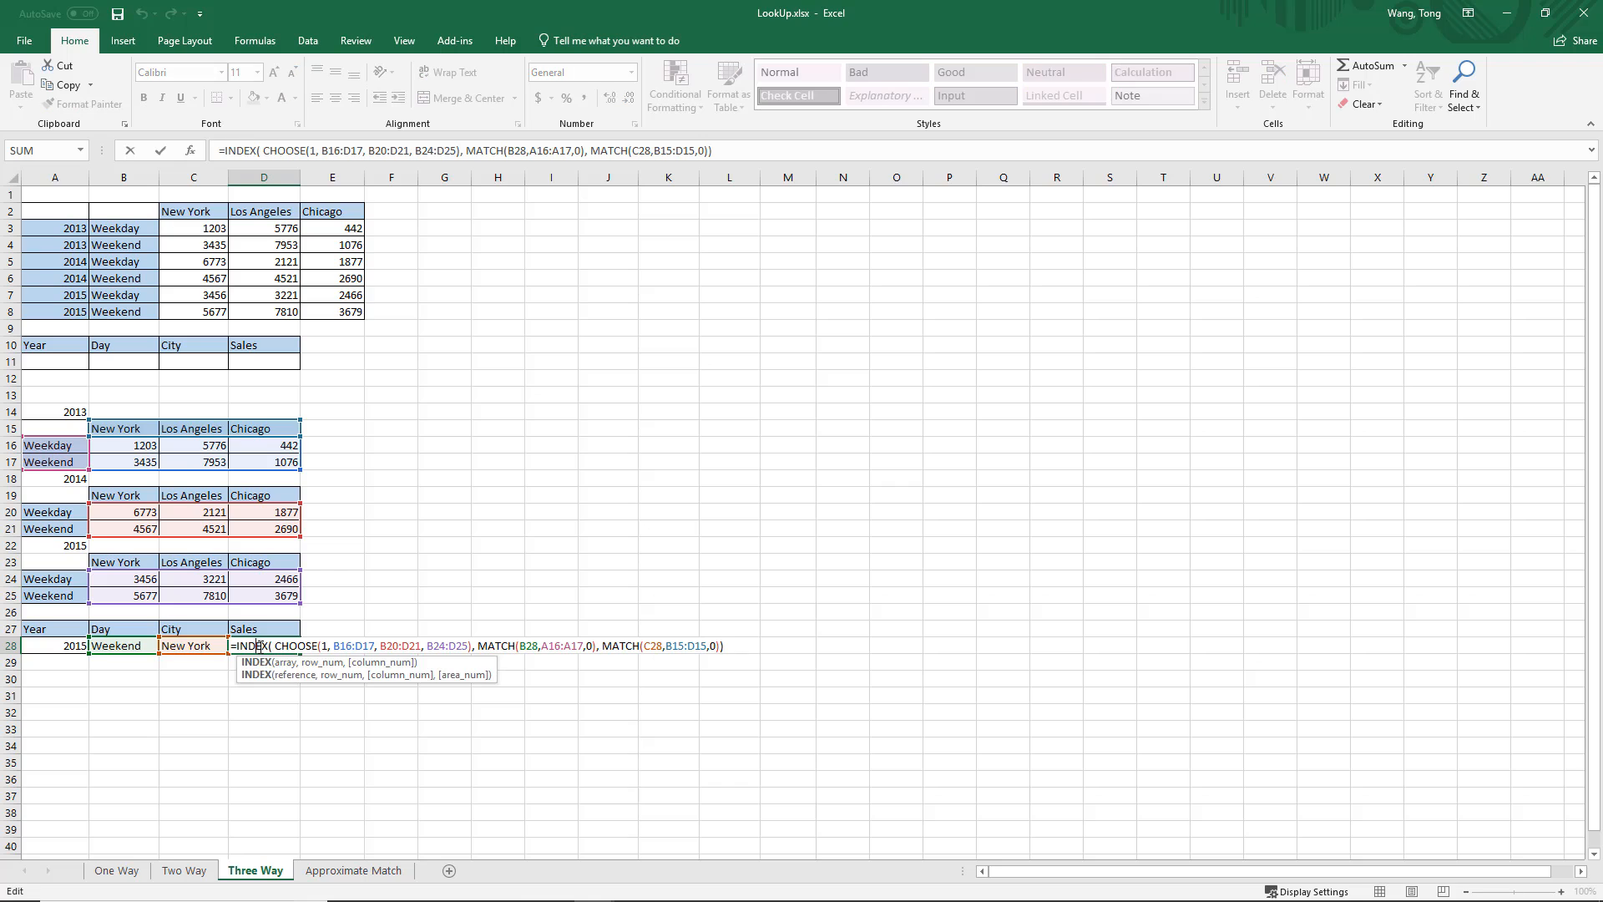
pyautogui.moveTo(275, 646); pyautogui.dragTo(465, 645)
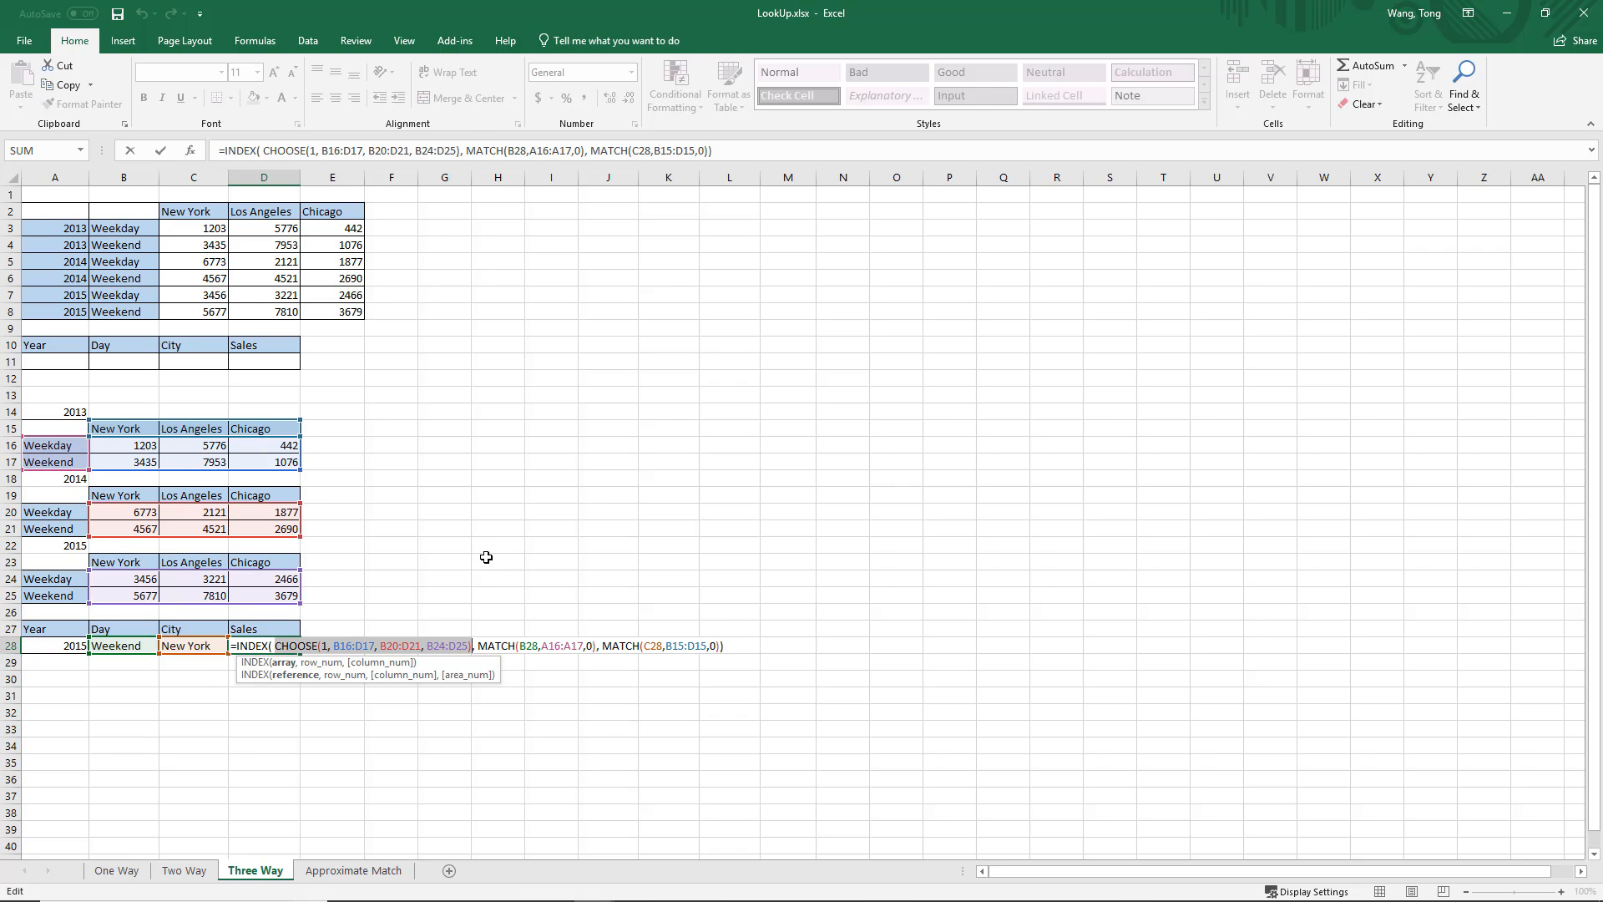
pyautogui.press('Return')
# Step: List the years 2013, 2014 and 2015 in cells F23 to F25
pyautogui.click(401, 566)
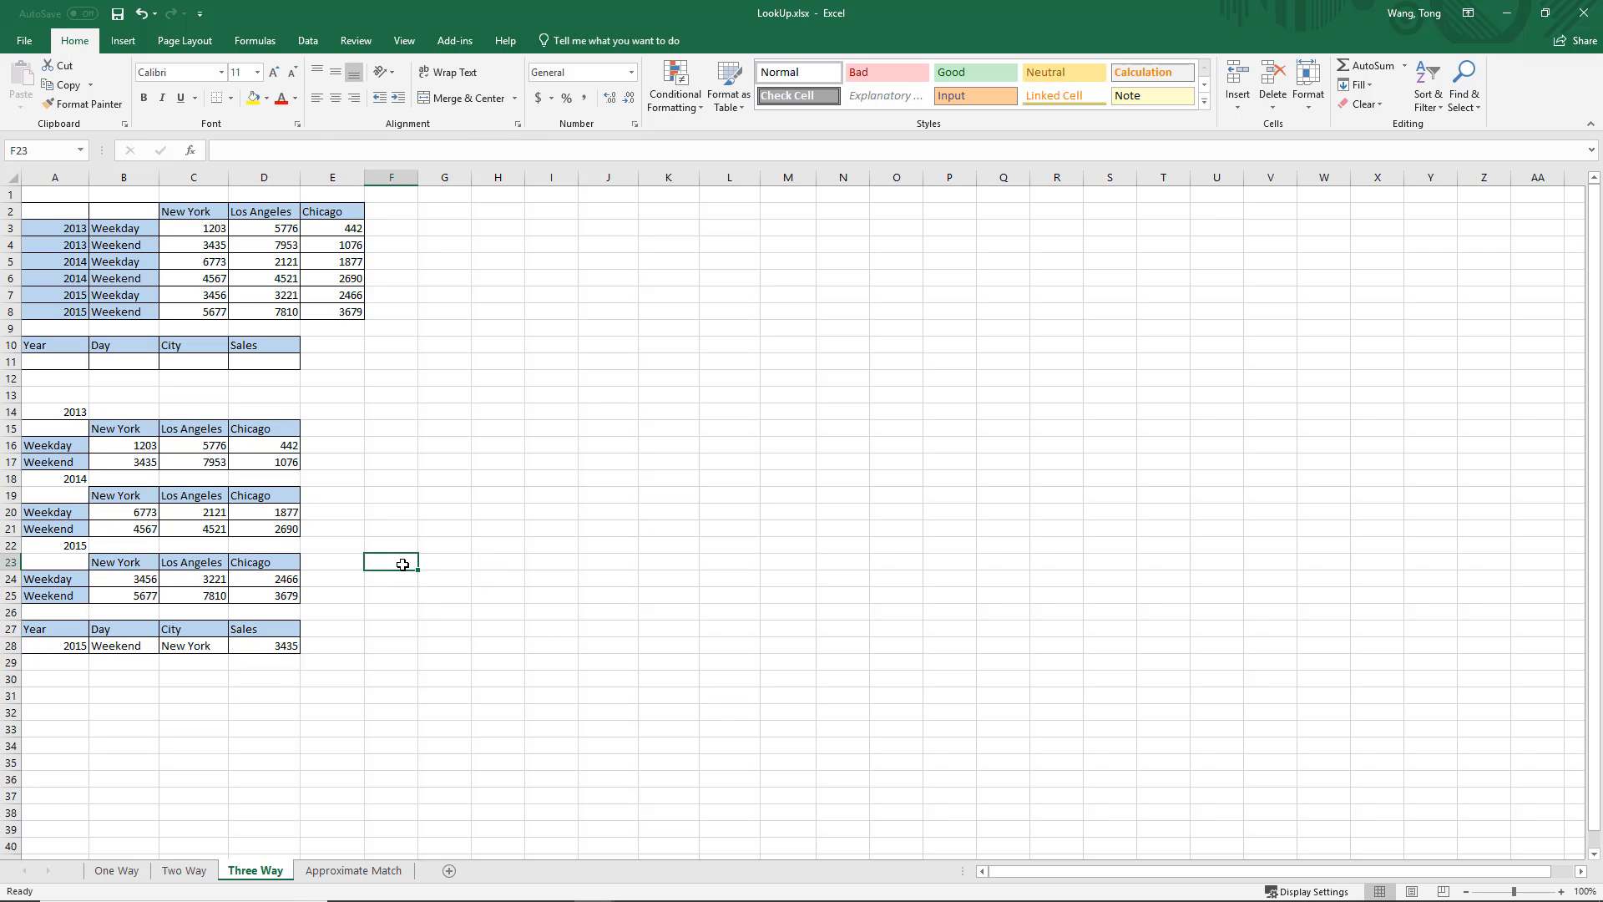
pyautogui.write('2013')
pyautogui.click(396, 579)
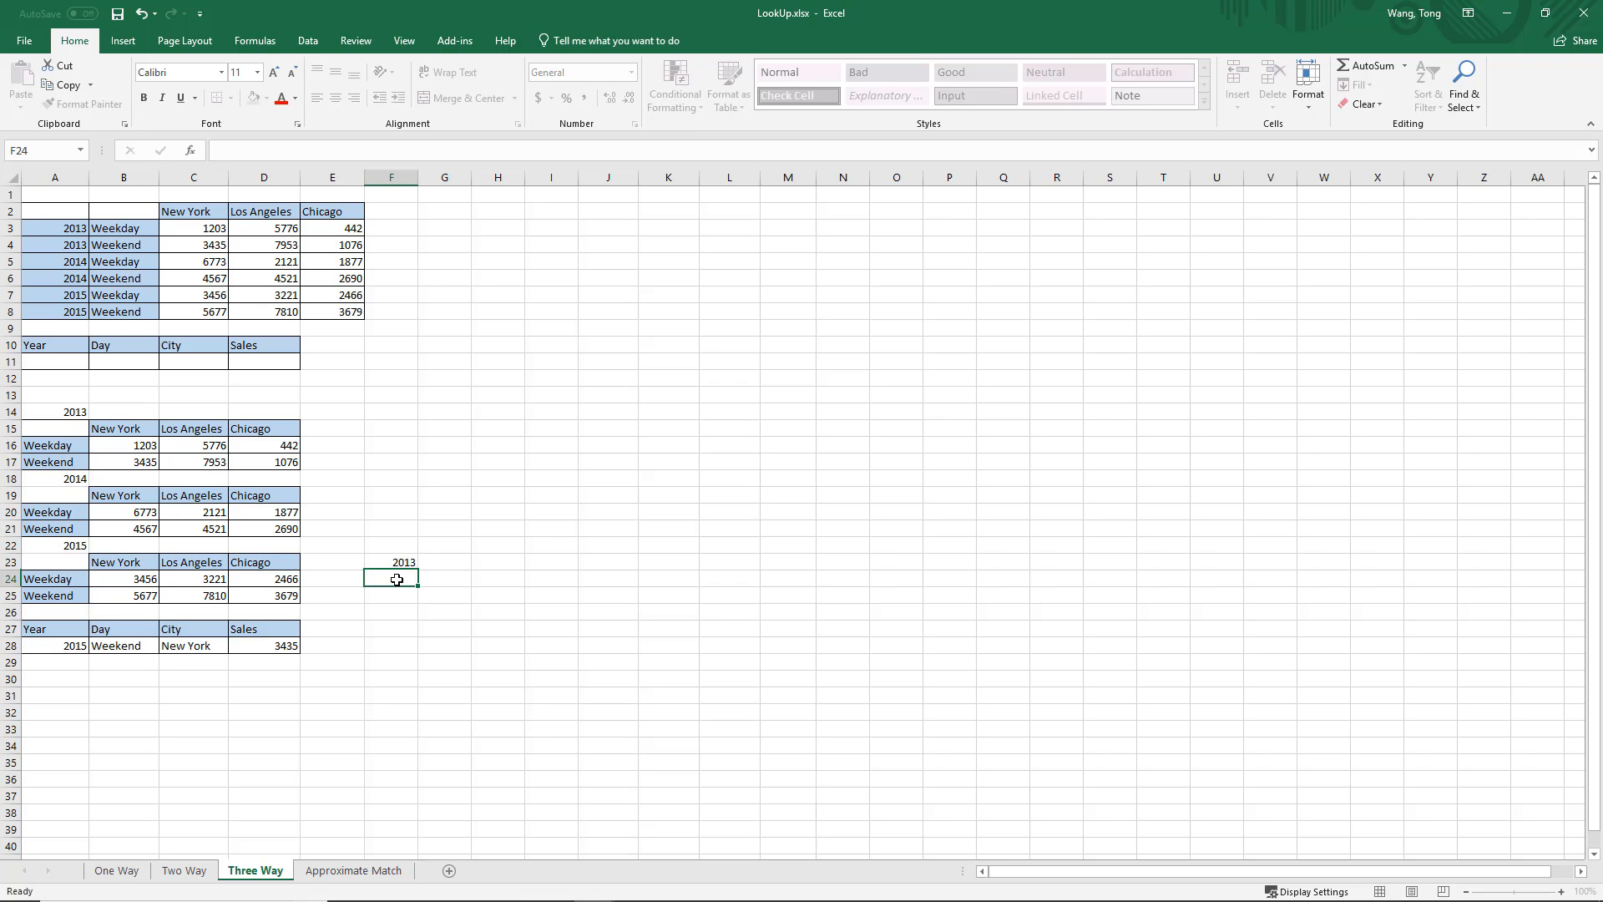
pyautogui.write('2013')
pyautogui.click(390, 588)
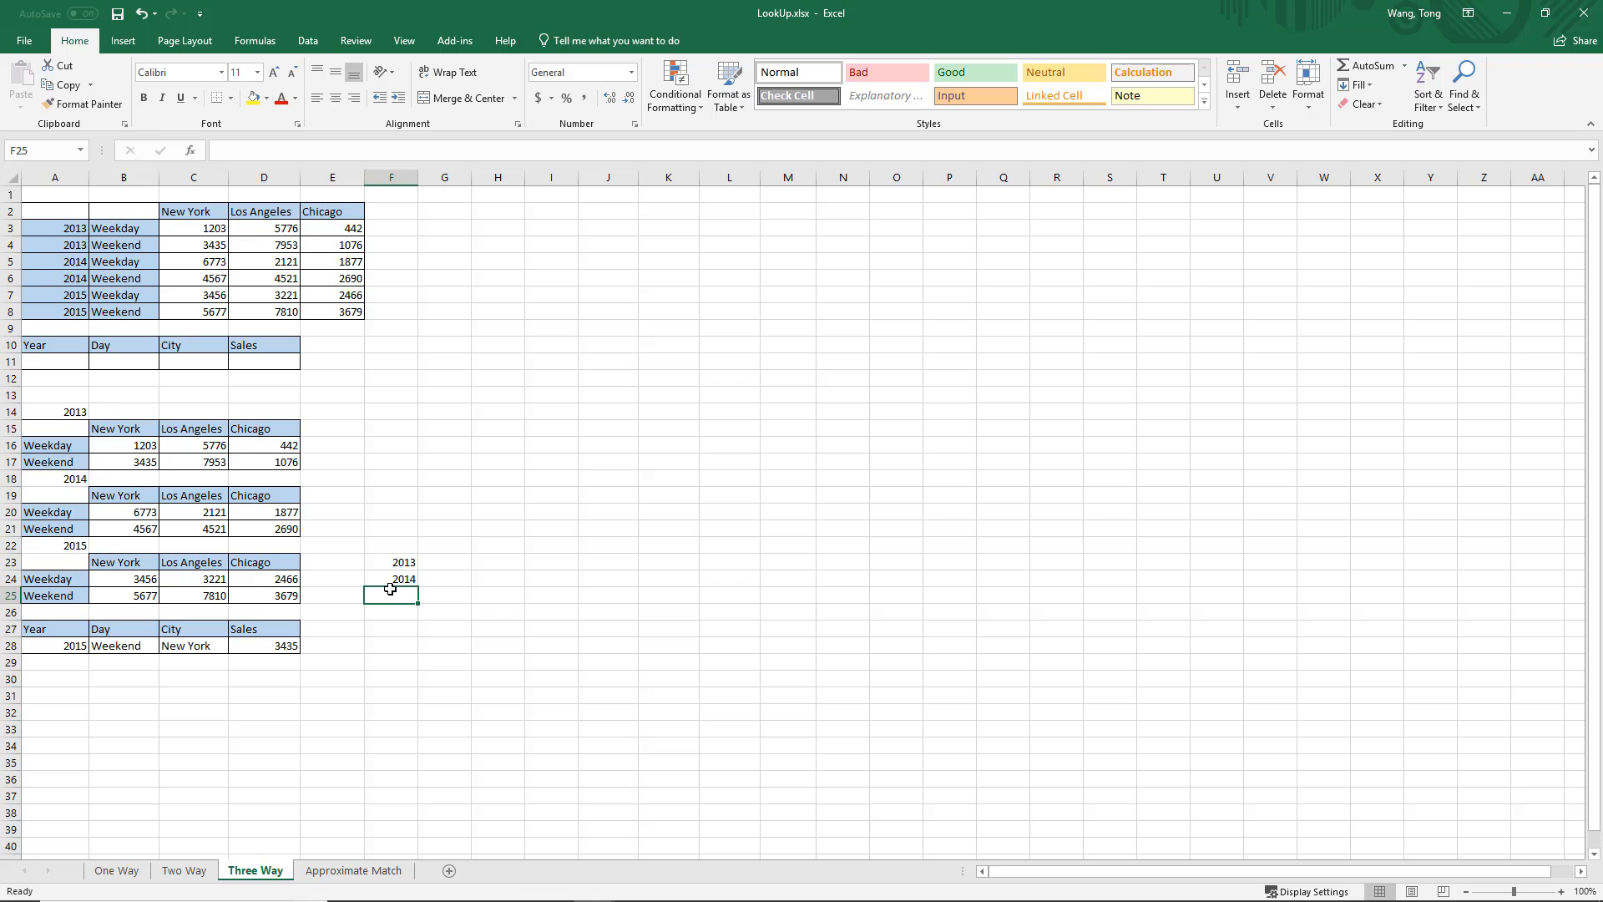
pyautogui.write('2015')
pyautogui.click(445, 610)
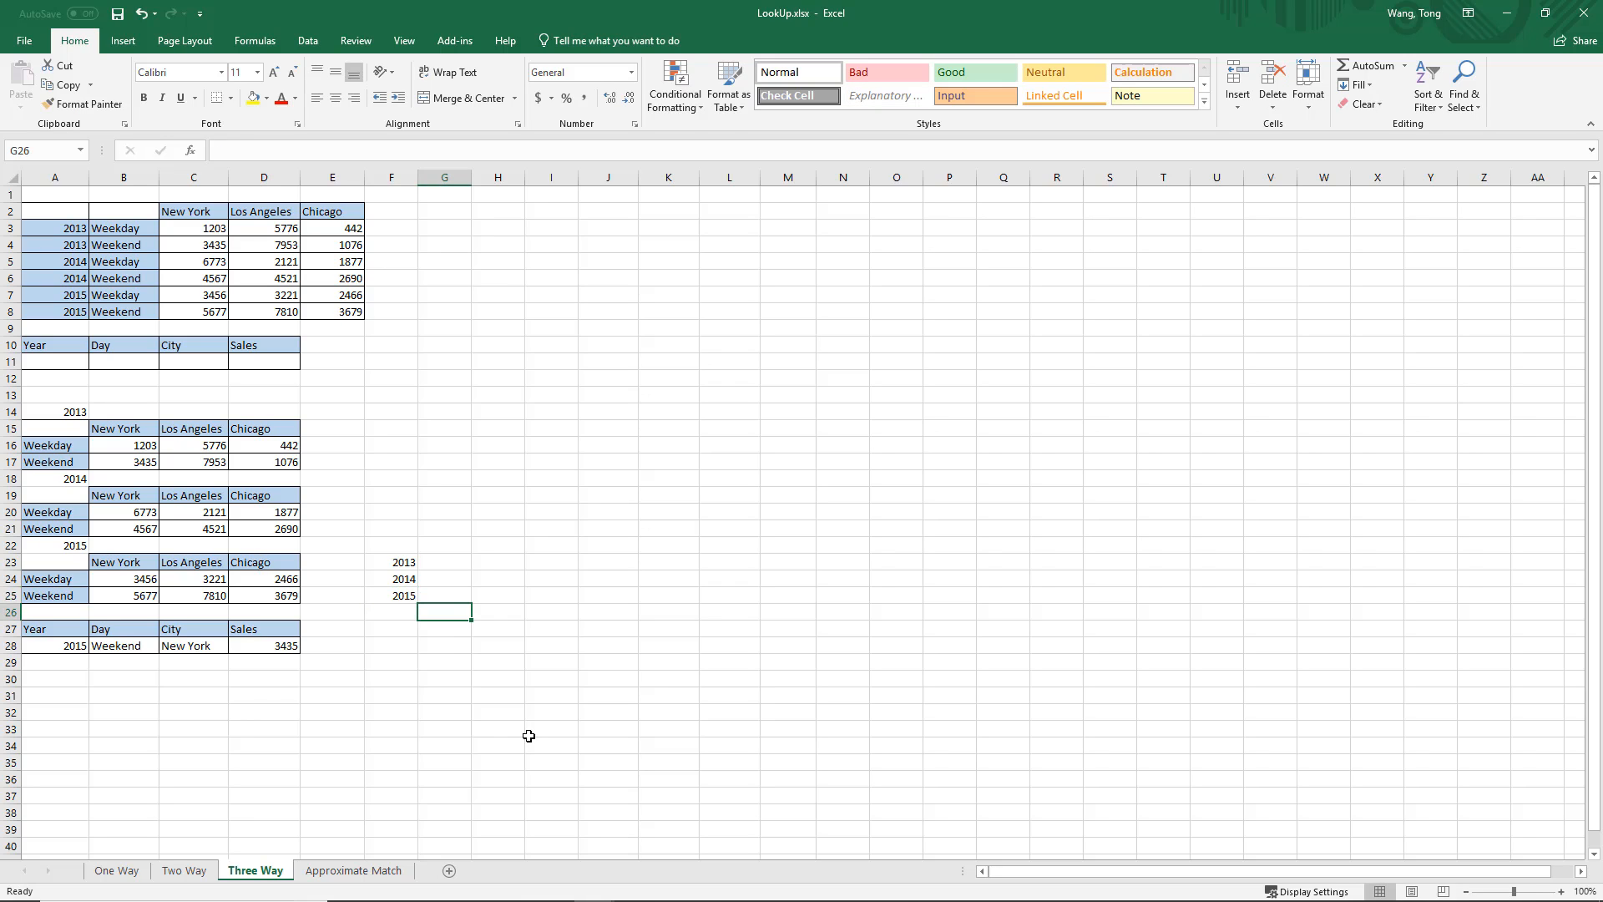
pyautogui.click(505, 566)
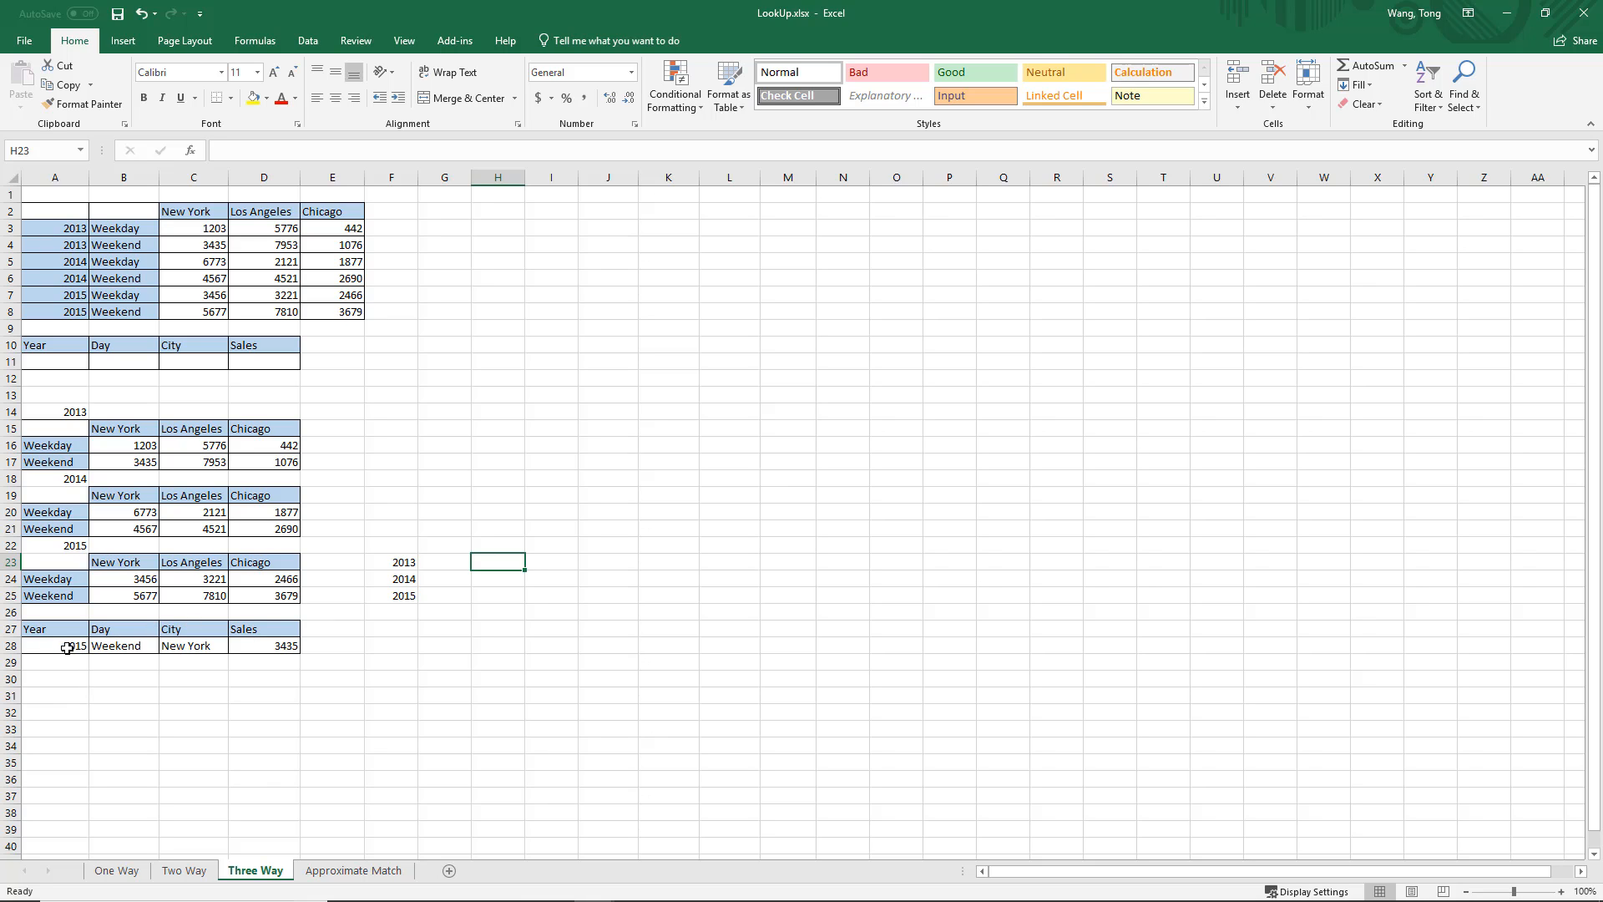
# Step: Replace the CHOOSE index number in D28's formula with an exact MATCH (0) of the year in A28 within F23:F25
pyautogui.click(67, 648)
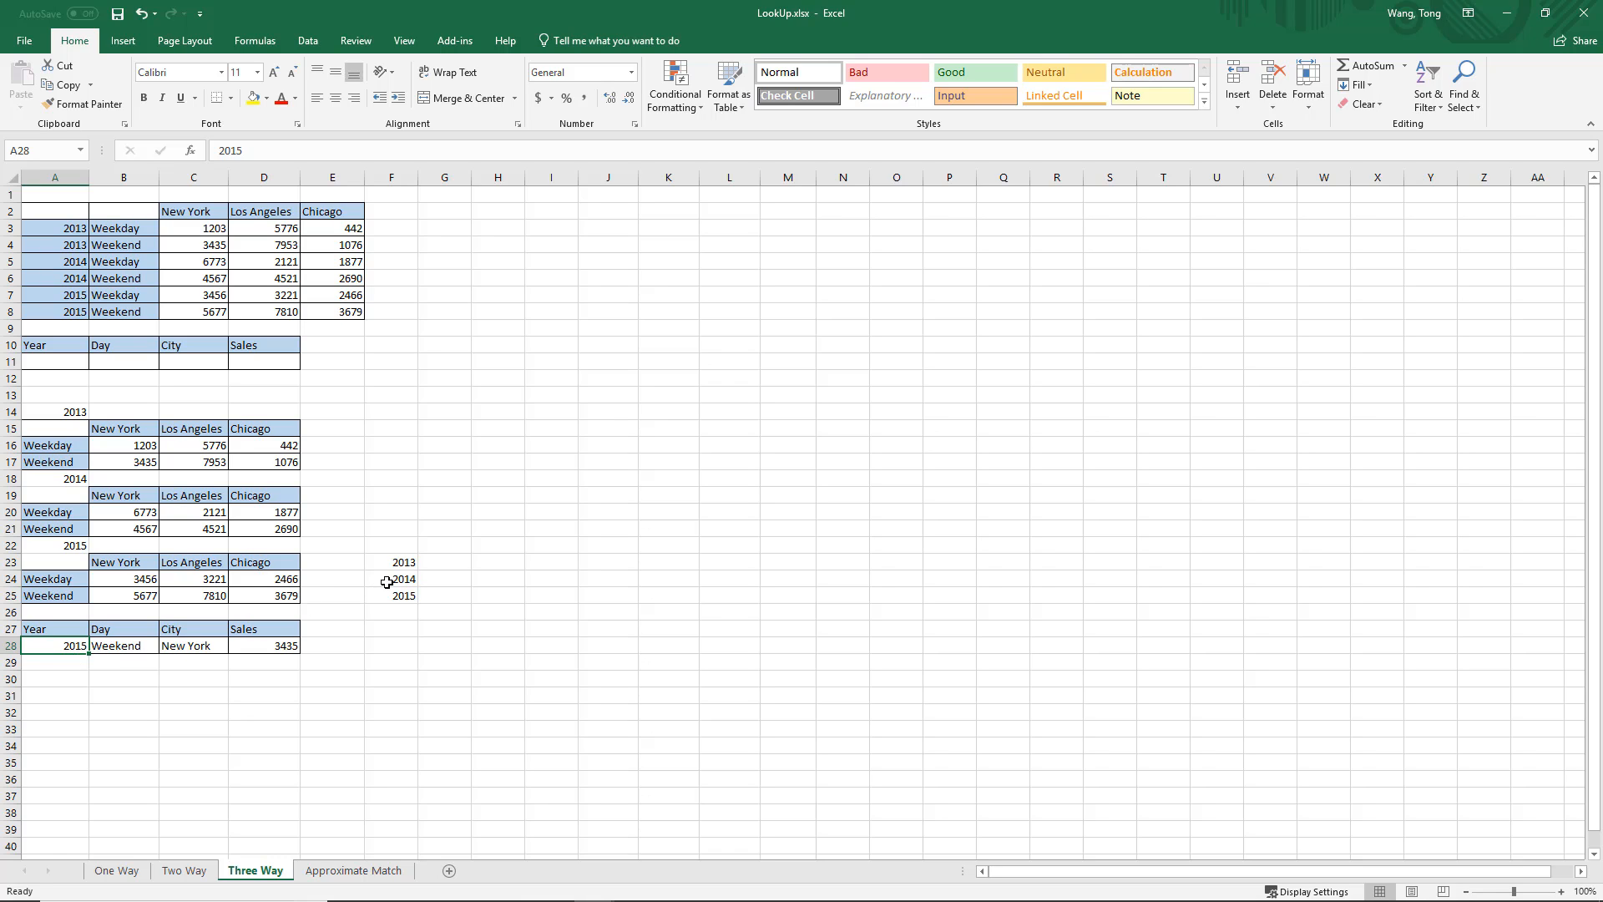
pyautogui.doubleClick(284, 645)
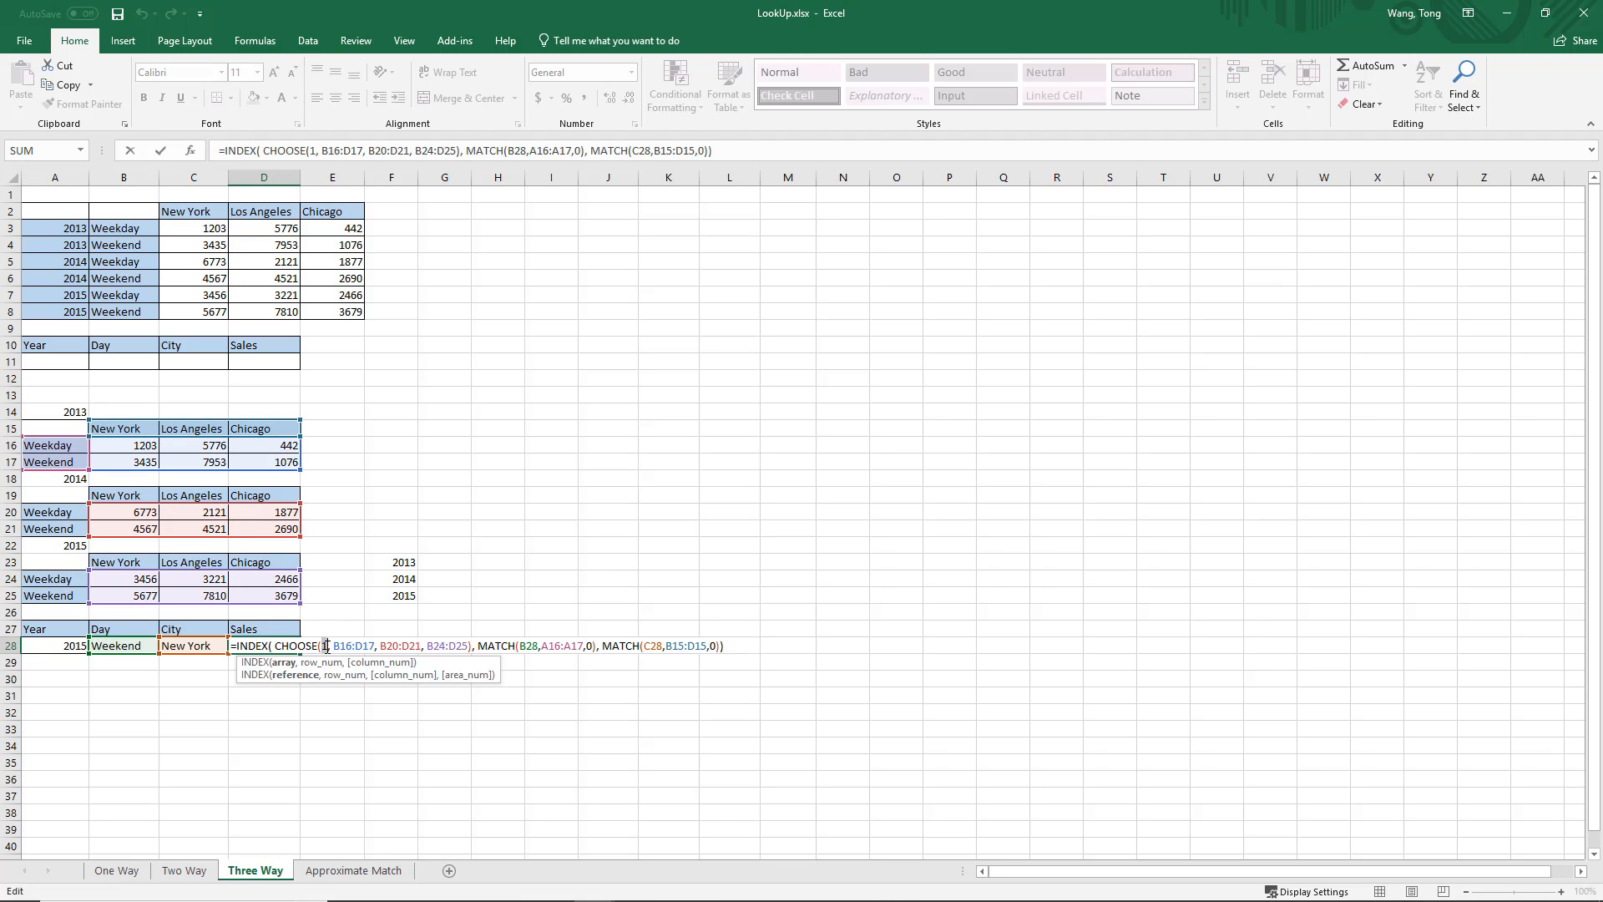
pyautogui.click(327, 646)
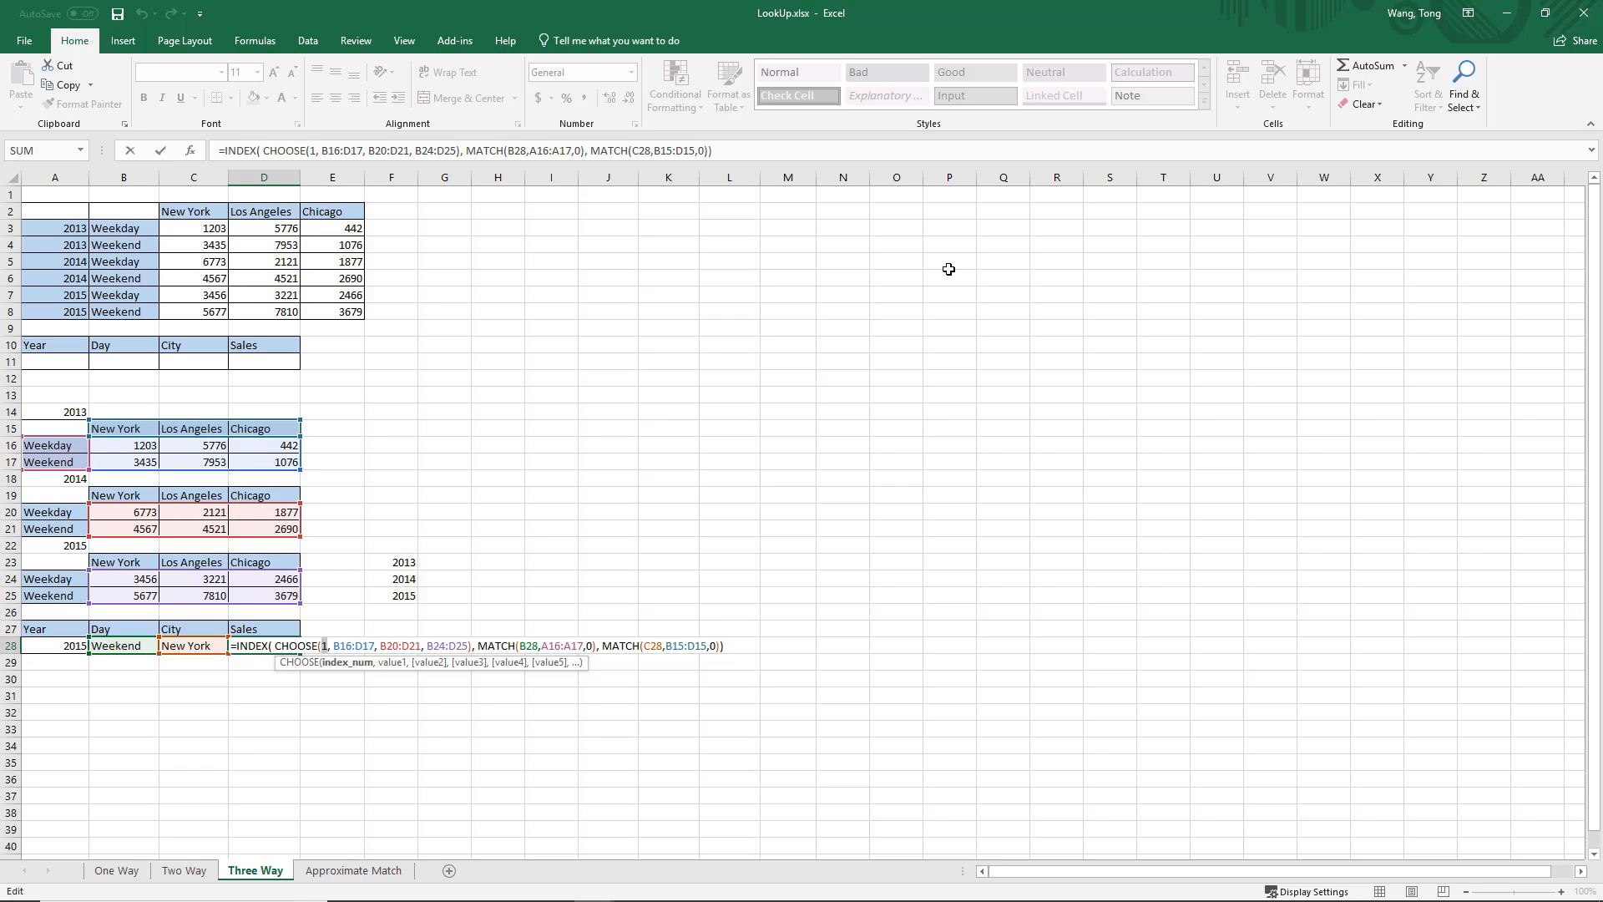
pyautogui.write('match(')
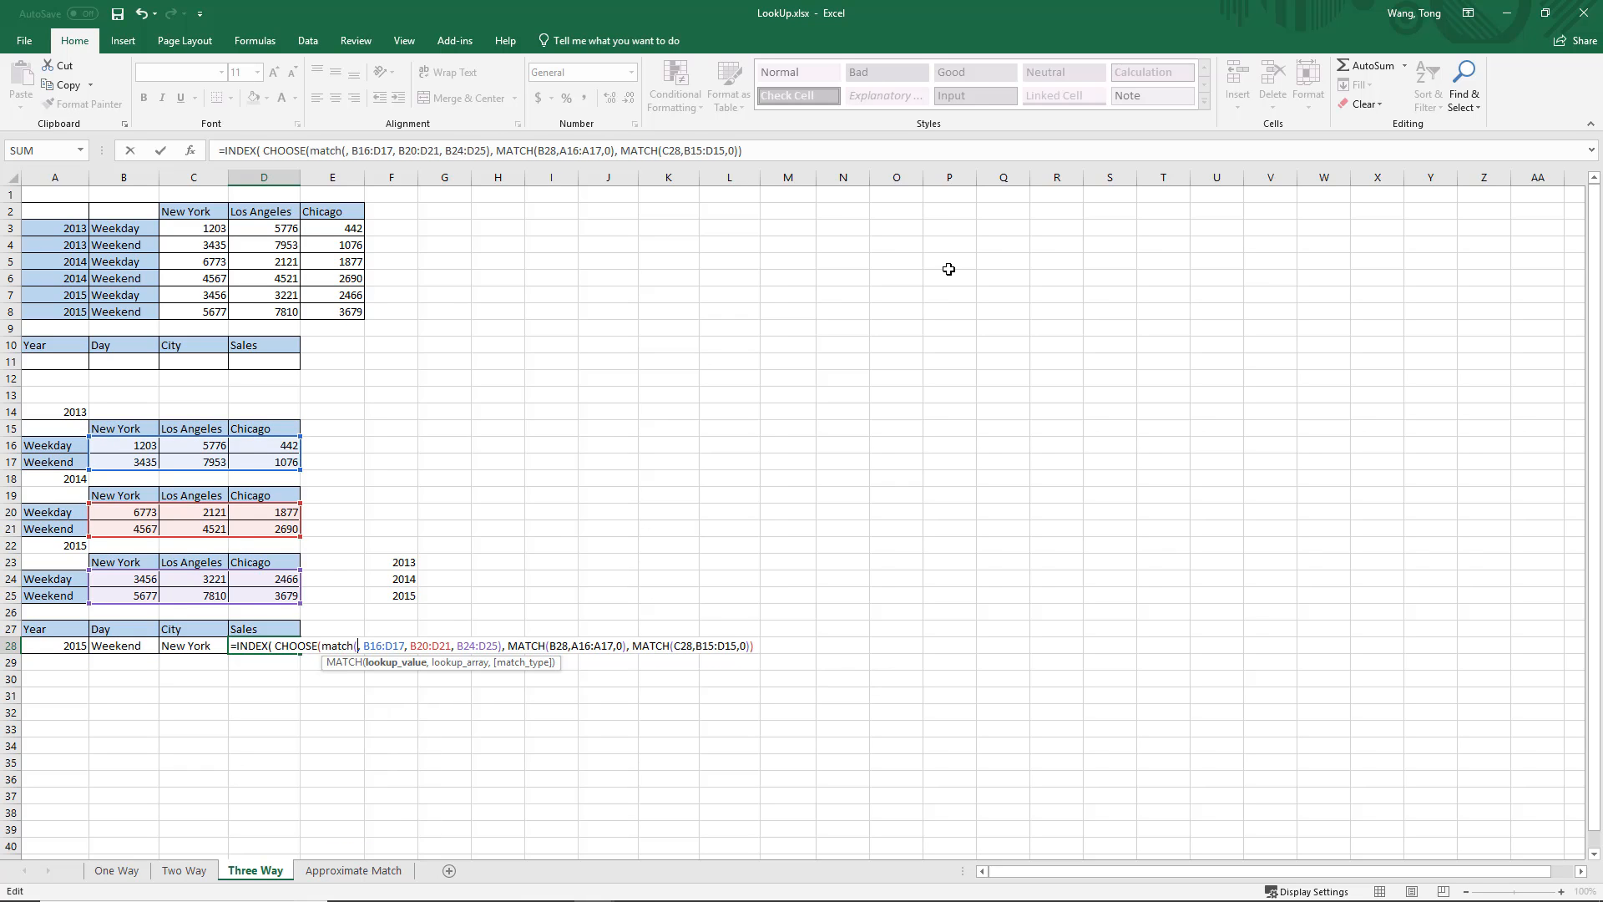
pyautogui.write('A28')
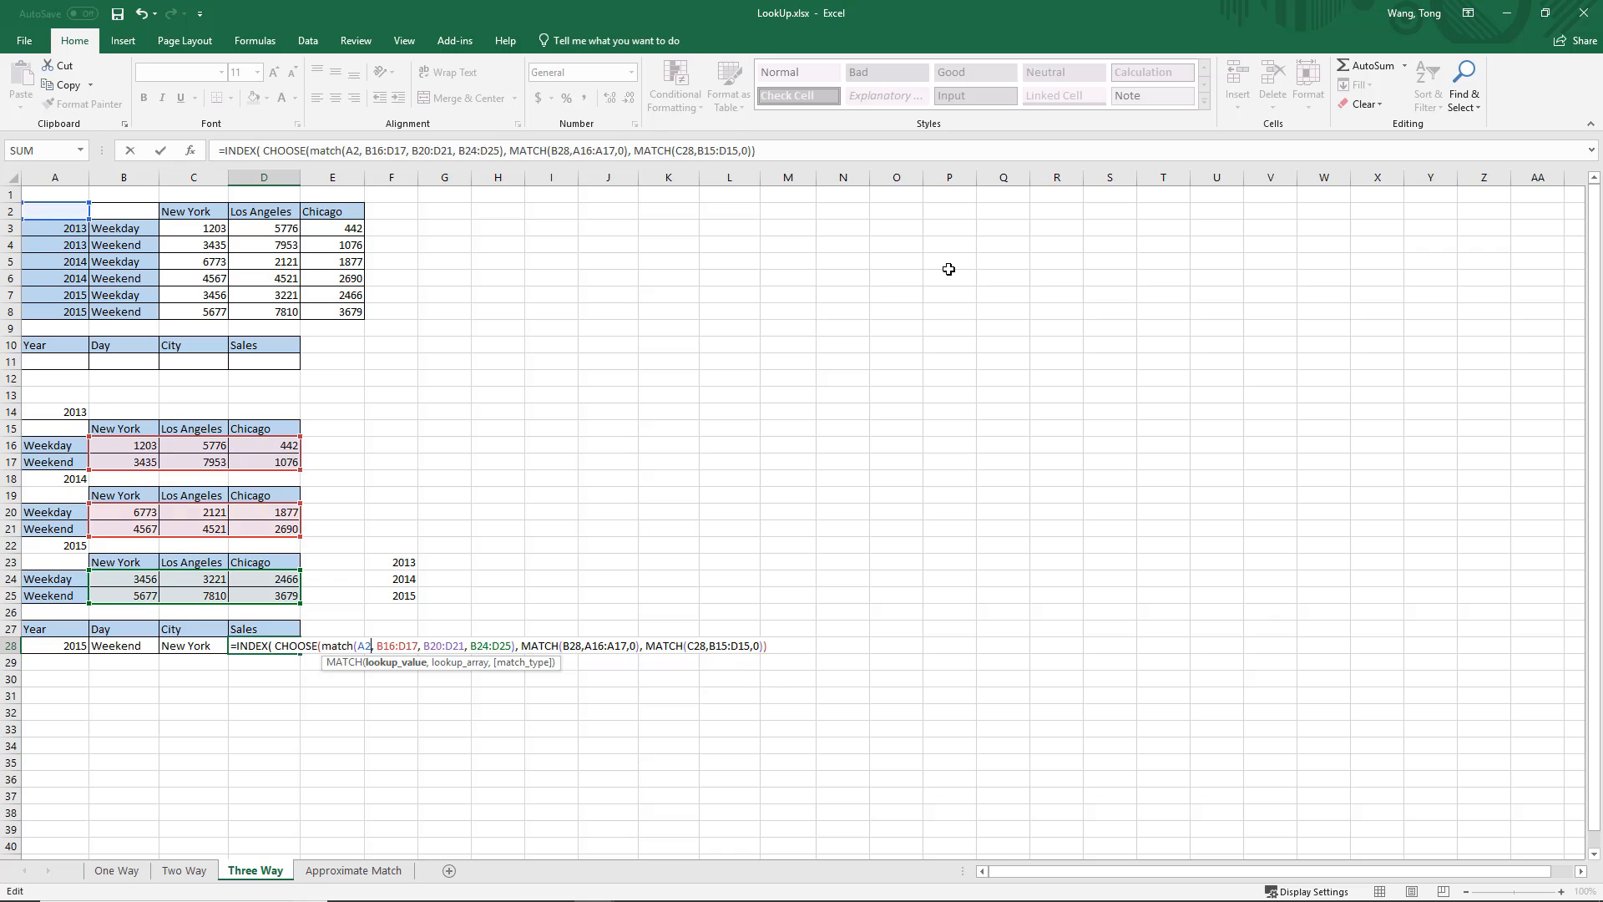
pyautogui.write(',')
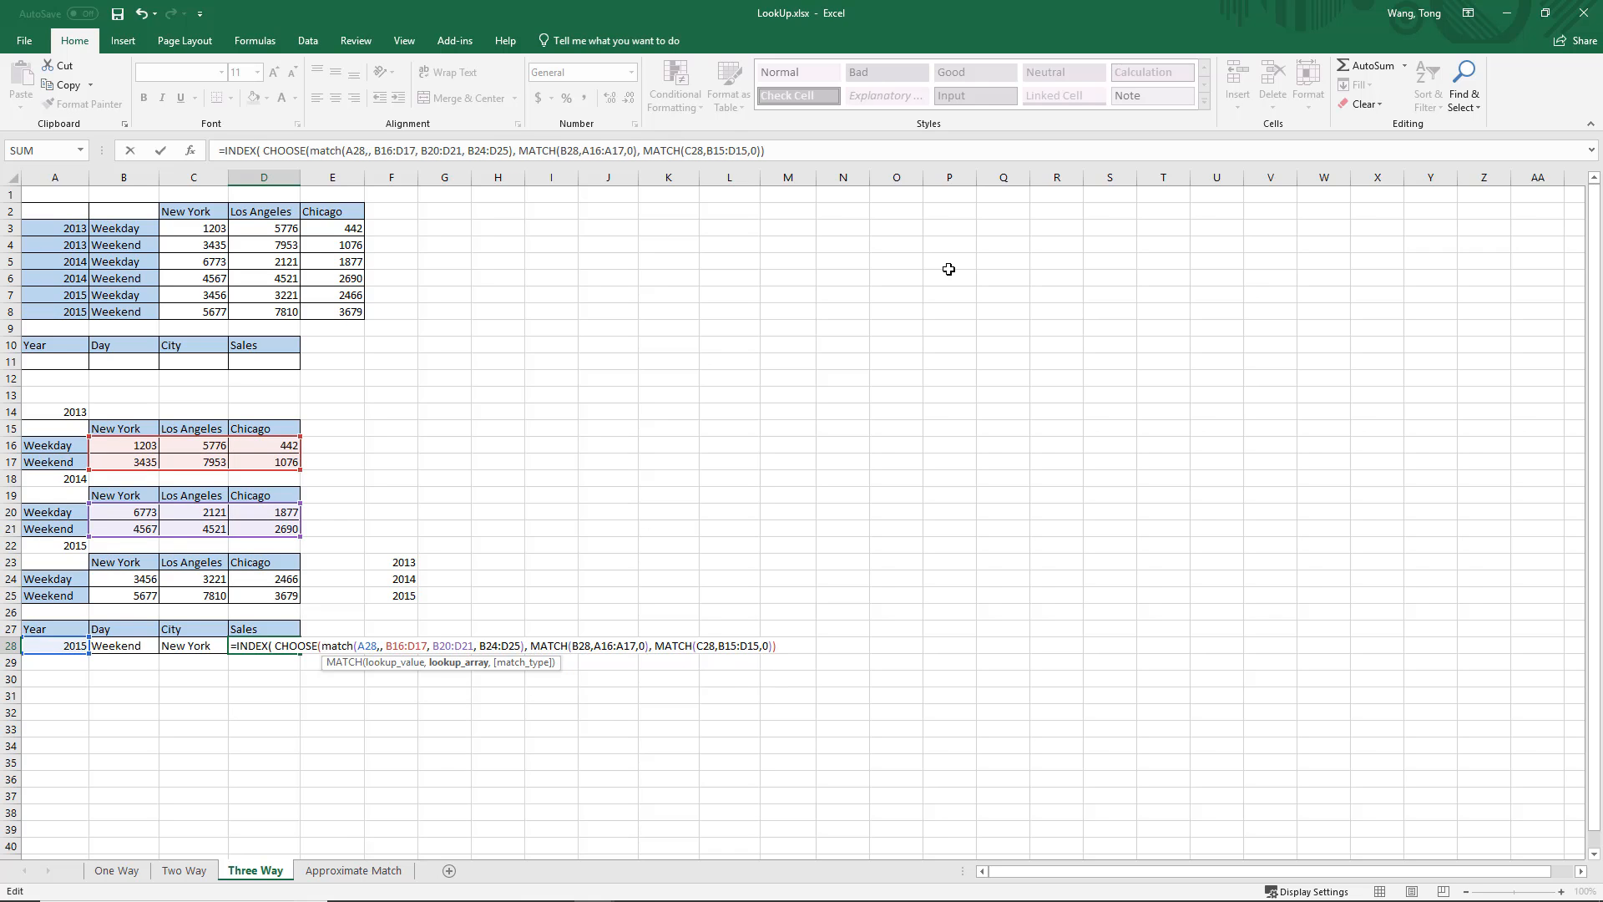
pyautogui.write('F23:')
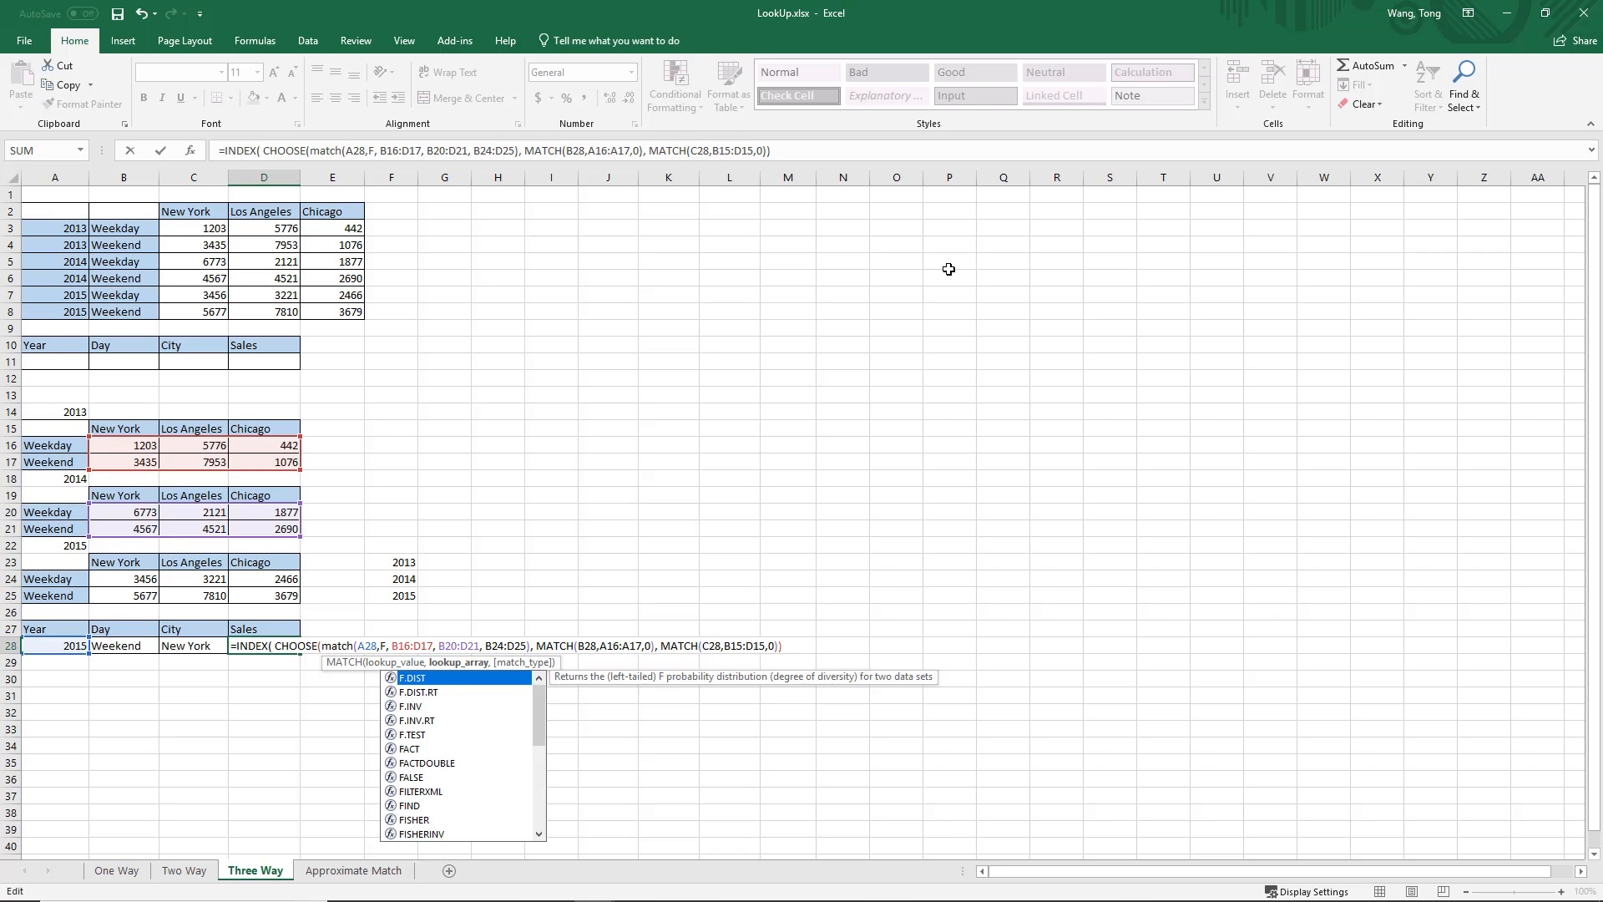
pyautogui.write('F25')
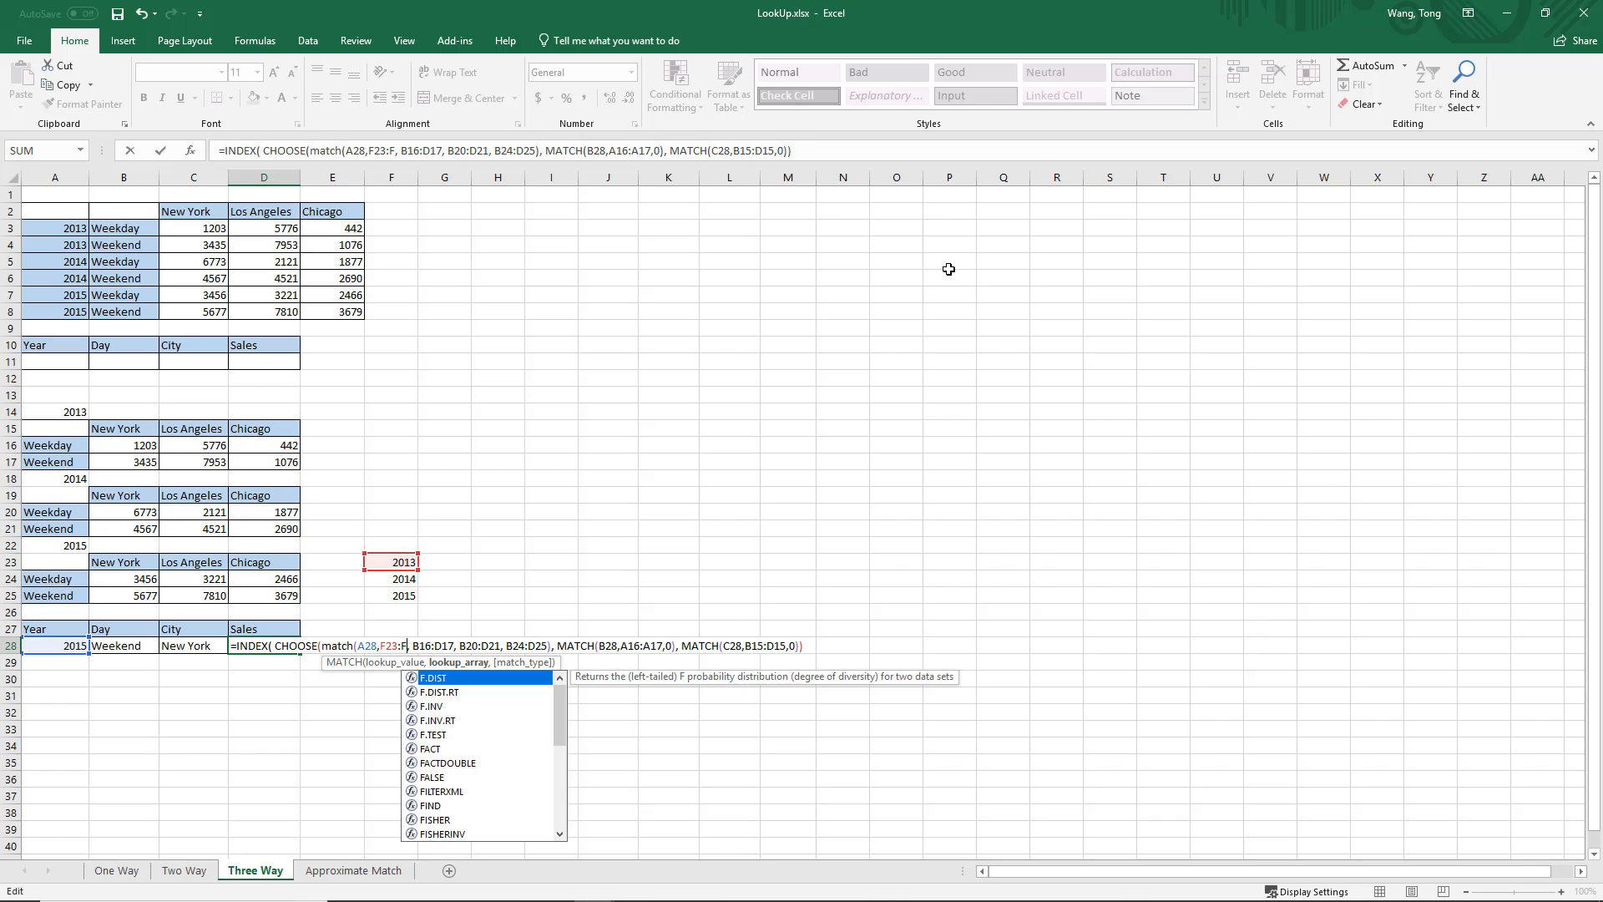
pyautogui.write(',)')
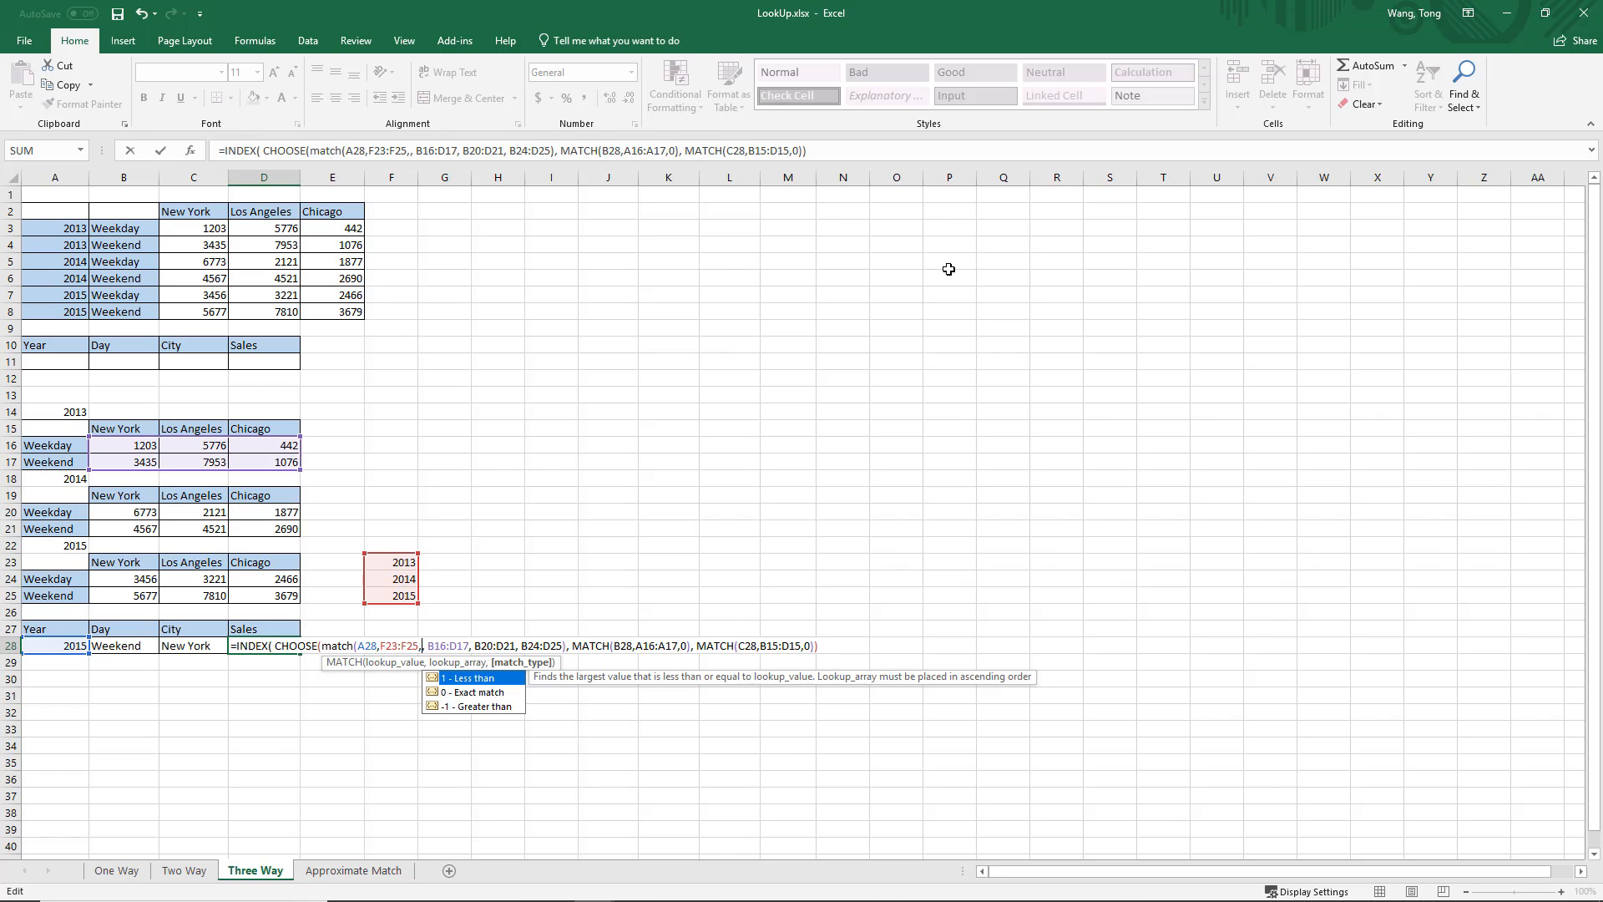
pyautogui.press('Left')
pyautogui.write('0')
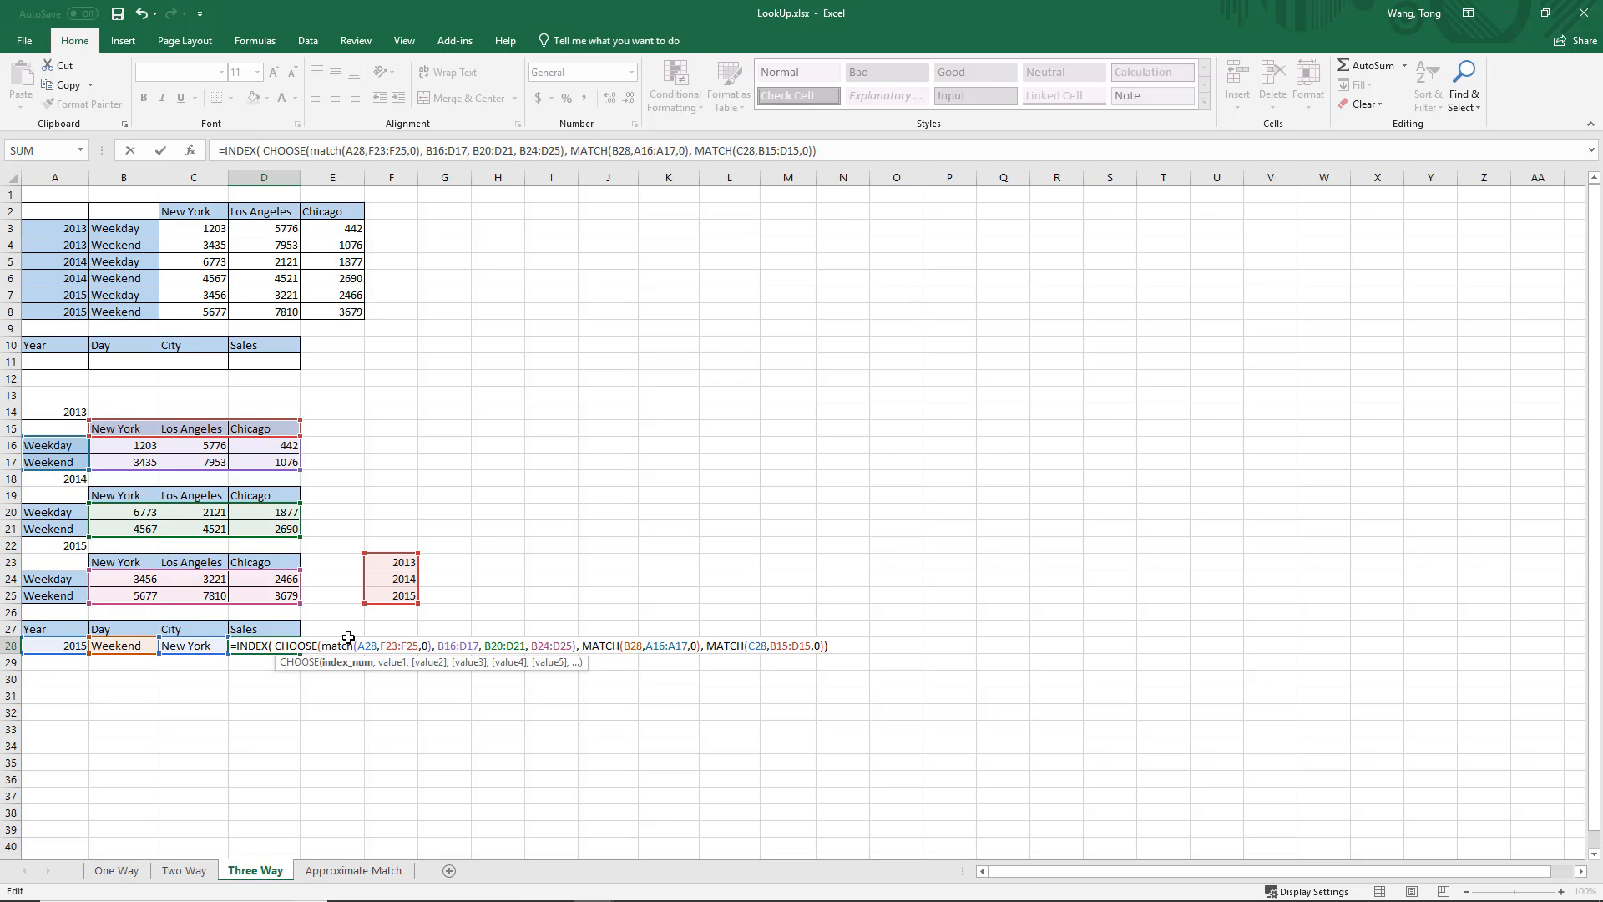
# Step: Review the new MATCH index, complete the formula and compare its result with the 2015 weekend New York figure in B25
pyautogui.moveTo(325, 645); pyautogui.dragTo(431, 646)
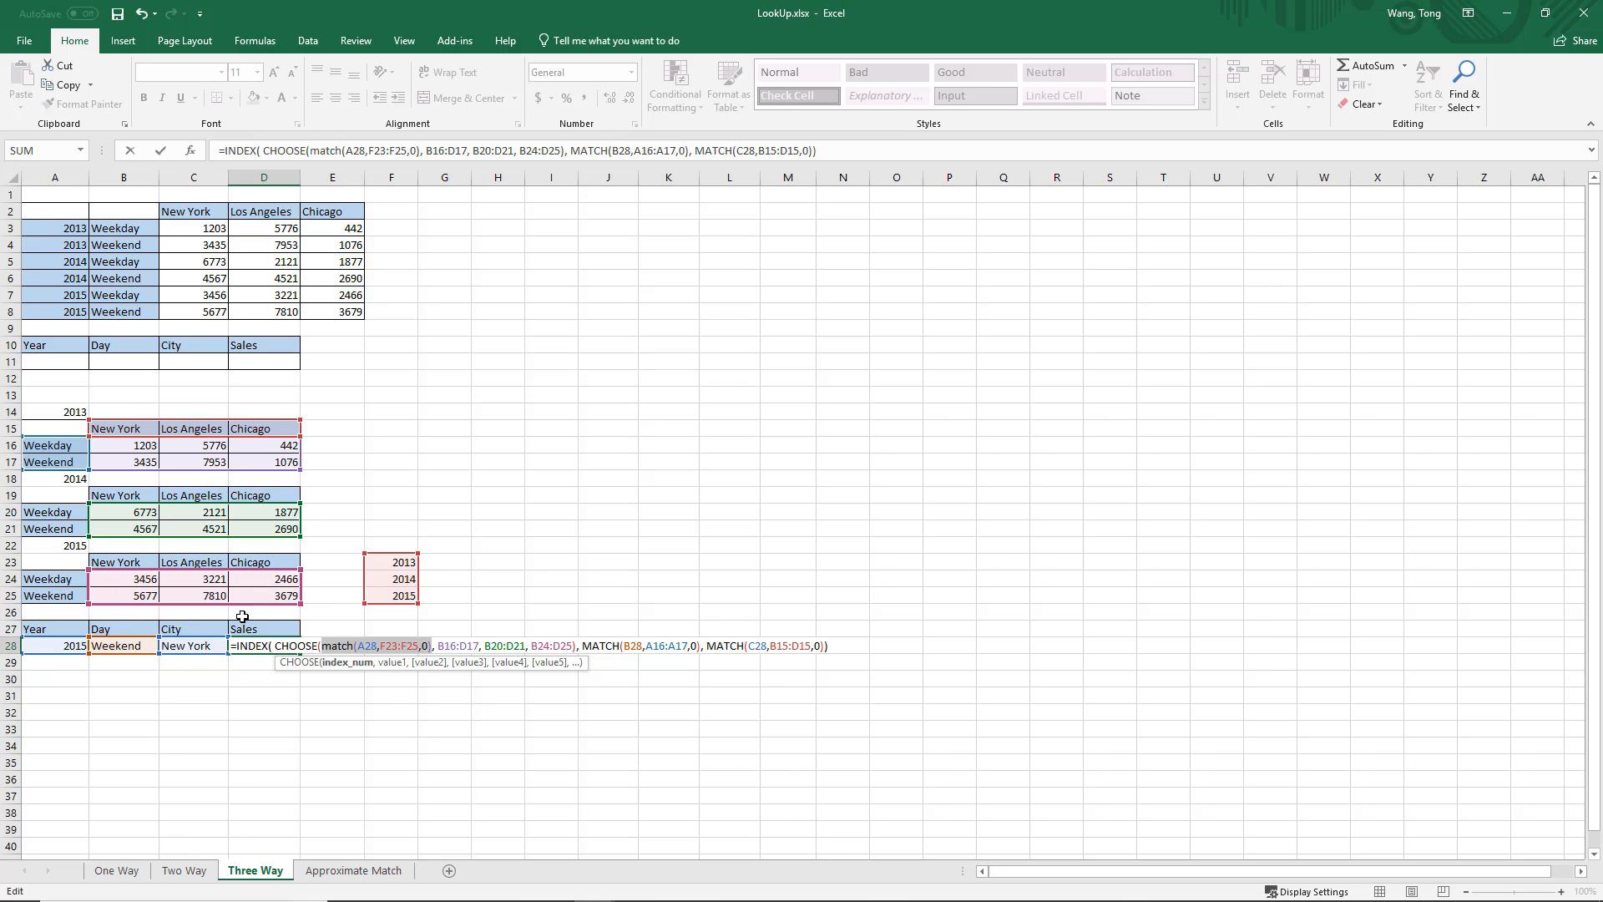
pyautogui.click(853, 644)
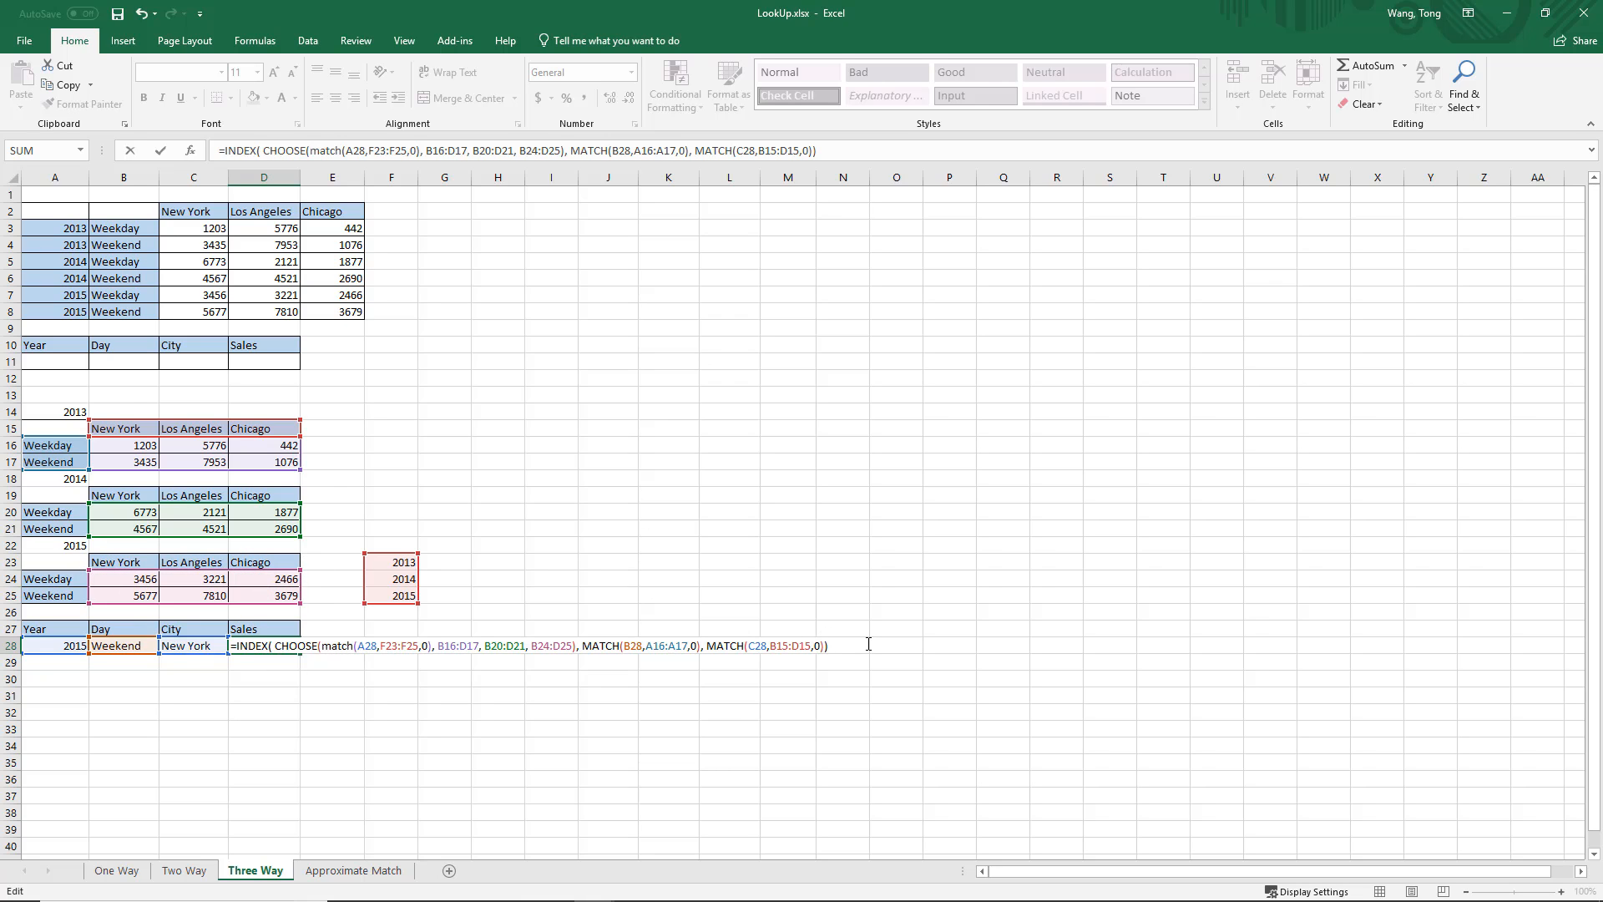
pyautogui.press('Return')
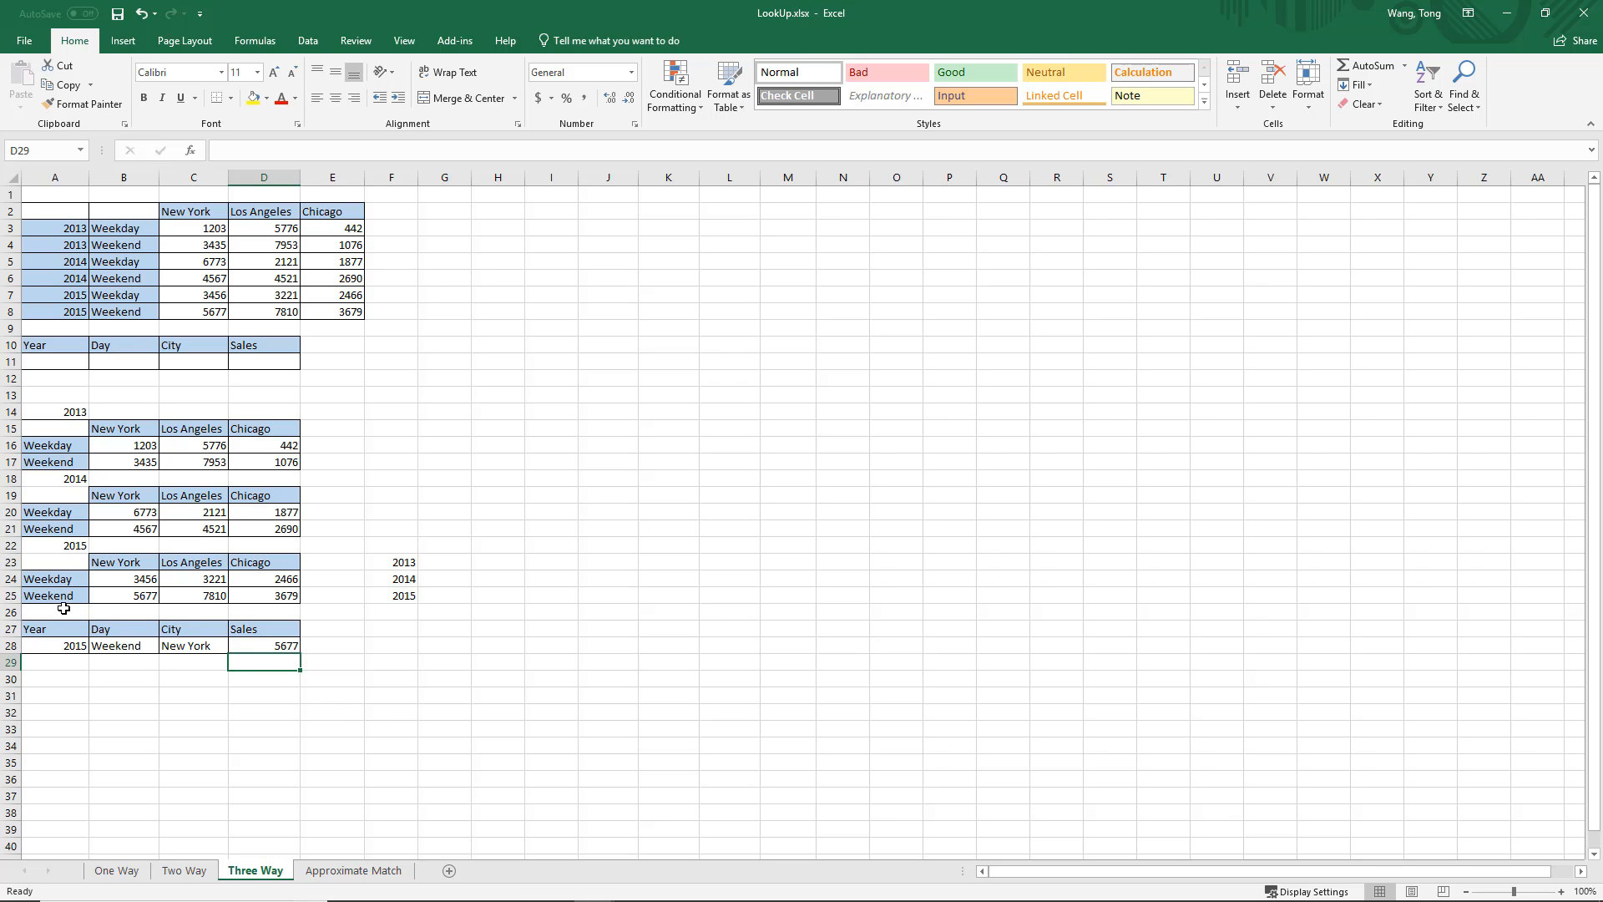
pyautogui.click(129, 595)
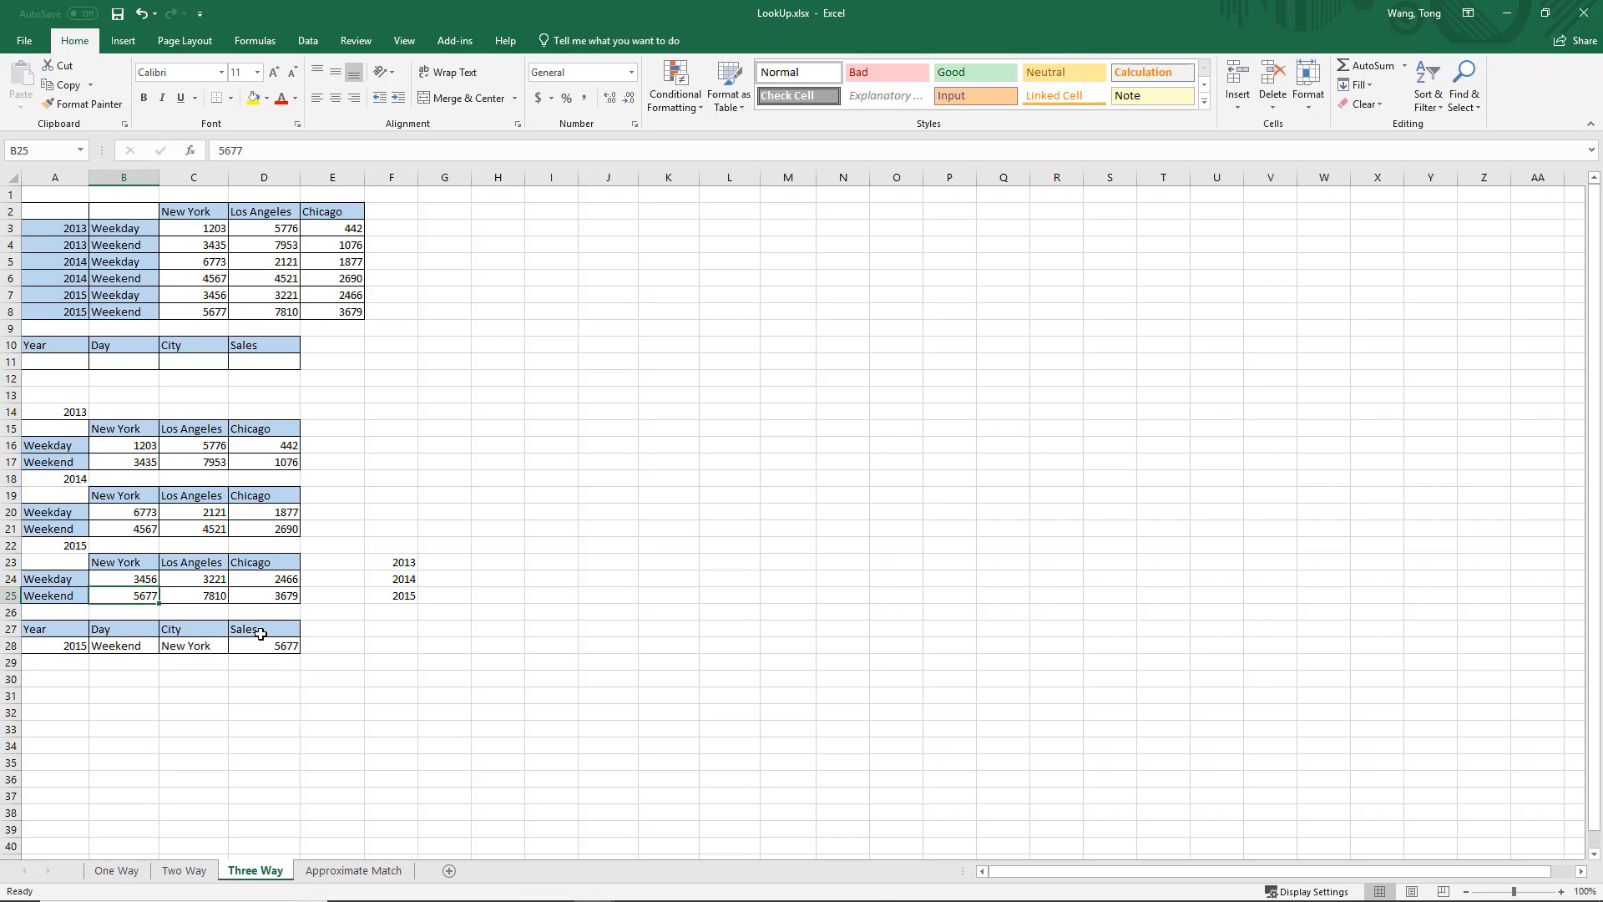
# Step: Replace the F23:F25 lookup array in D28's year MATCH with the array constant {2013,2014,2015}
pyautogui.doubleClick(282, 651)
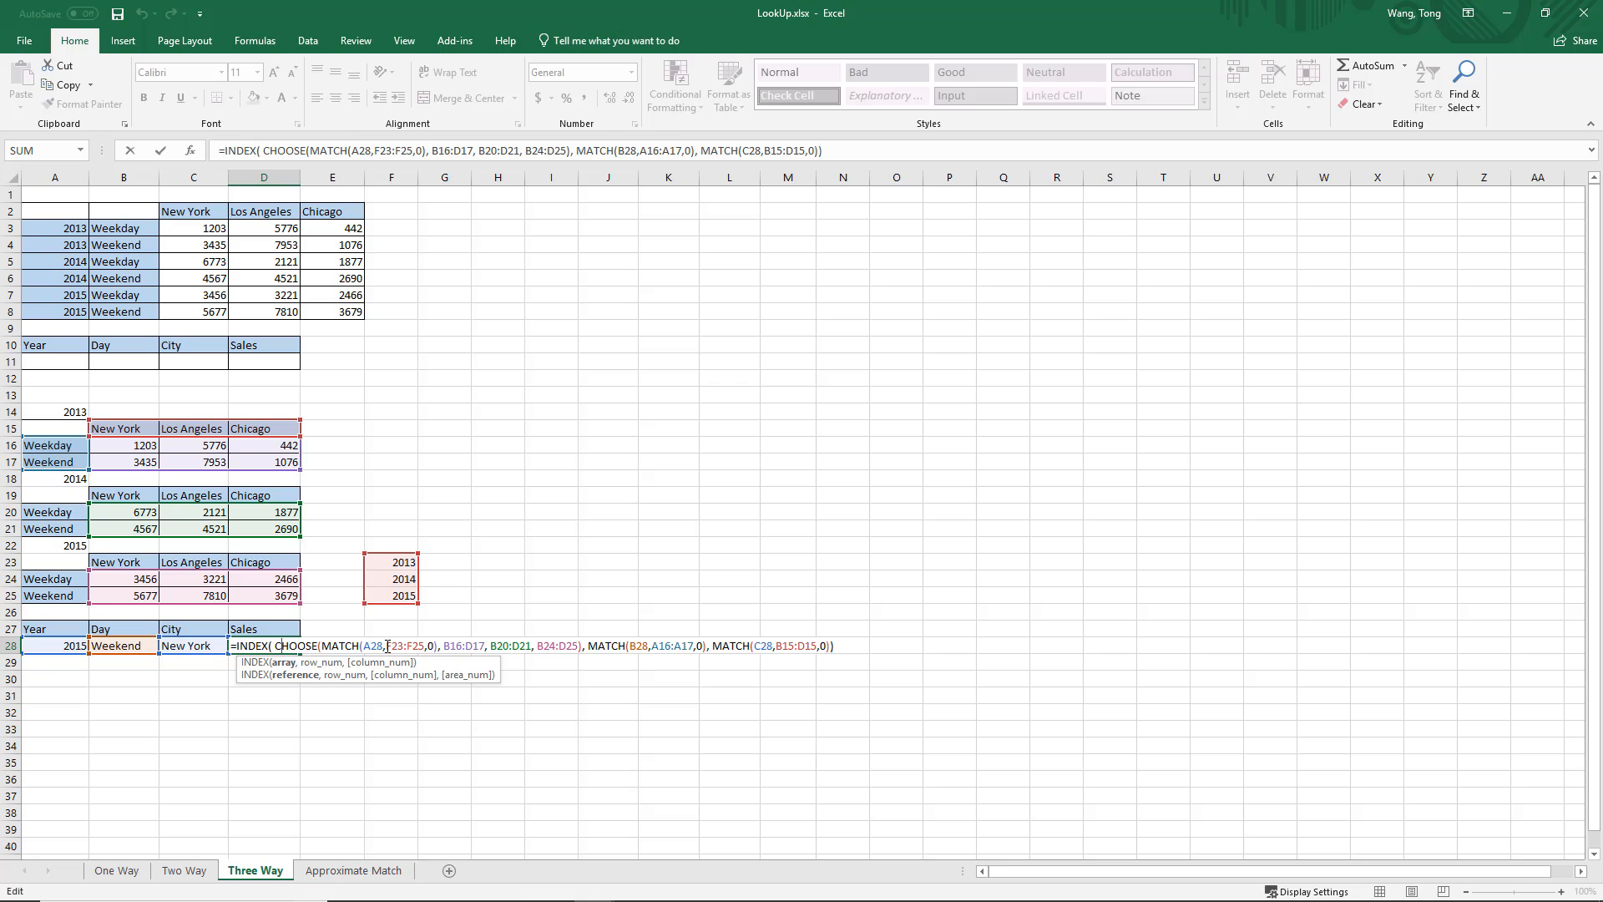
pyautogui.moveTo(386, 647); pyautogui.dragTo(425, 650)
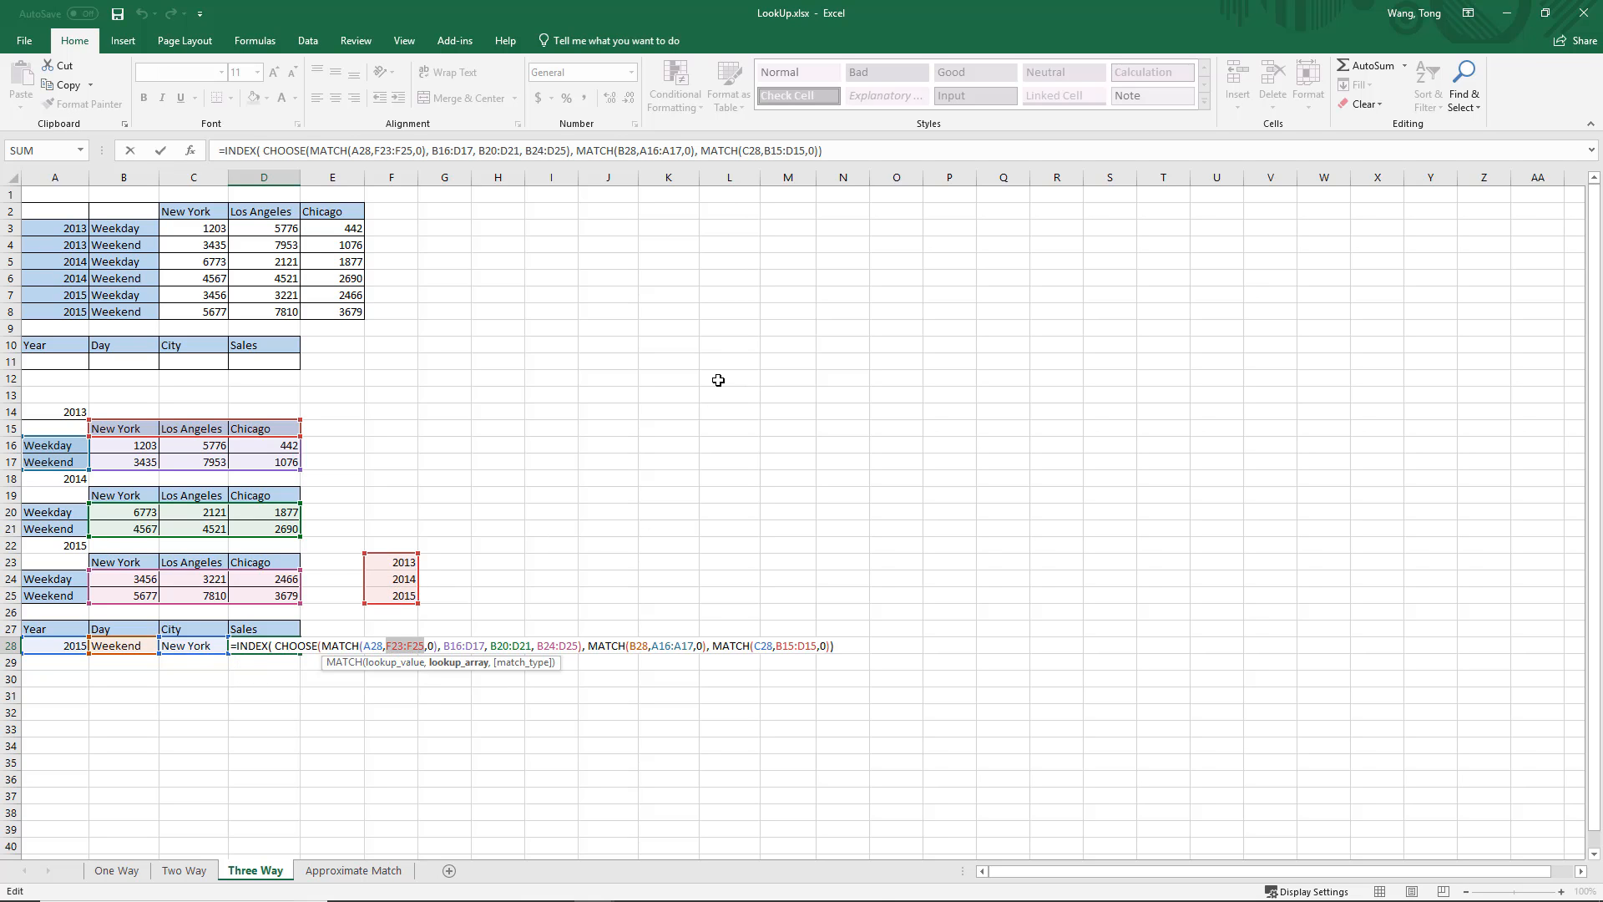
pyautogui.write('{2018')
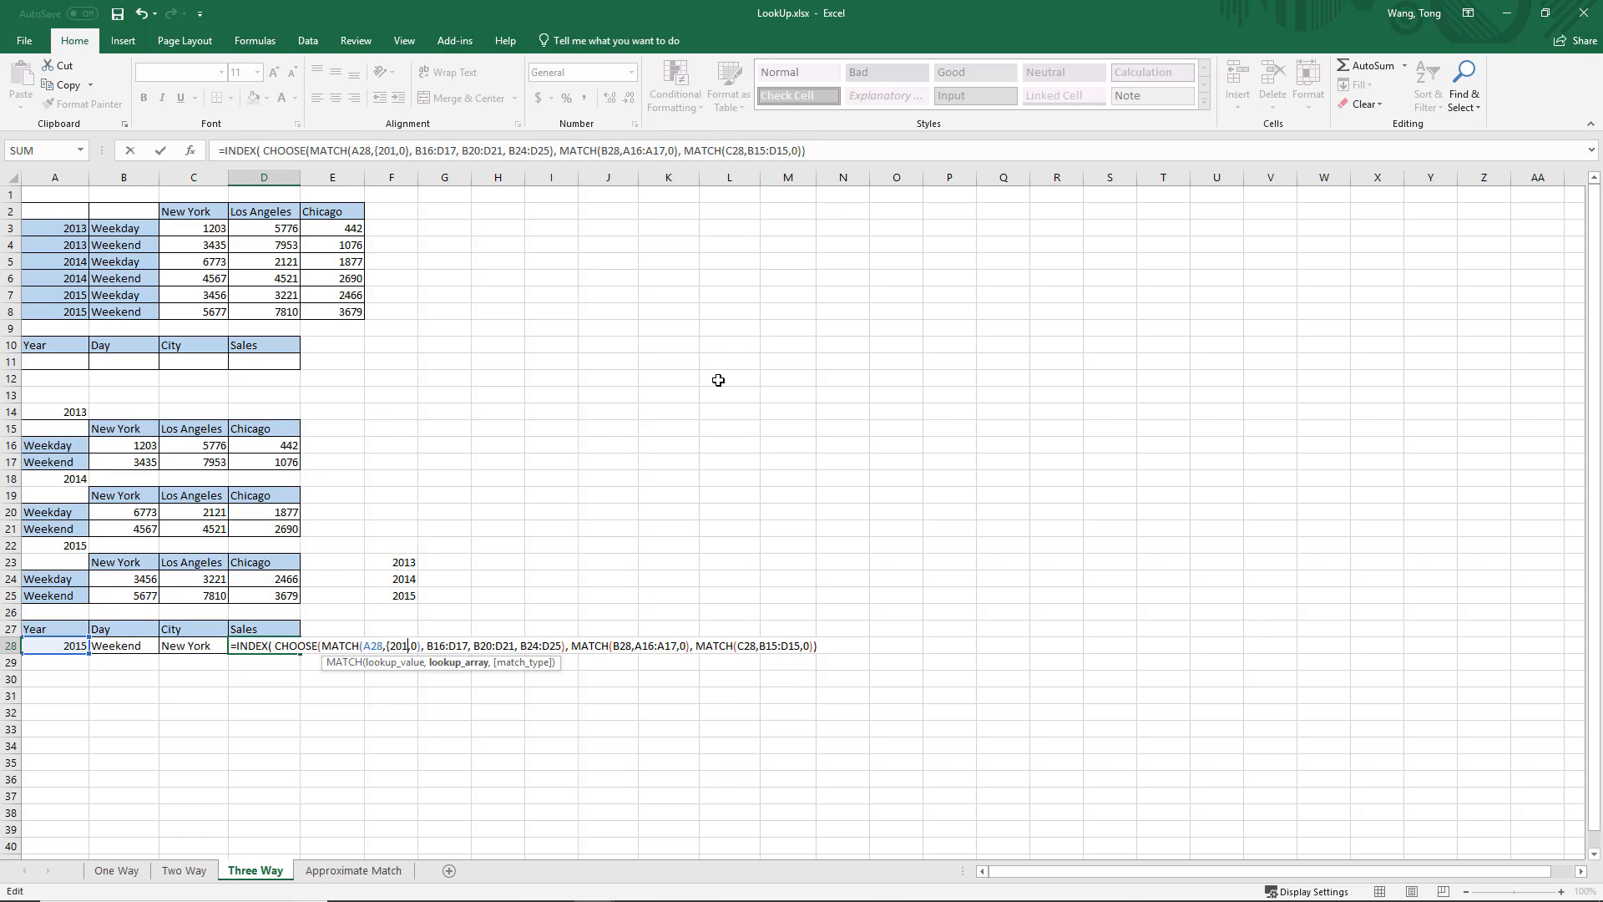
pyautogui.write(',')
pyautogui.write('2014,2')
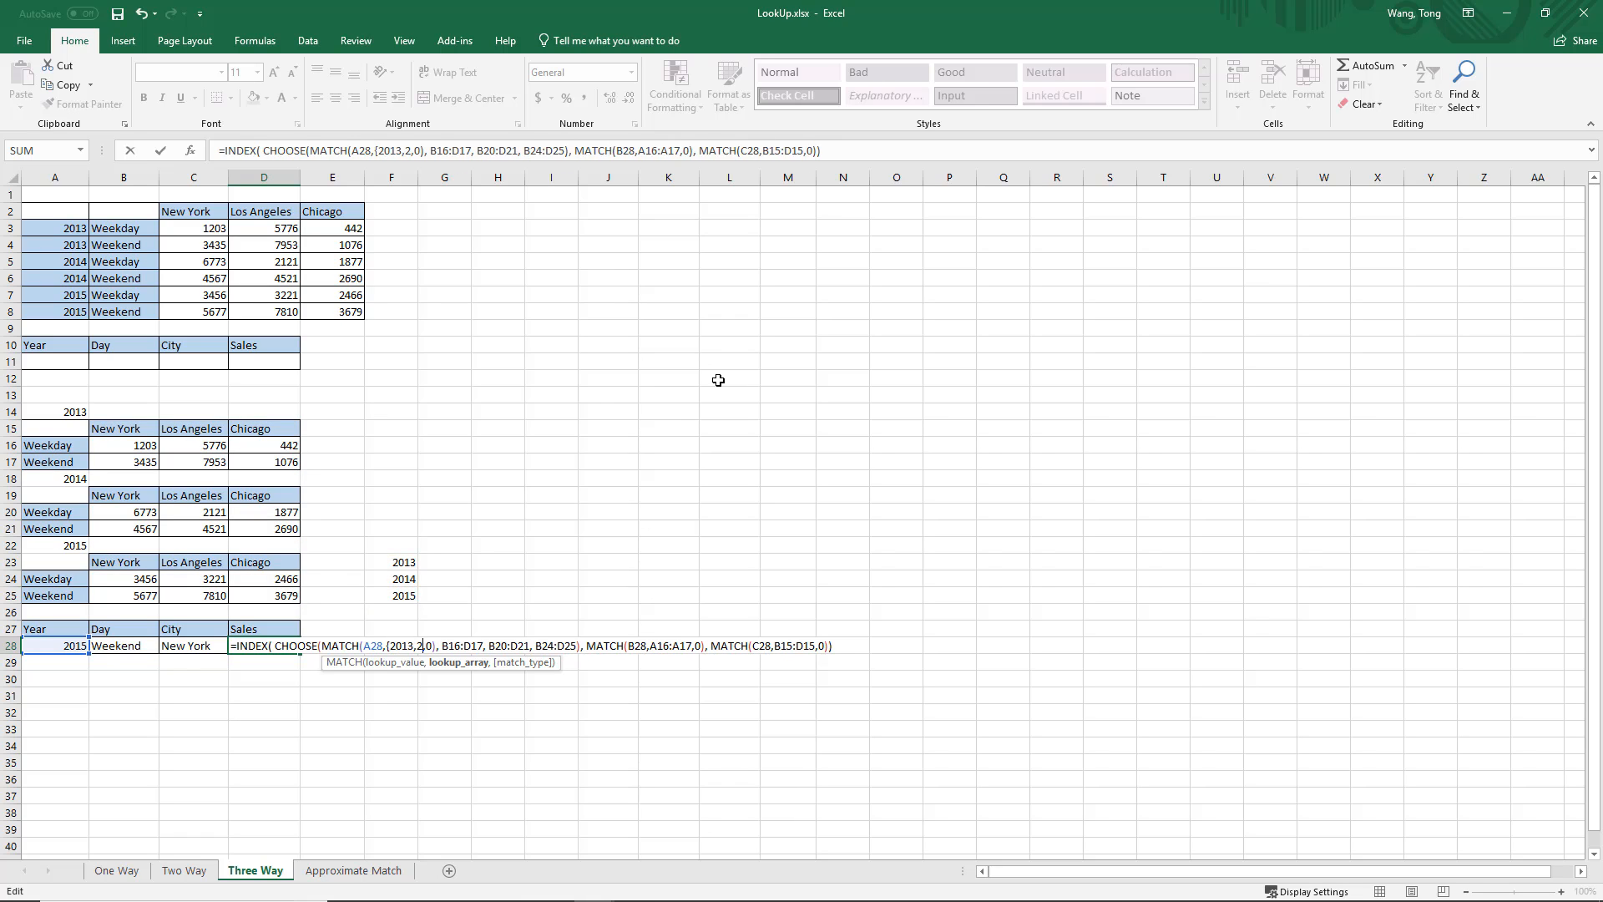
pyautogui.write('015}')
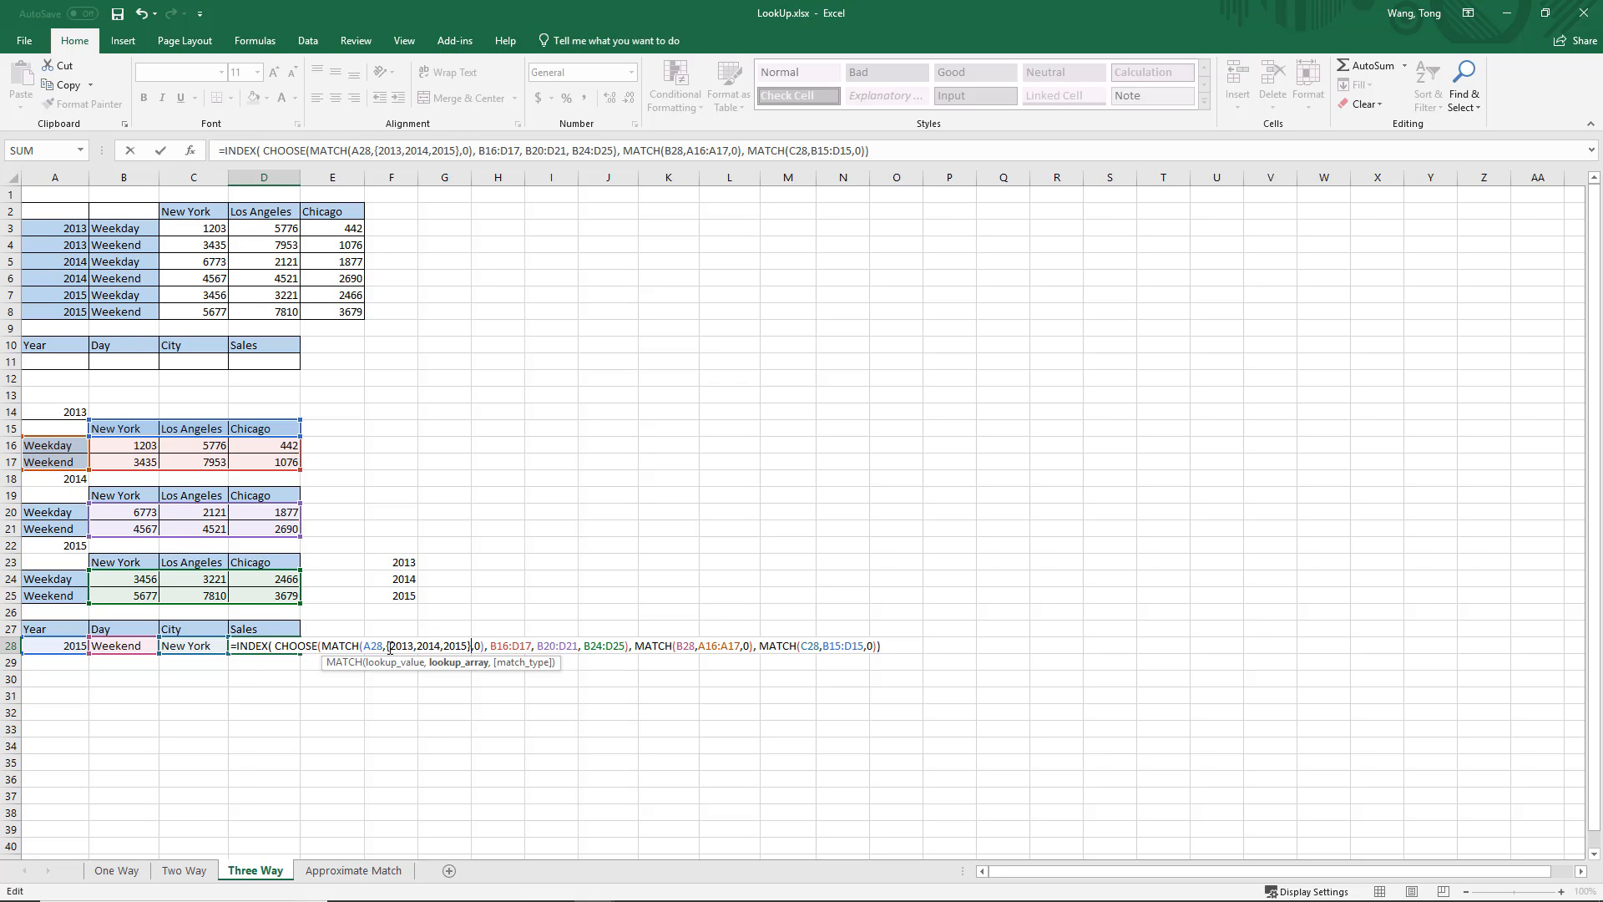
# Step: Confirm D28's formula with the year array constant and clear the helper years in F23:F25
pyautogui.moveTo(424, 647); pyautogui.dragTo(472, 647)
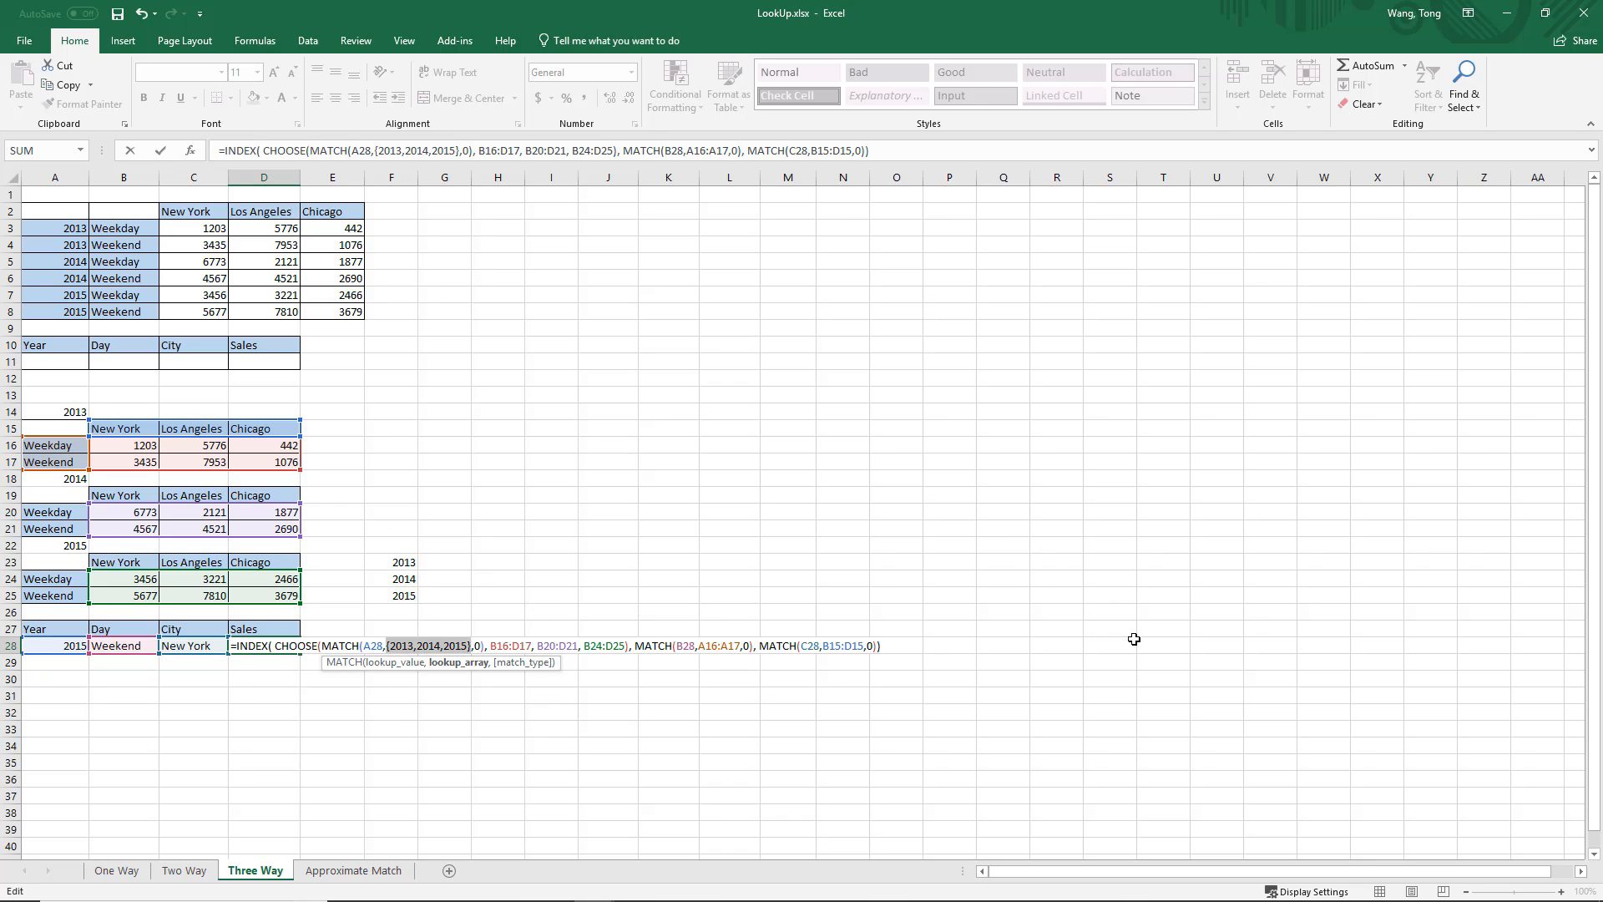
pyautogui.press('Return')
pyautogui.click(387, 565)
pyautogui.moveTo(393, 595); pyautogui.dragTo(393, 597)
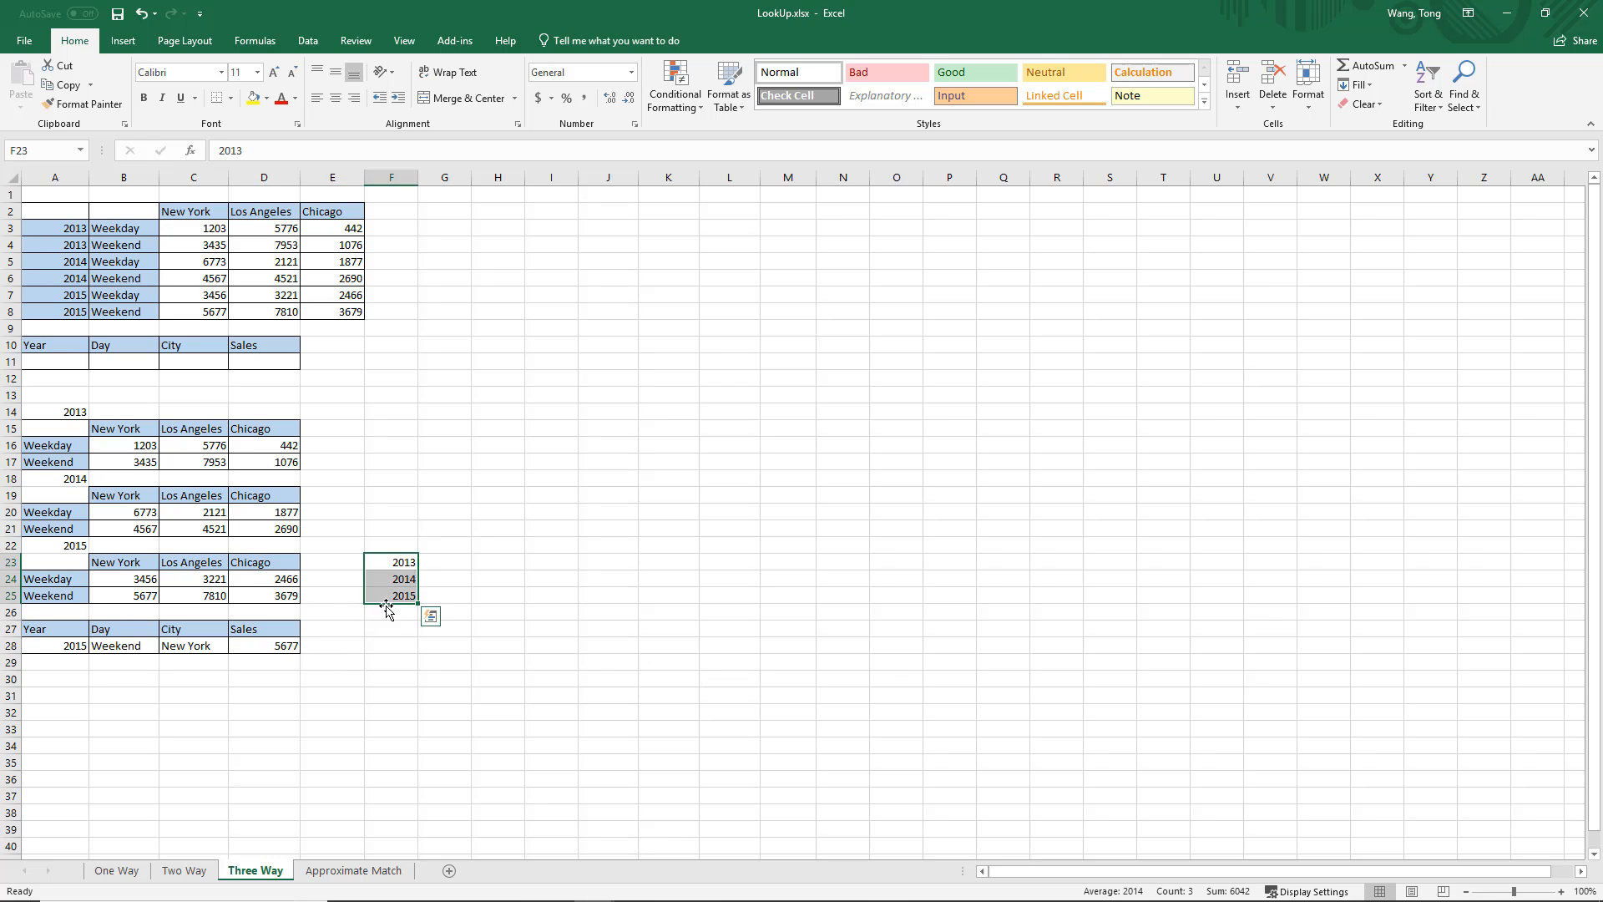
pyautogui.press('Delete')
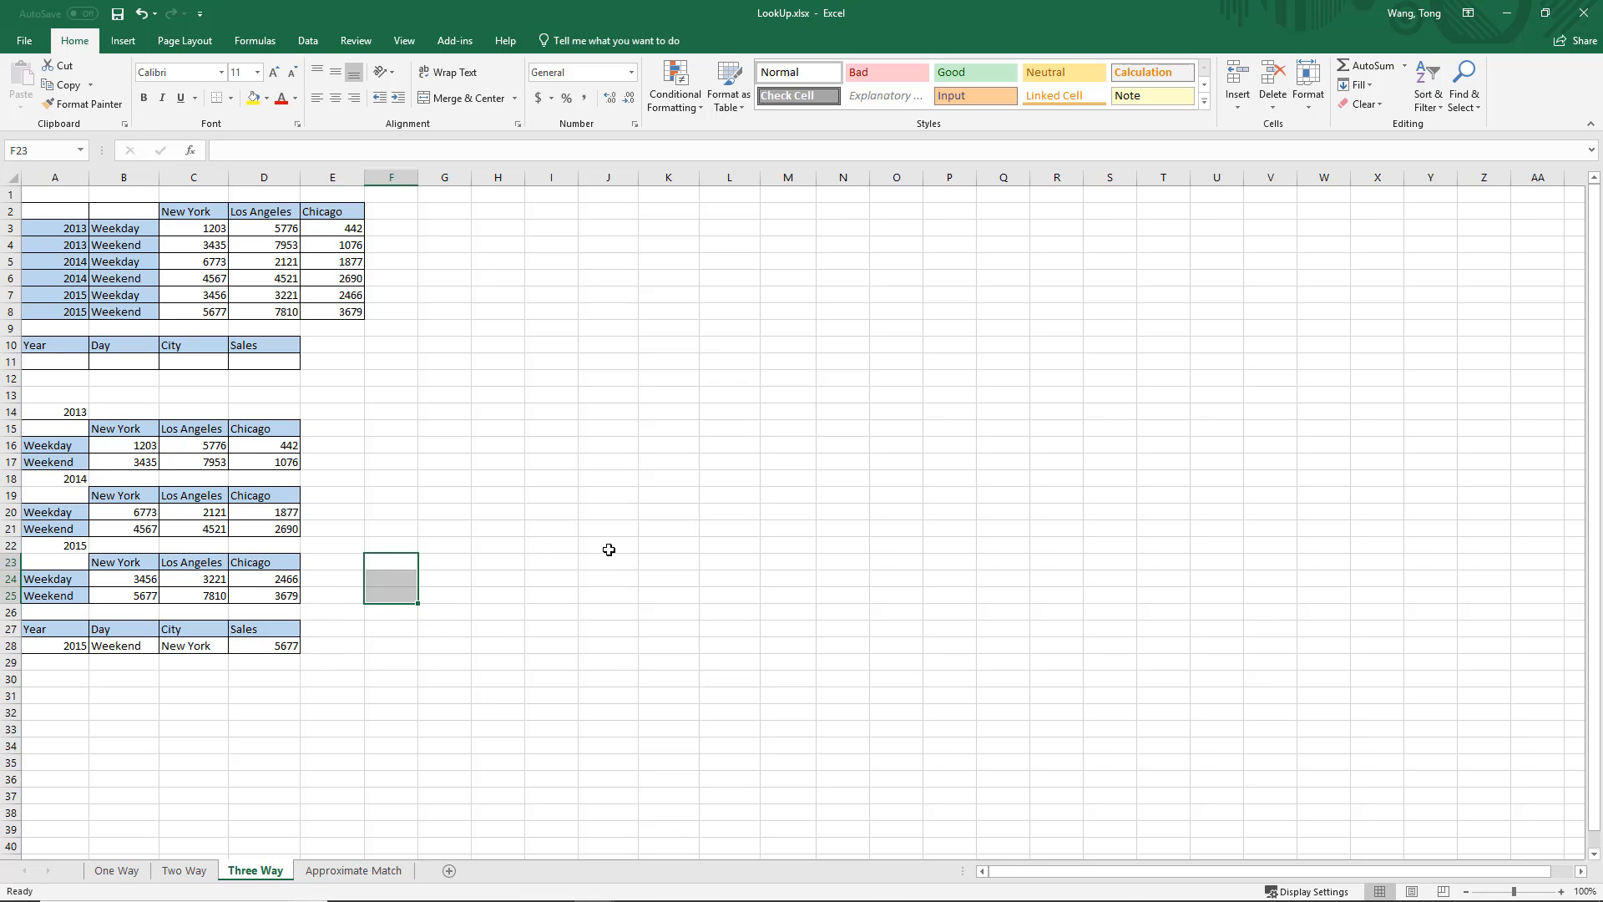
pyautogui.click(334, 678)
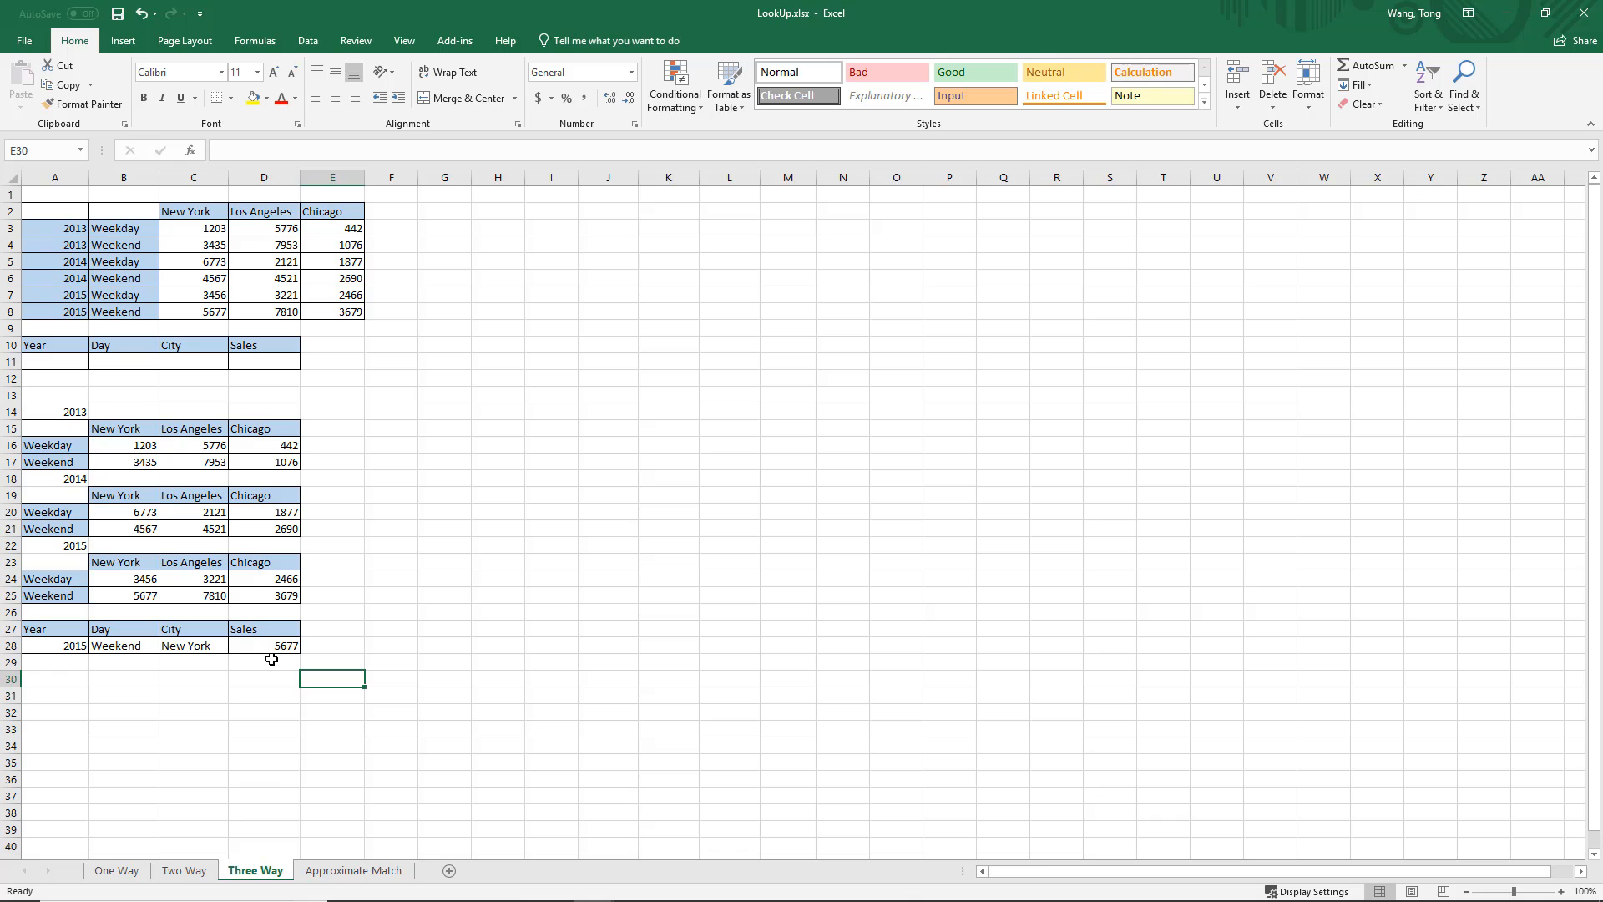
pyautogui.click(288, 649)
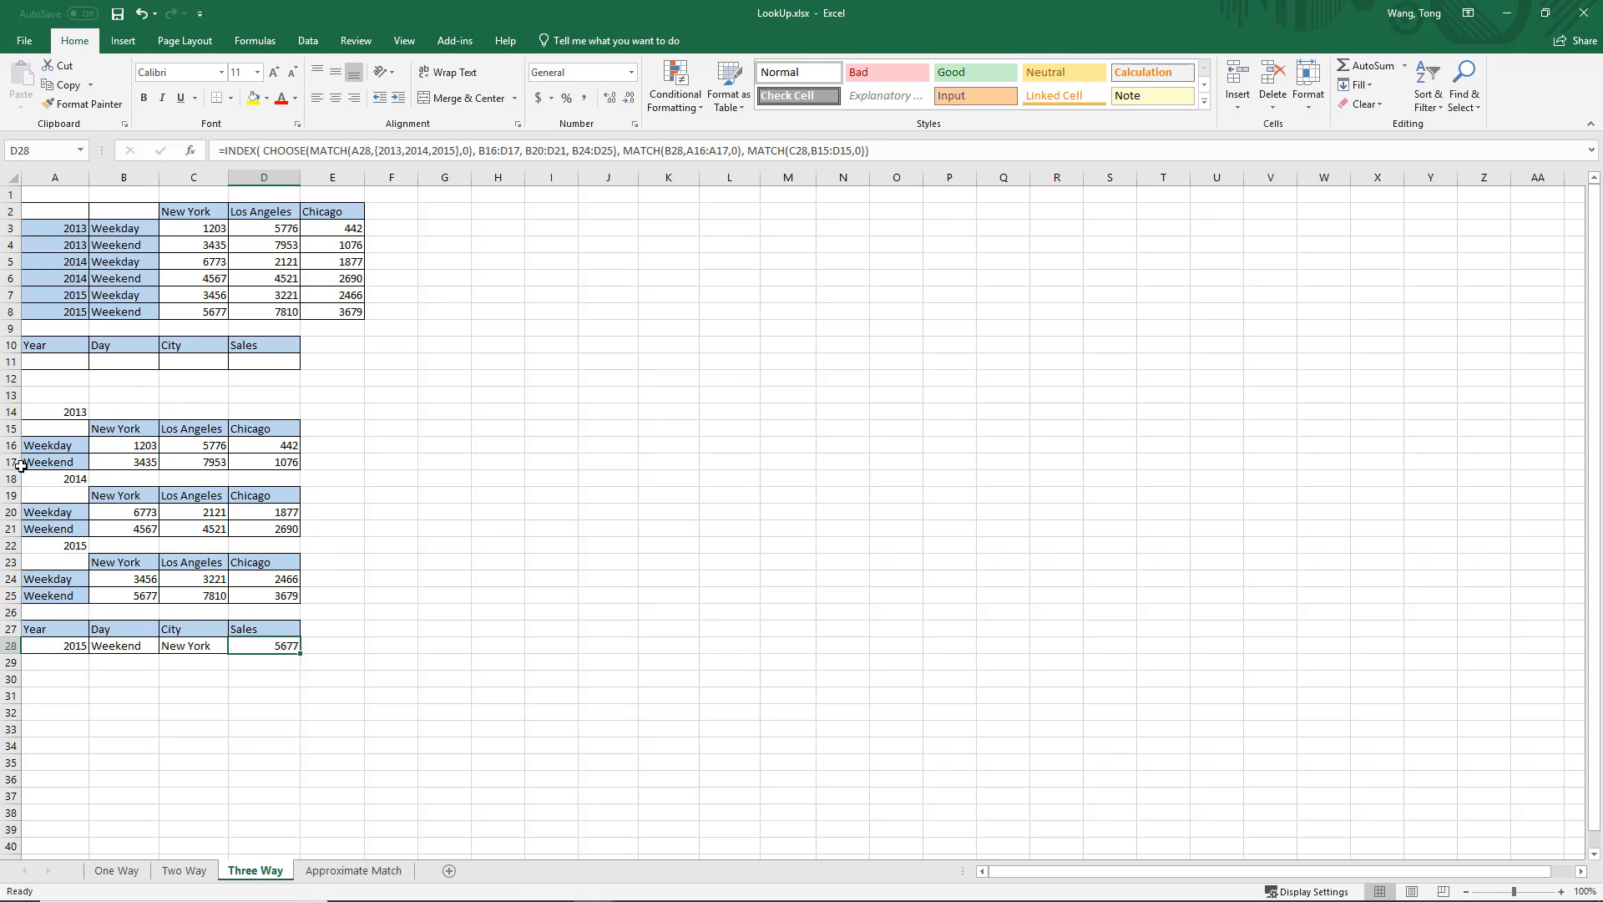
# Step: Open the Approximate Match sheet, examine the Tax Bracket diagram in PowerPoint, and return to Excel
pyautogui.click(357, 871)
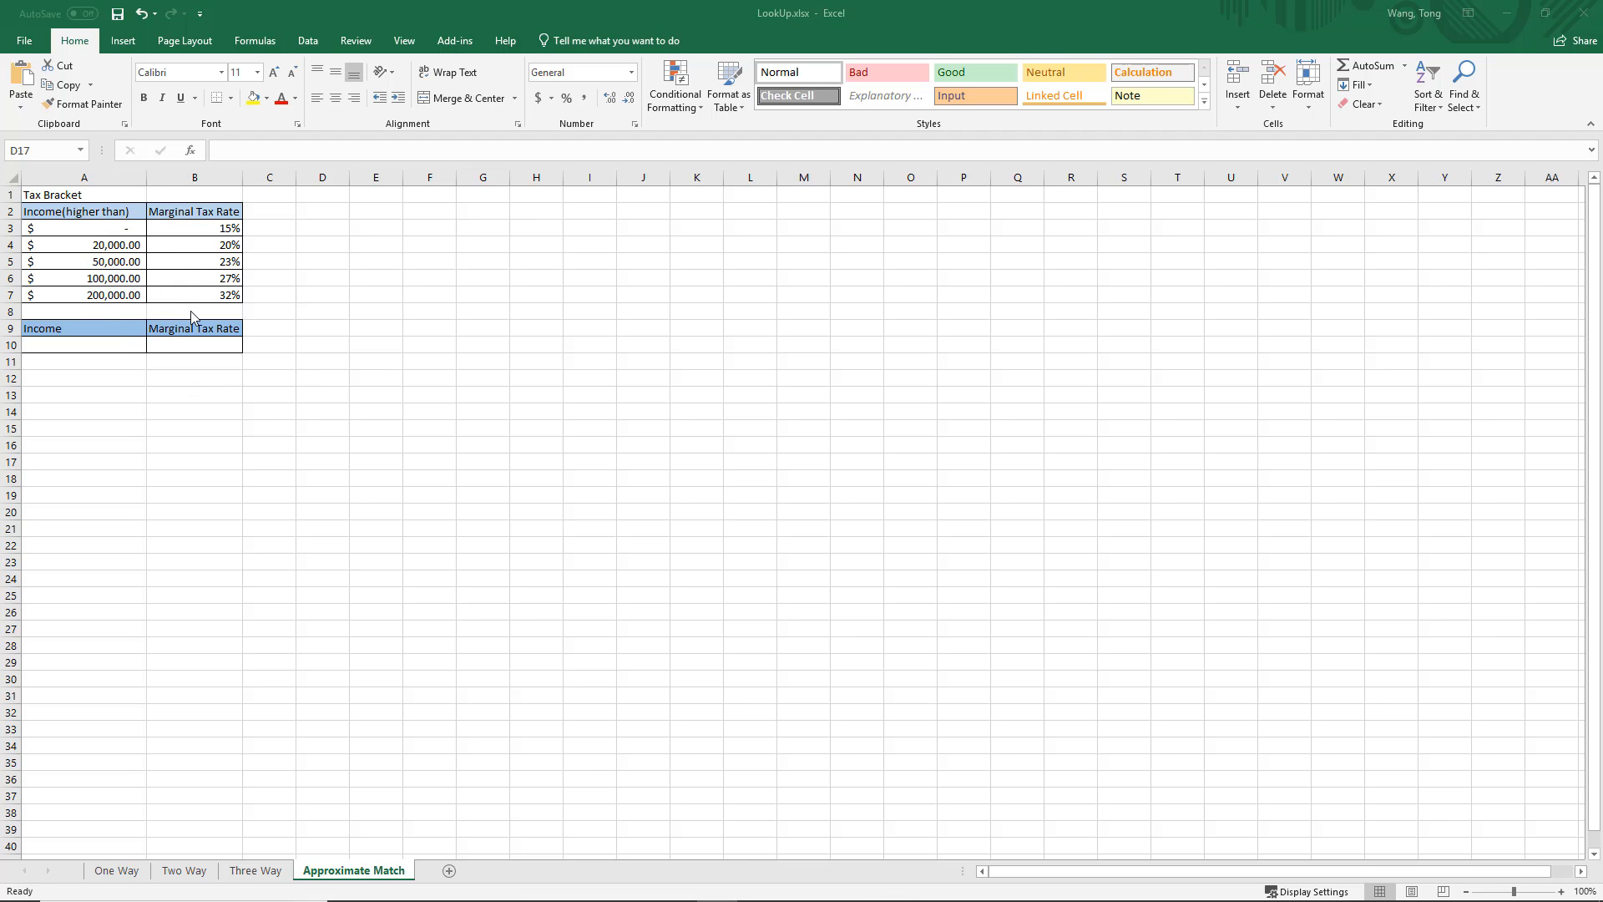
pyautogui.hotkey('alt', 'Tab')
pyautogui.hotkey('alt', 'Tab')
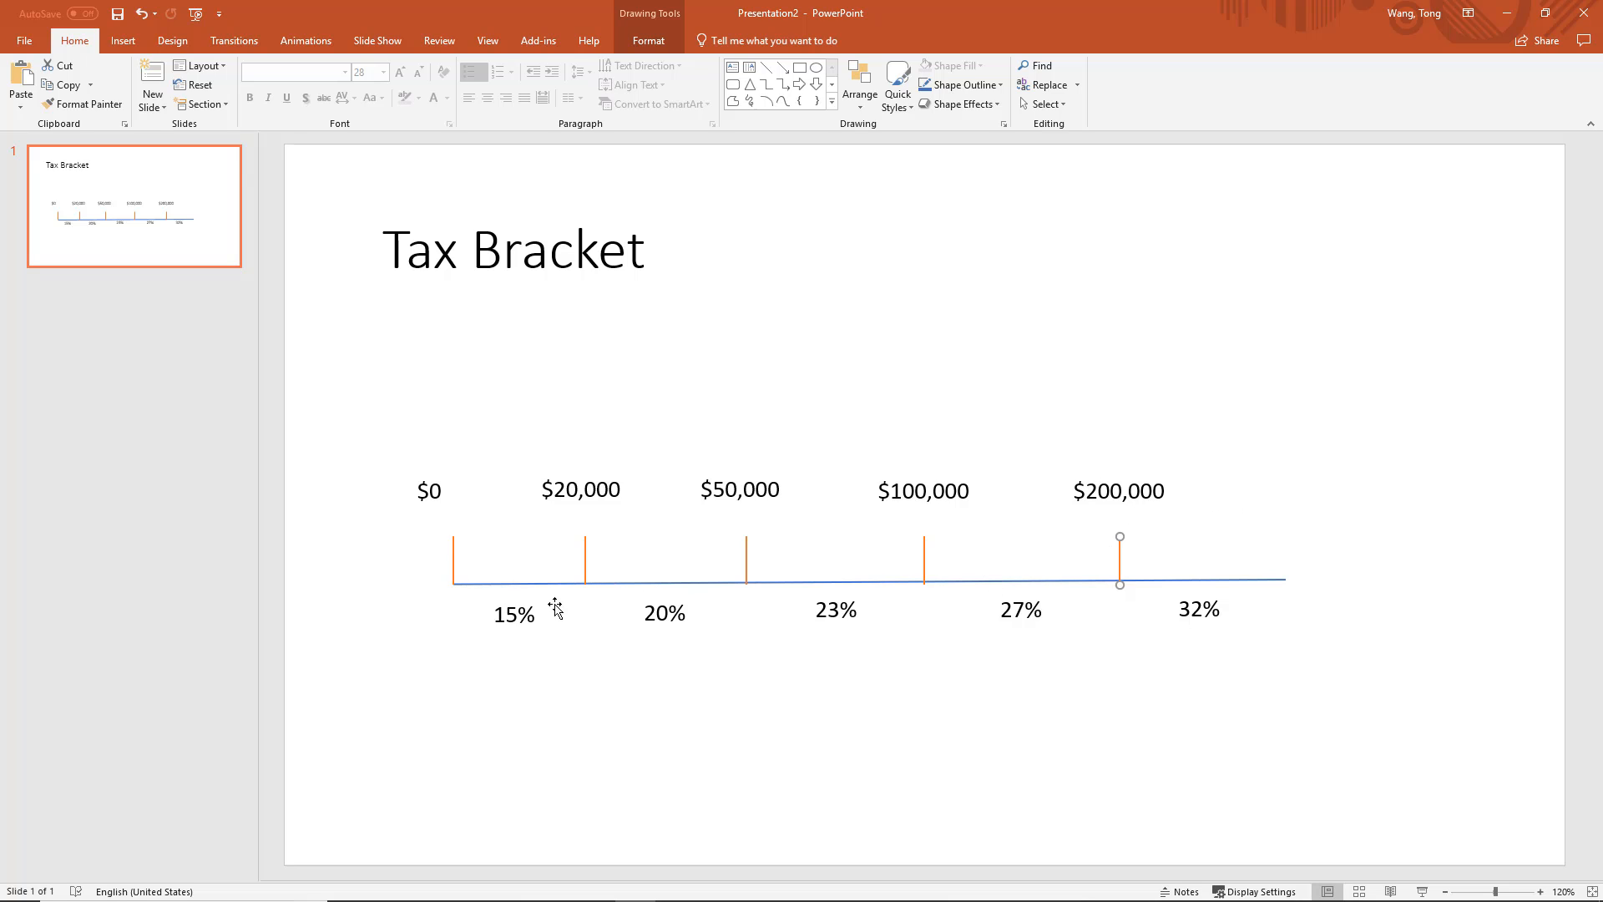
pyautogui.click(815, 755)
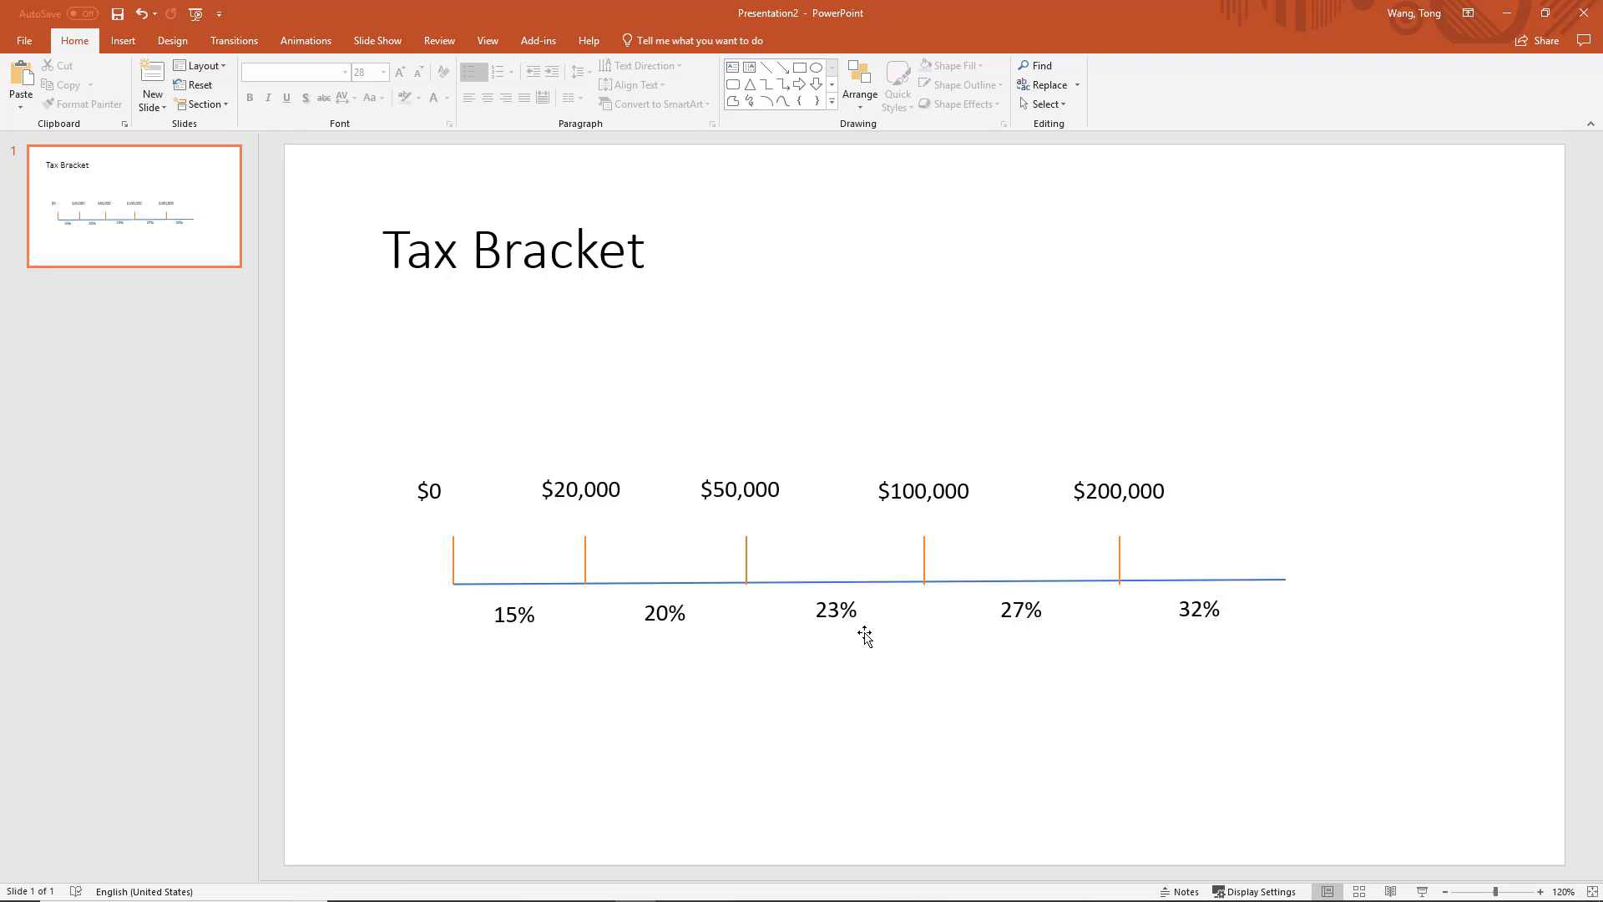
pyautogui.hotkey('alt', 'Tab')
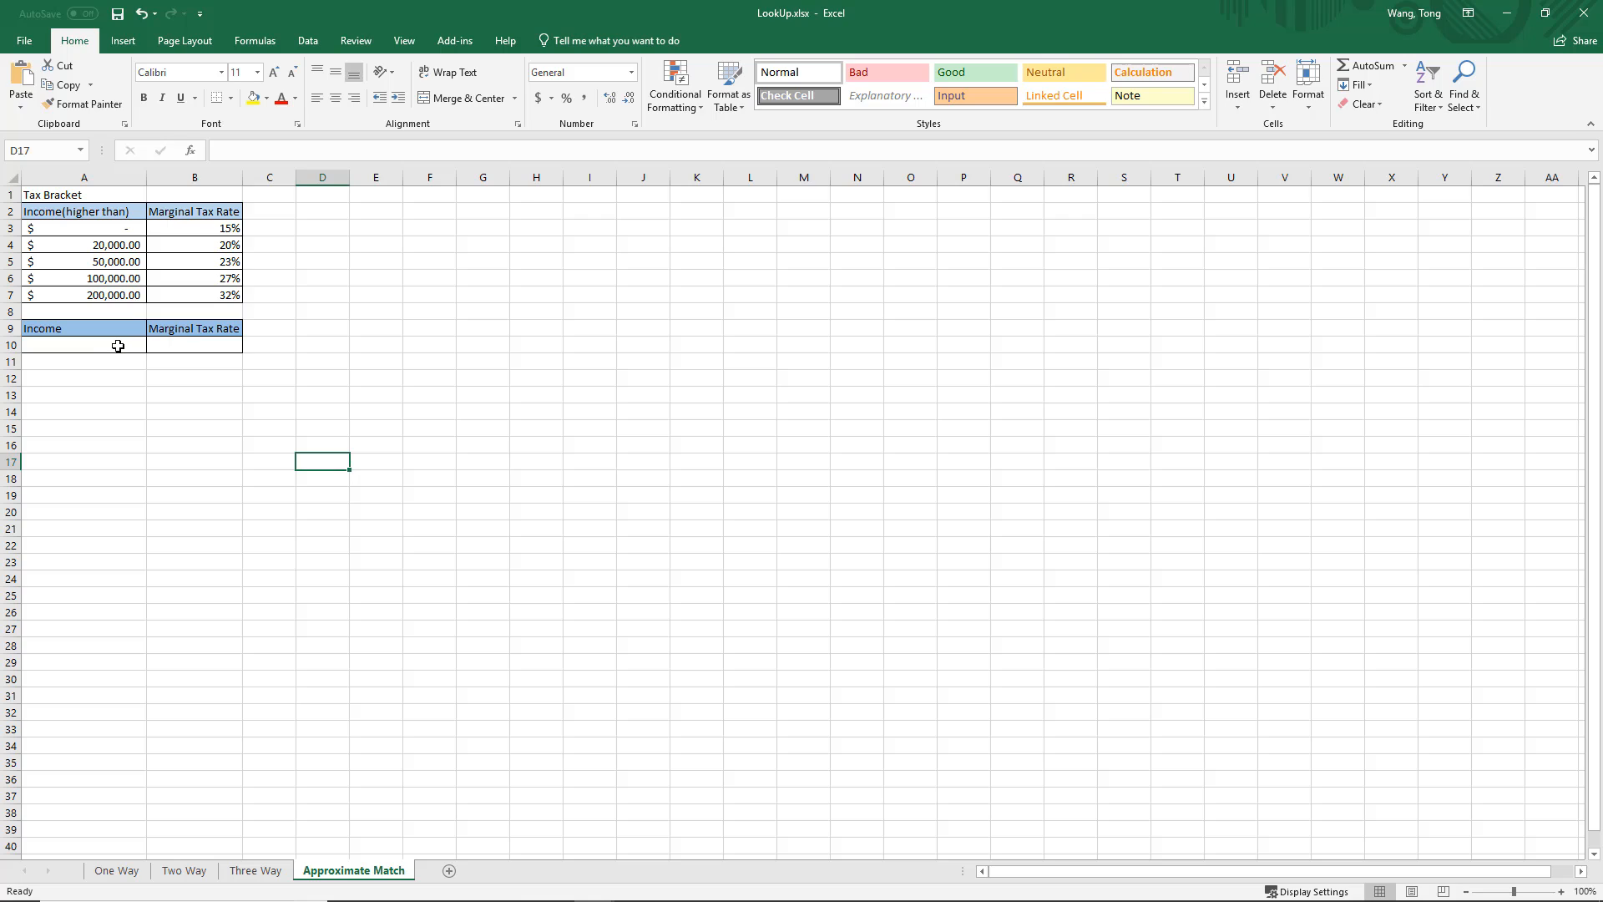
# Step: Enter an income of $70,000 in cell A10
pyautogui.click(120, 348)
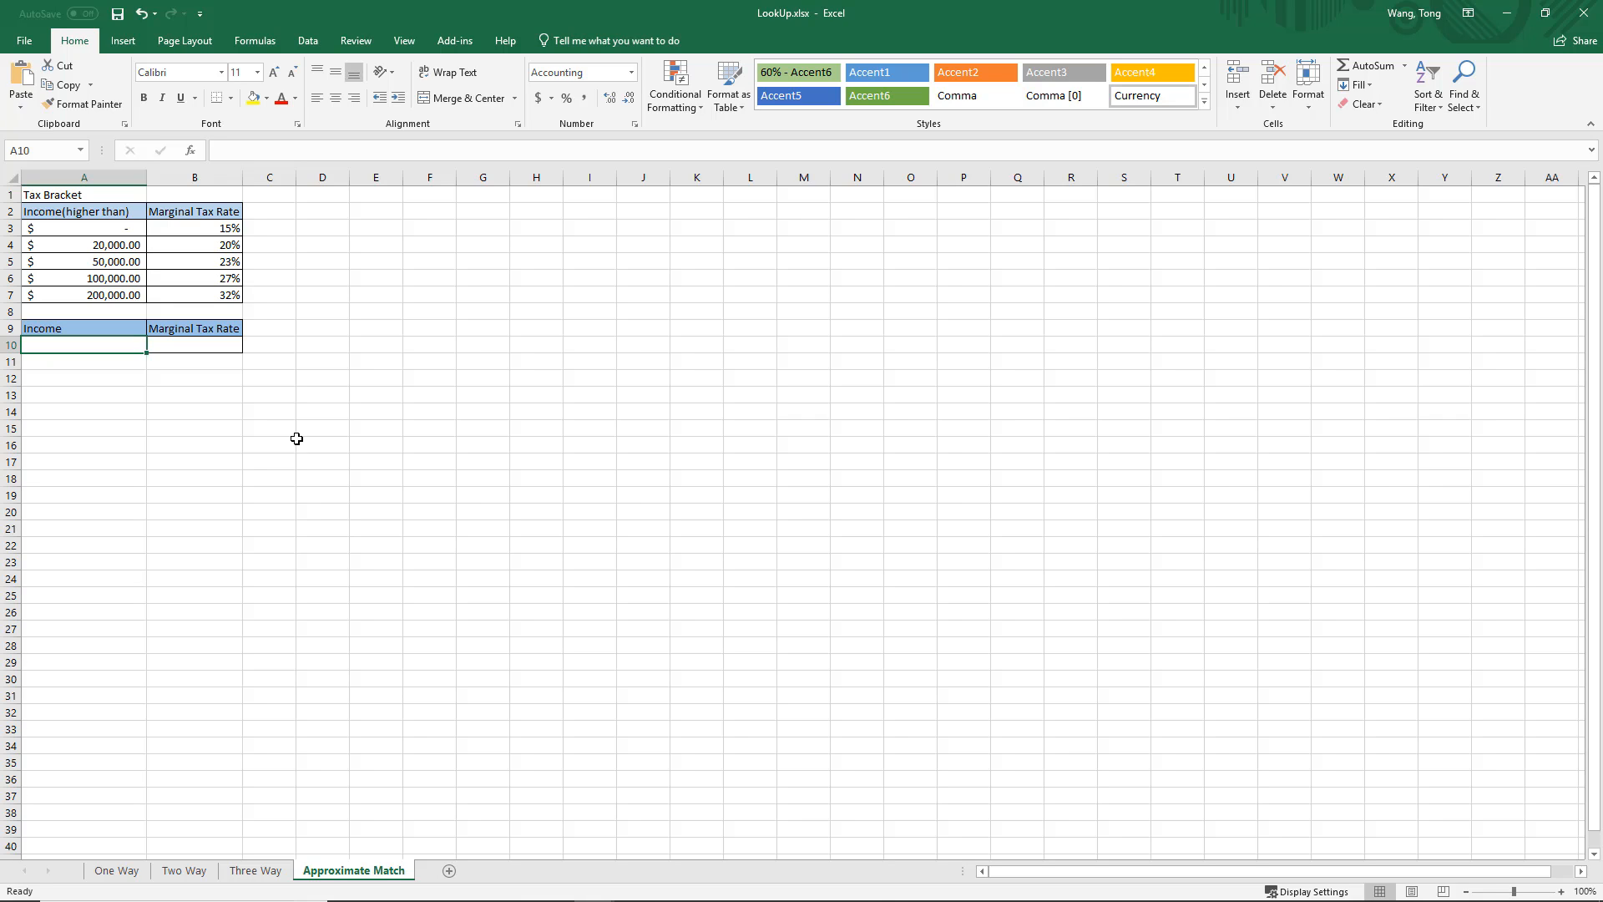
pyautogui.write('$')
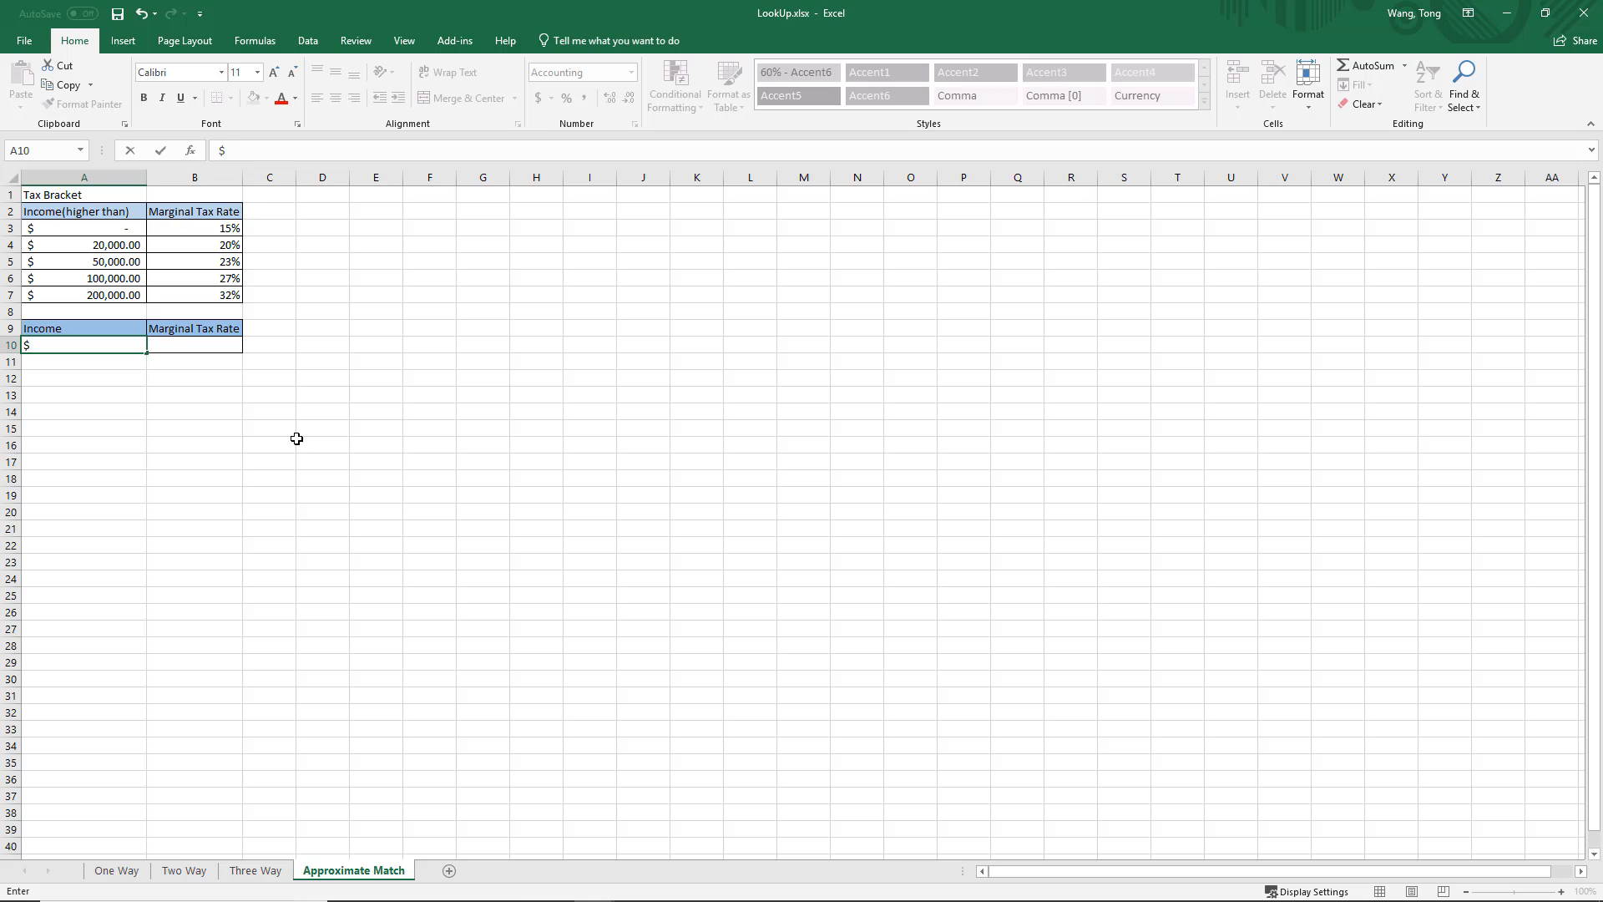
pyautogui.write('70,000')
pyautogui.click(297, 439)
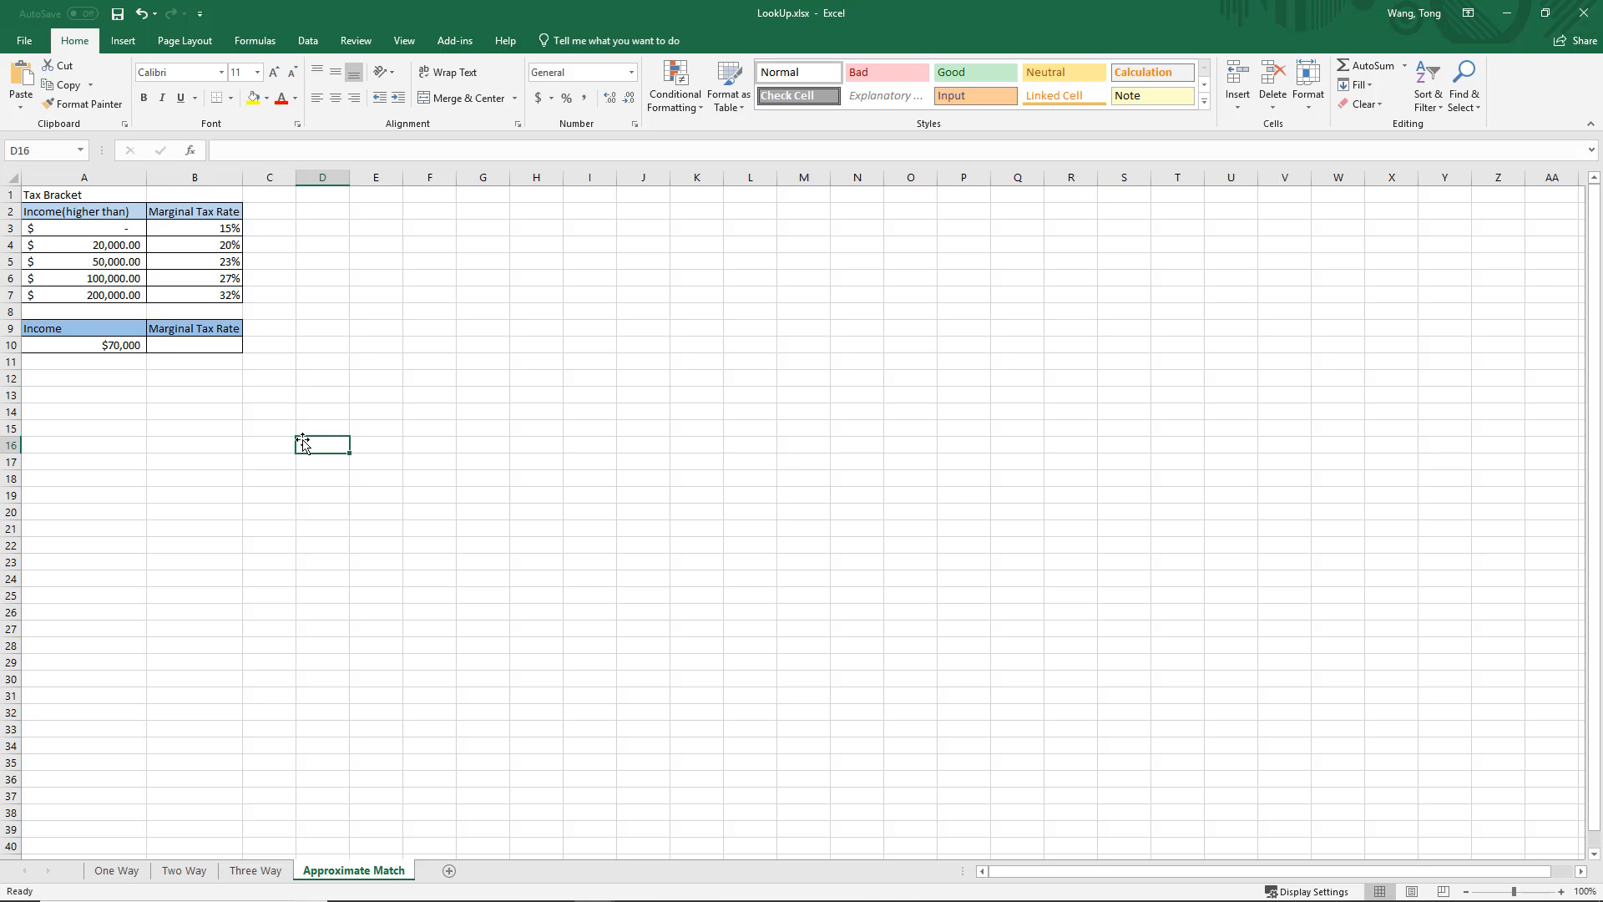
# Step: Begin a VLOOKUP formula in B10 with the income in A10 as the lookup value
pyautogui.click(226, 346)
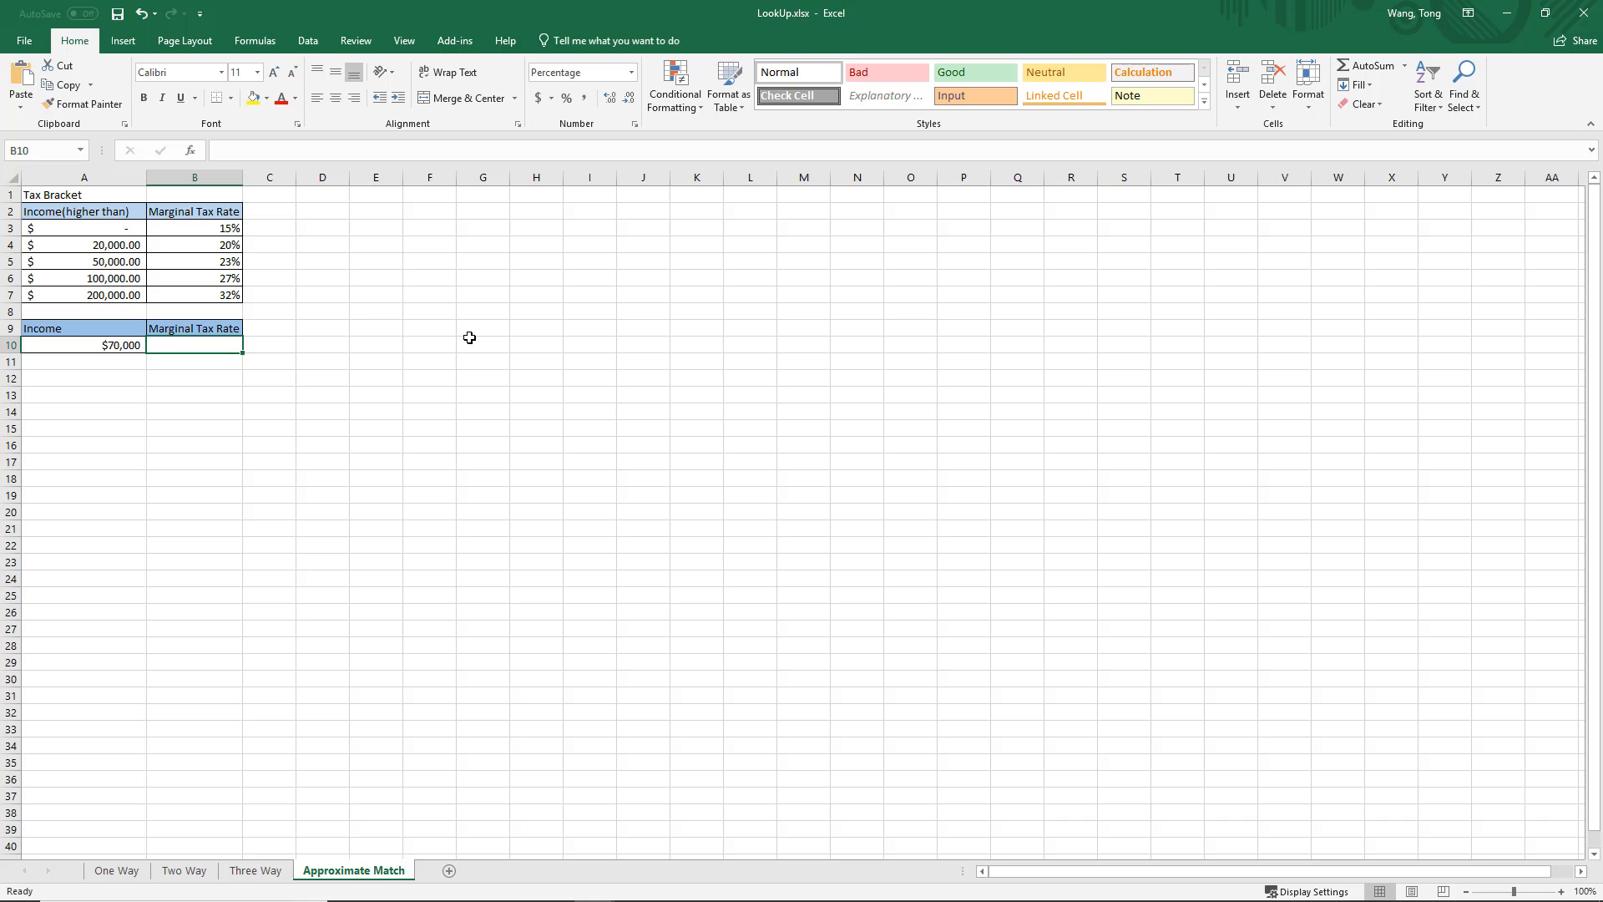
pyautogui.write('=v')
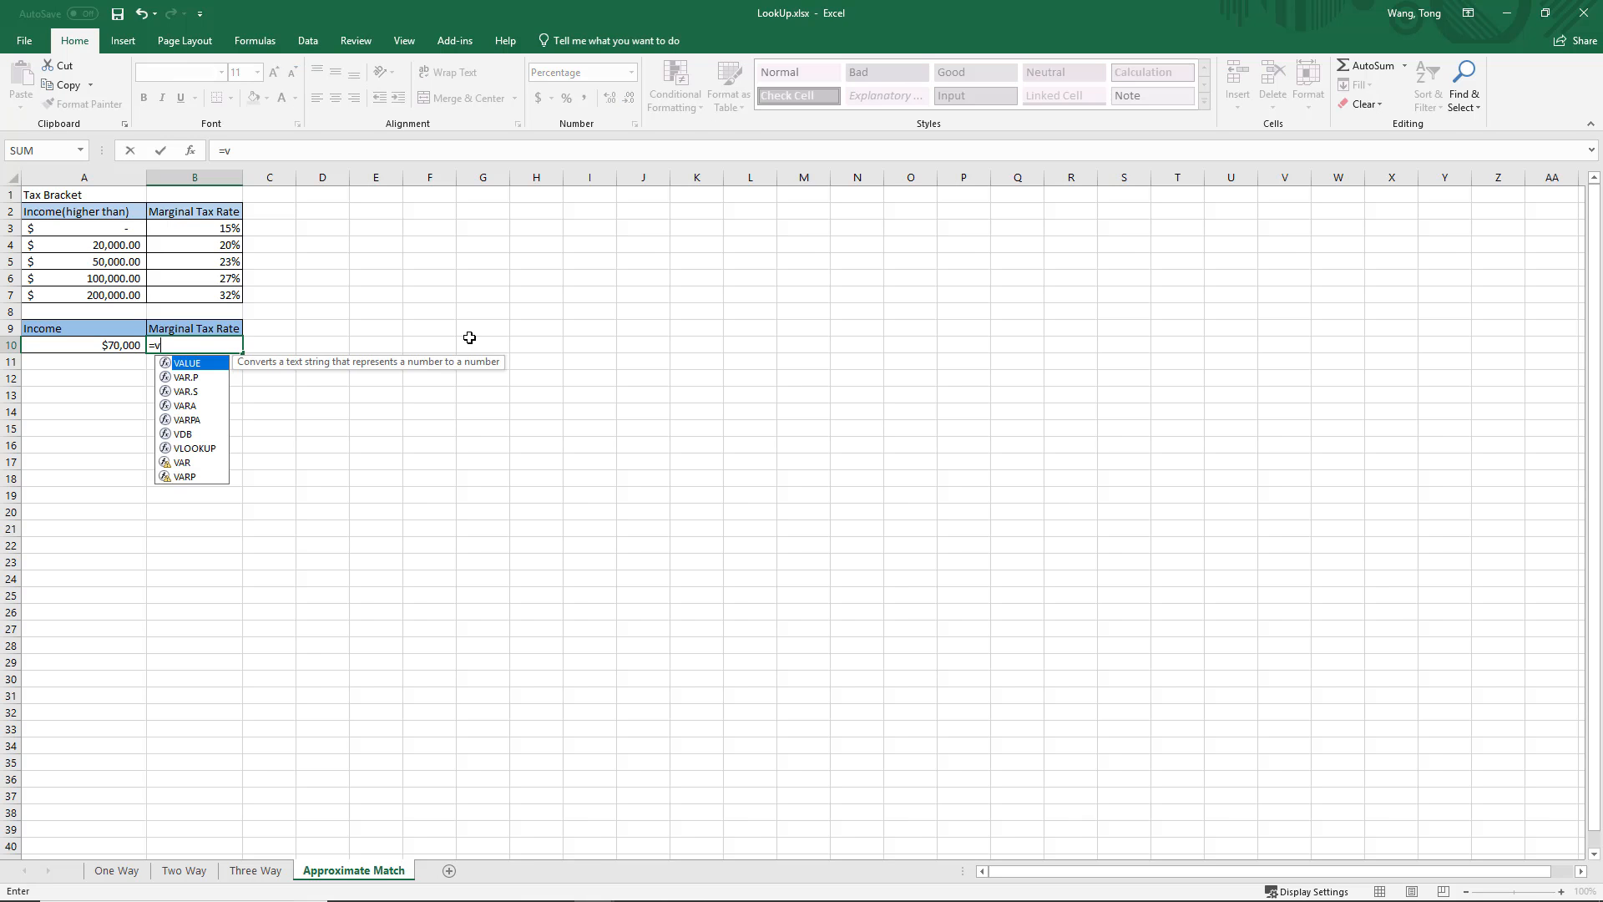
pyautogui.write('l')
pyautogui.press('Tab')
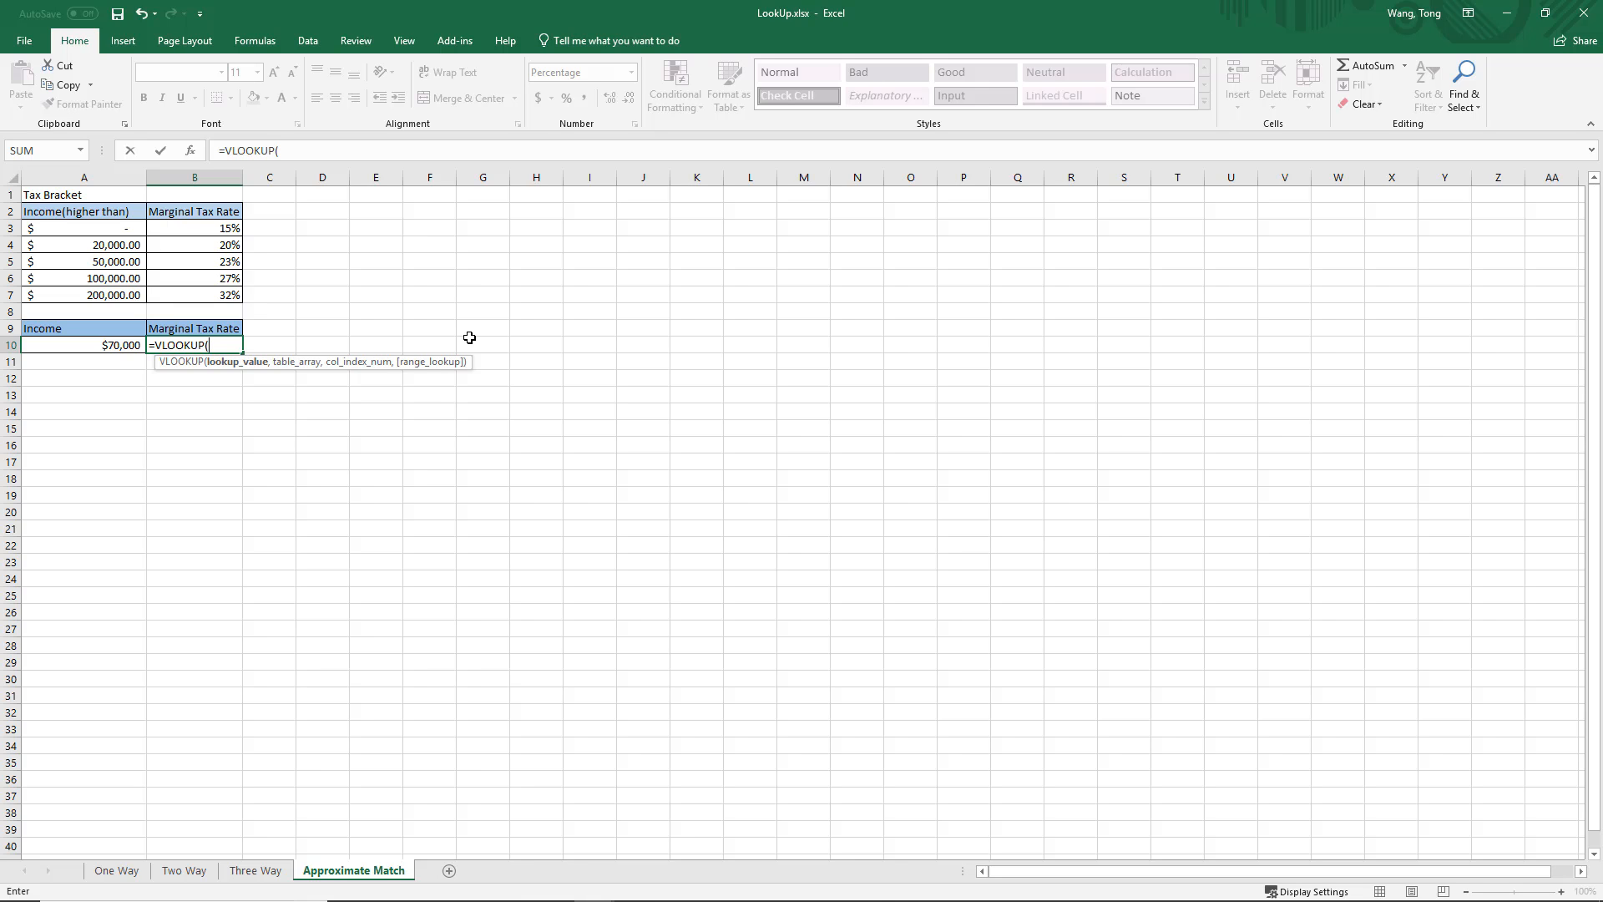
pyautogui.press('Left')
pyautogui.write(',')
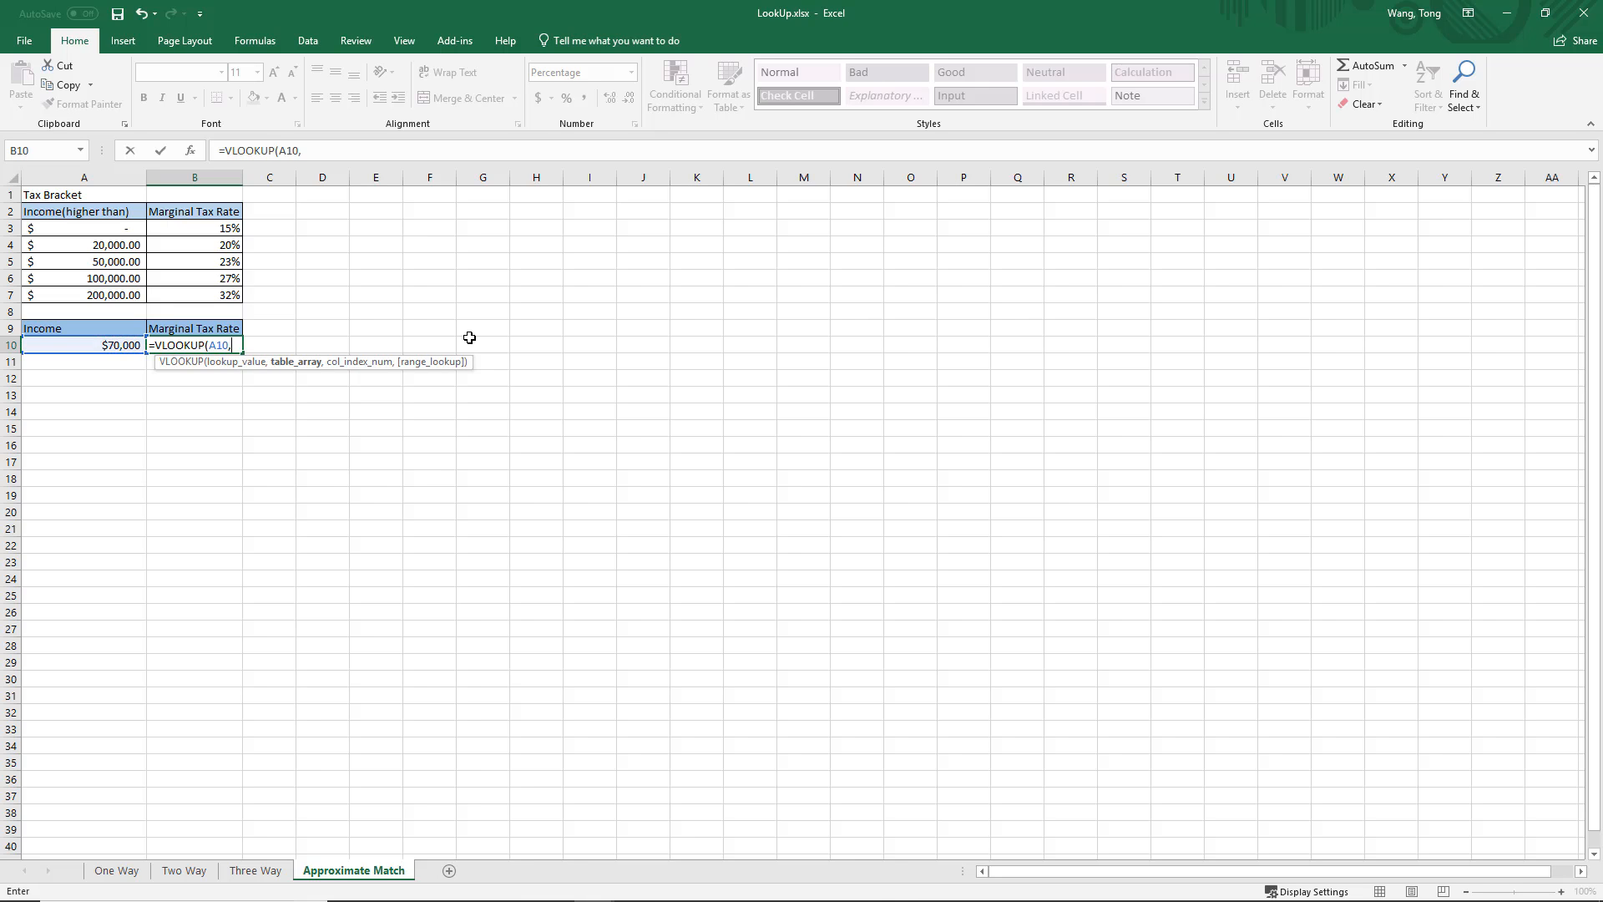
# Step: Specify the tax bracket table A3:B7 as the table array of B10's VLOOKUP
pyautogui.press('Up')
pyautogui.press('Up')
pyautogui.press('Left')
pyautogui.press('Up')
pyautogui.press('Up')
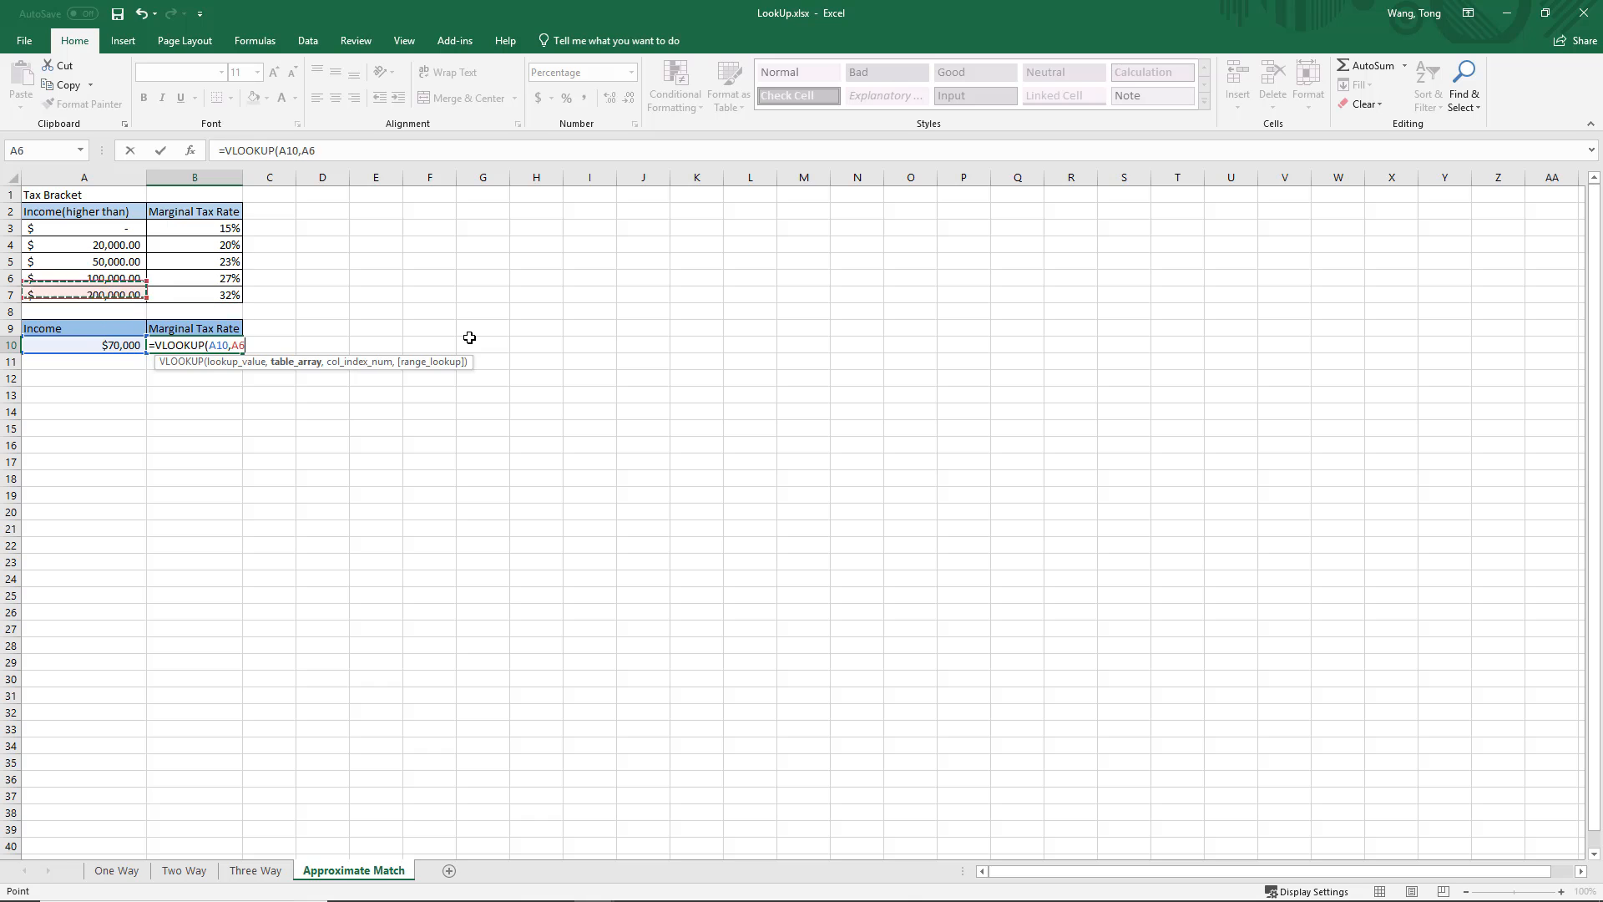
pyautogui.press('Up')
pyautogui.press('Up')
pyautogui.press('Up')
pyautogui.hotkey('shift', 'Down')
pyautogui.hotkey('shift', 'Down')
pyautogui.hotkey('shift', 'Down')
pyautogui.hotkey('shift', 'Down')
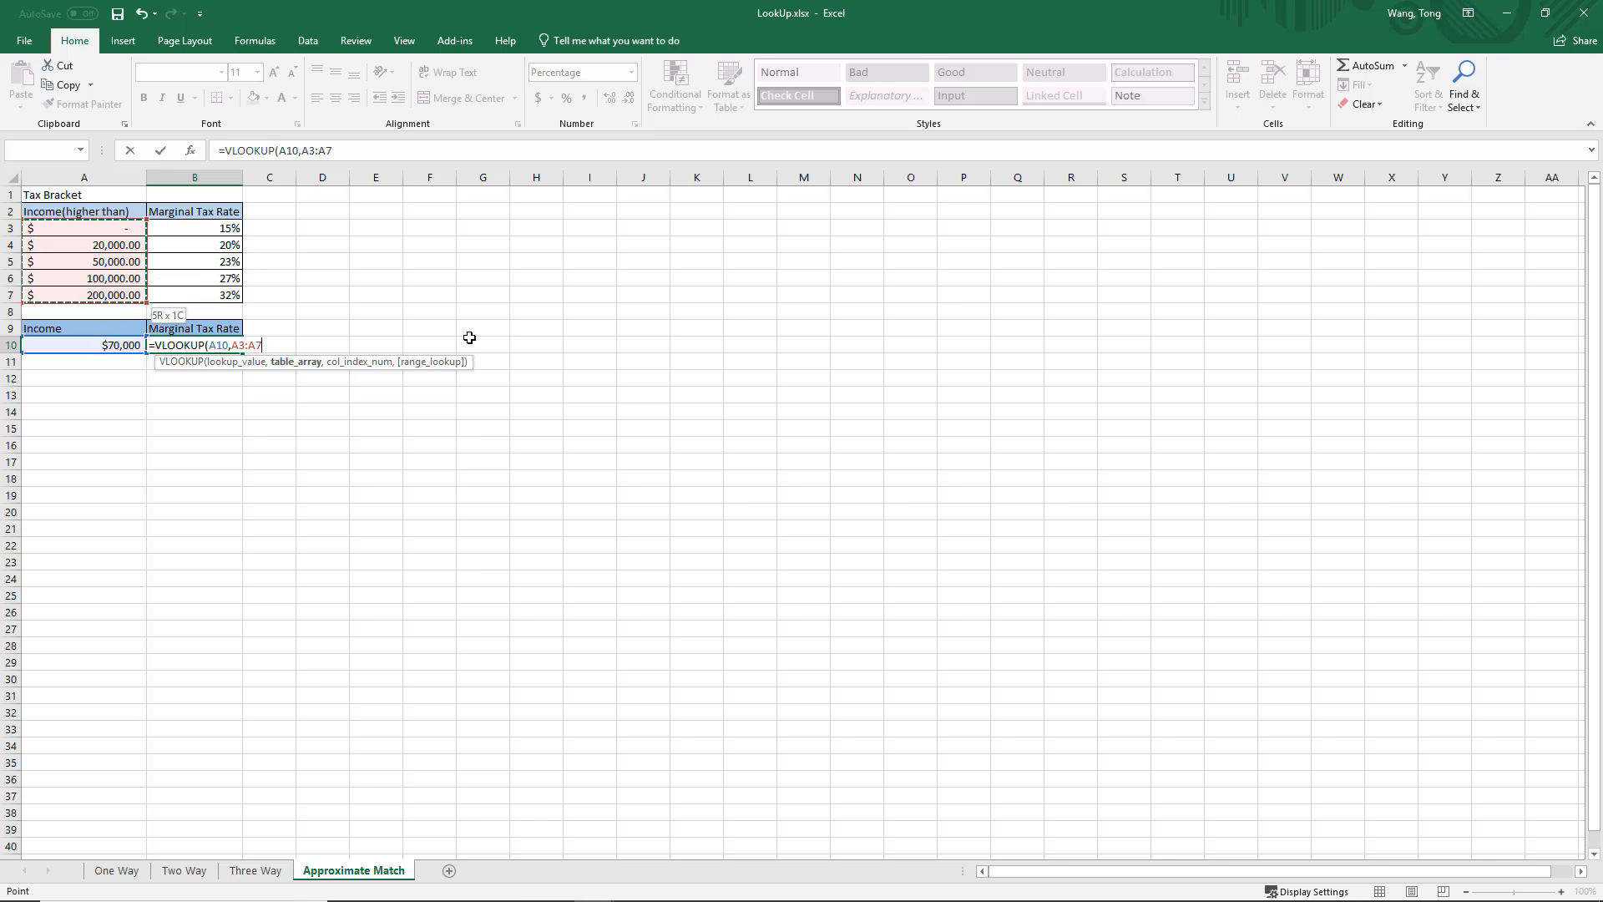
pyautogui.hotkey('shift', 'Right')
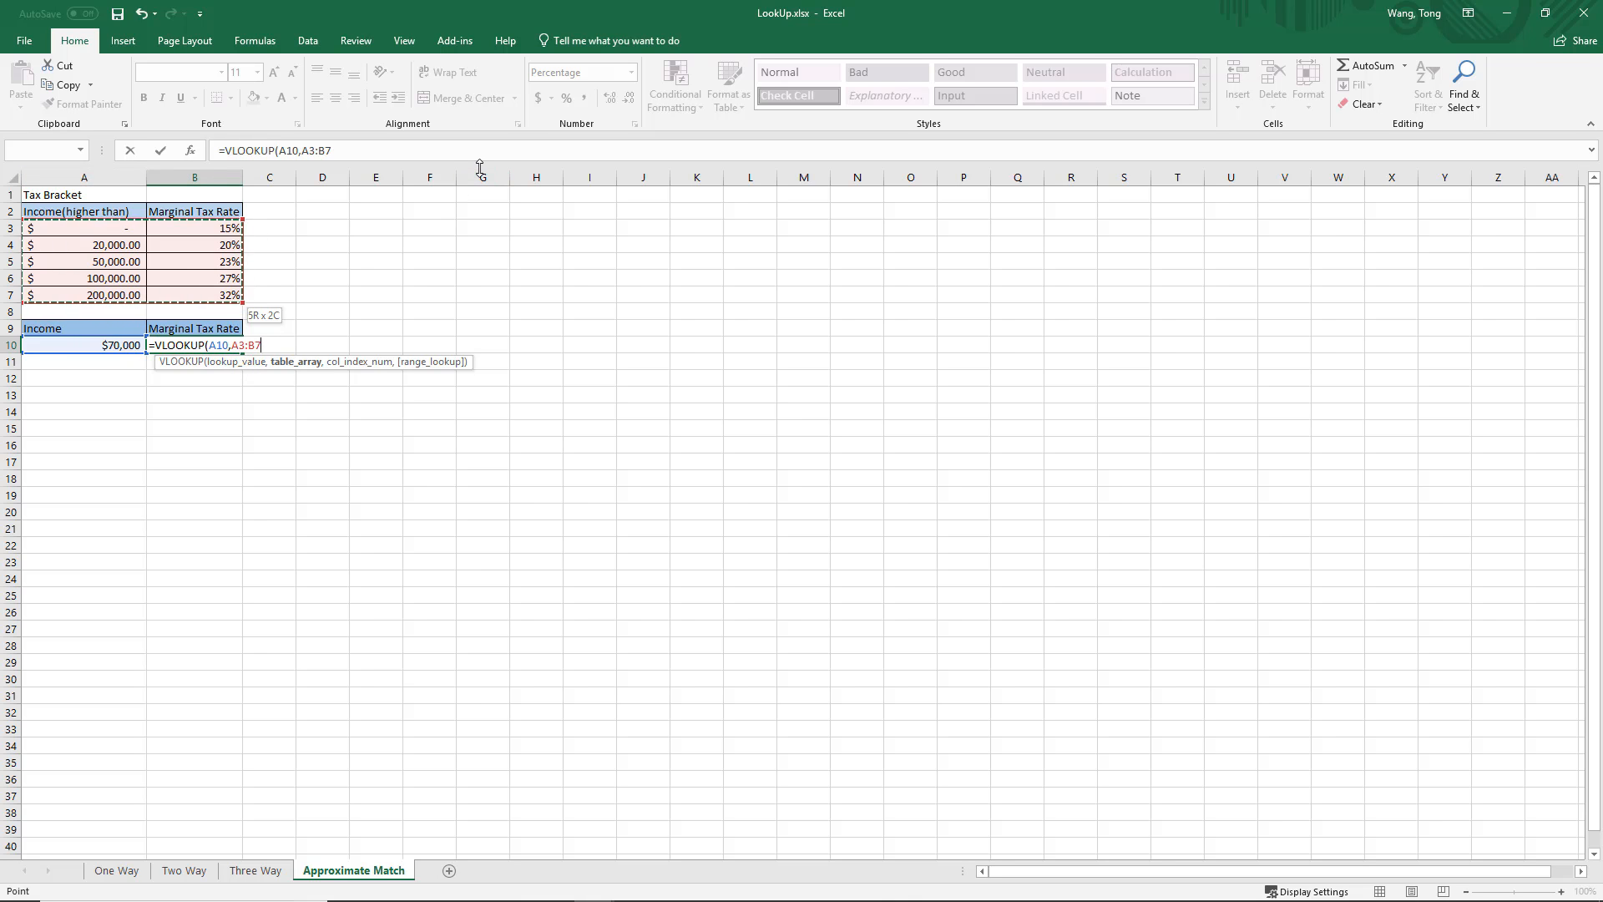
# Step: Complete B10's VLOOKUP with column index 2 and approximate match (1)
pyautogui.write(',')
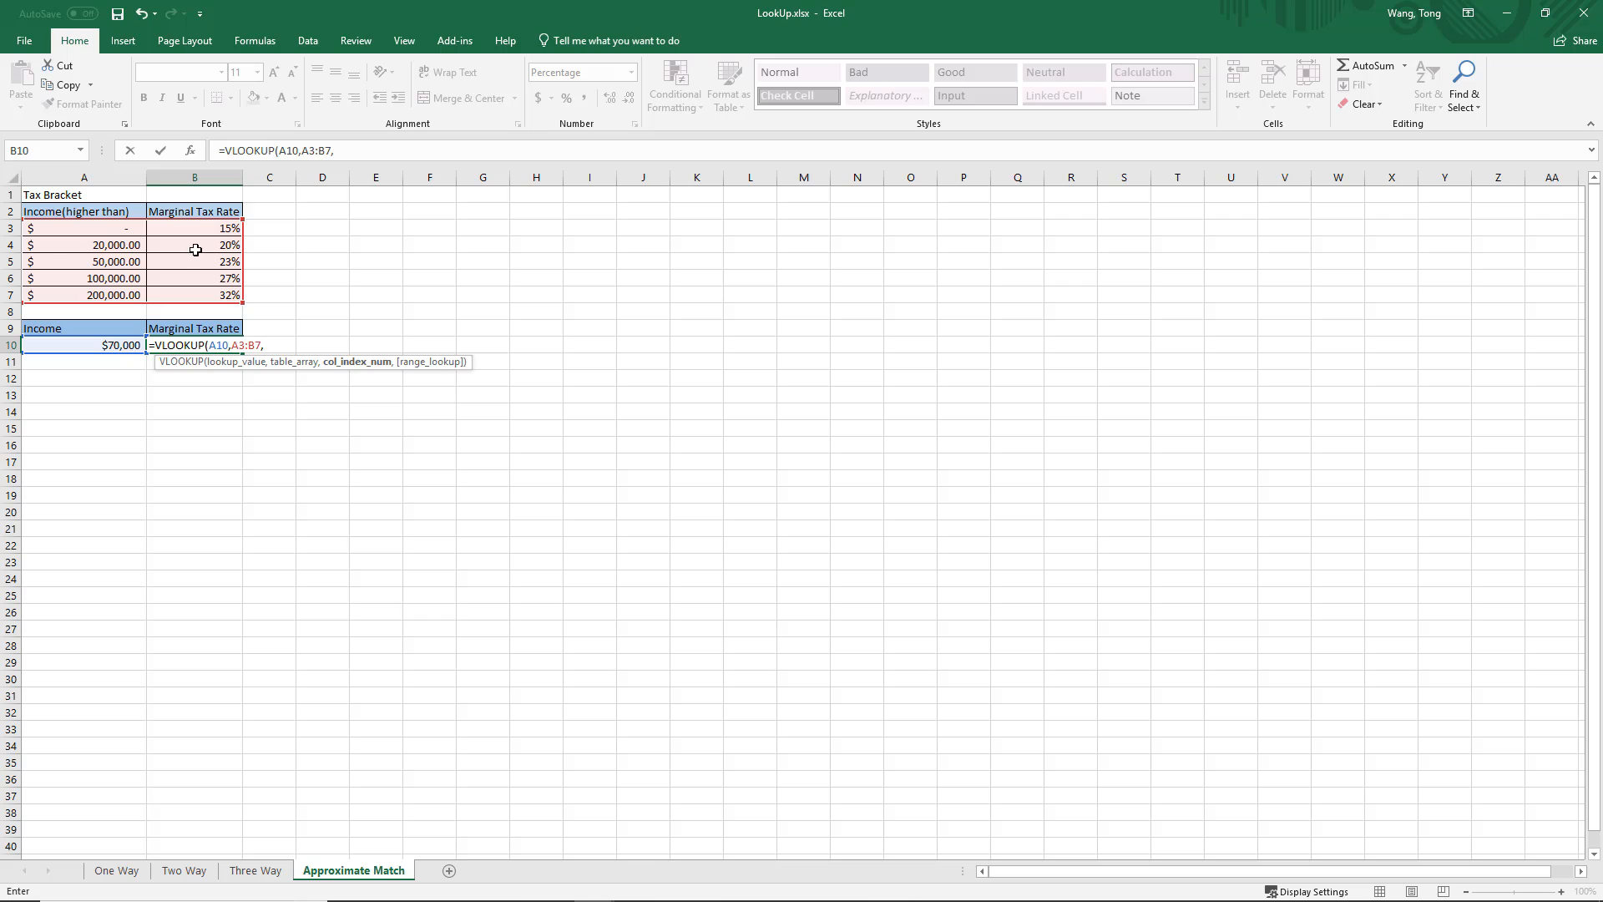
pyautogui.write('2,1')
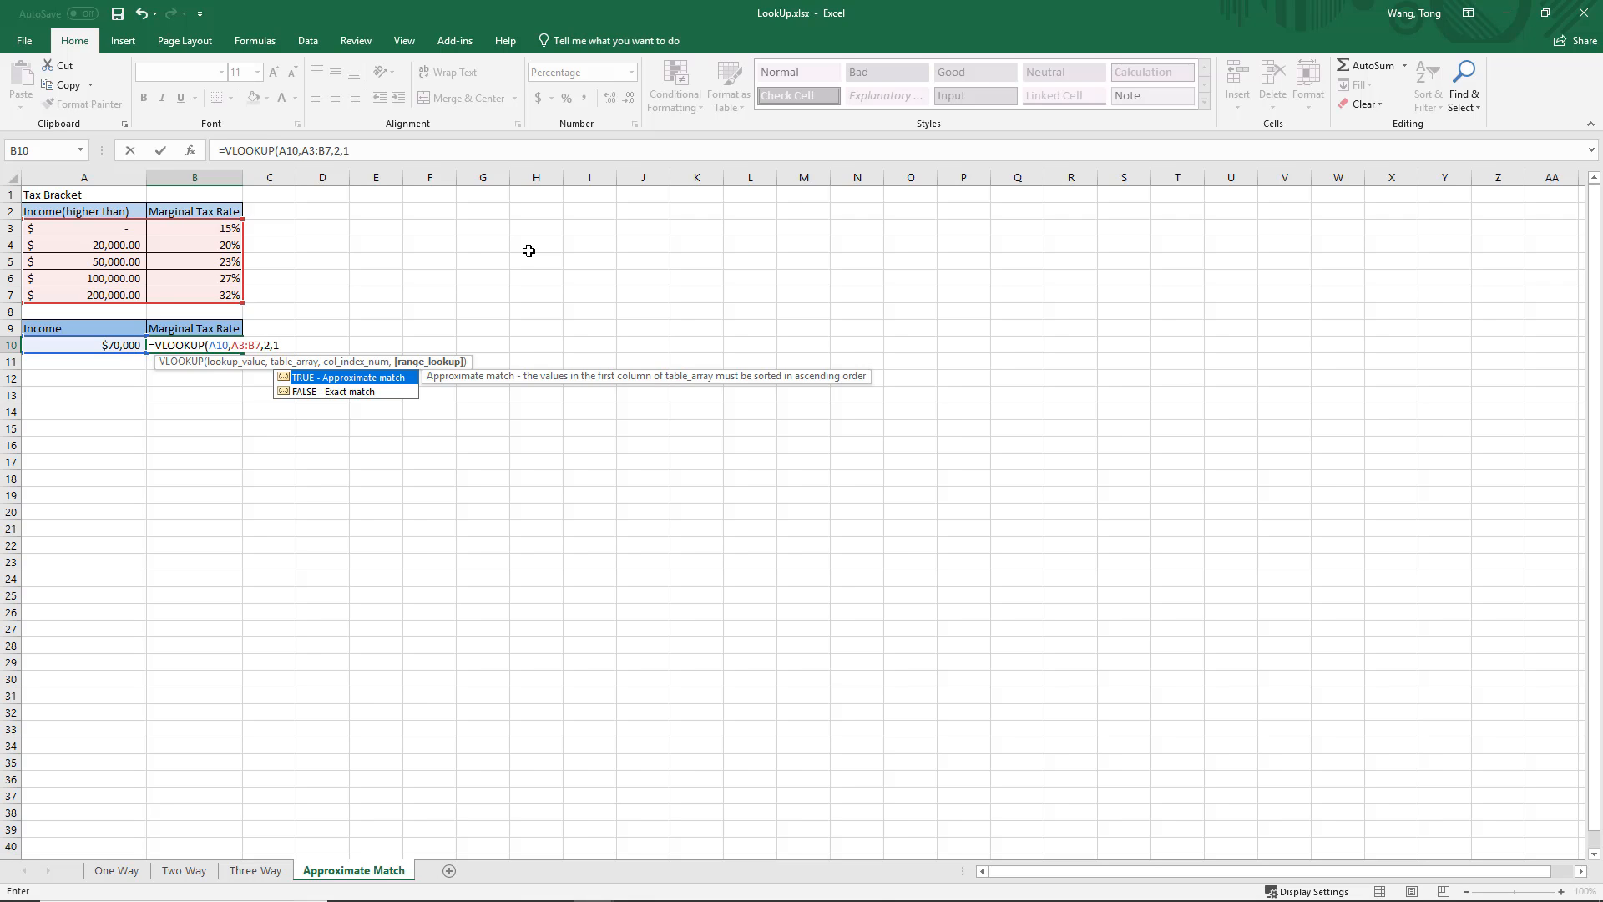
pyautogui.write(')')
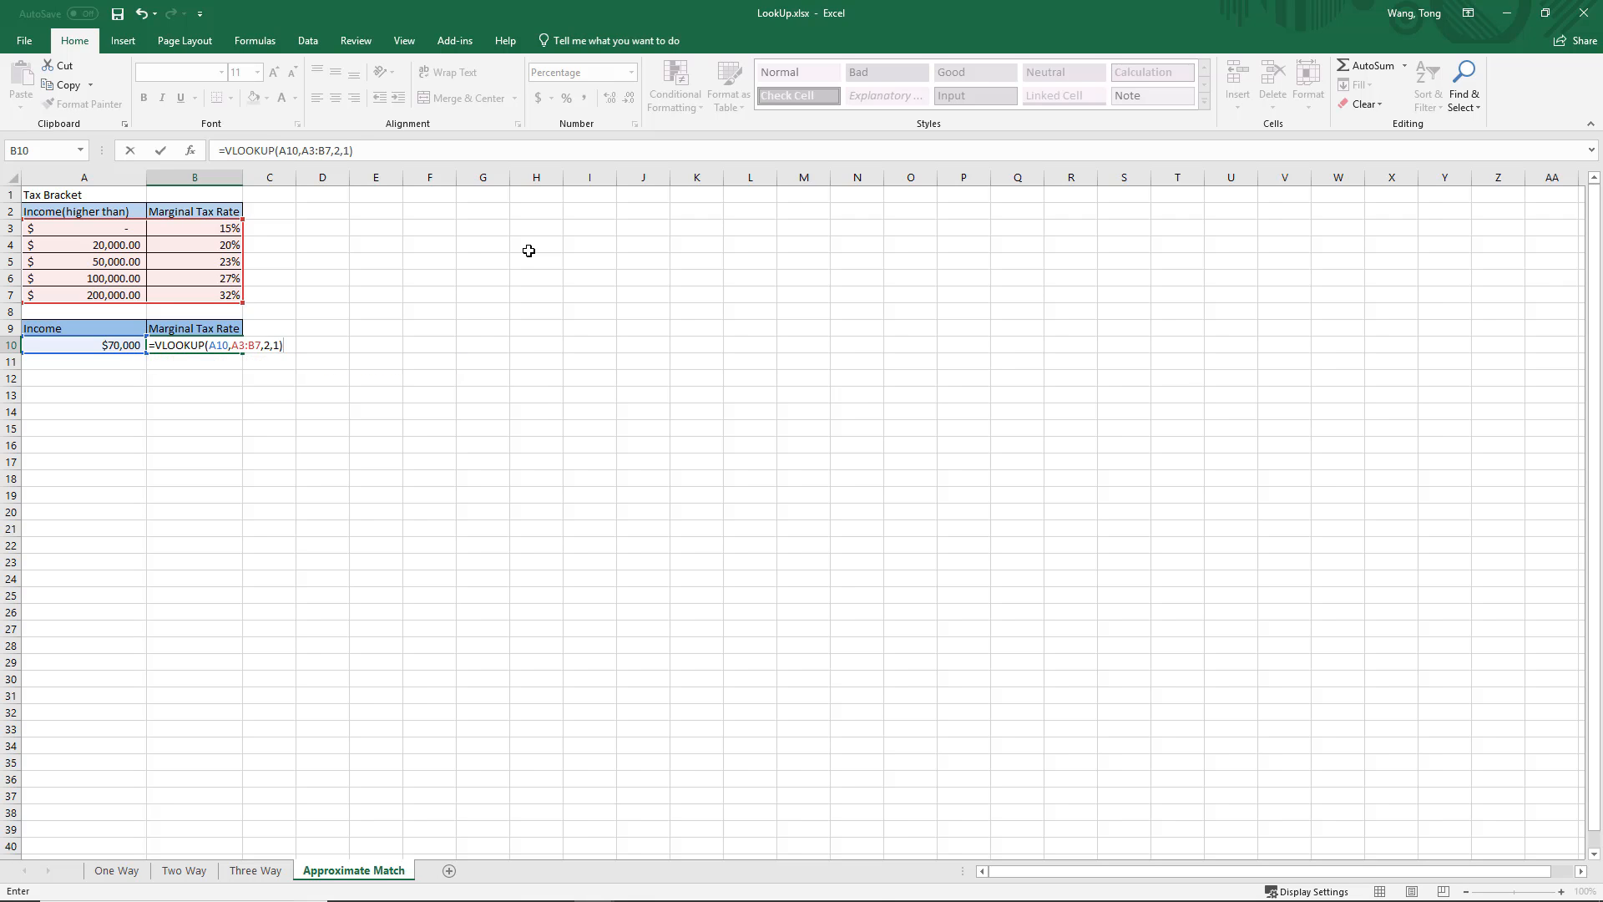
pyautogui.press('Return')
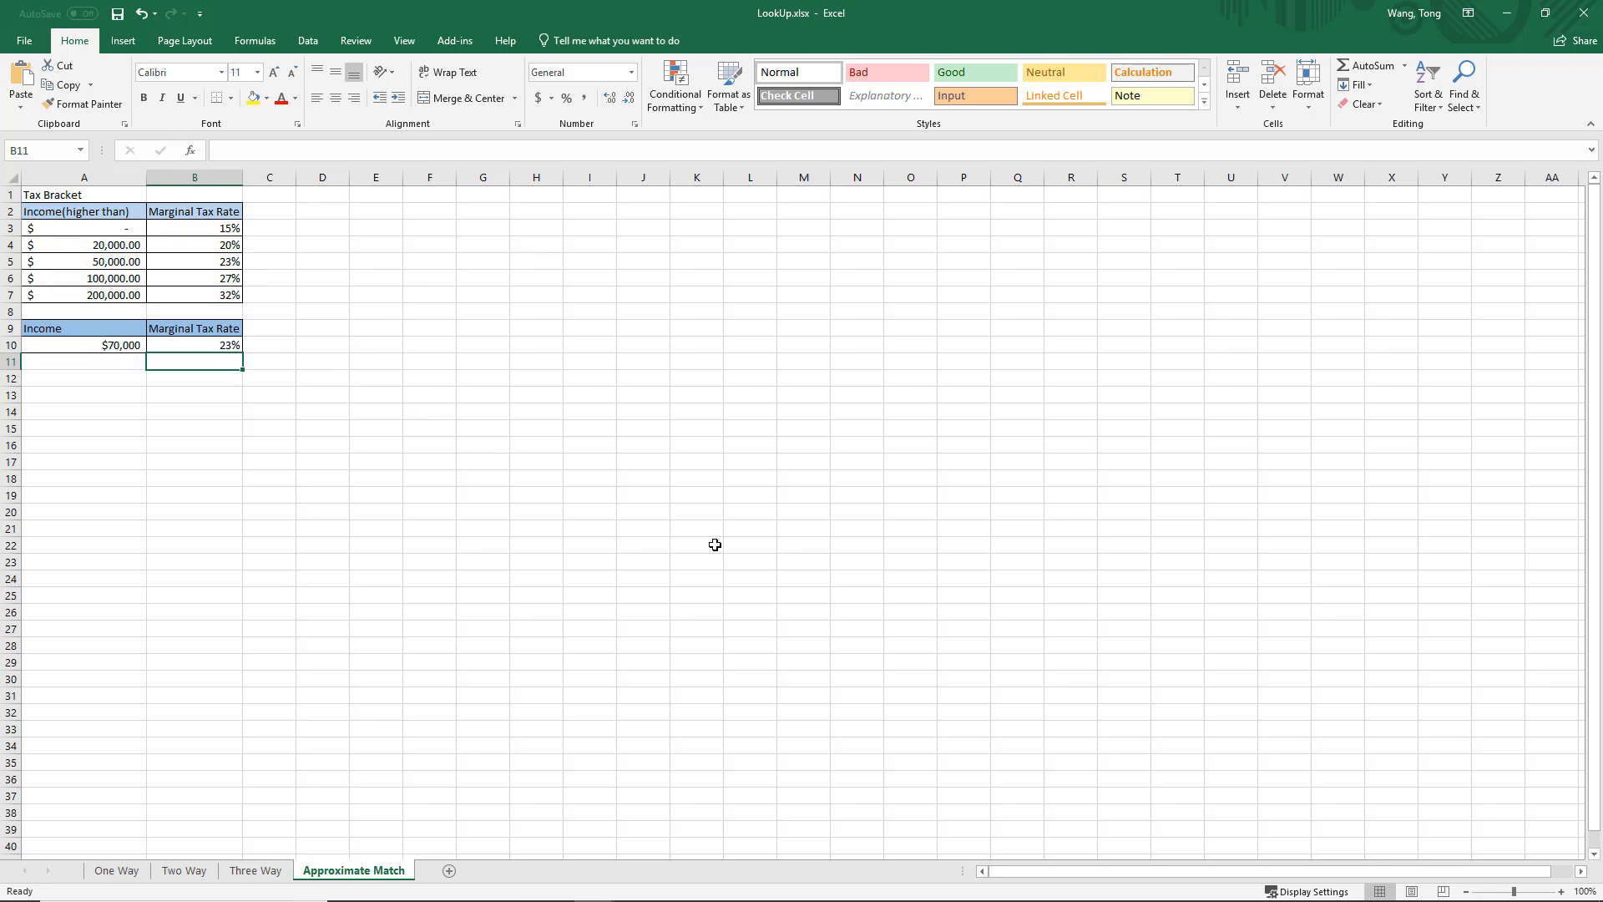
# Step: Review B10's VLOOKUP by comparing the income in A10 with the thresholds in A3:A7 and examining their sort order
pyautogui.press('F10')
pyautogui.hotkey('alt', 'Tab')
pyautogui.click(213, 344)
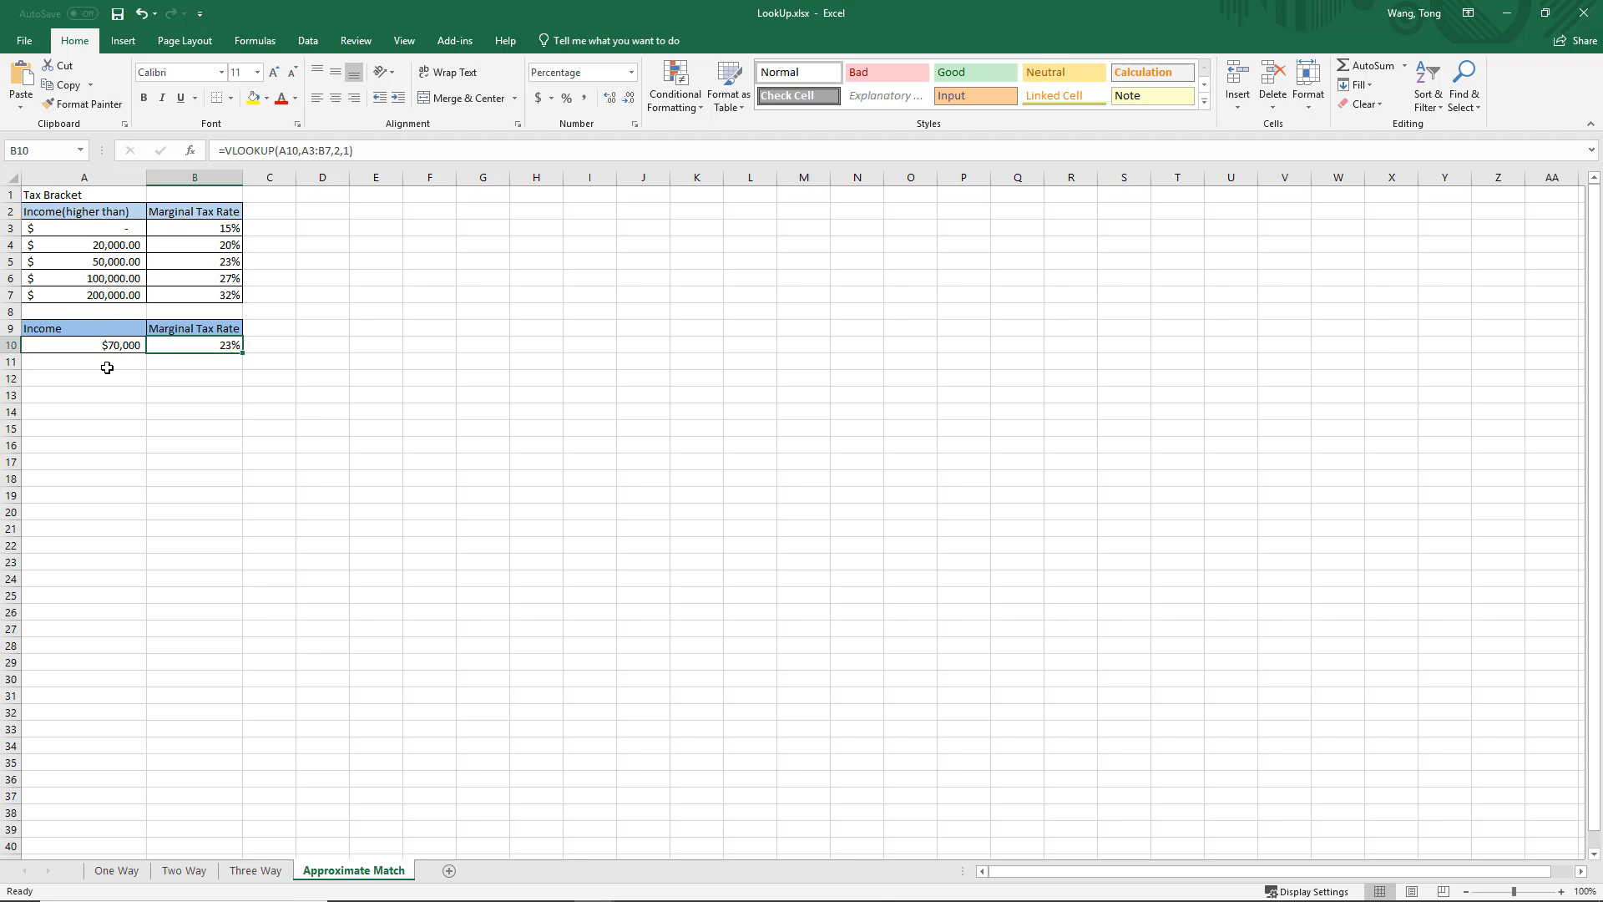
pyautogui.moveTo(107, 230); pyautogui.dragTo(113, 295)
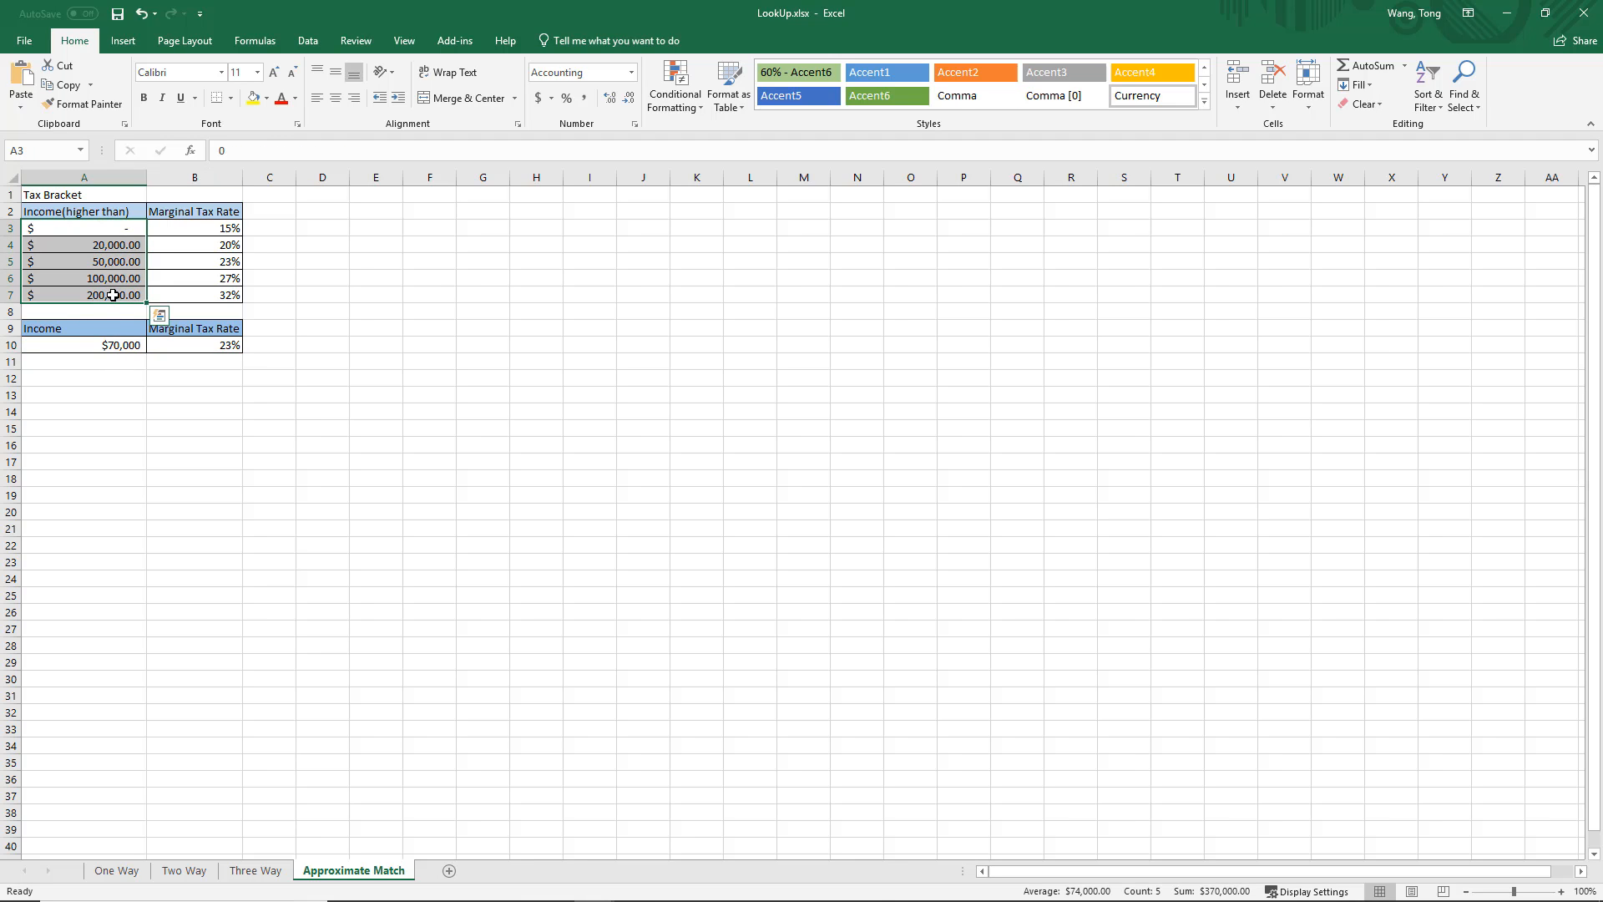
pyautogui.click(124, 347)
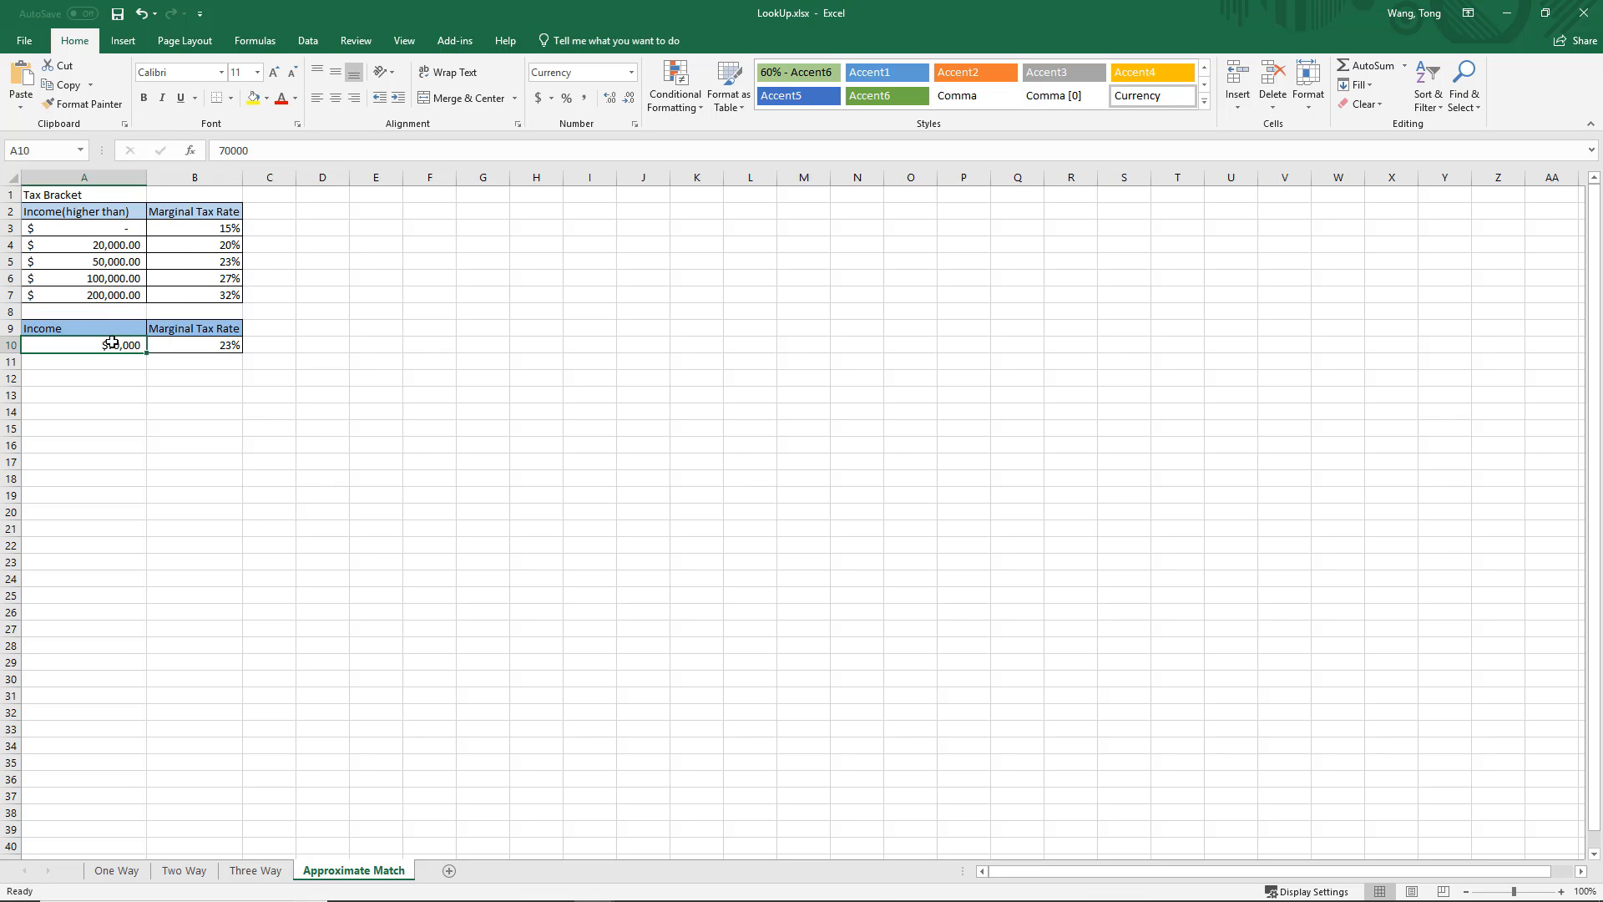
pyautogui.click(109, 228)
pyautogui.click(113, 247)
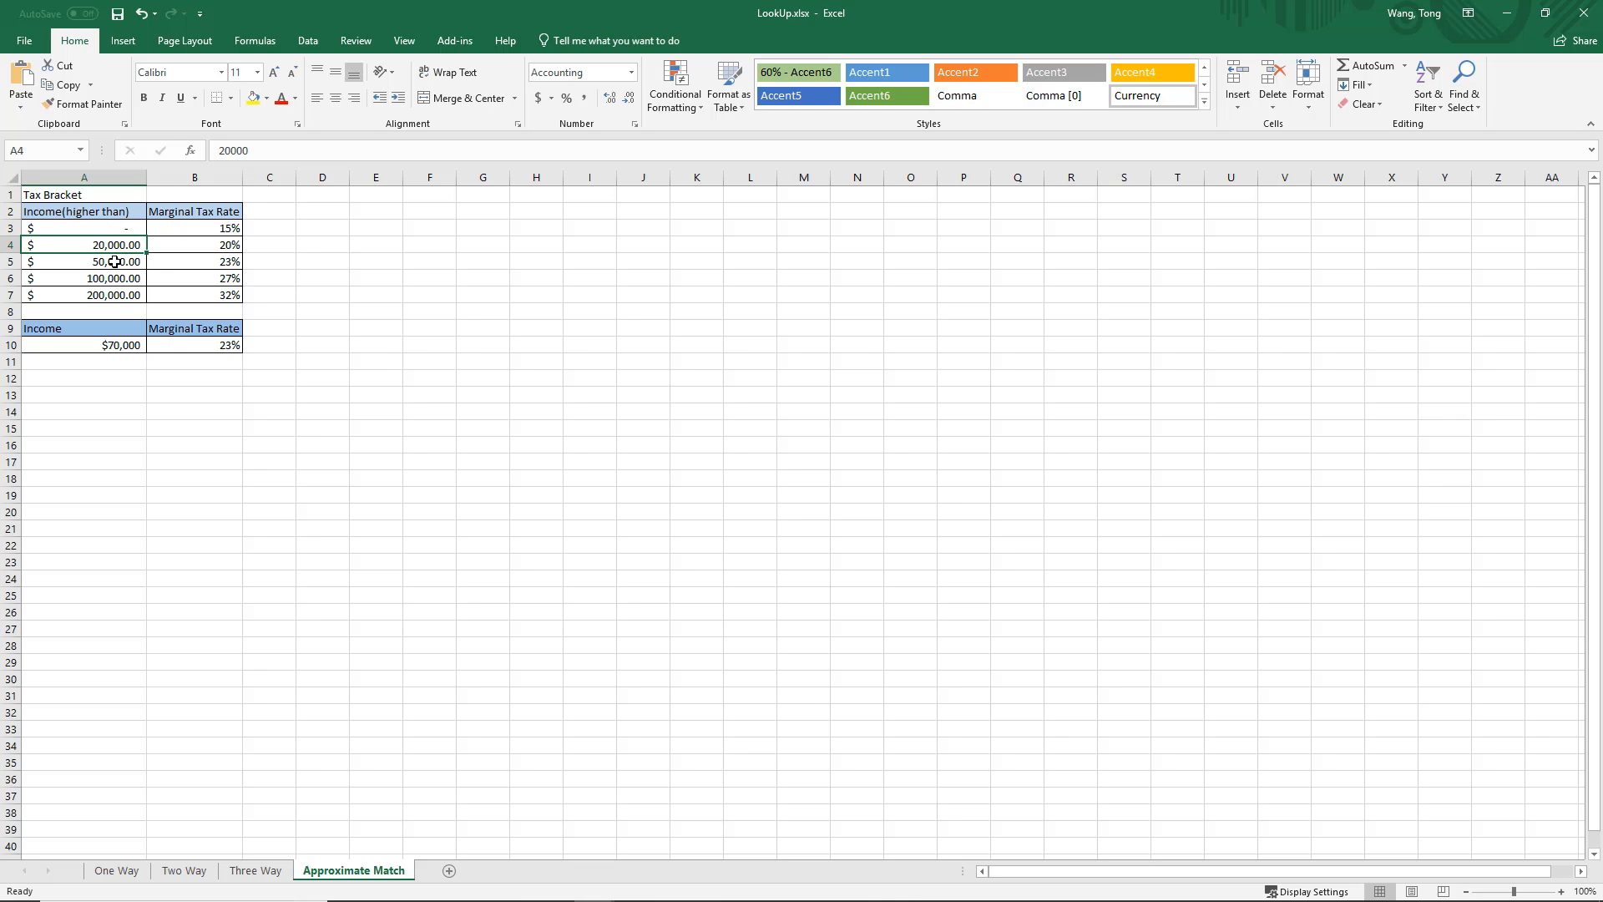
pyautogui.click(115, 262)
pyautogui.click(121, 282)
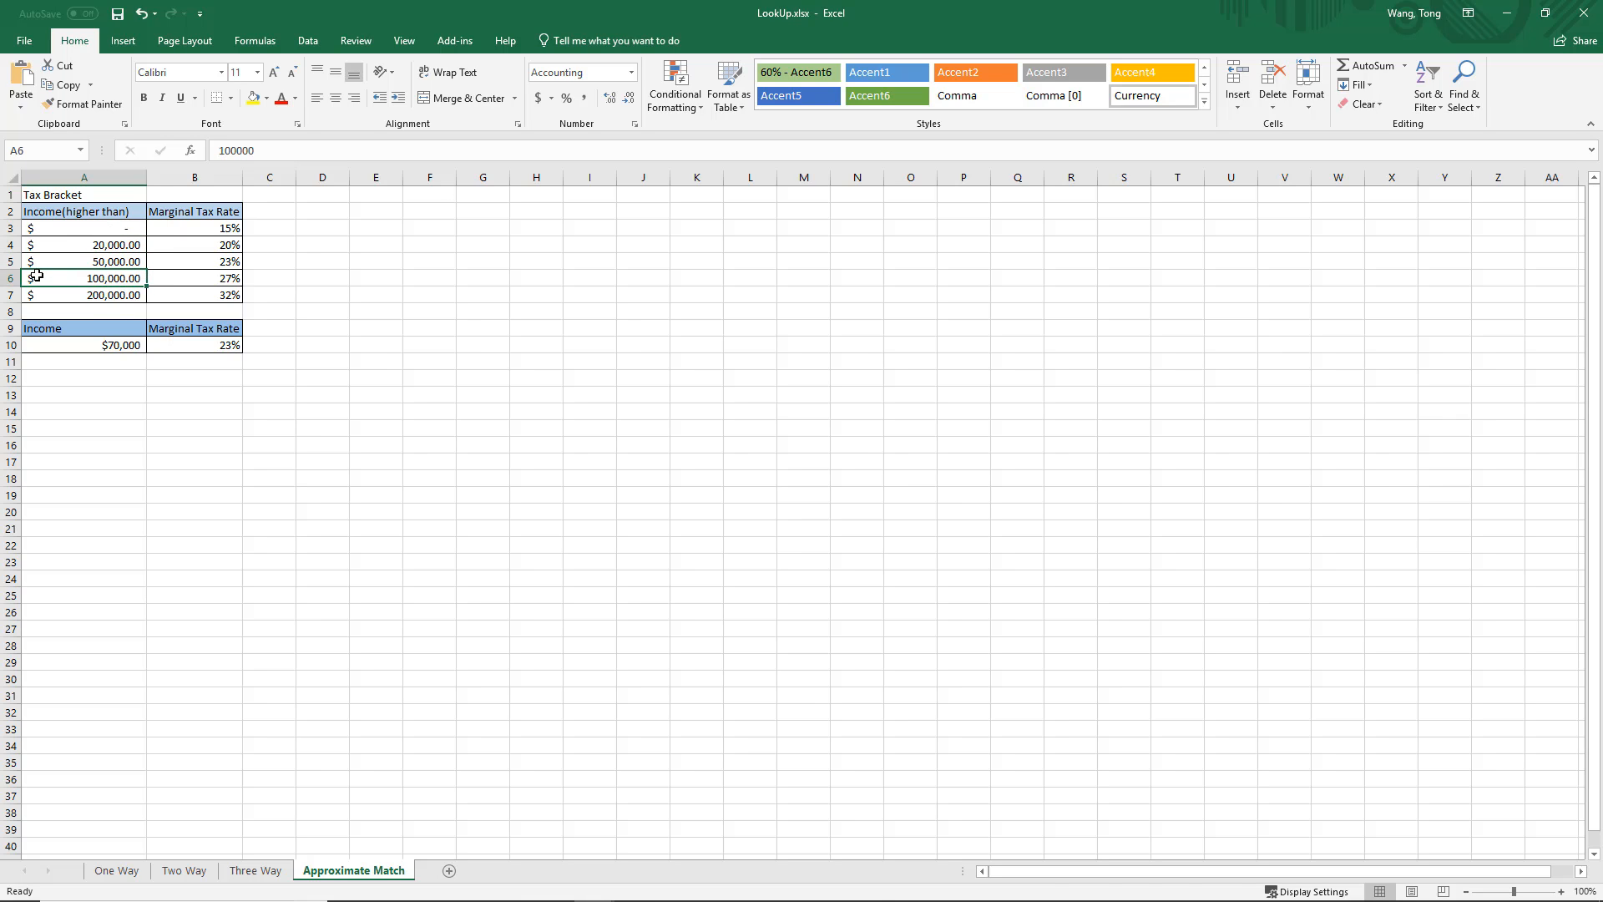
pyautogui.click(10, 278)
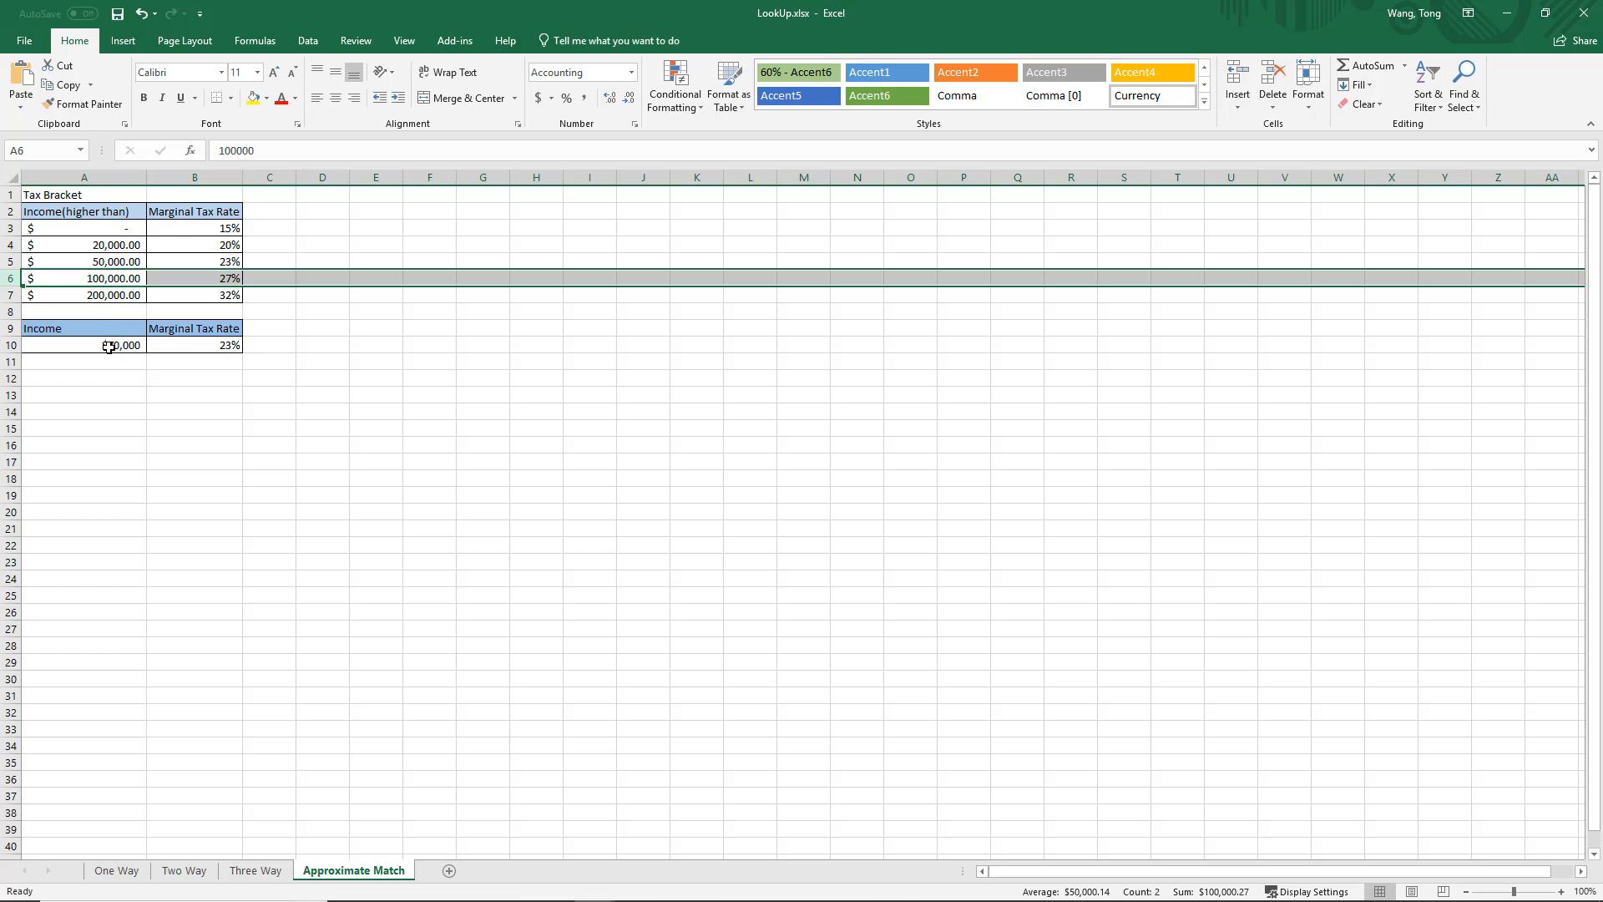
pyautogui.moveTo(108, 288)
pyautogui.mouseDown()
pyautogui.moveTo(15, 260)
pyautogui.moveTo(109, 264)
pyautogui.mouseUp()
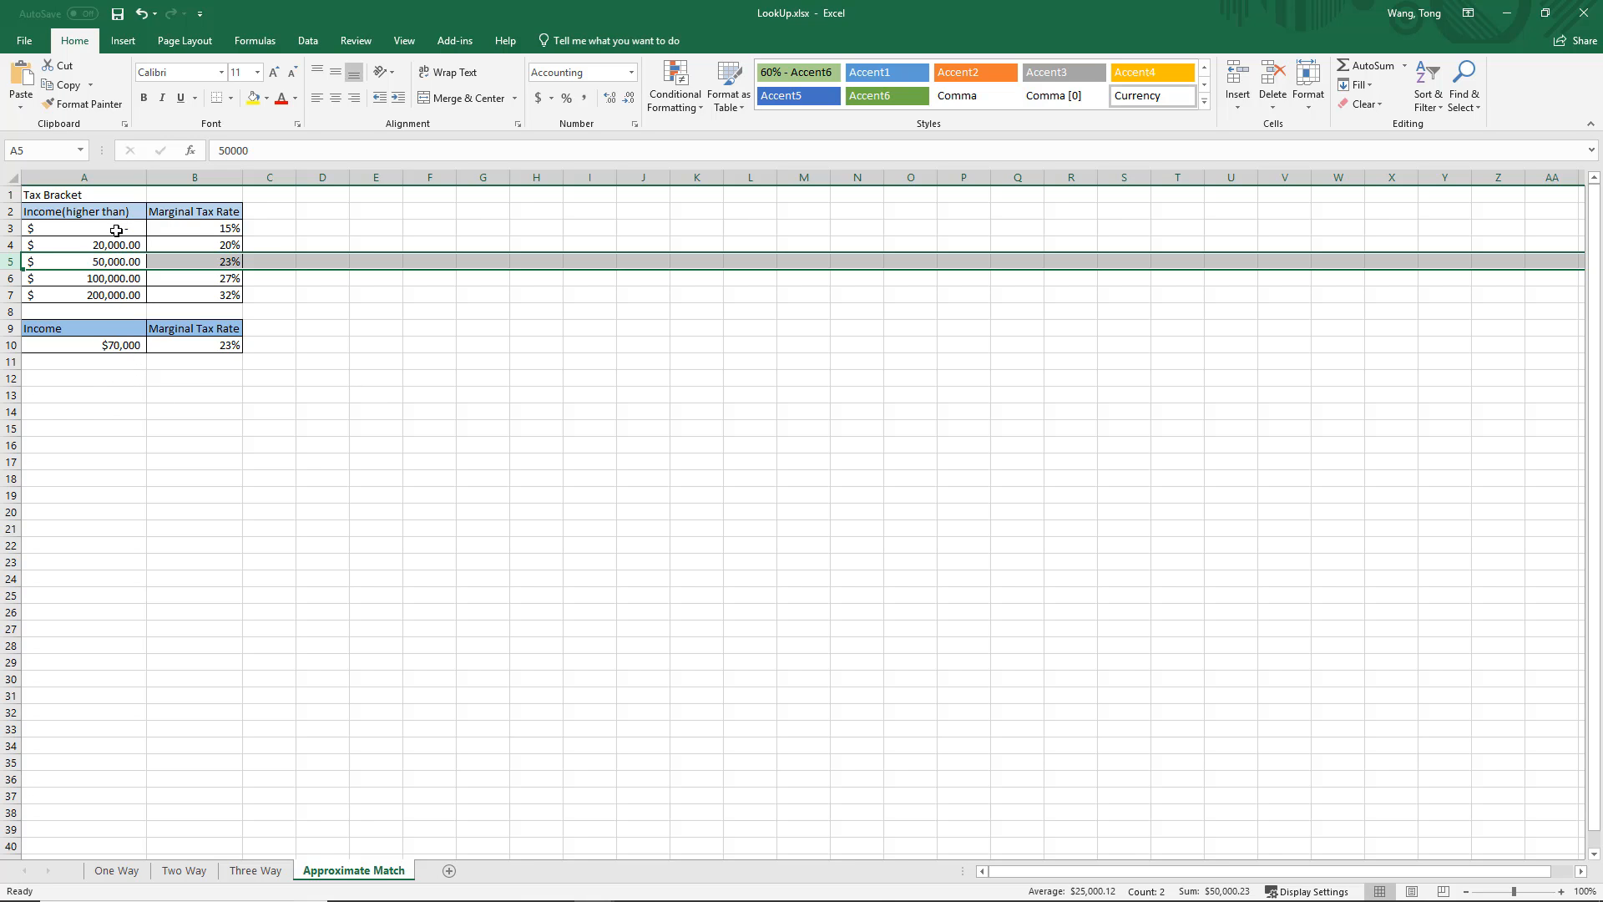
pyautogui.moveTo(114, 227); pyautogui.dragTo(130, 311)
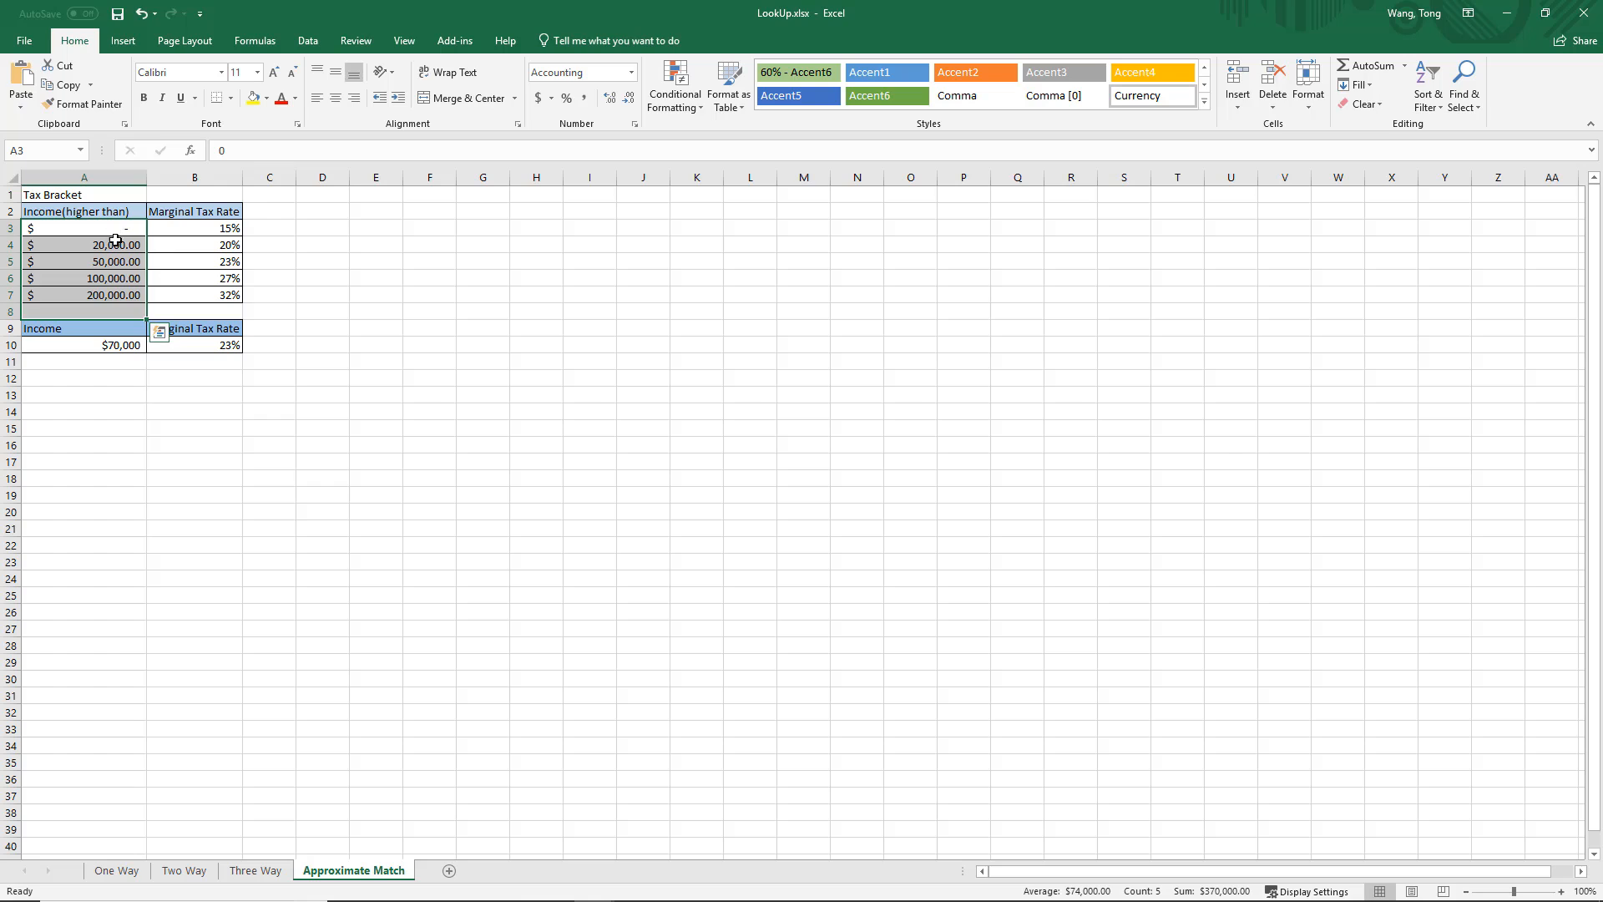
pyautogui.moveTo(115, 232); pyautogui.dragTo(129, 297)
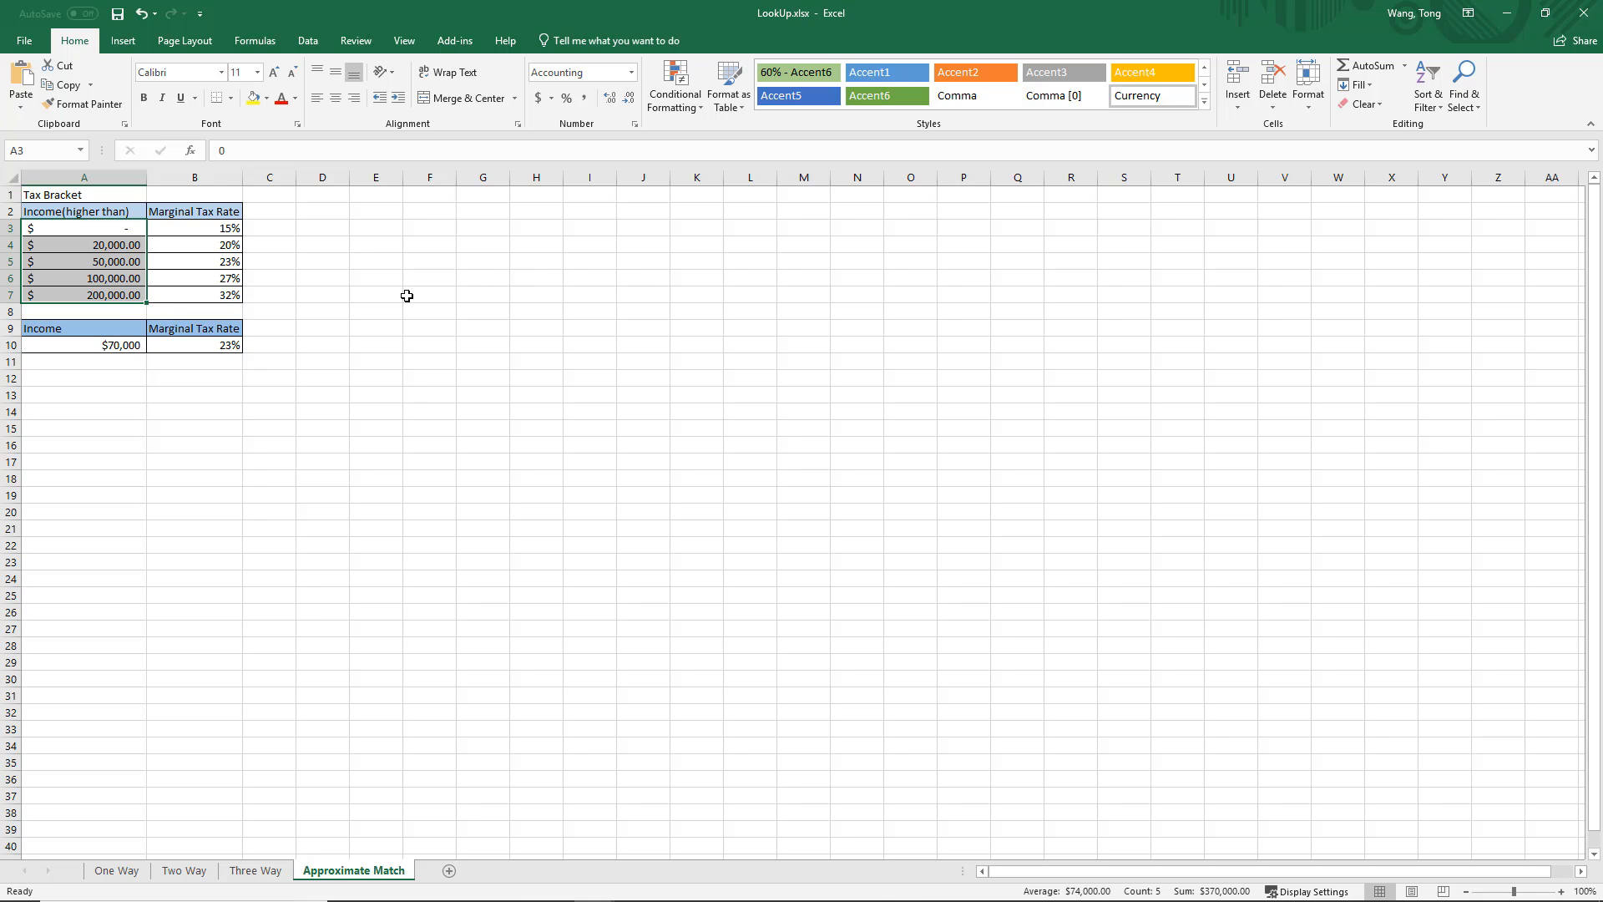
# Step: Begin an INDEX formula in B11 with the marginal tax rates B3:B7 as the array
pyautogui.click(221, 360)
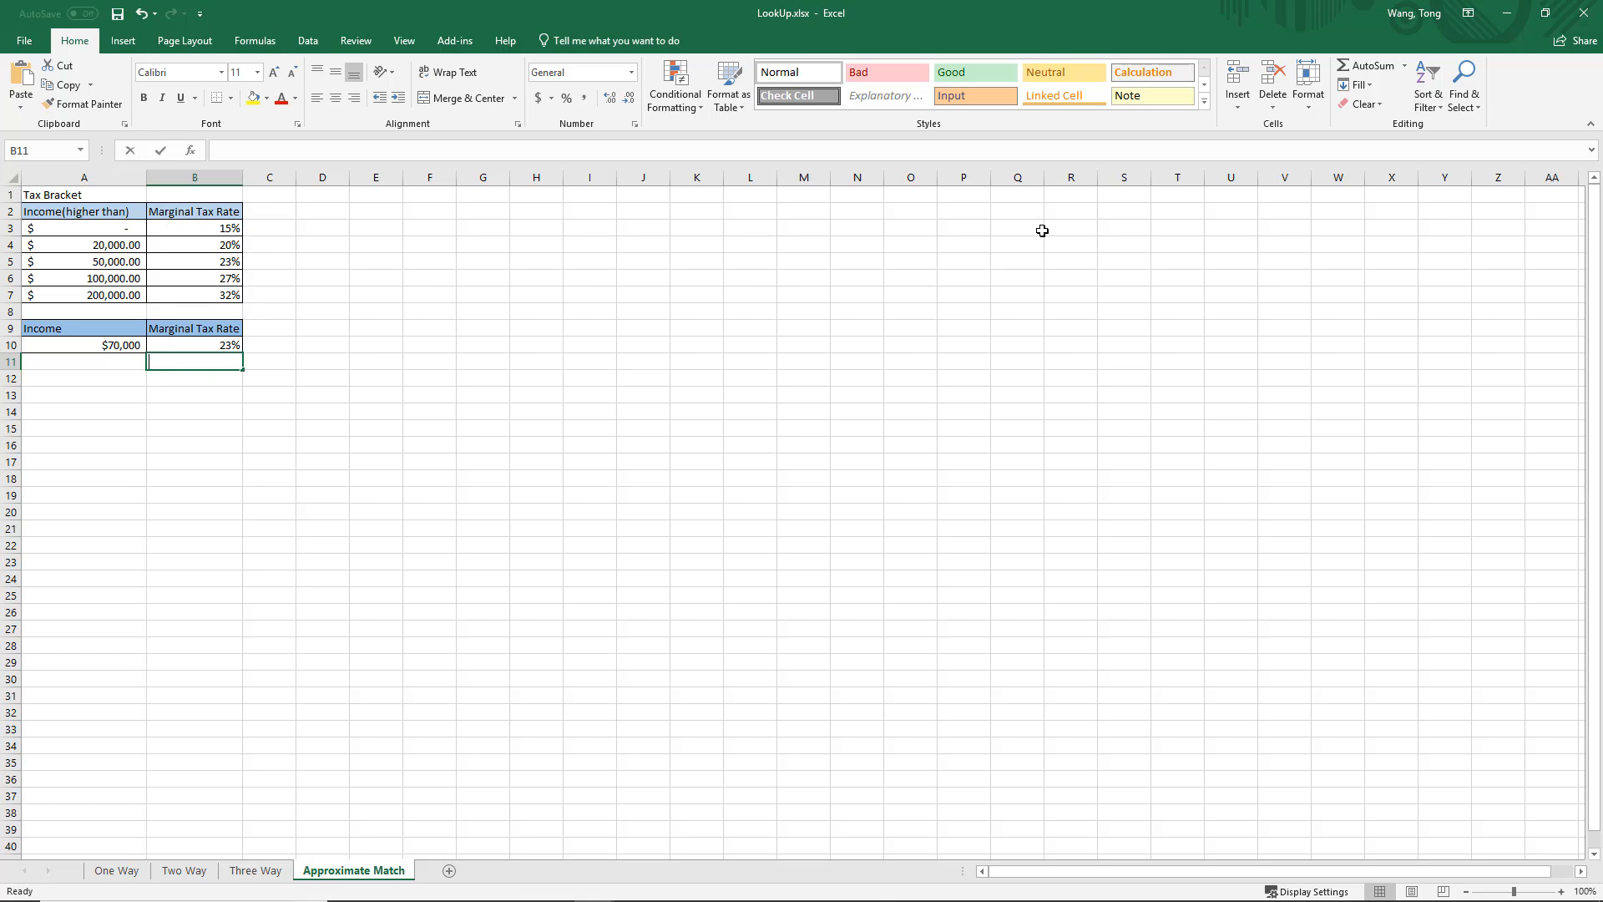
pyautogui.write('=index(')
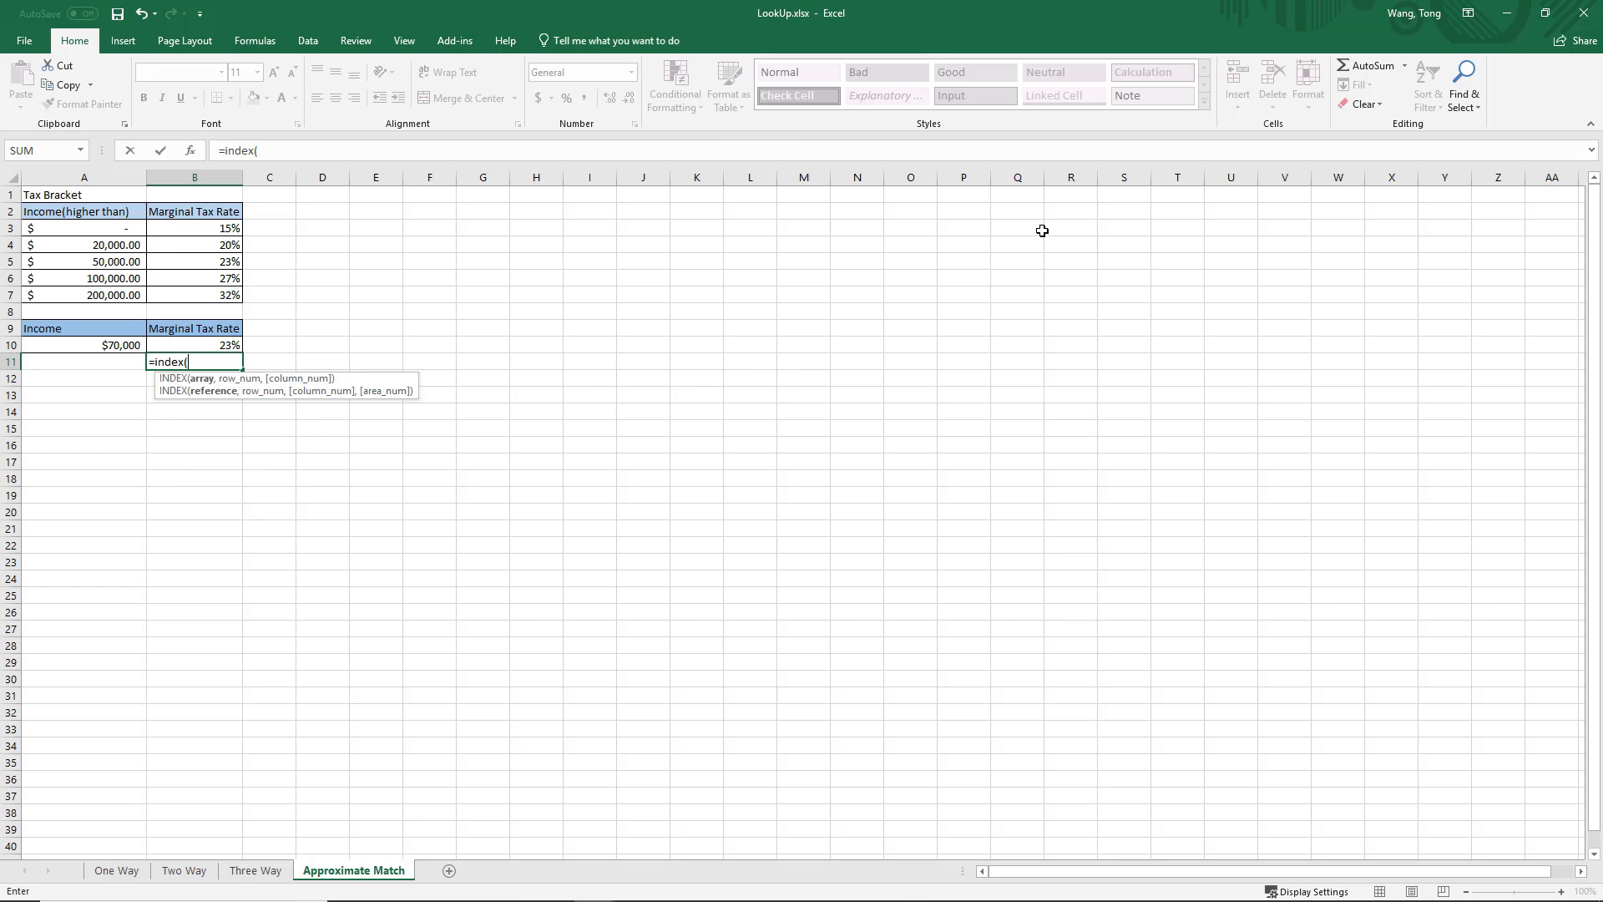
pyautogui.press('Up')
pyautogui.press('Up')
pyautogui.press('Up')
pyautogui.press('Up')
pyautogui.press('Up')
pyautogui.press('Up')
pyautogui.press('Up')
pyautogui.press('Up')
pyautogui.hotkey('shift', 'Down')
pyautogui.hotkey('shift', 'Down')
pyautogui.hotkey('shift', 'Down')
pyautogui.hotkey('shift', 'Down')
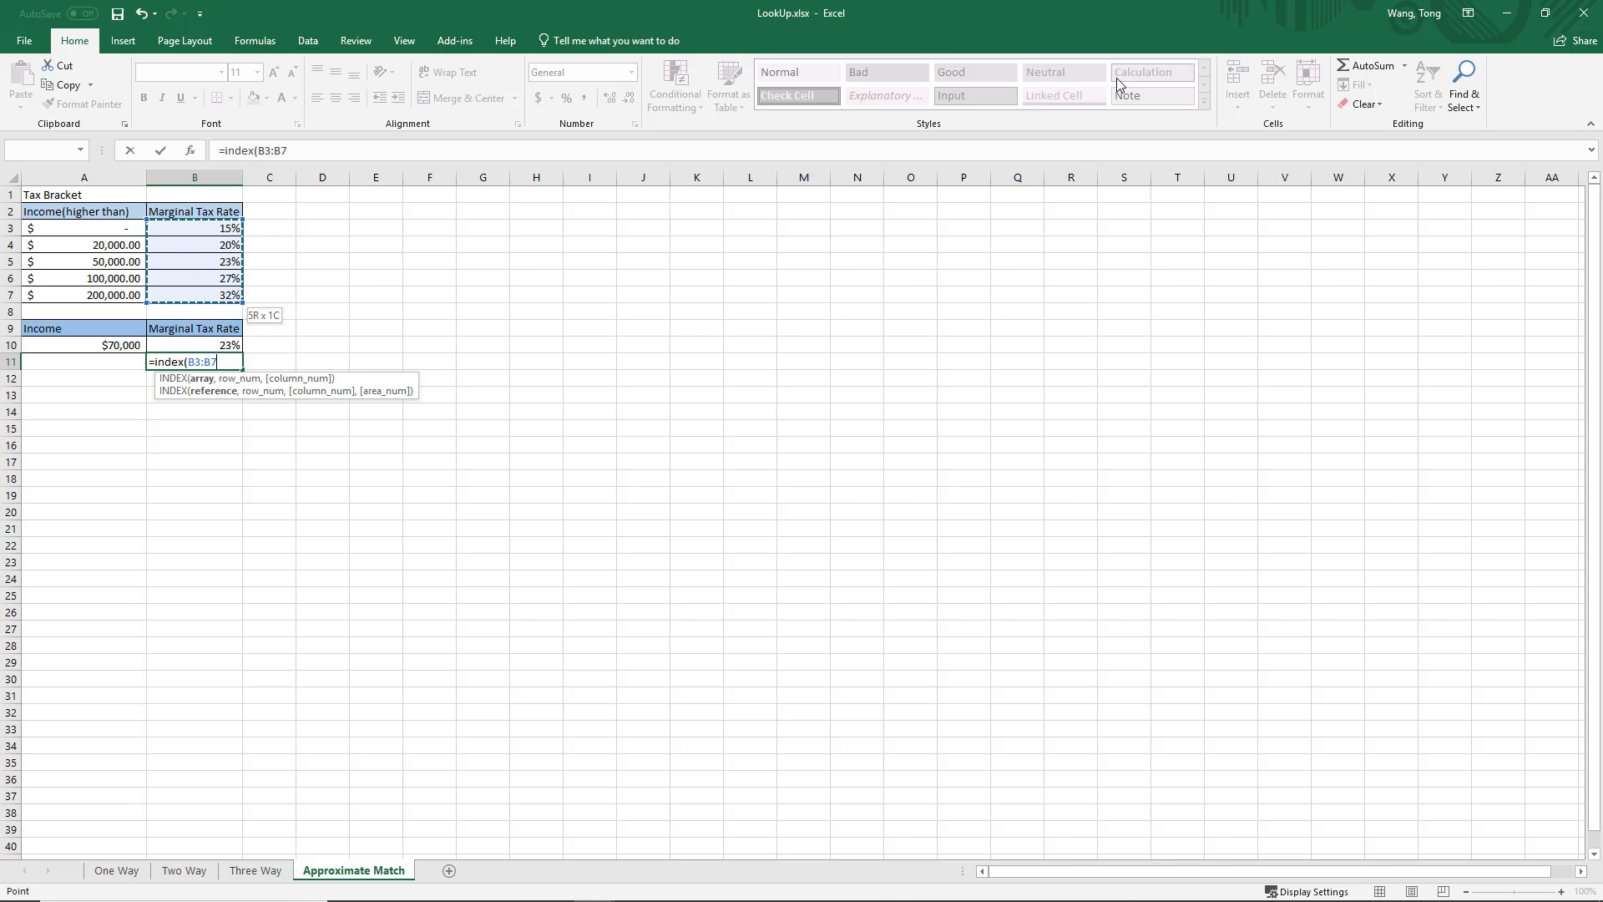
# Step: Nest a MATCH in B11's INDEX formula with A10 as the lookup value and income thresholds A3:A7 as the lookup array
pyautogui.write(', match(')
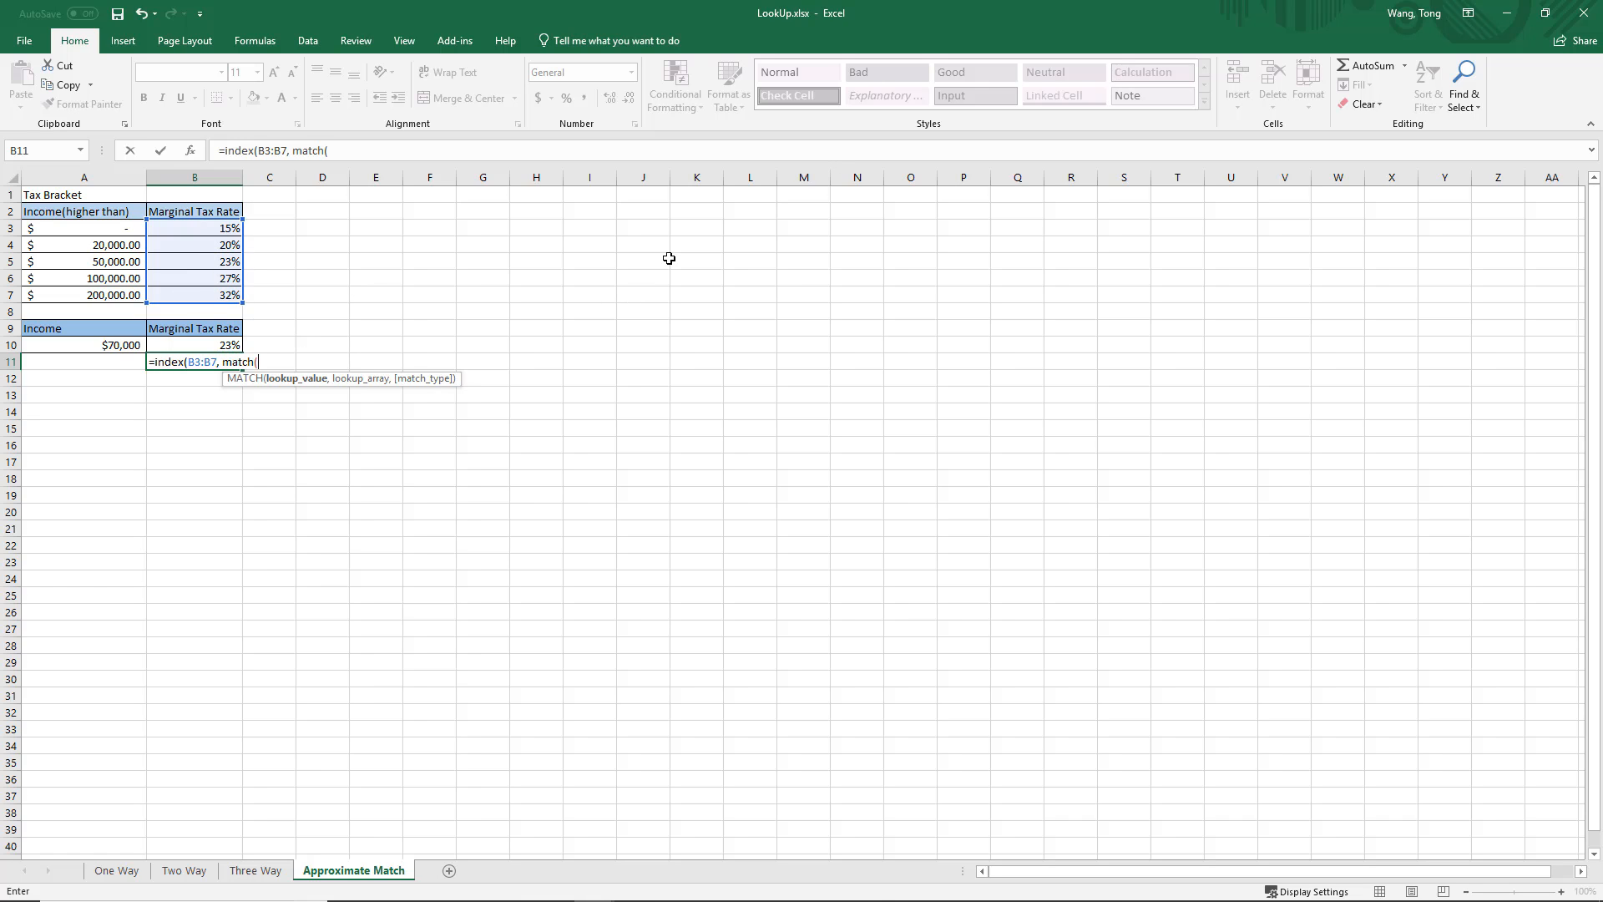
pyautogui.press('Left')
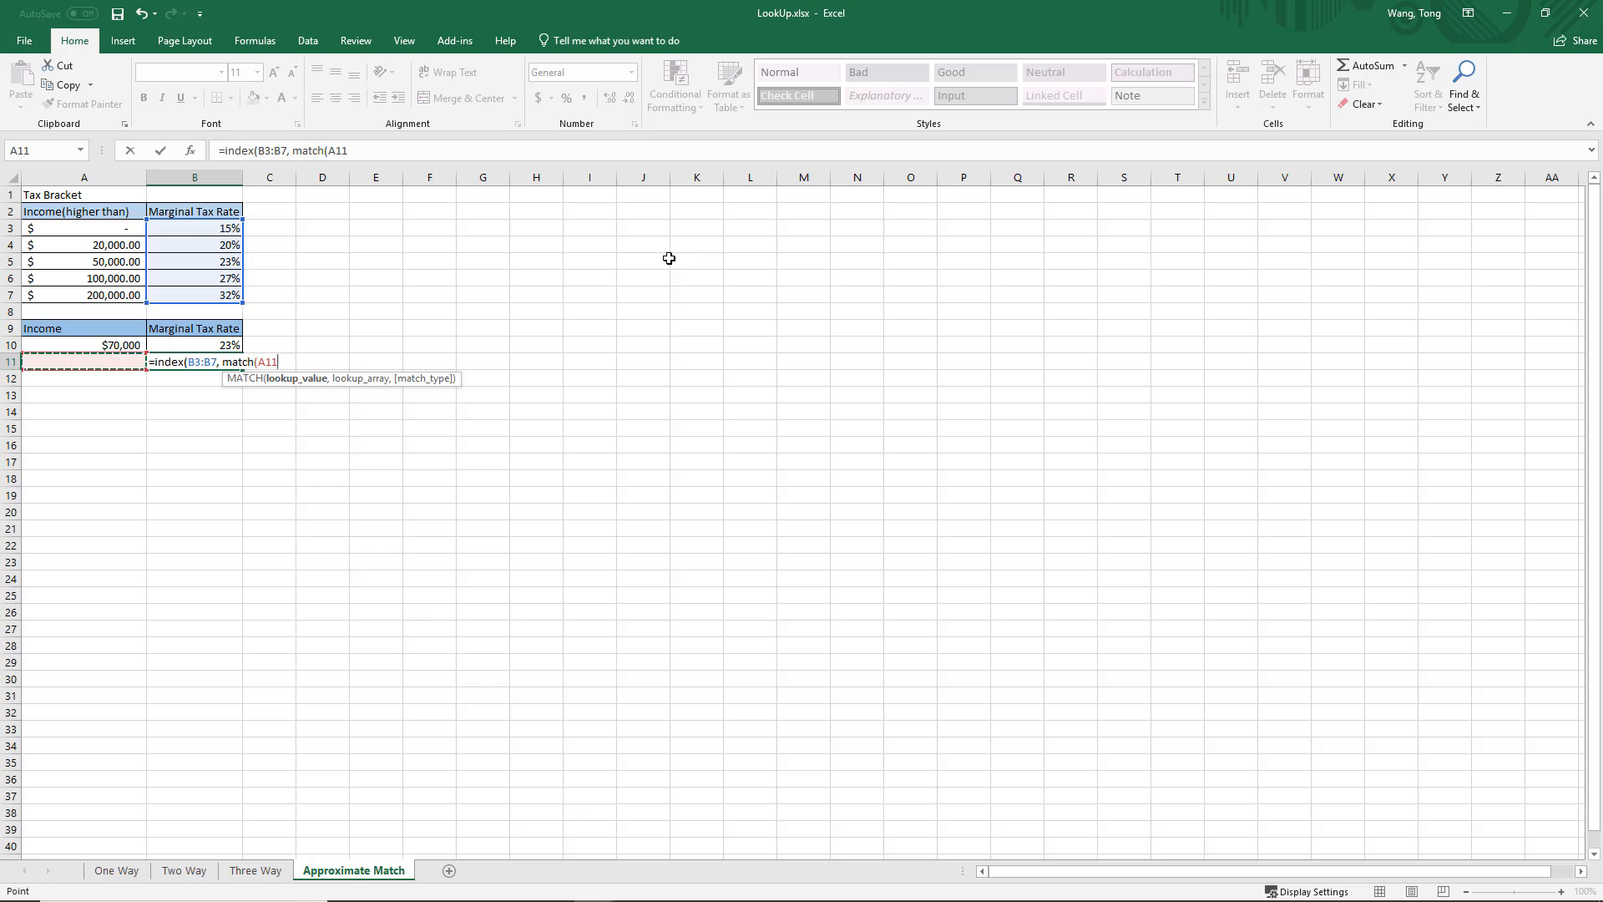
pyautogui.press('Up')
pyautogui.write(',')
pyautogui.press('Up')
pyautogui.press('Up')
pyautogui.press('Left')
pyautogui.press('Up')
pyautogui.press('Up')
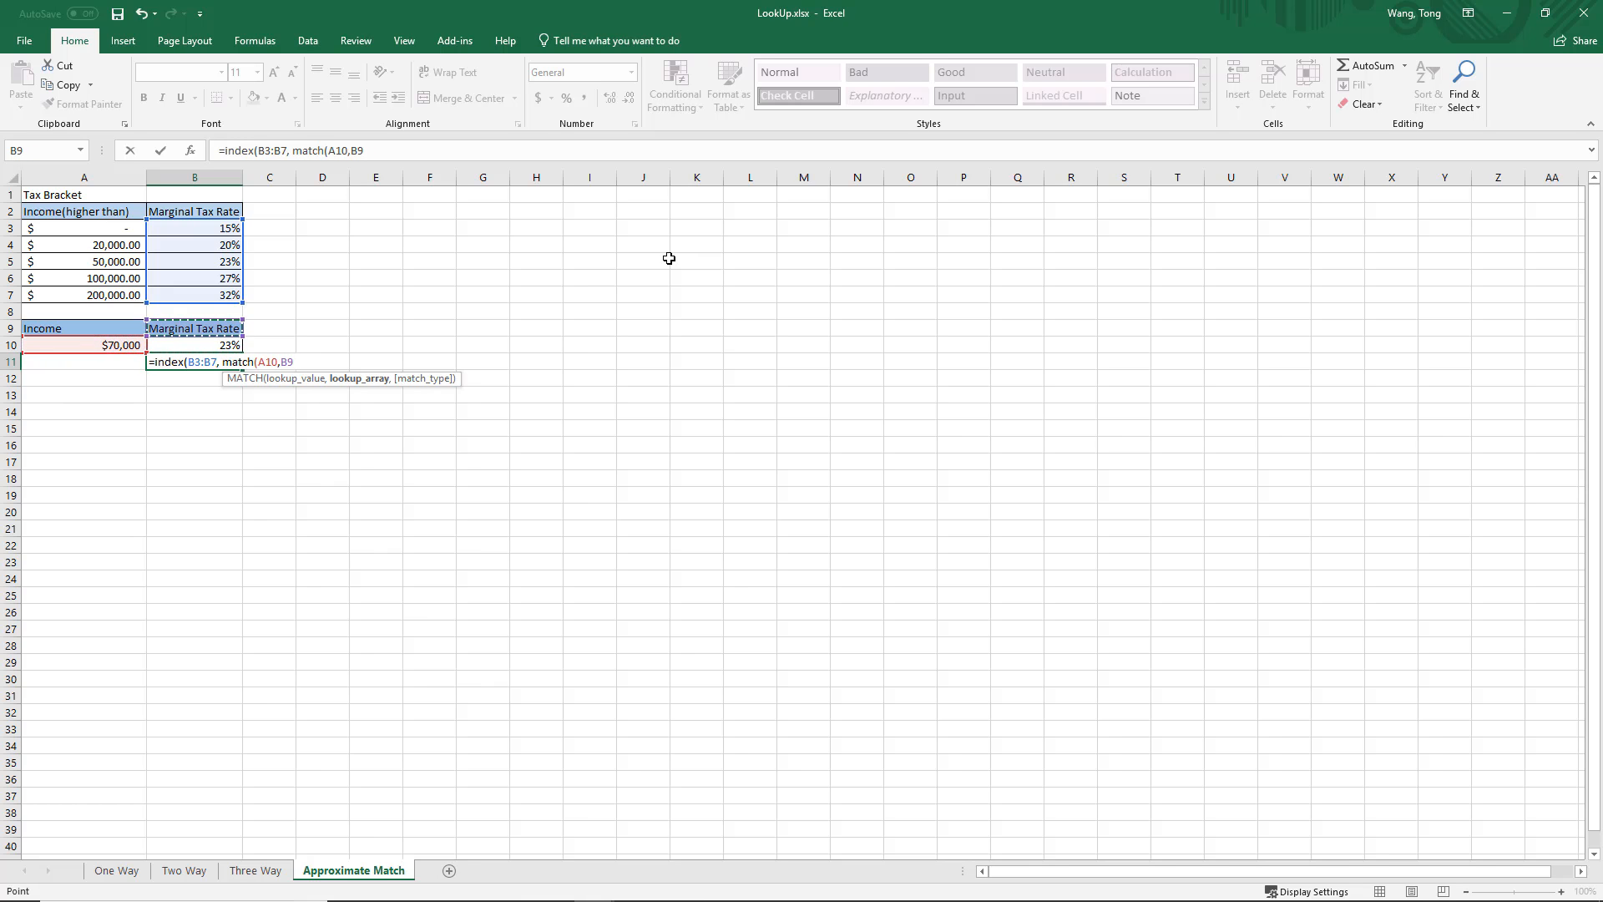
pyautogui.hotkey('shift', 'Up')
pyautogui.hotkey('shift', 'Up')
pyautogui.hotkey('shift', 'Up')
pyautogui.hotkey('shift', 'Up')
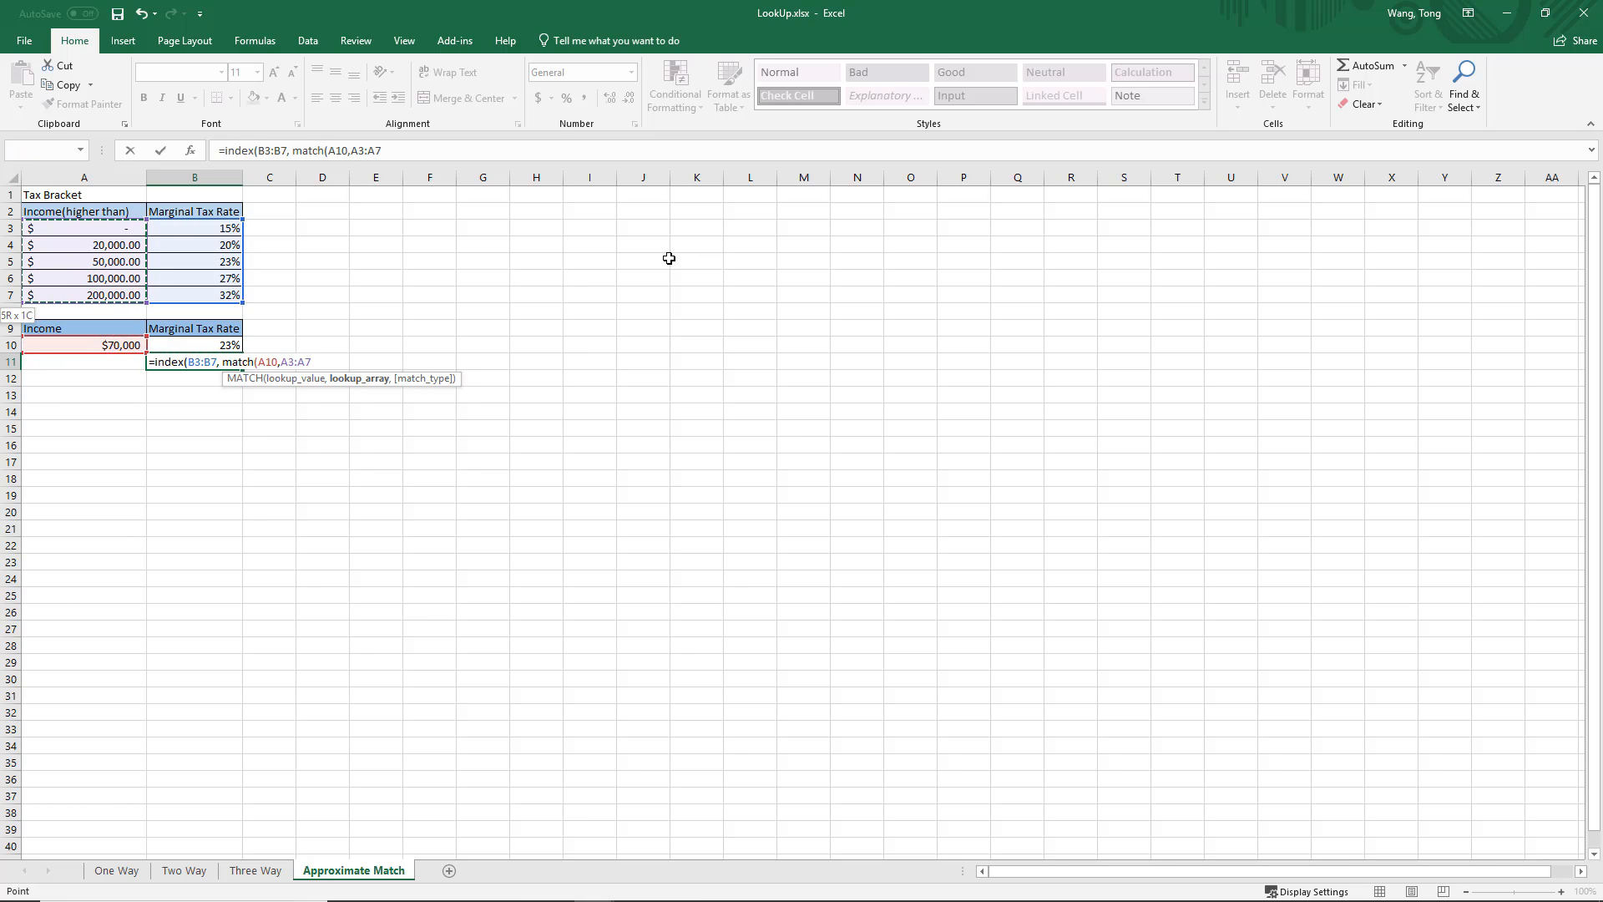
# Step: Complete B11's formula with match type 1 (Less than) and format the cell as a percentage
pyautogui.write(',1')
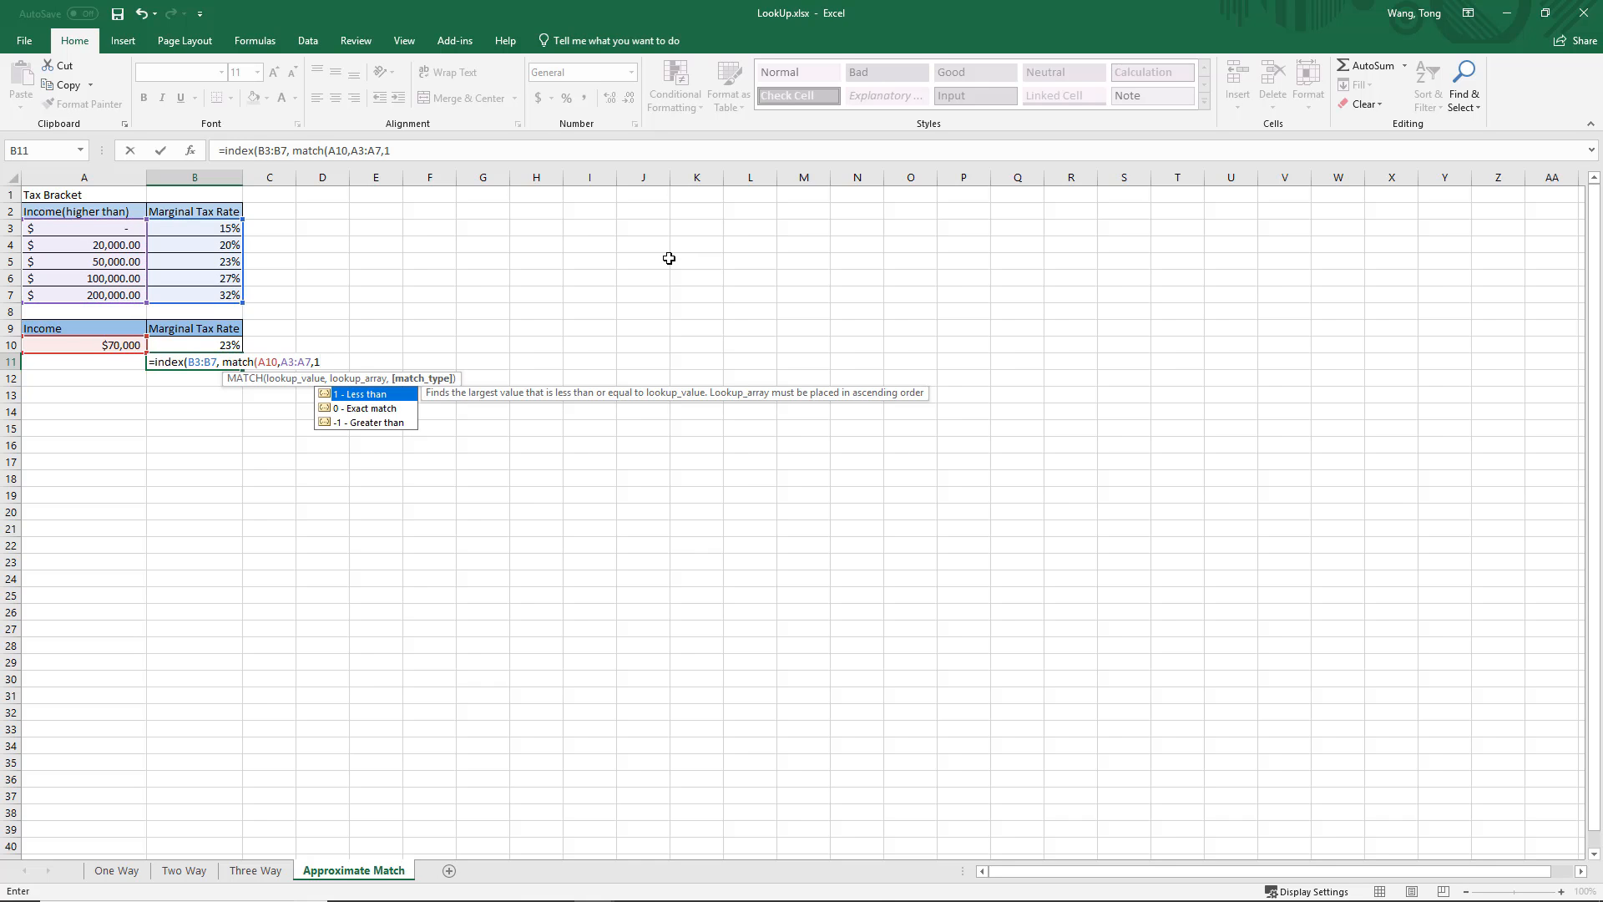
pyautogui.write(')')
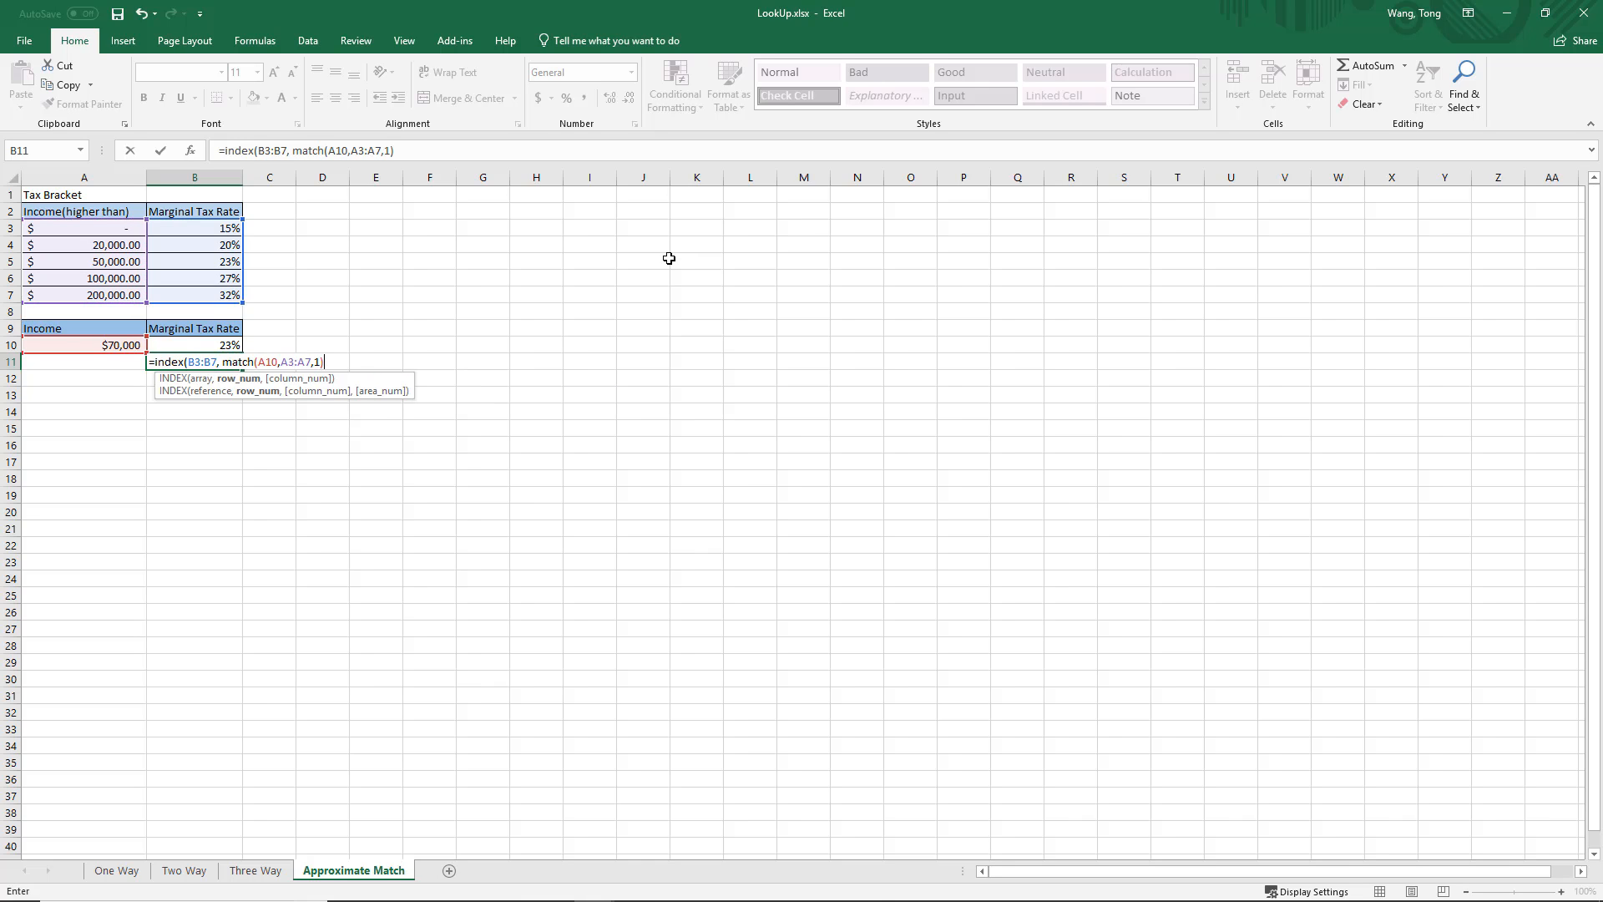
pyautogui.write(')')
pyautogui.press('Return')
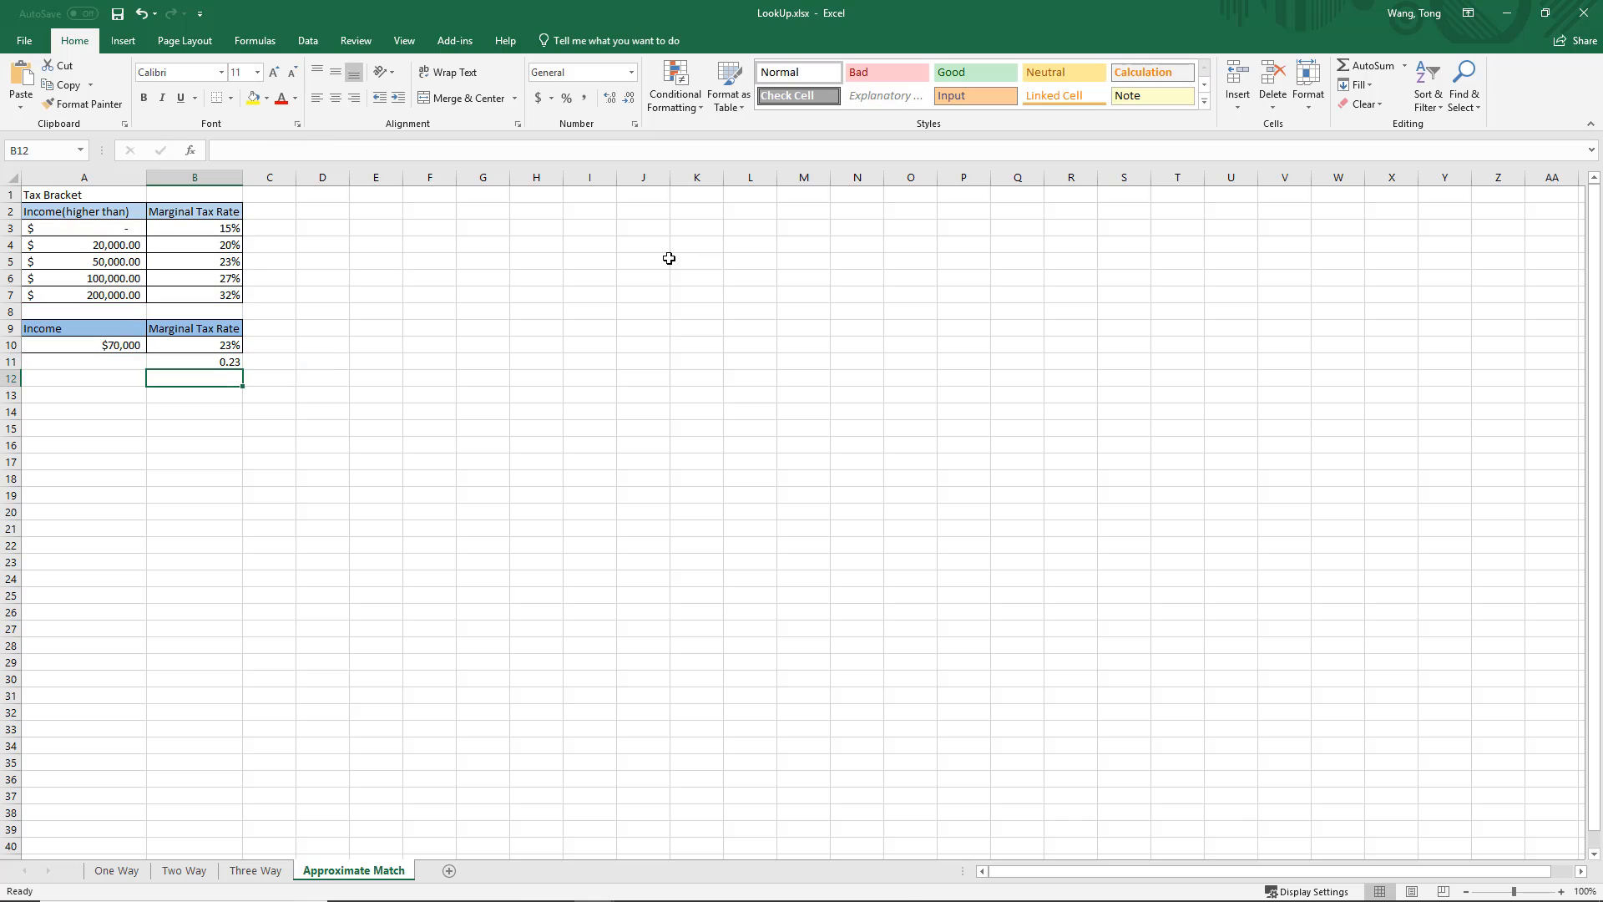
pyautogui.click(229, 361)
pyautogui.hotkey('ctrl', 'shift', '5')
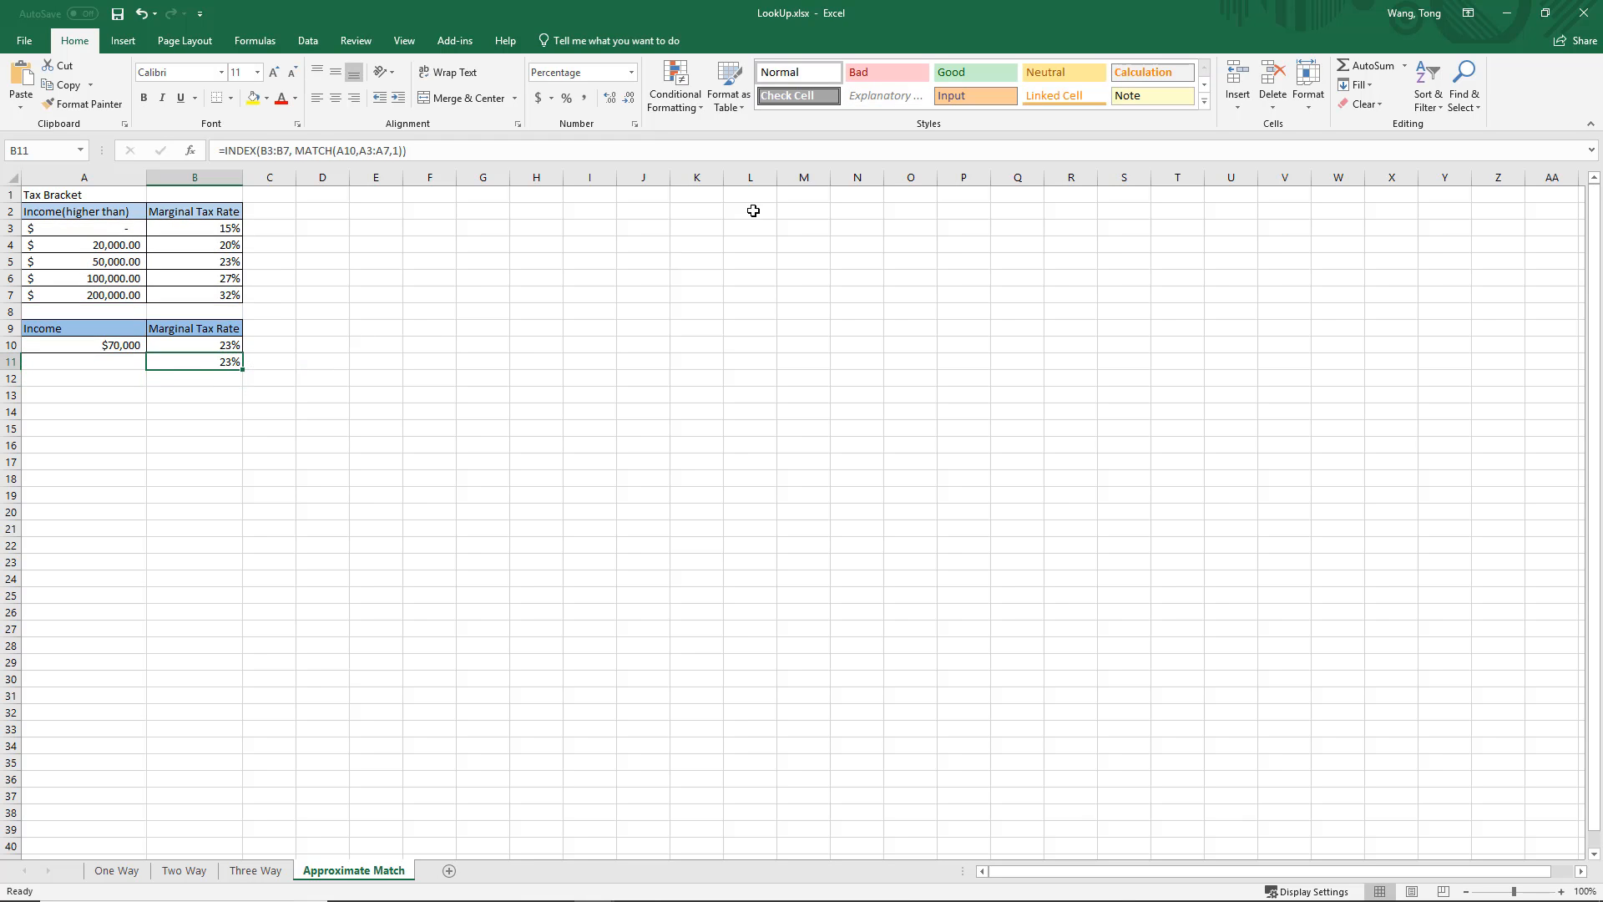
# Step: Review B11's INDEX and MATCH formula and the income in A10, and consult the tax bracket diagram in PowerPoint
pyautogui.doubleClick(223, 365)
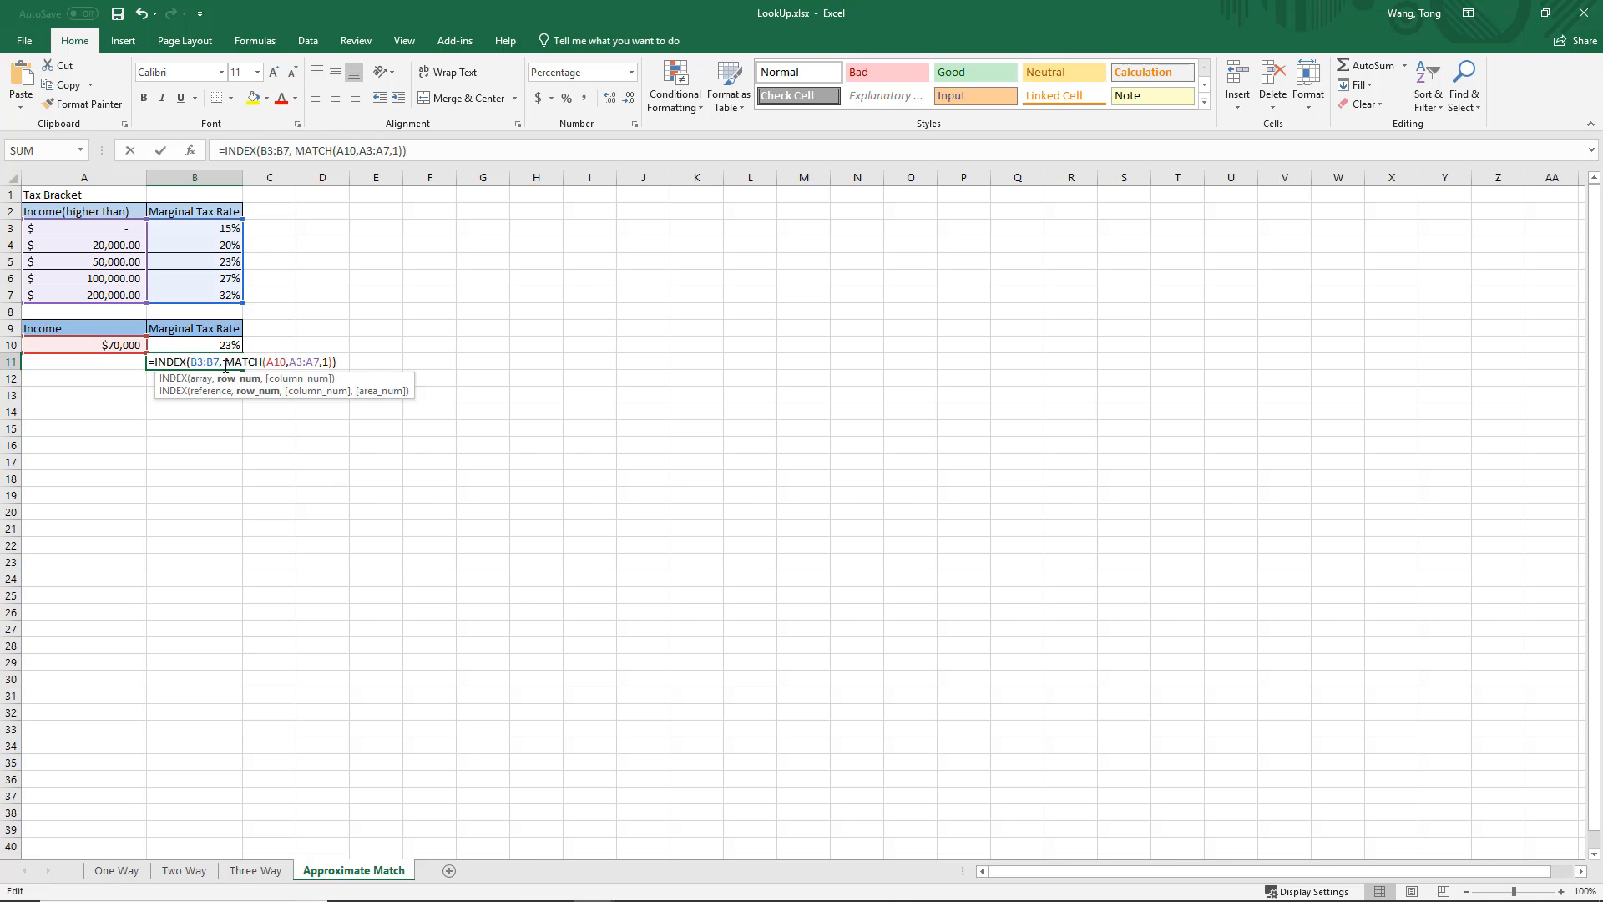
pyautogui.press('Return')
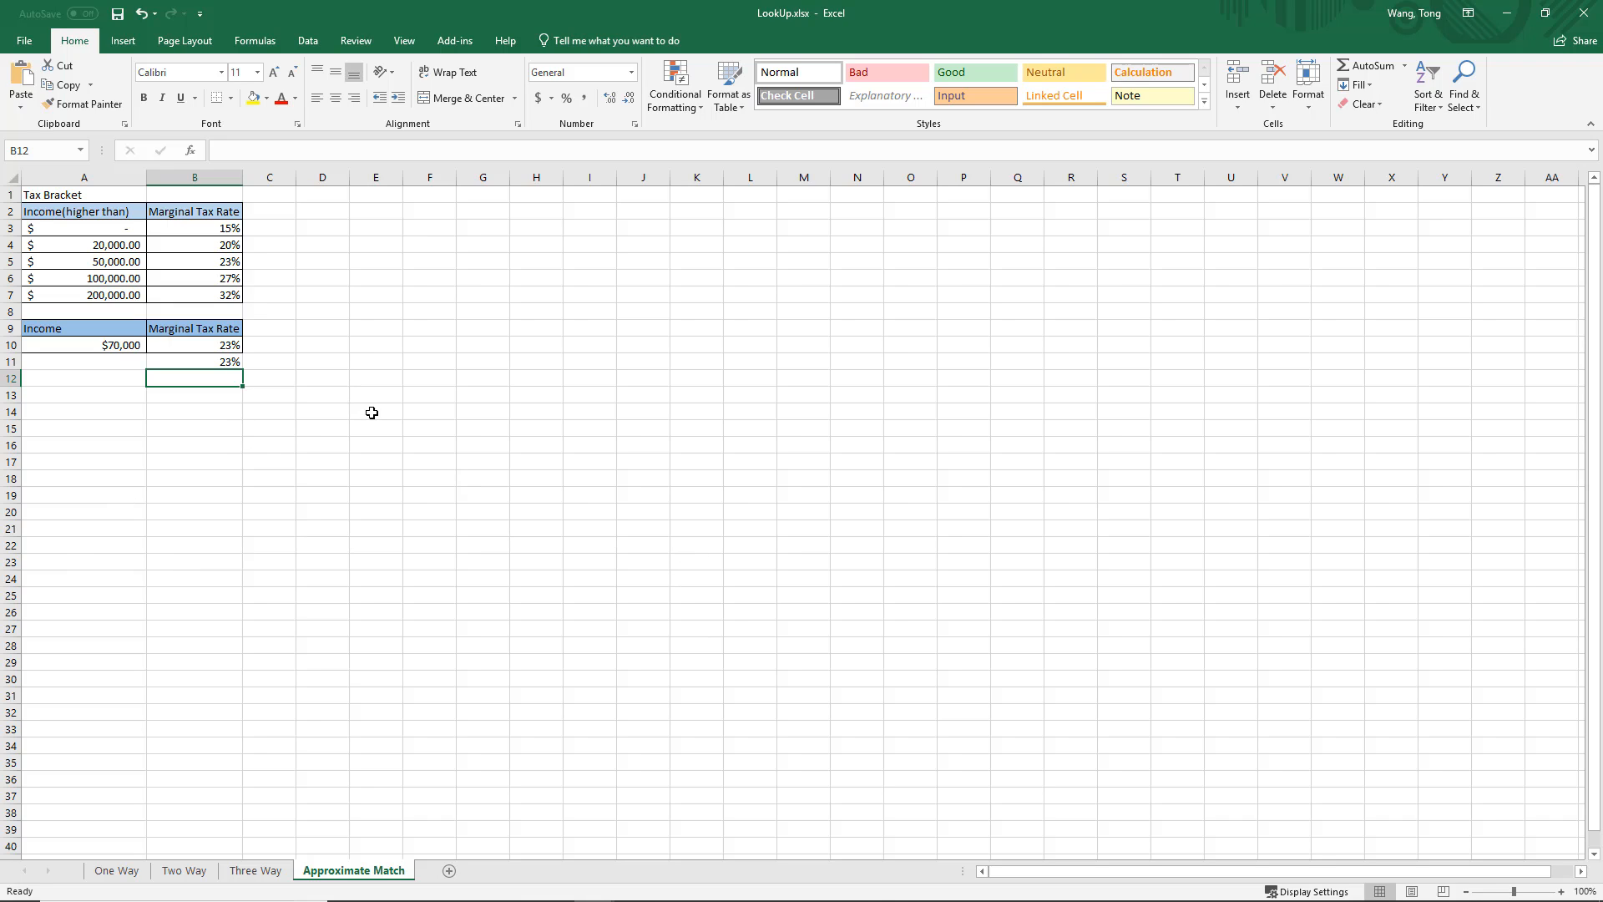
pyautogui.click(80, 351)
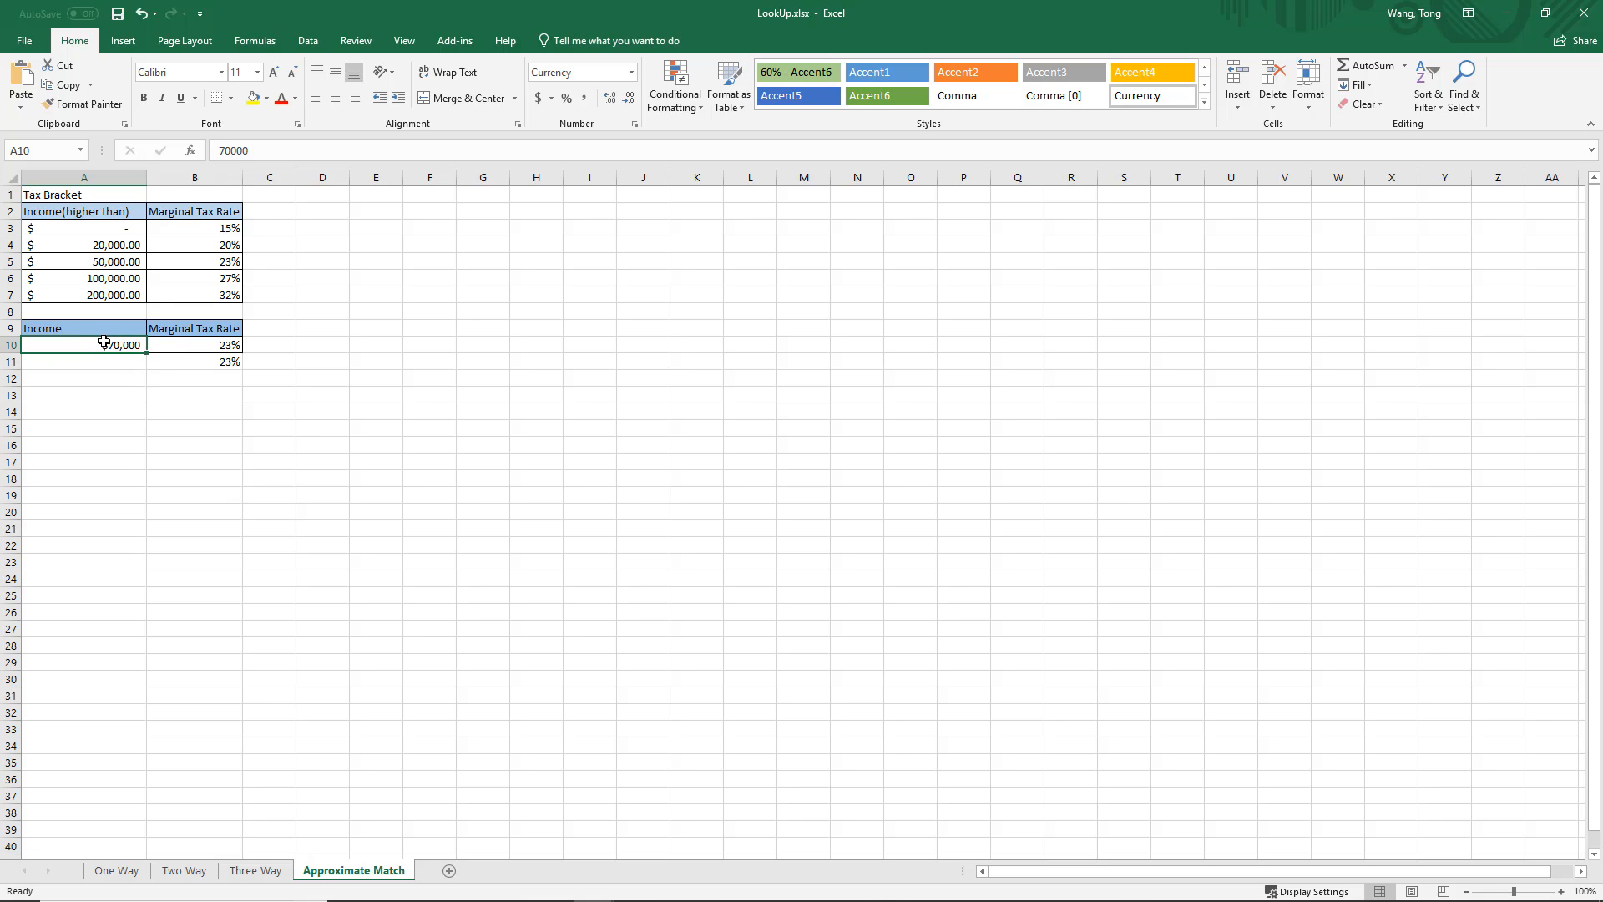
pyautogui.hotkey('alt', 'Tab')
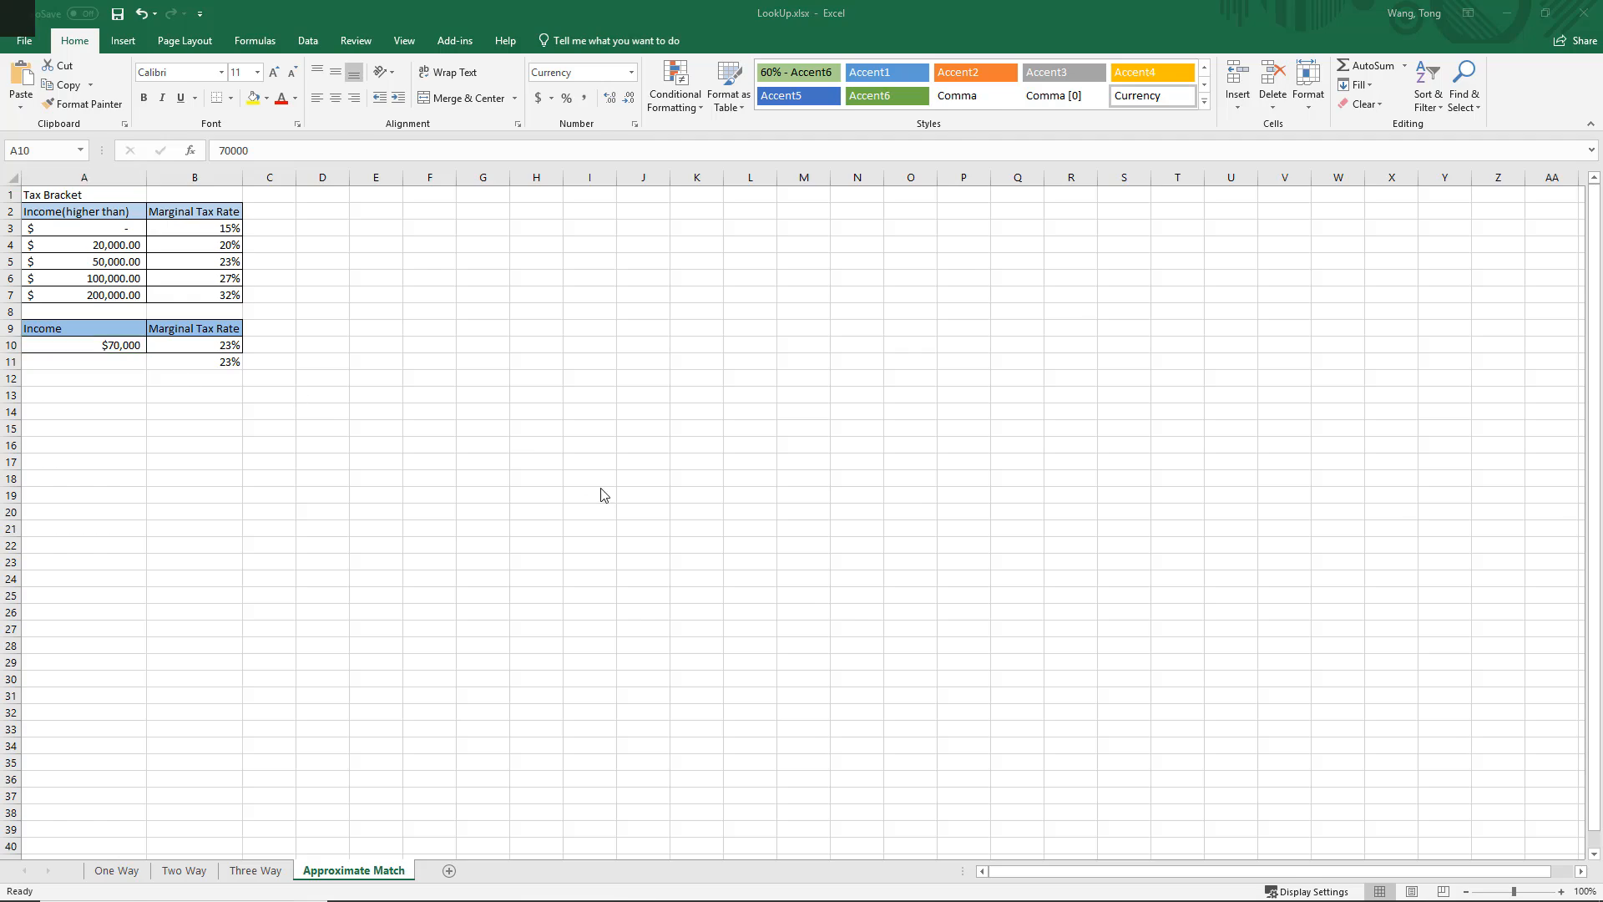
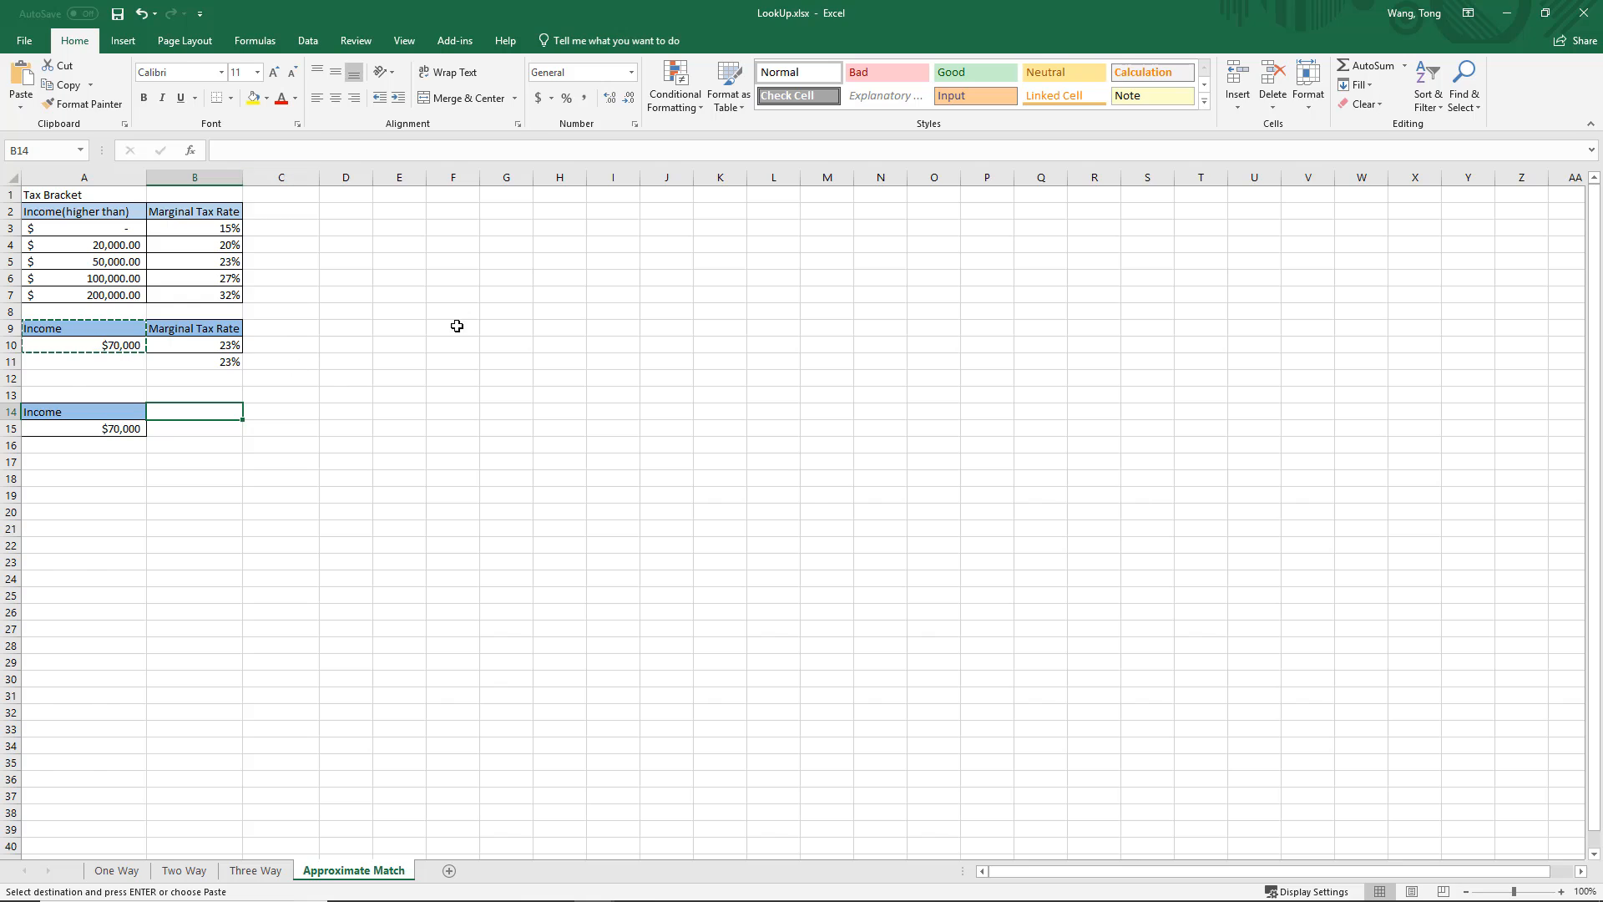
pyautogui.hotkey('alt', 'Tab')
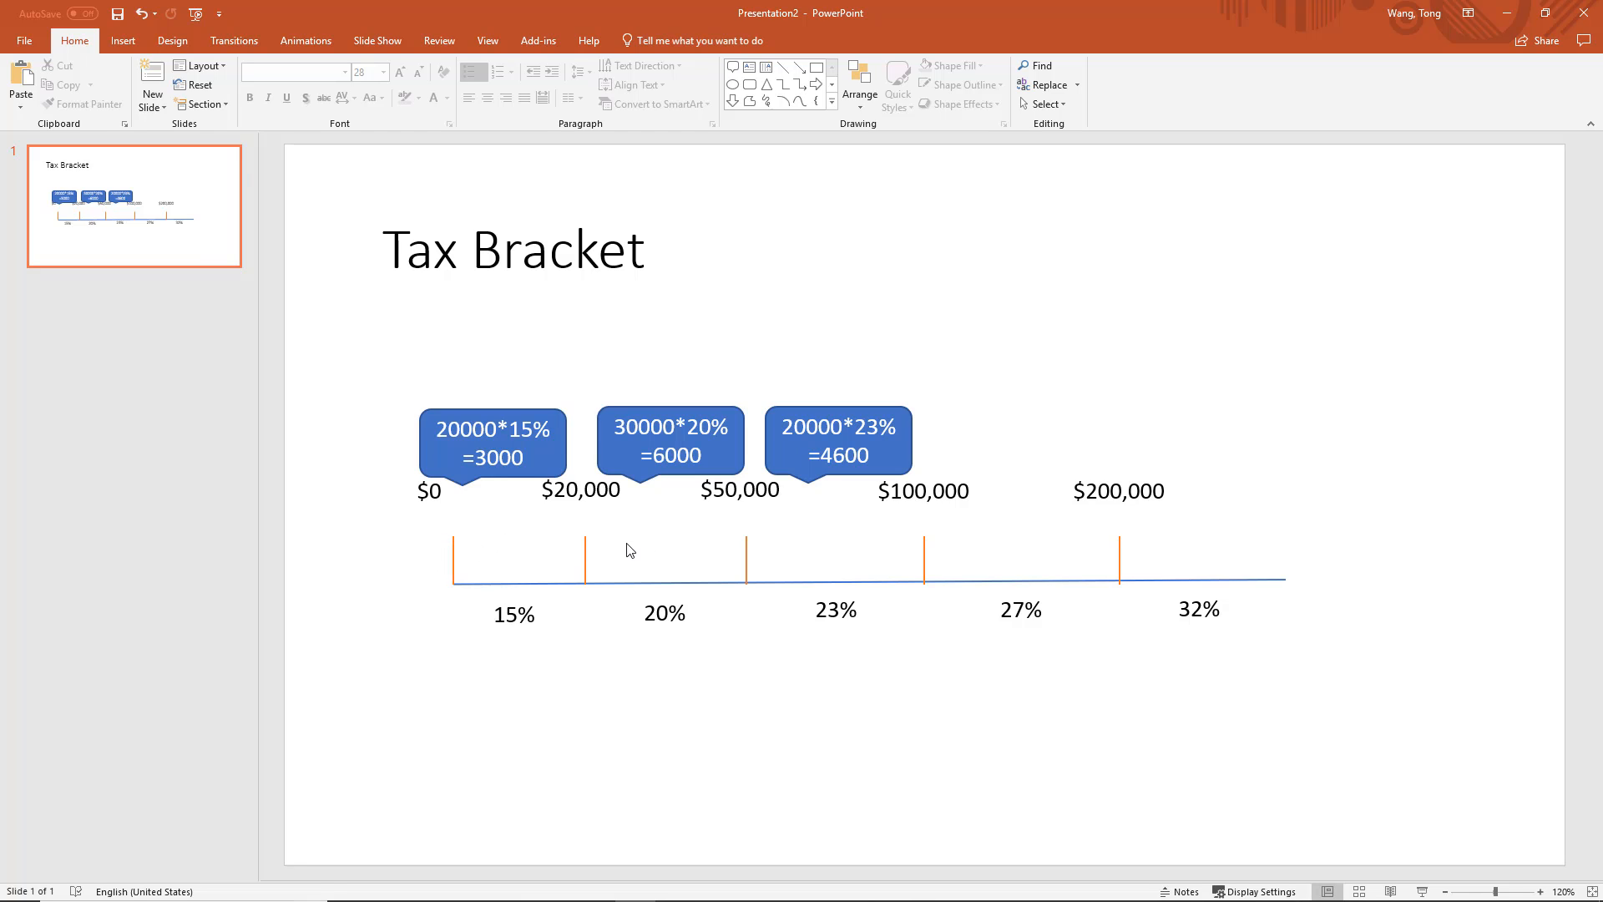
pyautogui.hotkey('alt', 'Tab')
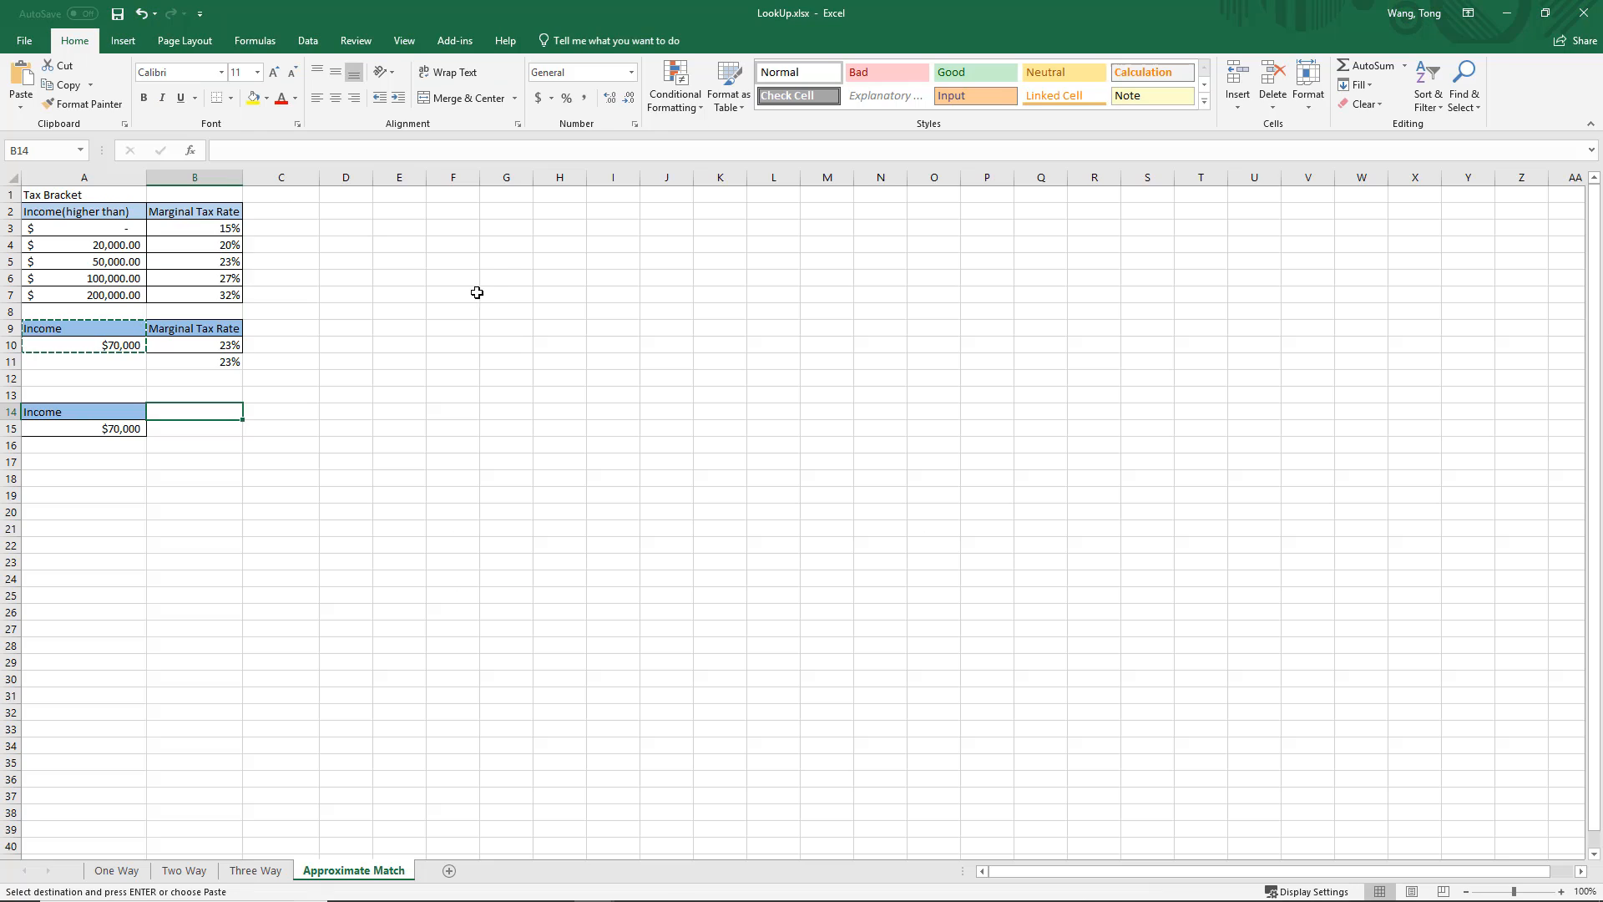
# Step: Enter =(A4-A3)*B3 in C4 to calculate the first bracket's tax, checking it against the PowerPoint diagram
pyautogui.click(271, 244)
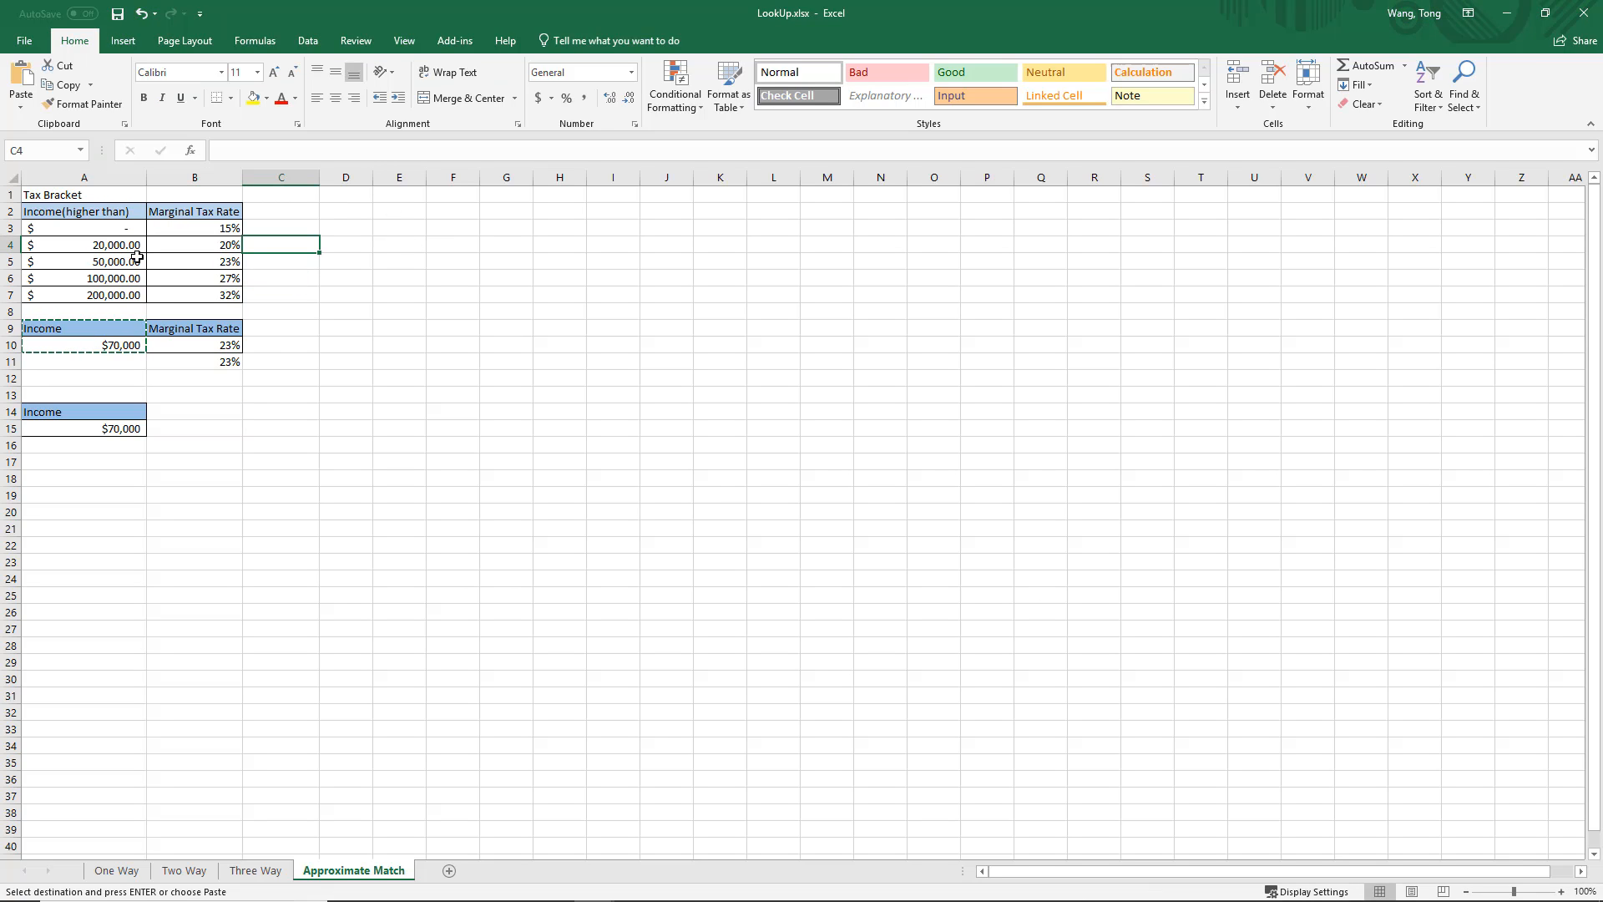
pyautogui.write('=')
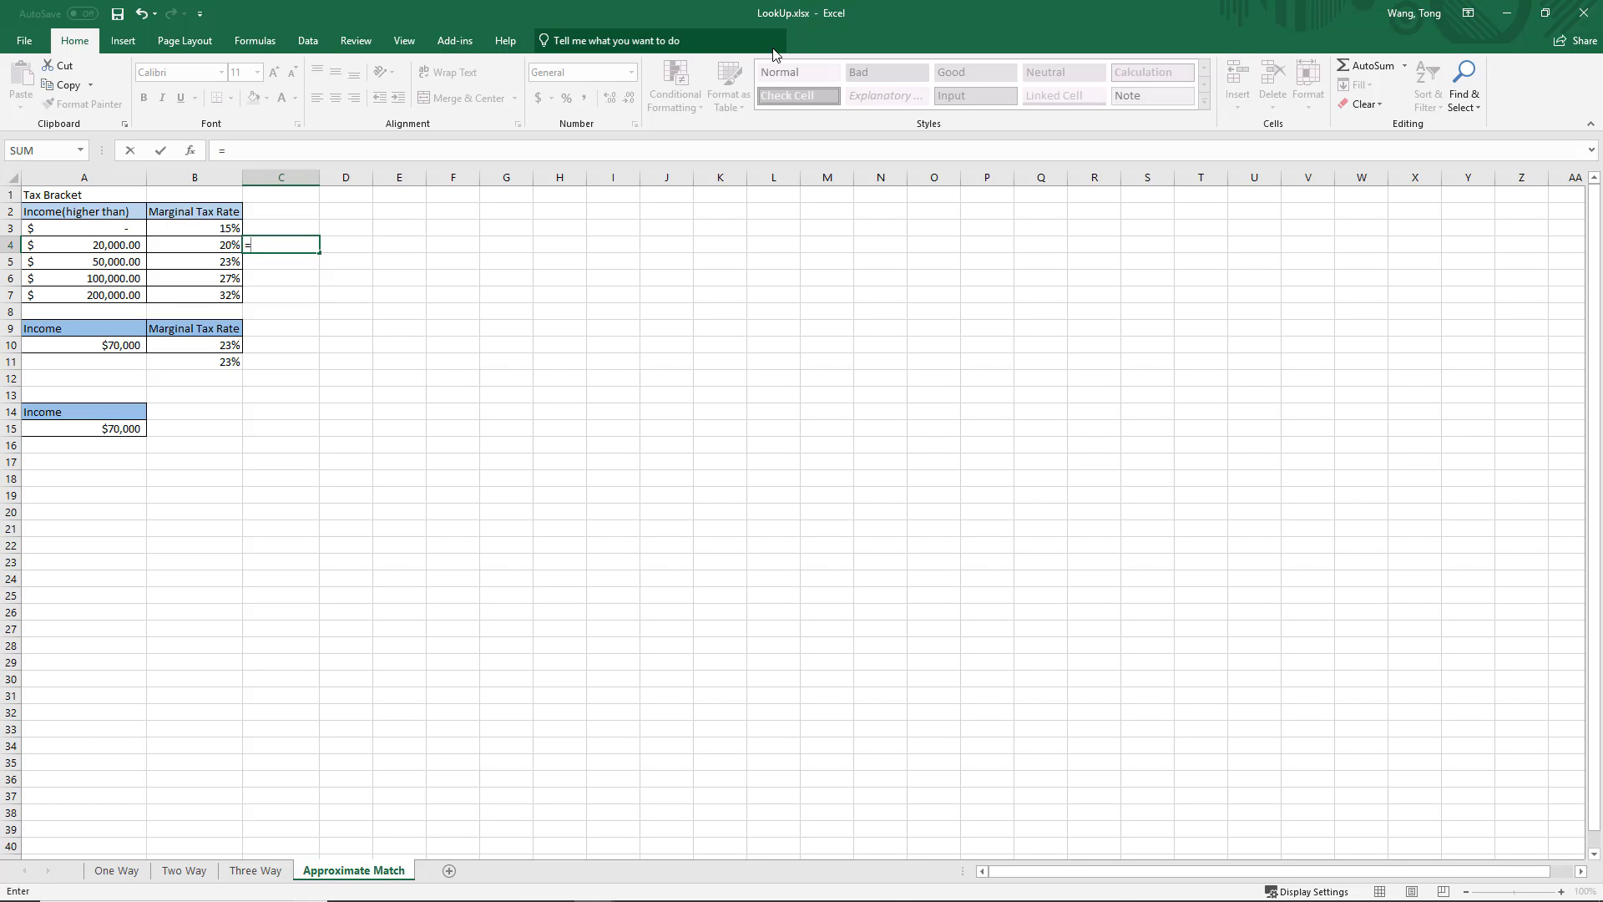
pyautogui.write('(a4-a3)*')
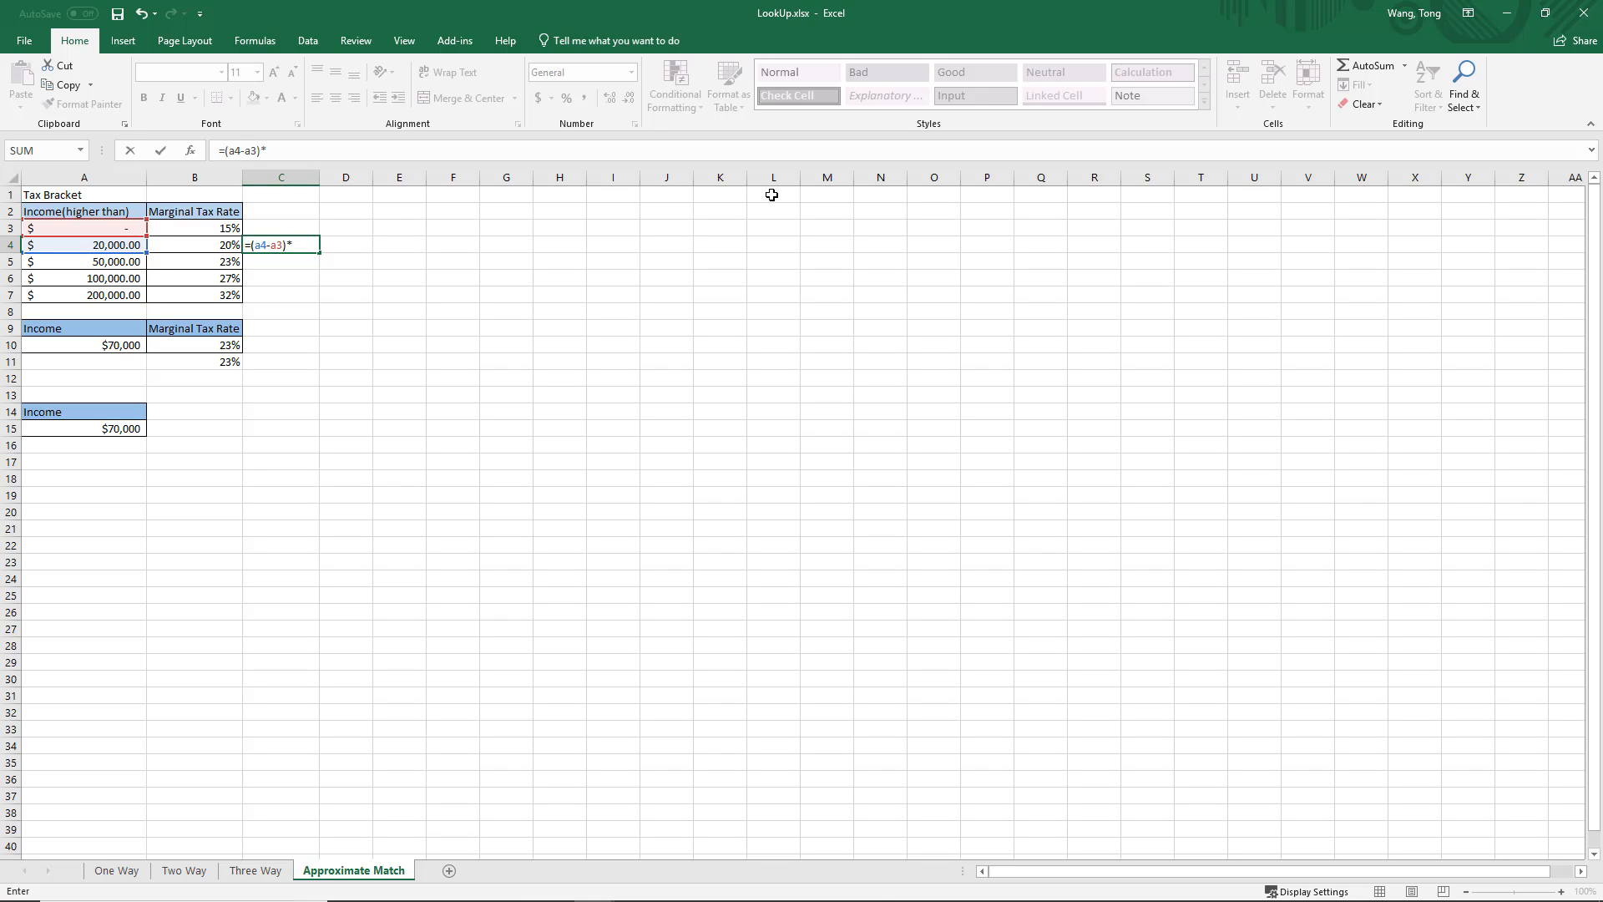
pyautogui.write('b3')
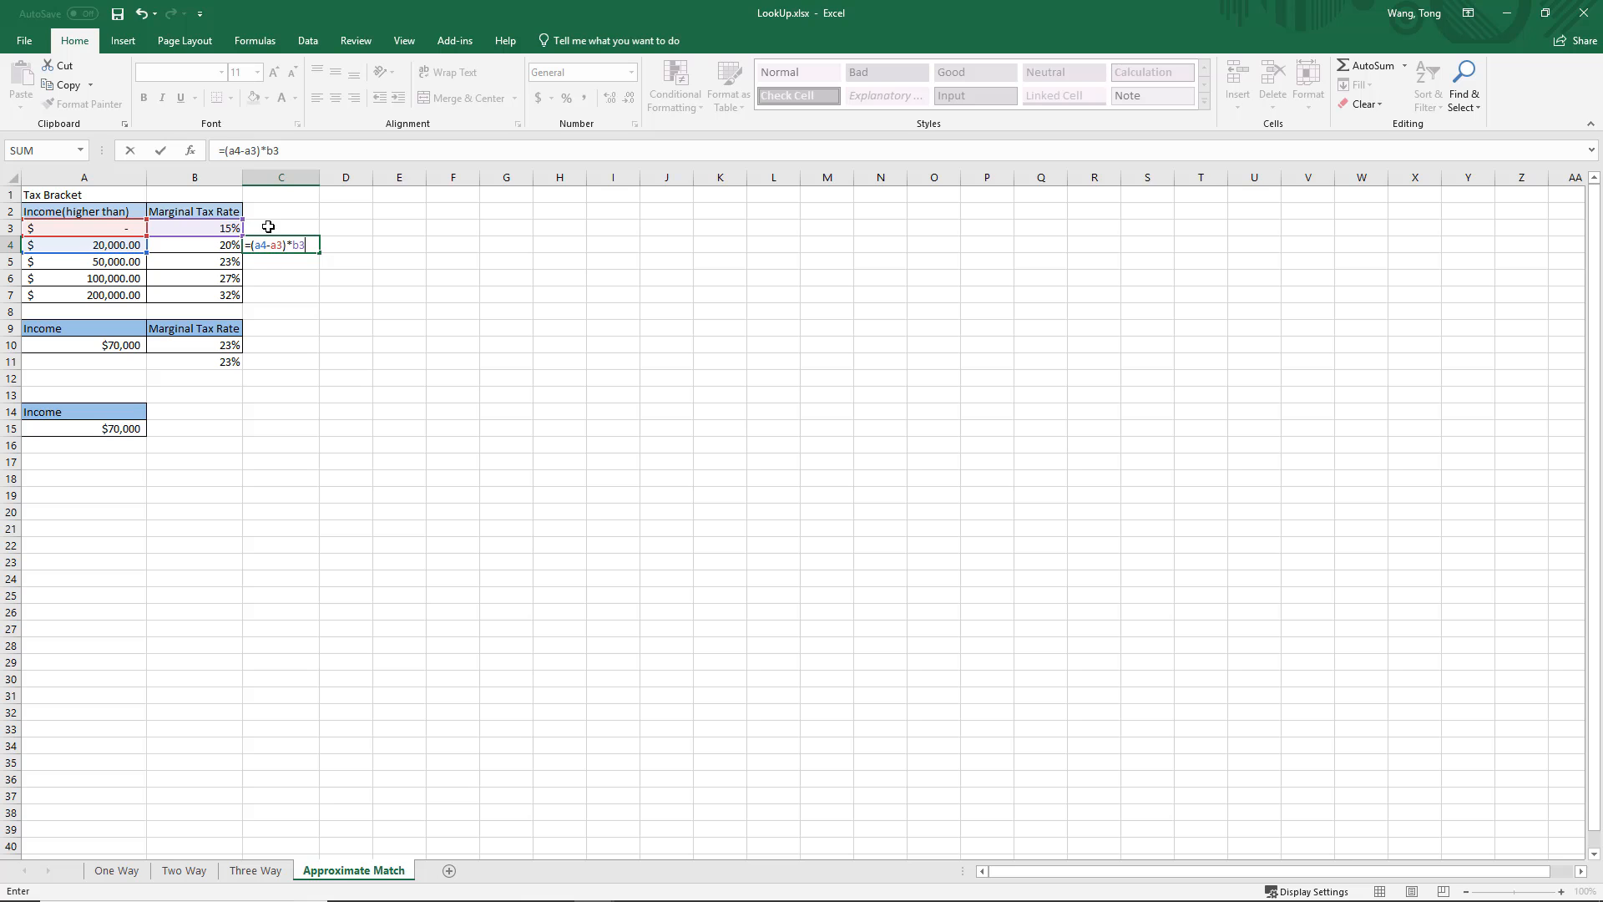
pyautogui.hotkey('alt', 'Tab')
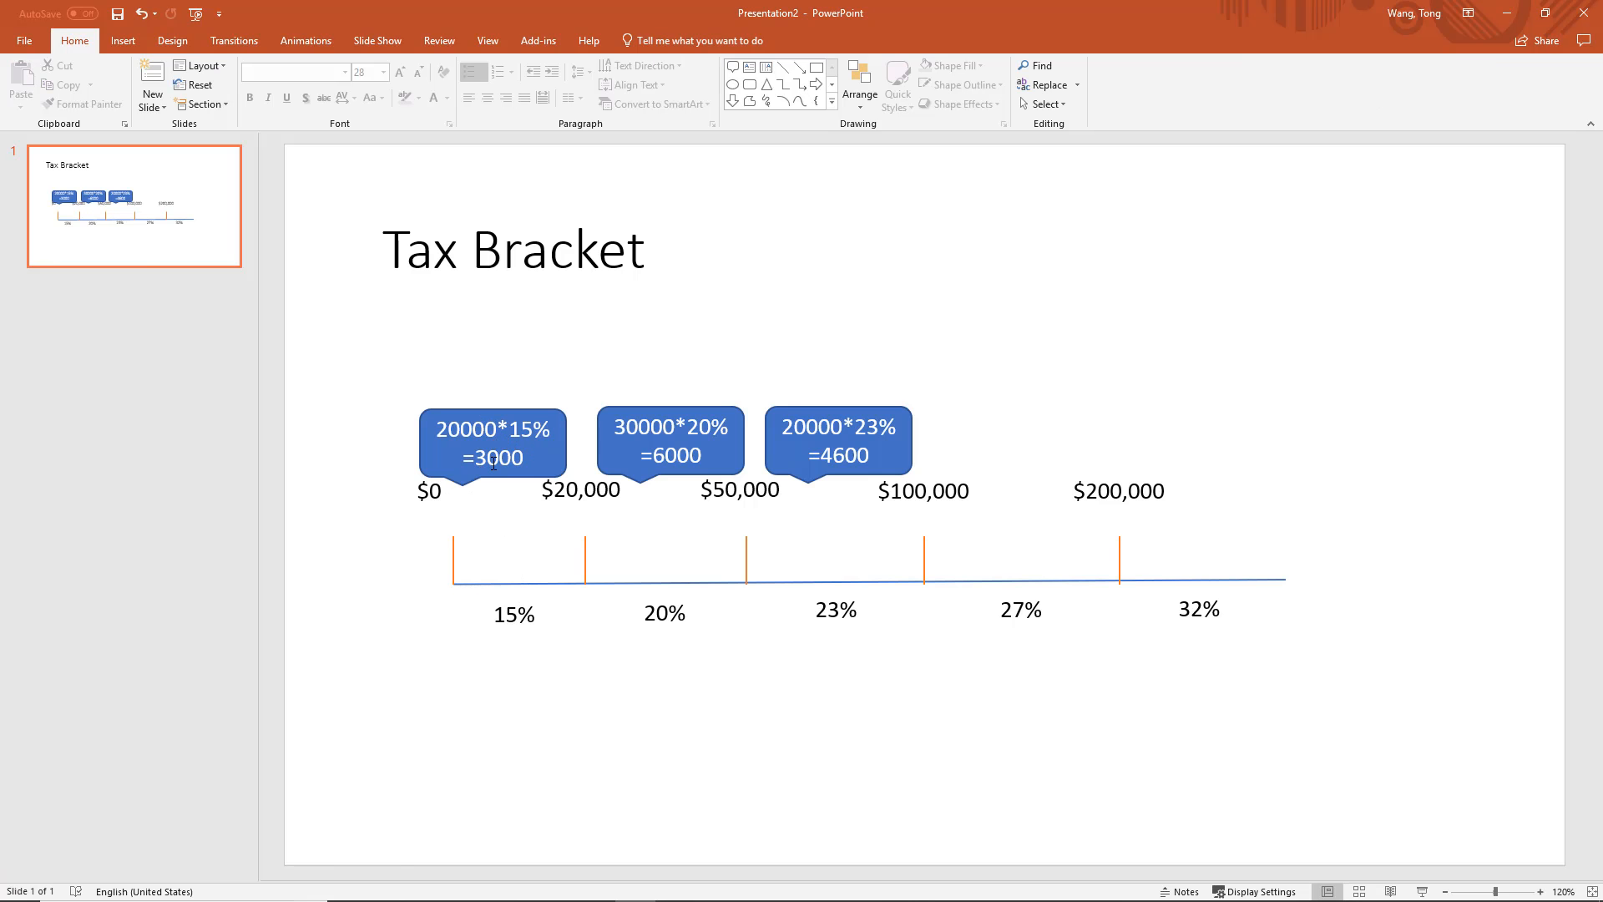
pyautogui.hotkey('alt', 'Tab')
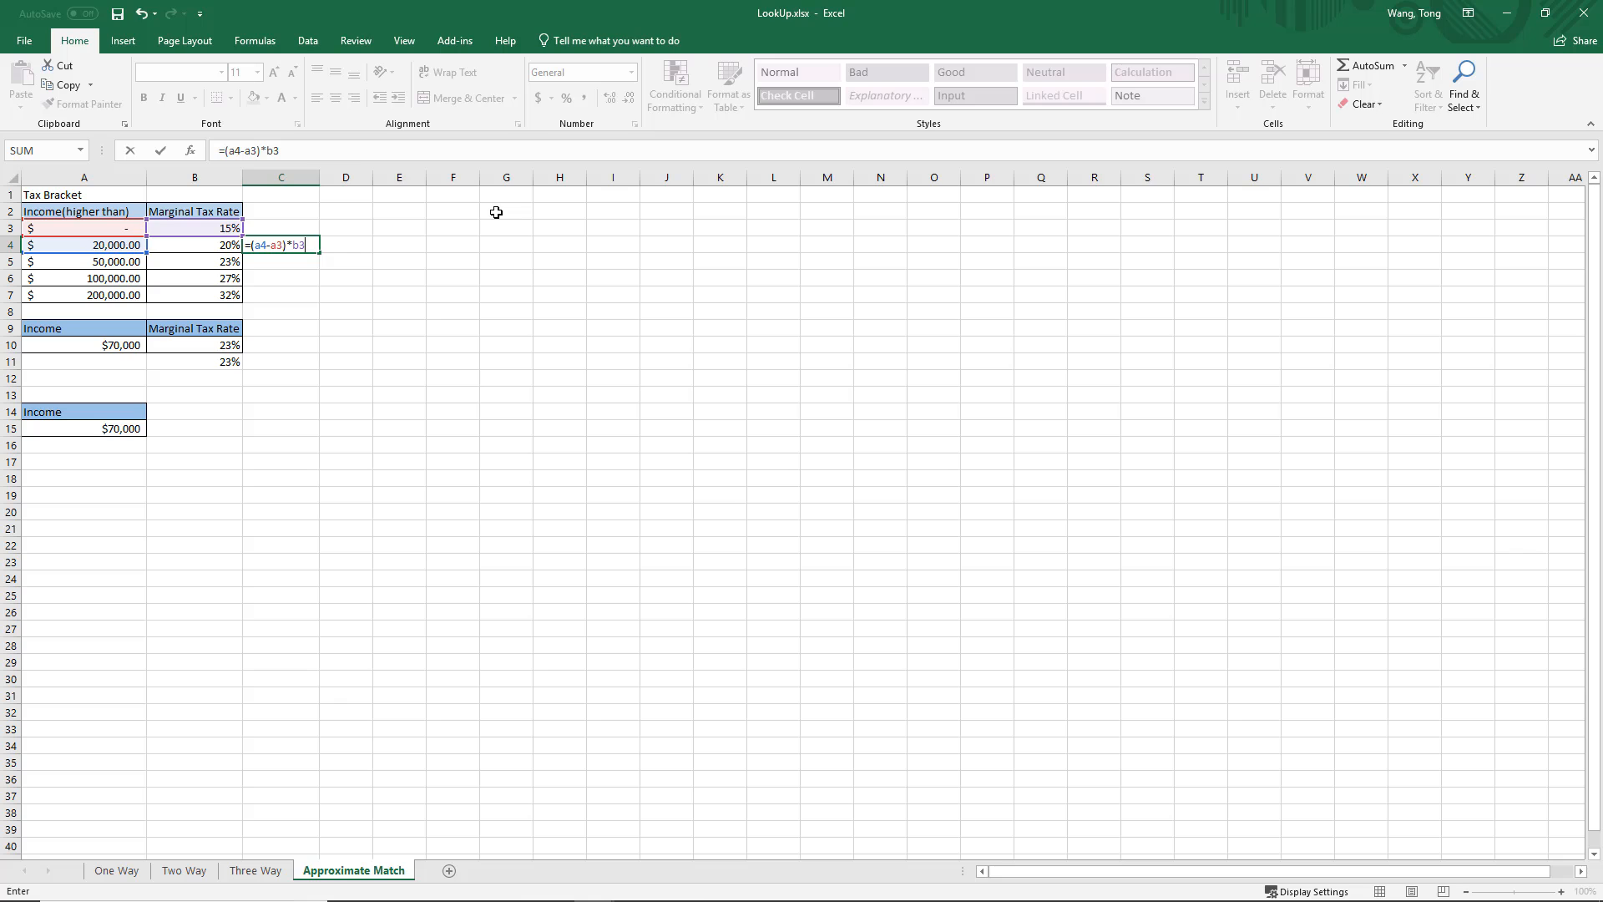
pyautogui.press('Return')
# Step: Fill C4's bracket tax formula down through C7 and compare the amounts with the PowerPoint diagram
pyautogui.click(288, 245)
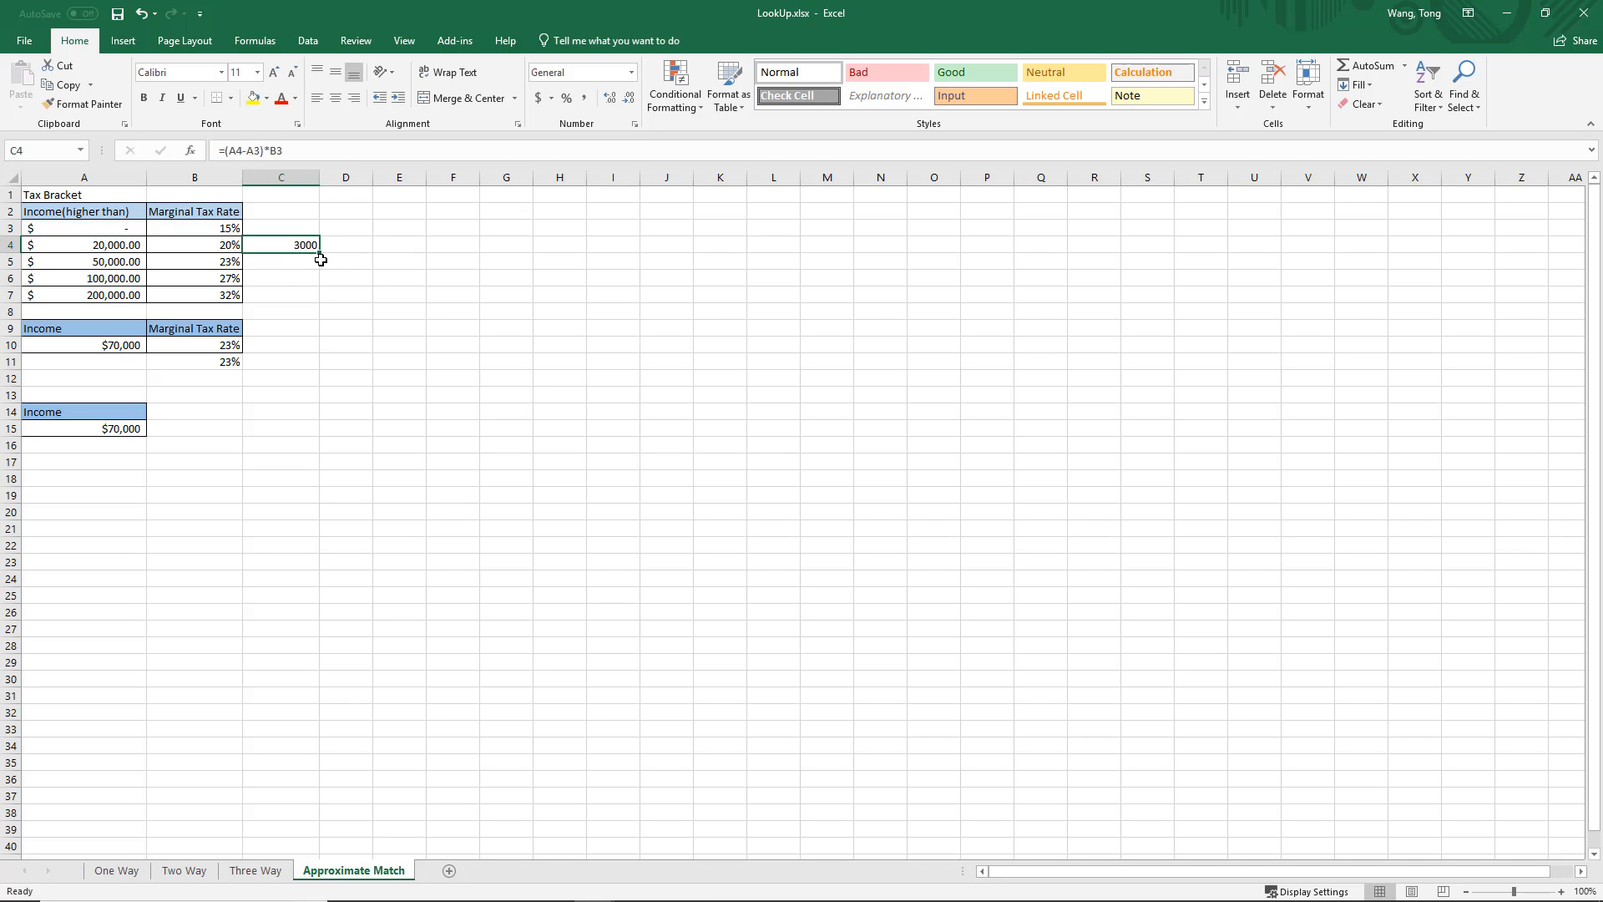
pyautogui.moveTo(321, 252); pyautogui.dragTo(323, 303)
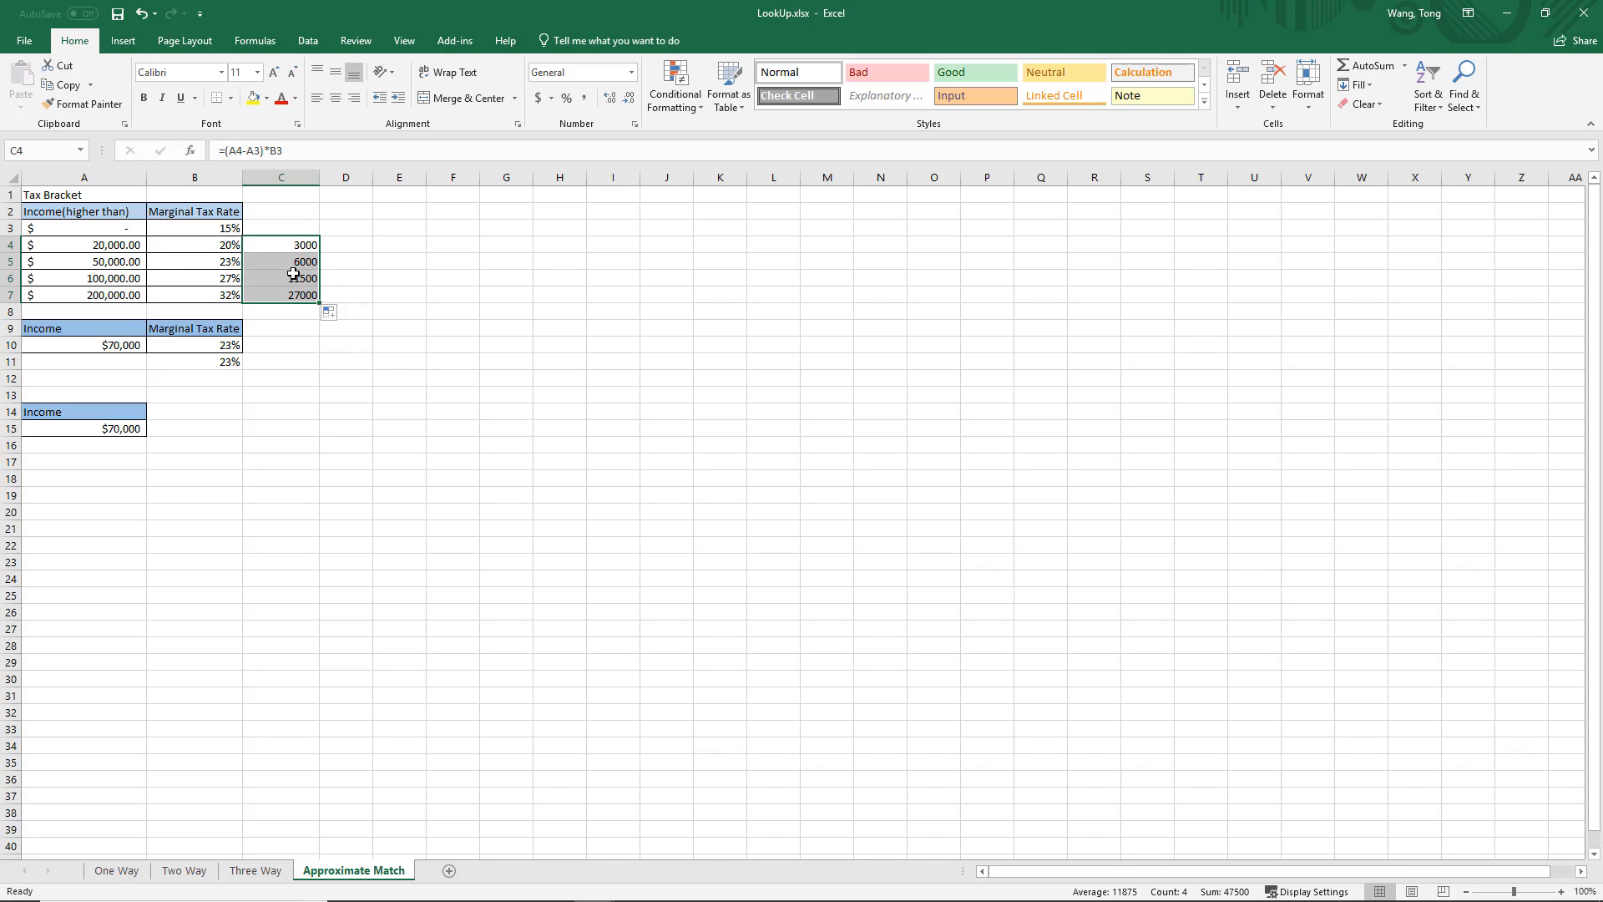
pyautogui.click(311, 243)
pyautogui.moveTo(311, 243); pyautogui.dragTo(302, 264)
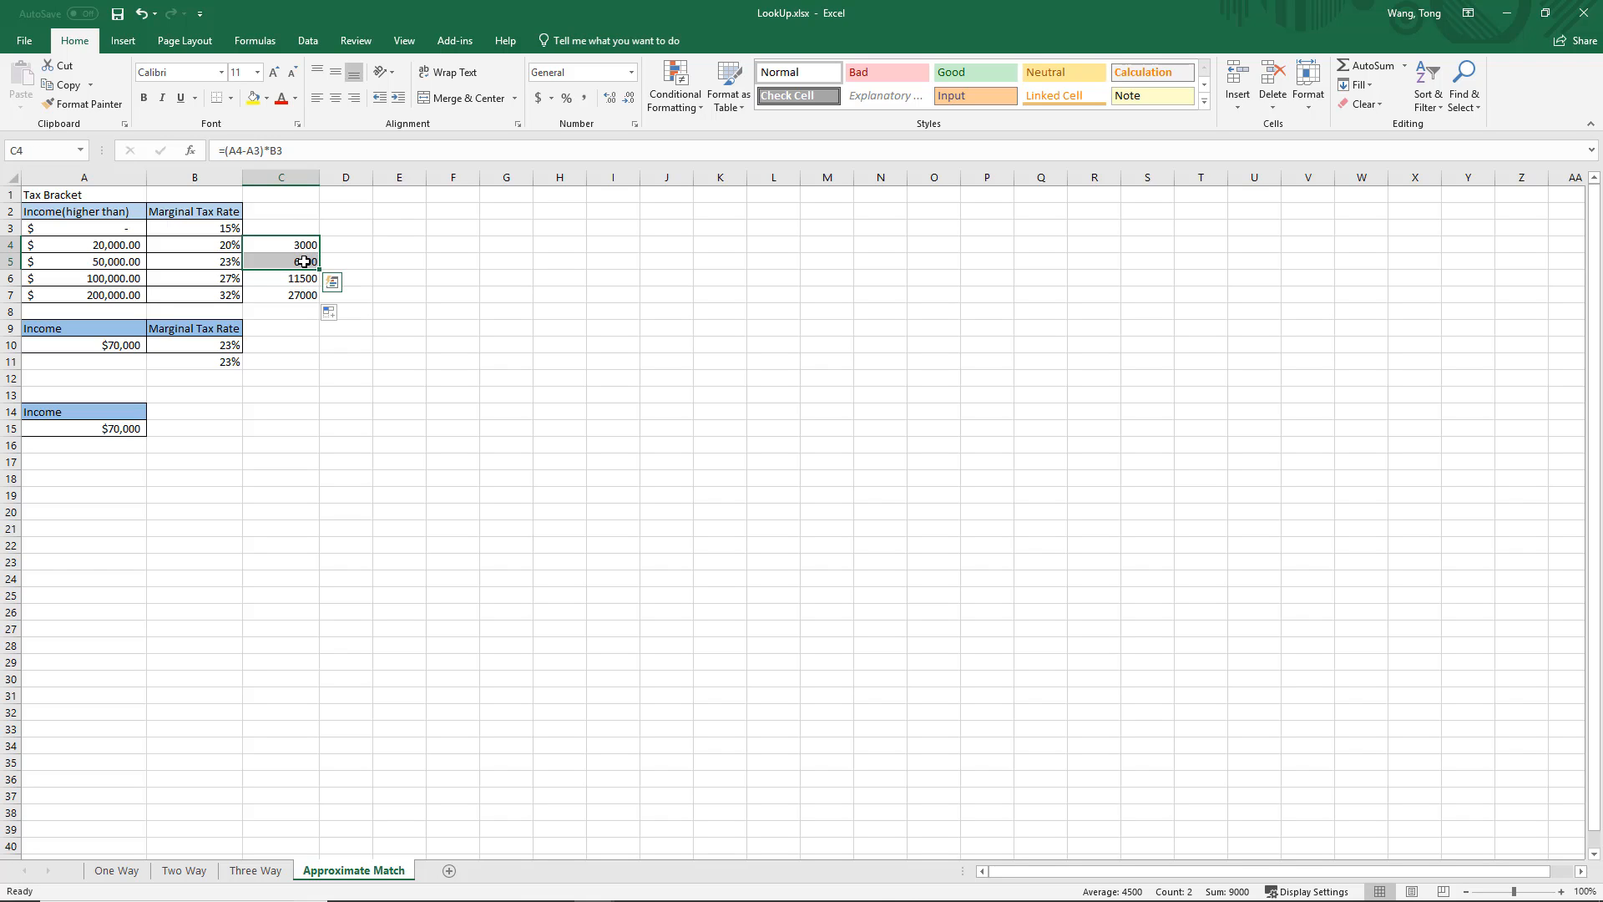
pyautogui.click(140, 277)
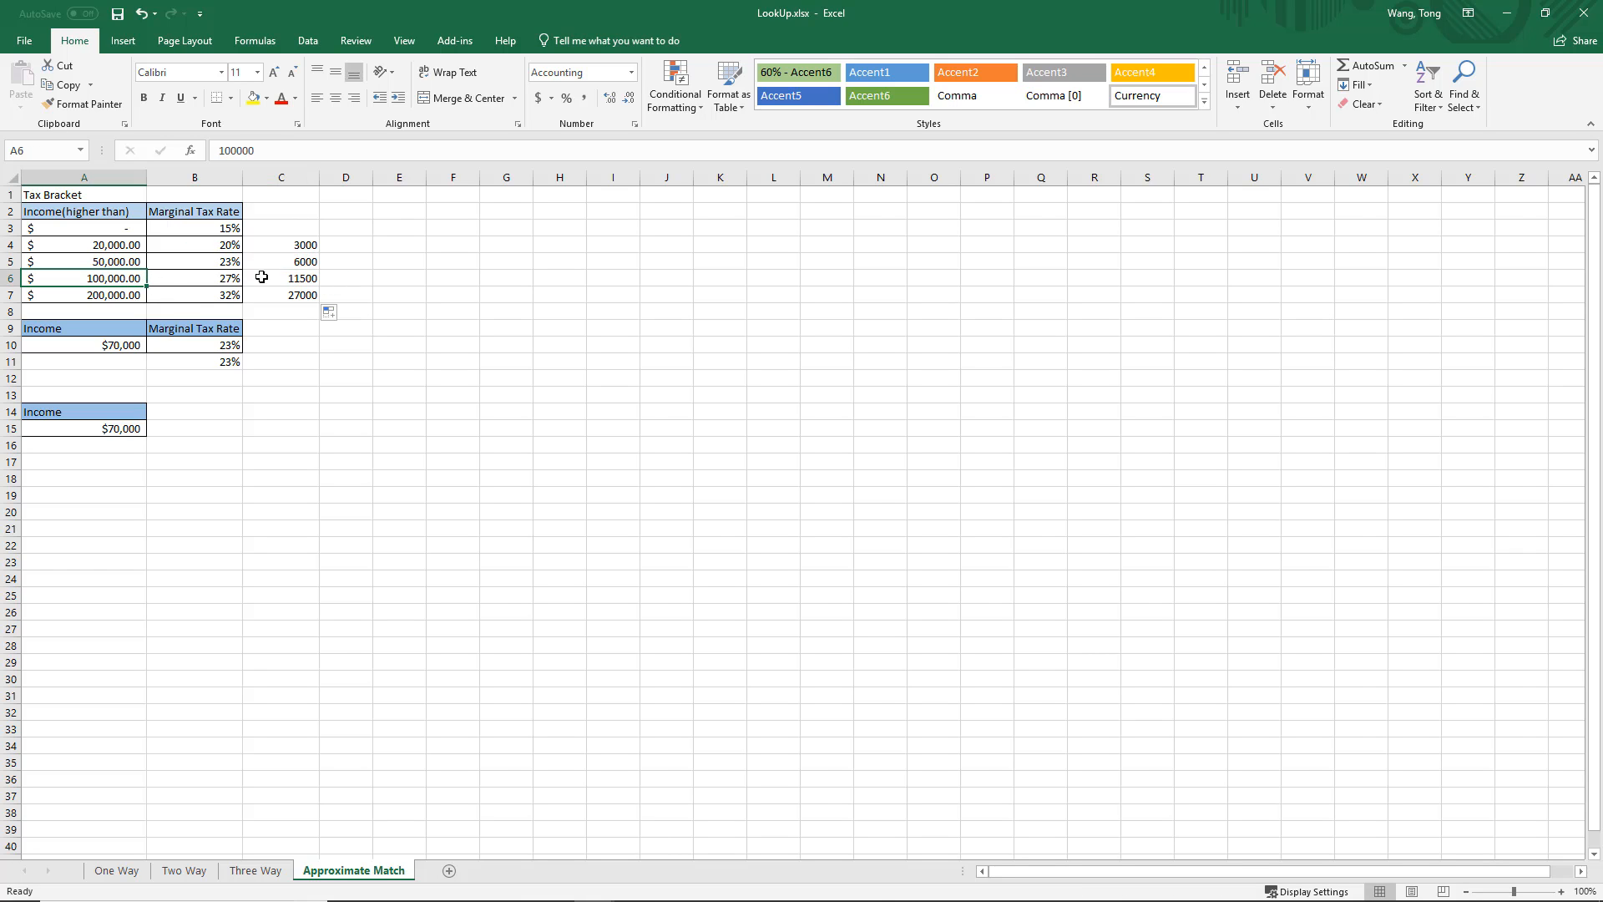
pyautogui.moveTo(284, 279); pyautogui.dragTo(287, 241)
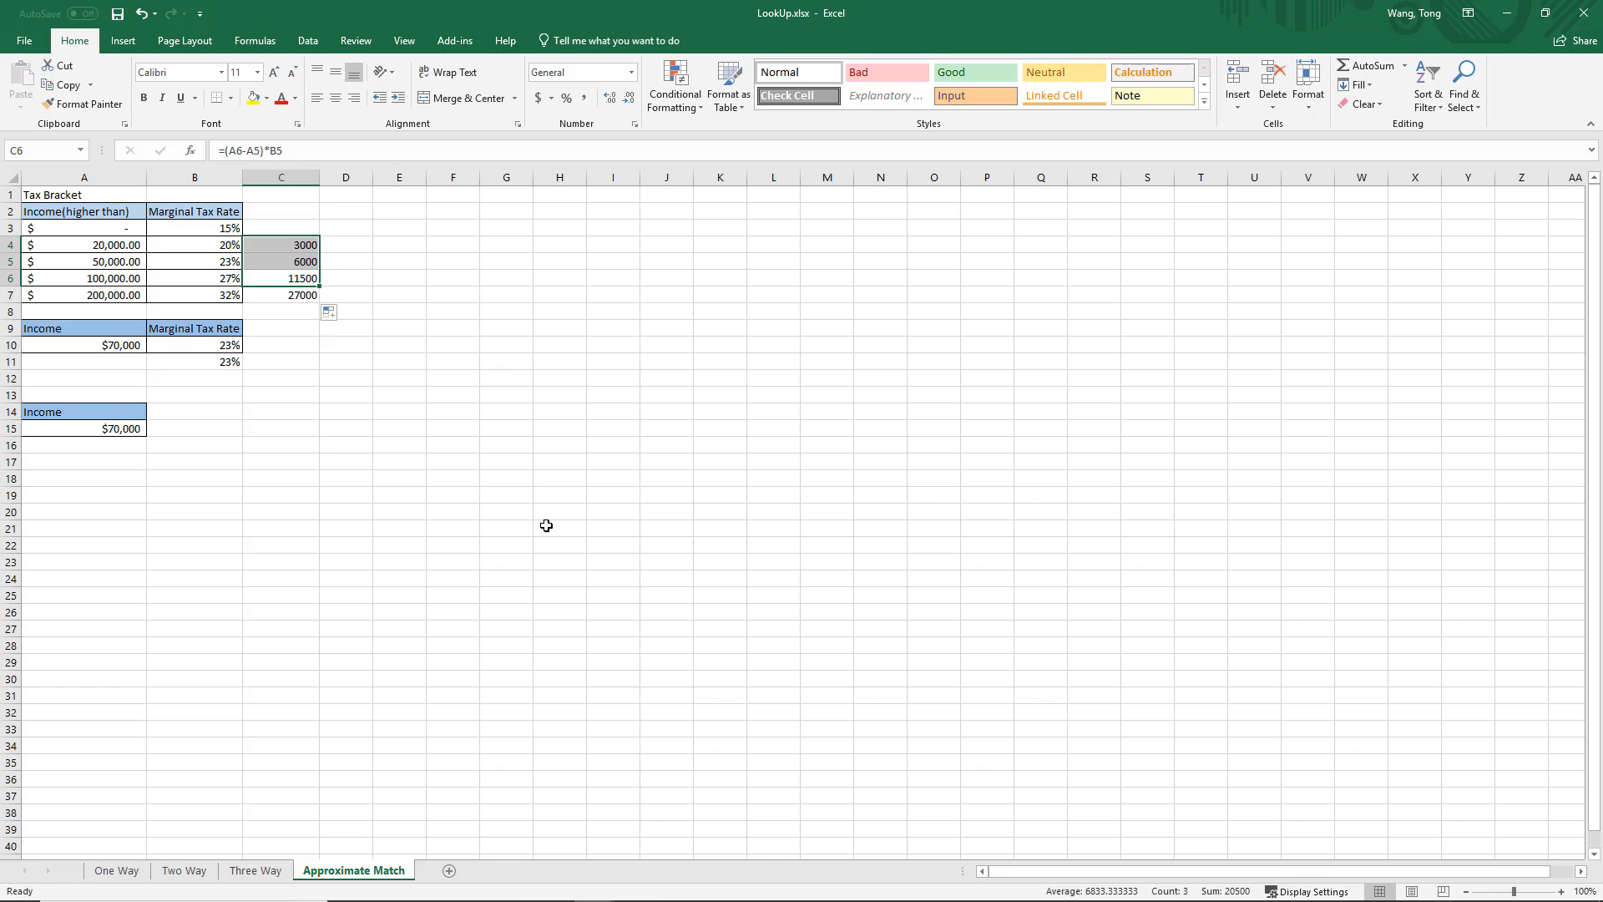
pyautogui.hotkey('alt', 'Tab')
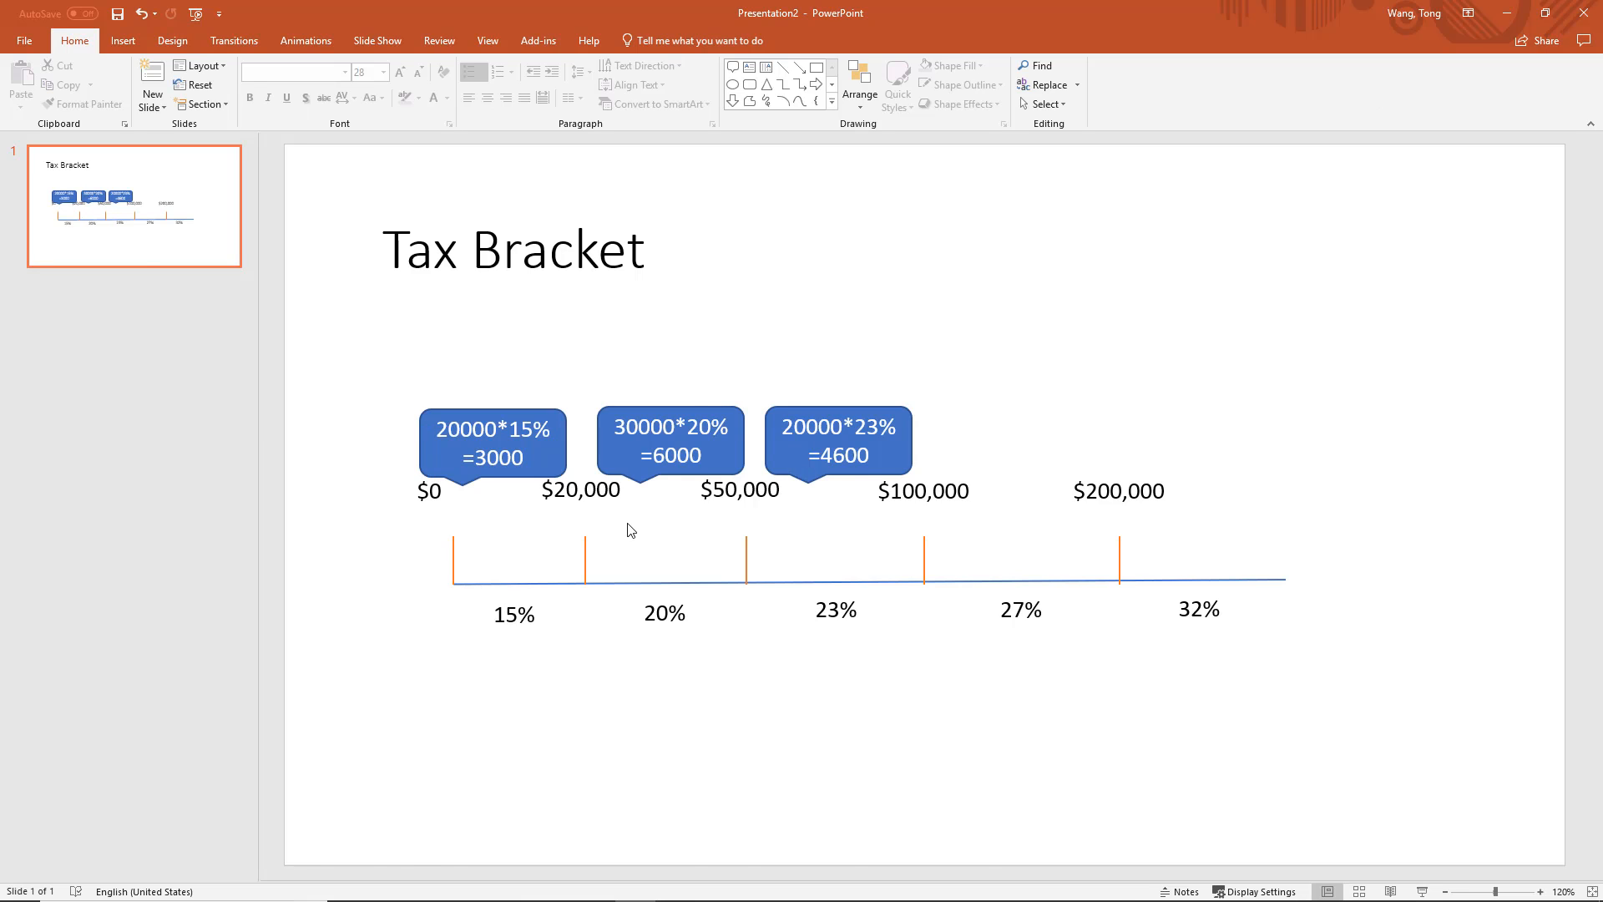
pyautogui.hotkey('alt', 'Tab')
# Step: Enter 0 in C3 as the tax amount for the lowest income threshold
pyautogui.click(336, 425)
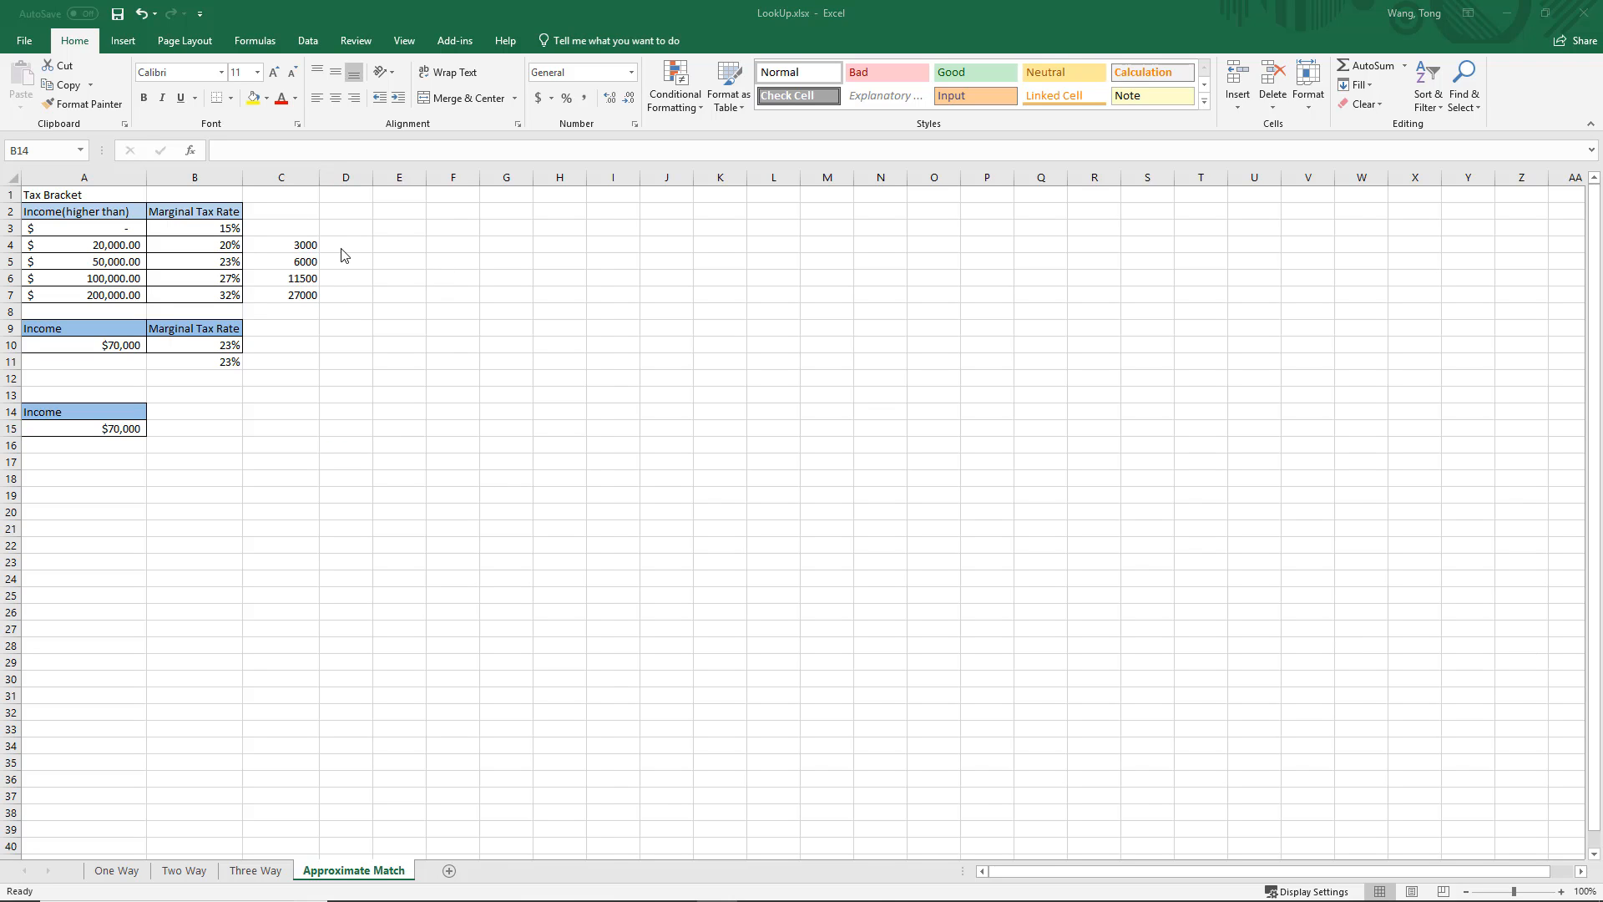
pyautogui.click(291, 228)
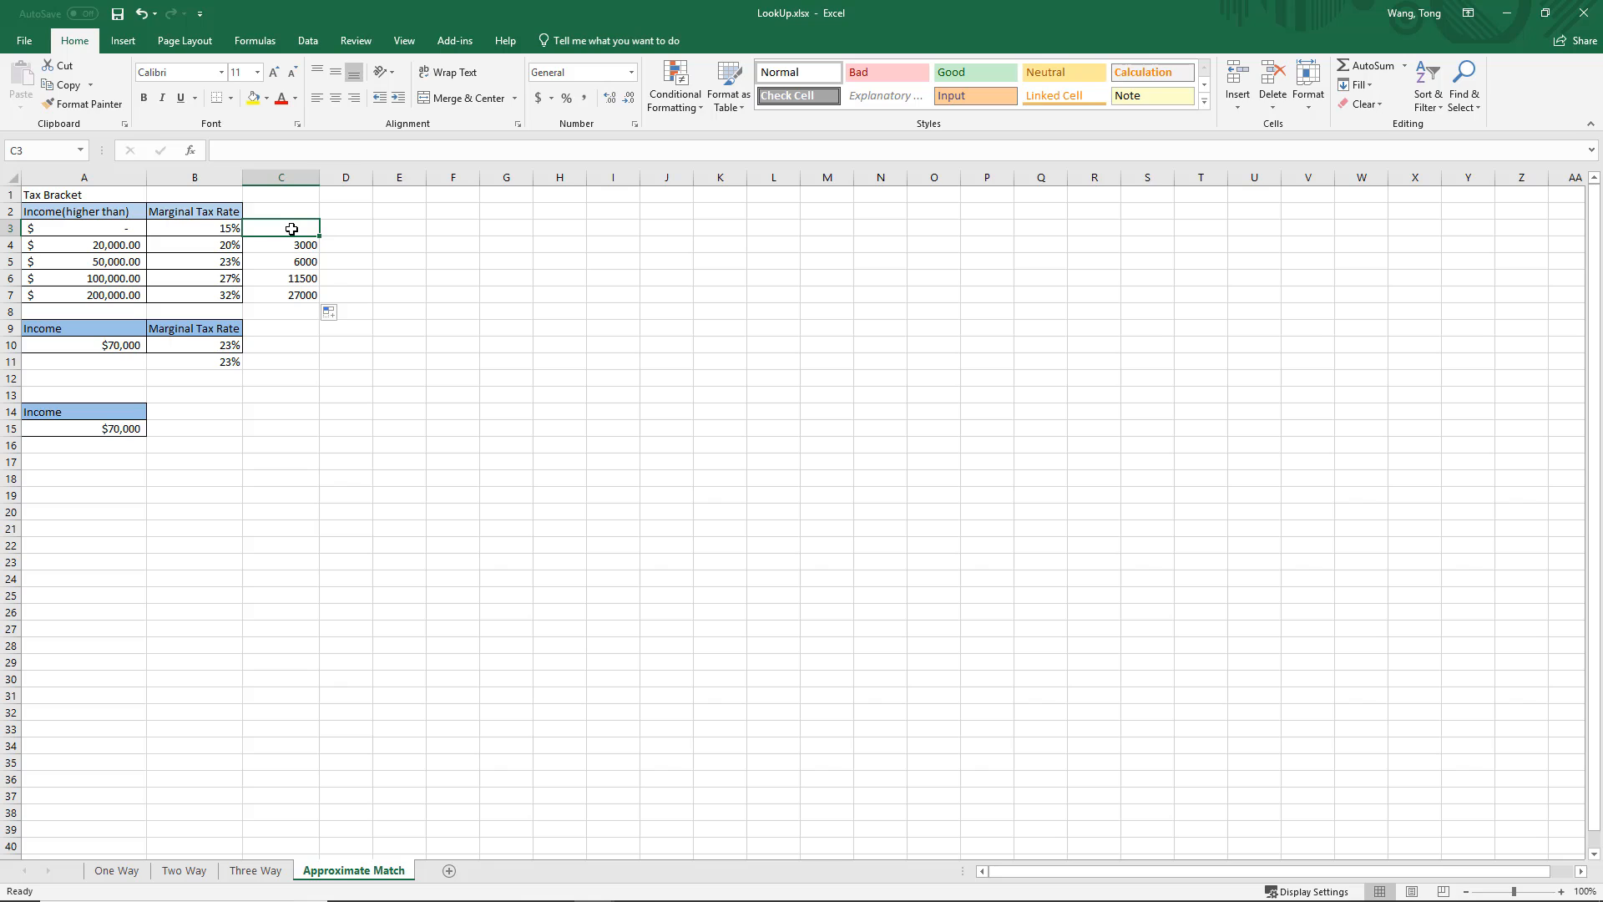
pyautogui.write('0')
pyautogui.click(408, 324)
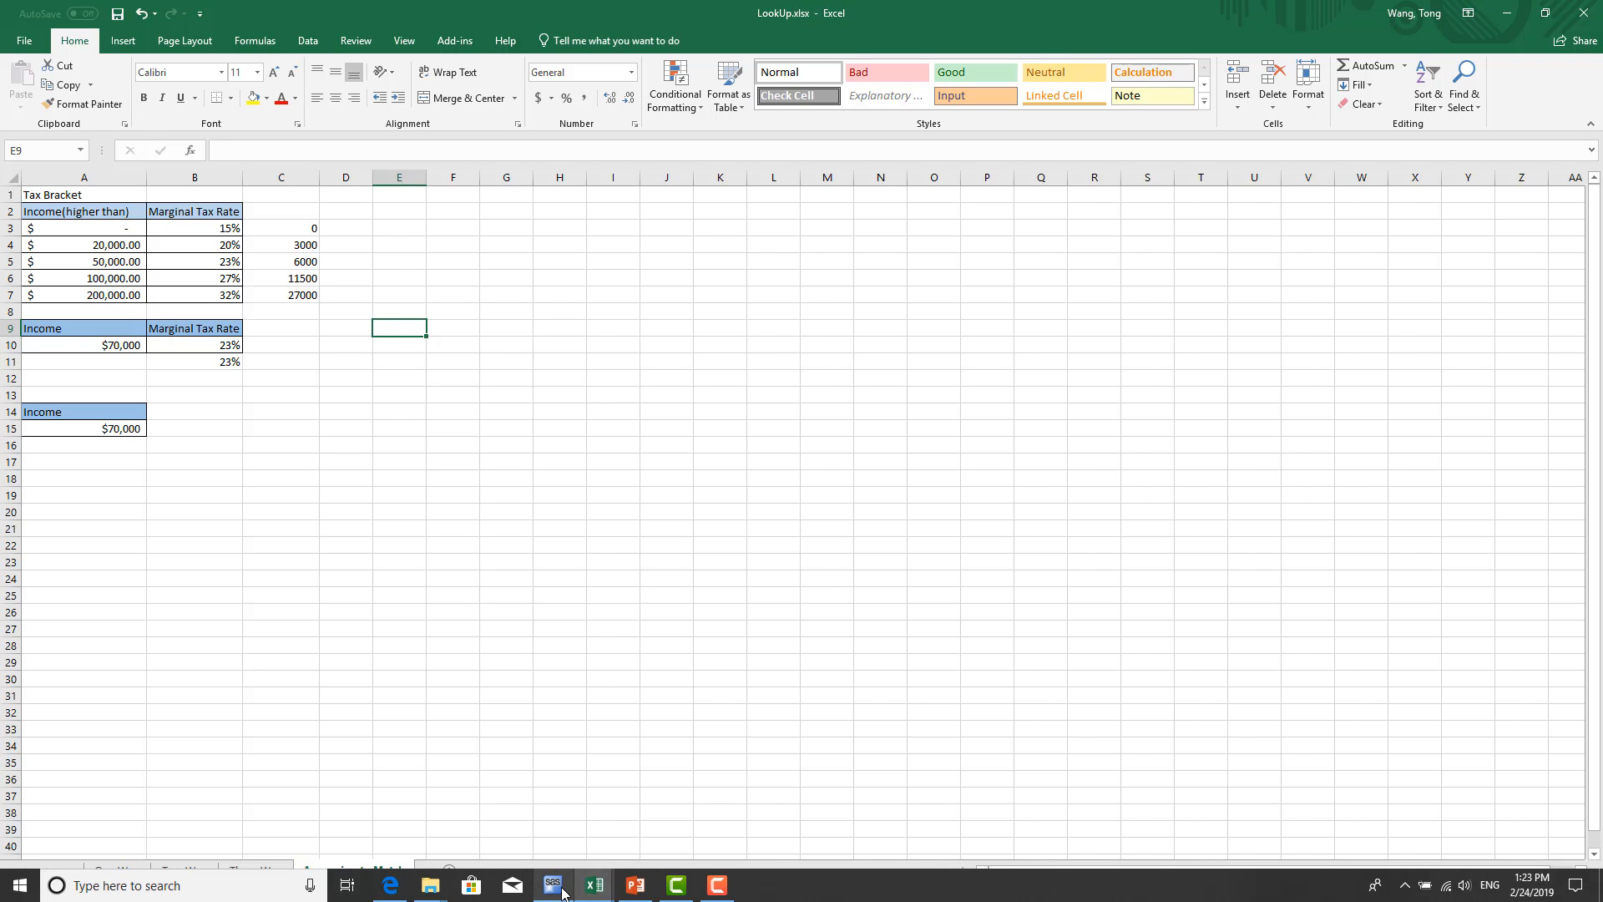
# Step: Copy the Marginal Tax Rate header from B9 into B14, beside the lower Income header
pyautogui.click(636, 890)
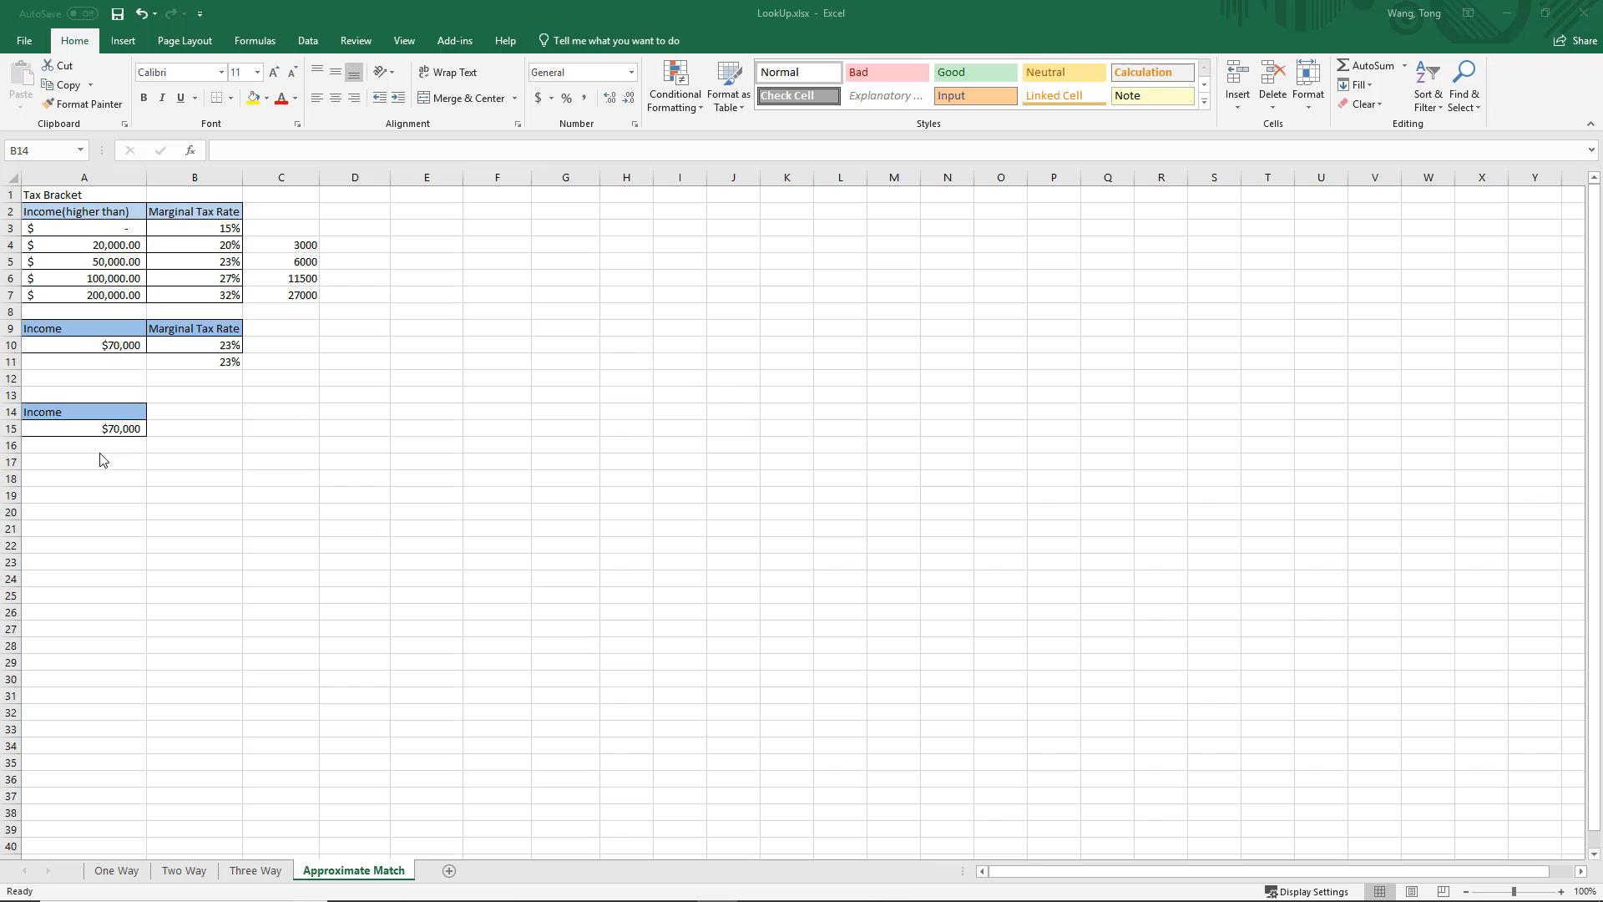
pyautogui.click(104, 423)
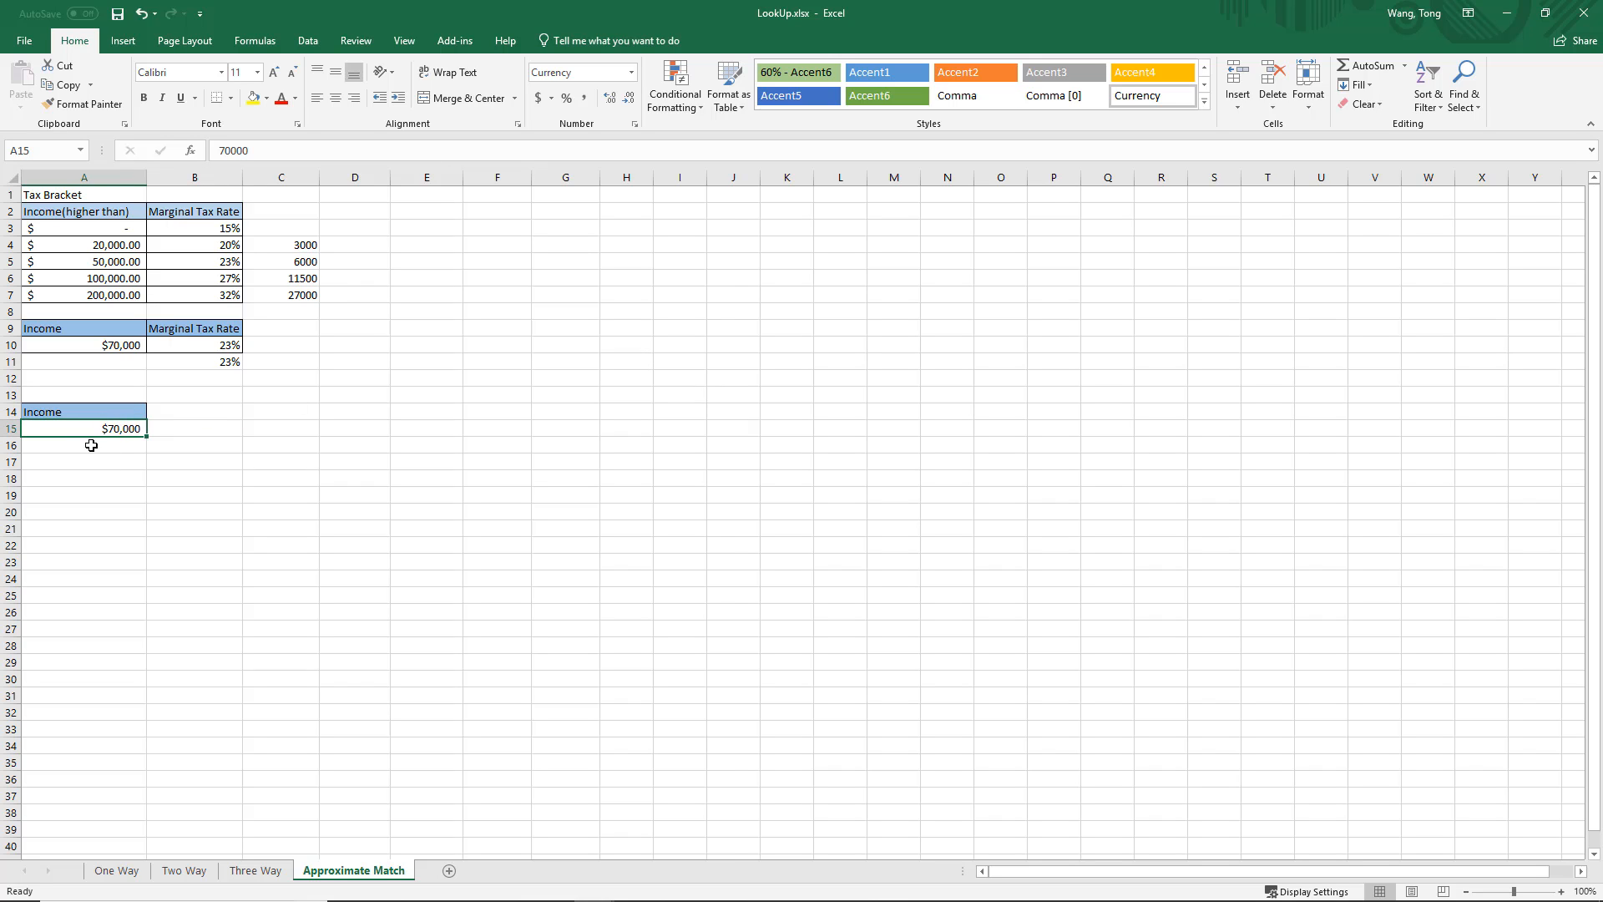
pyautogui.click(178, 412)
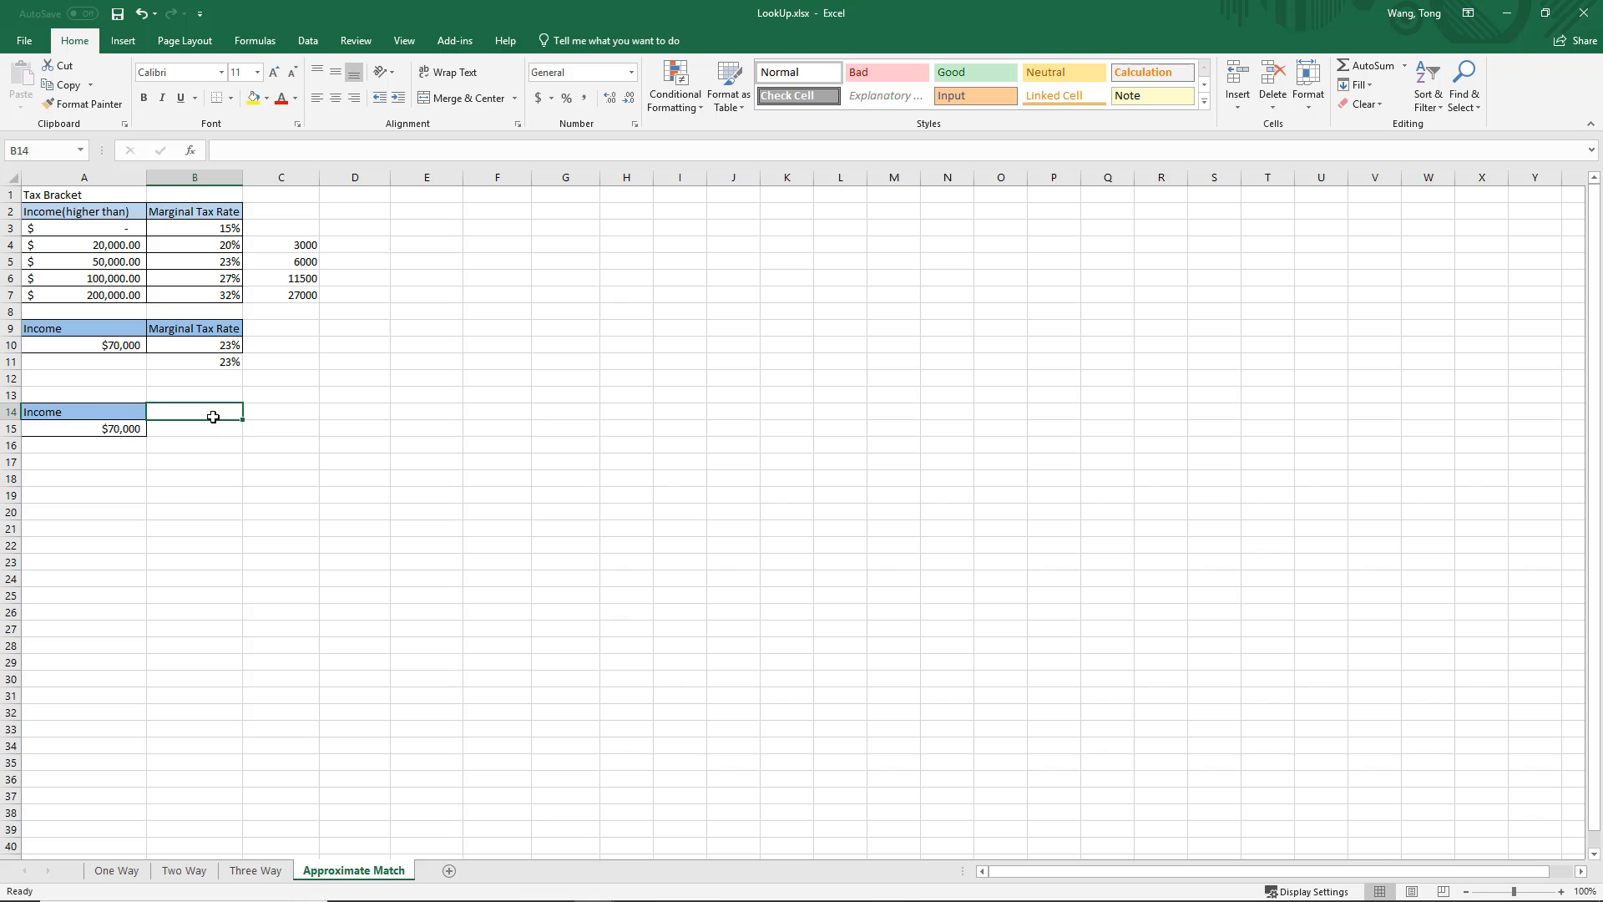
pyautogui.click(172, 328)
pyautogui.hotkey('ctrl', 'c')
pyautogui.click(197, 406)
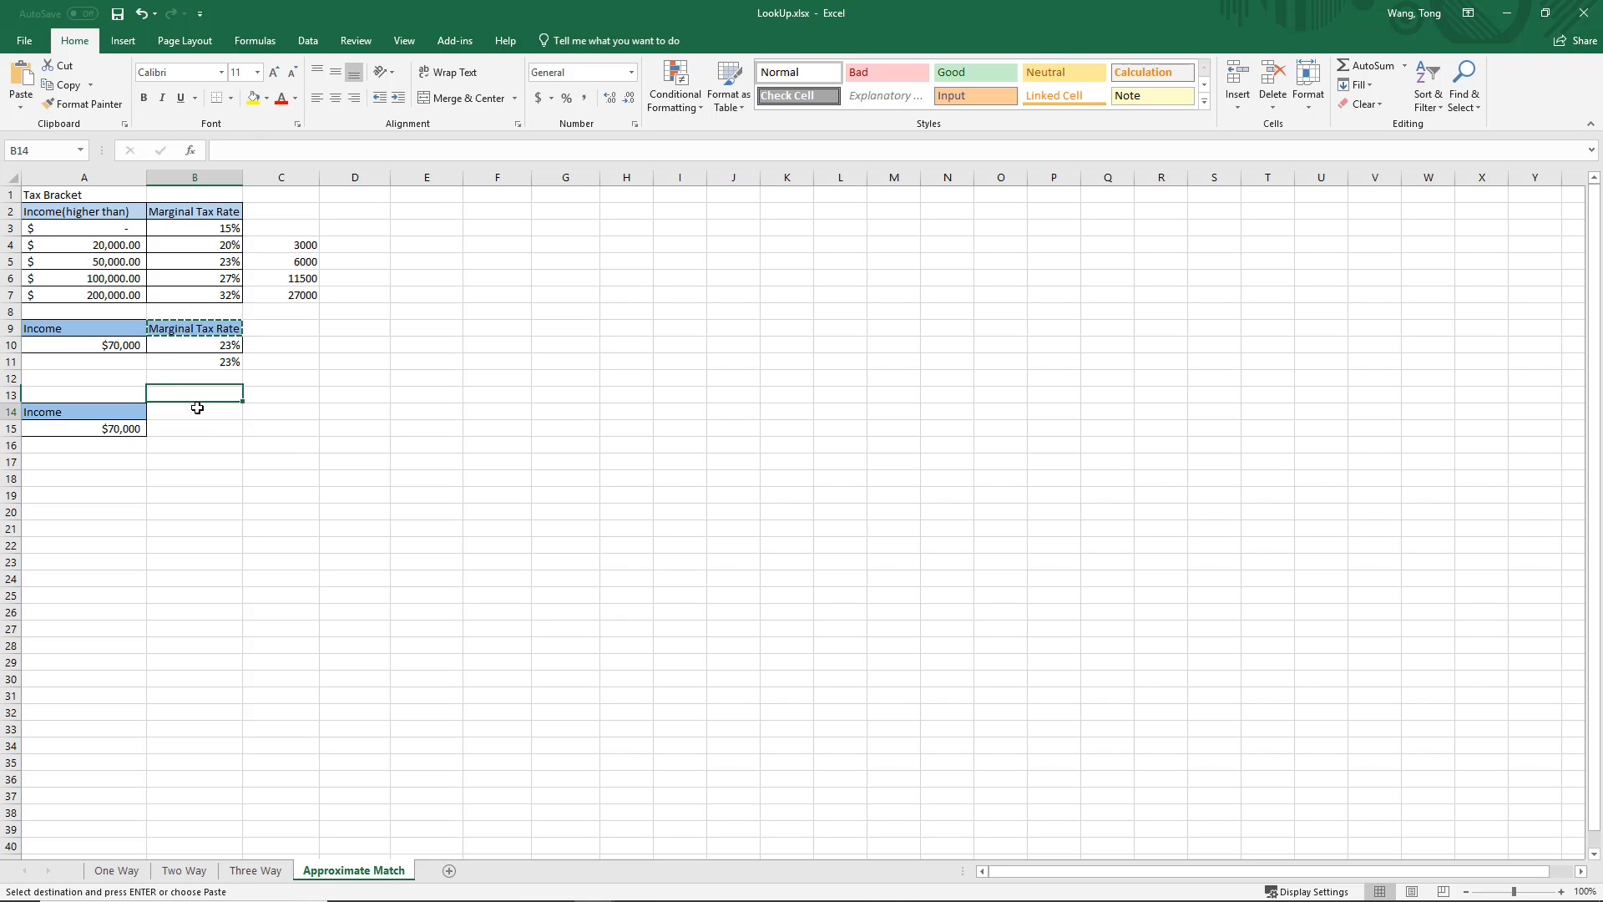
pyautogui.hotkey('ctrl', 'v')
# Step: Begin B15's formula with =INDEX(B3:B7, to return a rate from the tax bracket's marginal rates
pyautogui.click(206, 431)
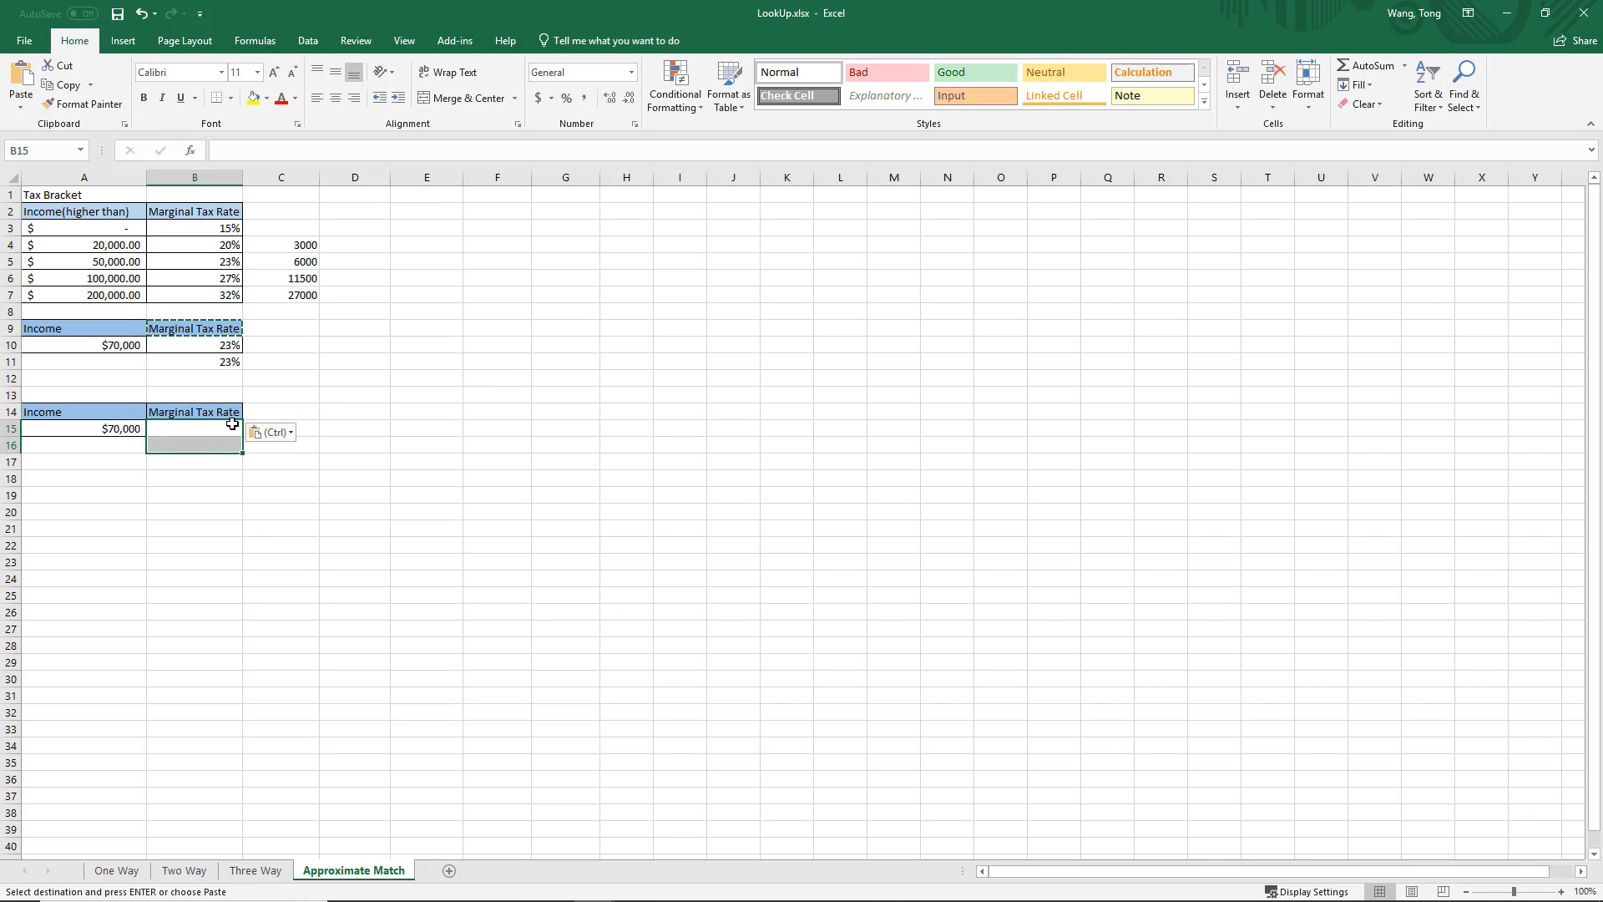
pyautogui.write('=')
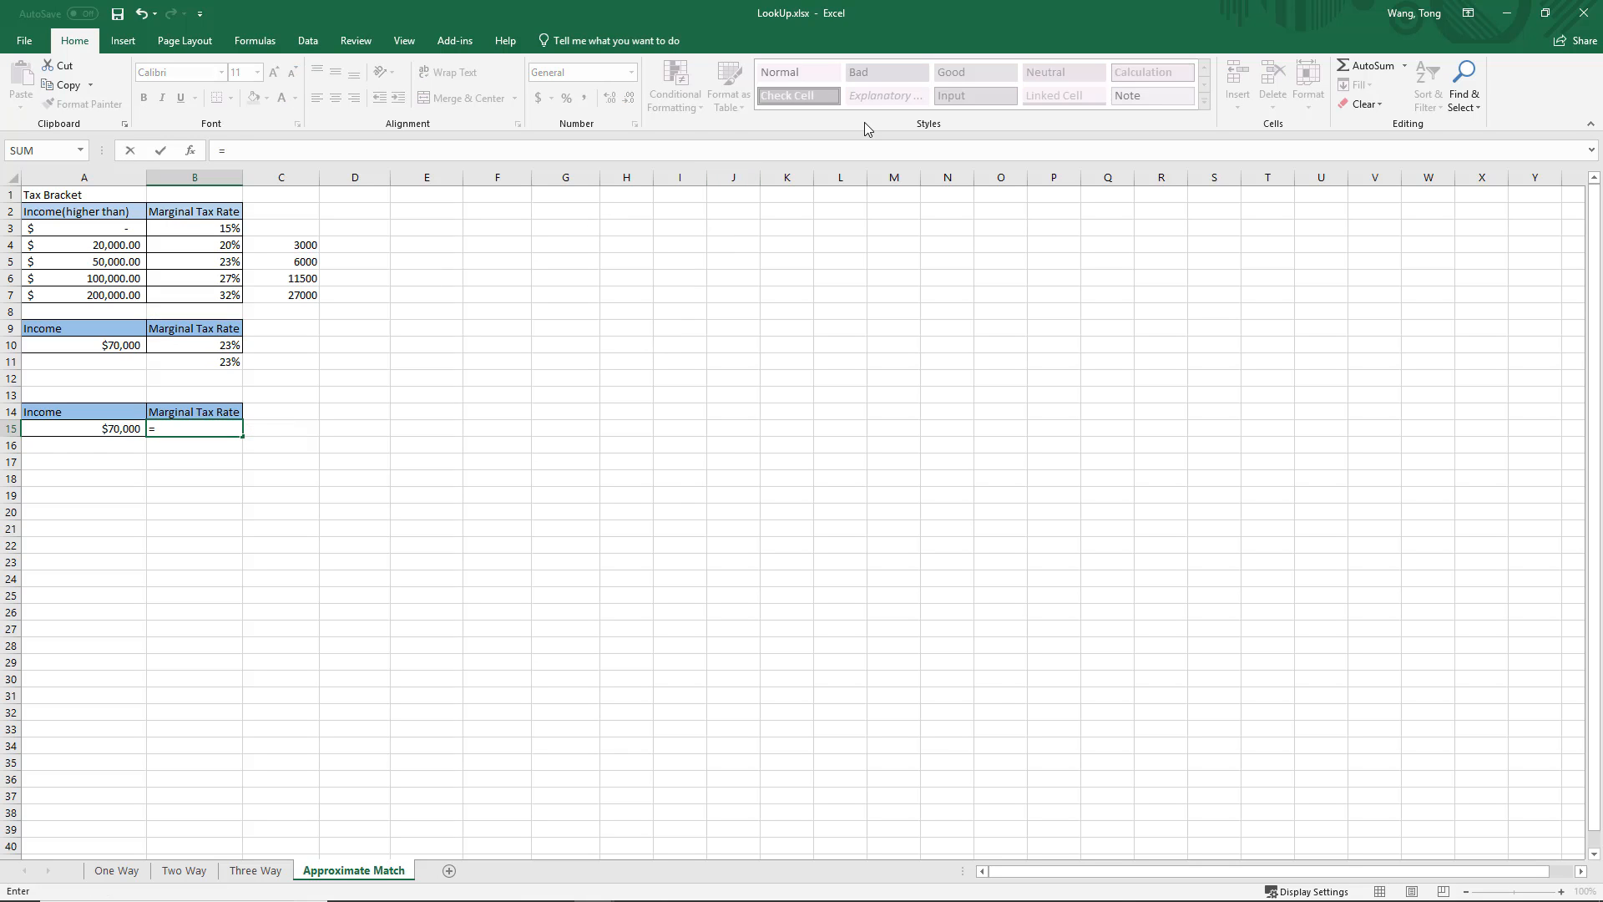
pyautogui.write('index(')
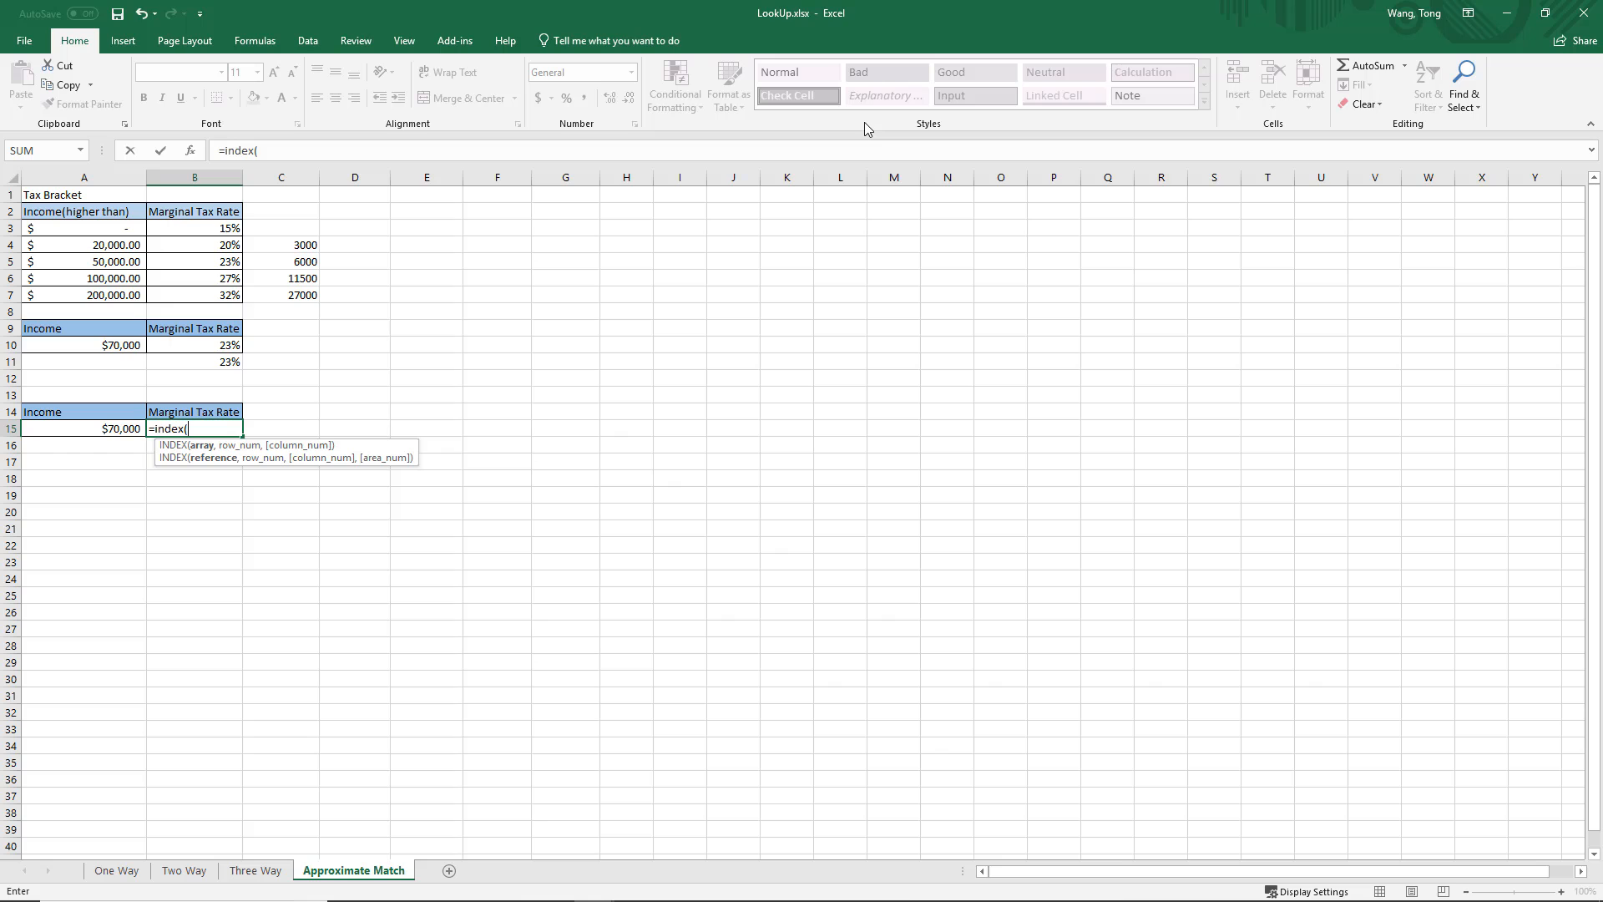
pyautogui.press('Up')
pyautogui.press('Up')
pyautogui.press('Up')
pyautogui.press('Up')
pyautogui.press('Up')
pyautogui.press('Up')
pyautogui.press('Up')
pyautogui.press('Up')
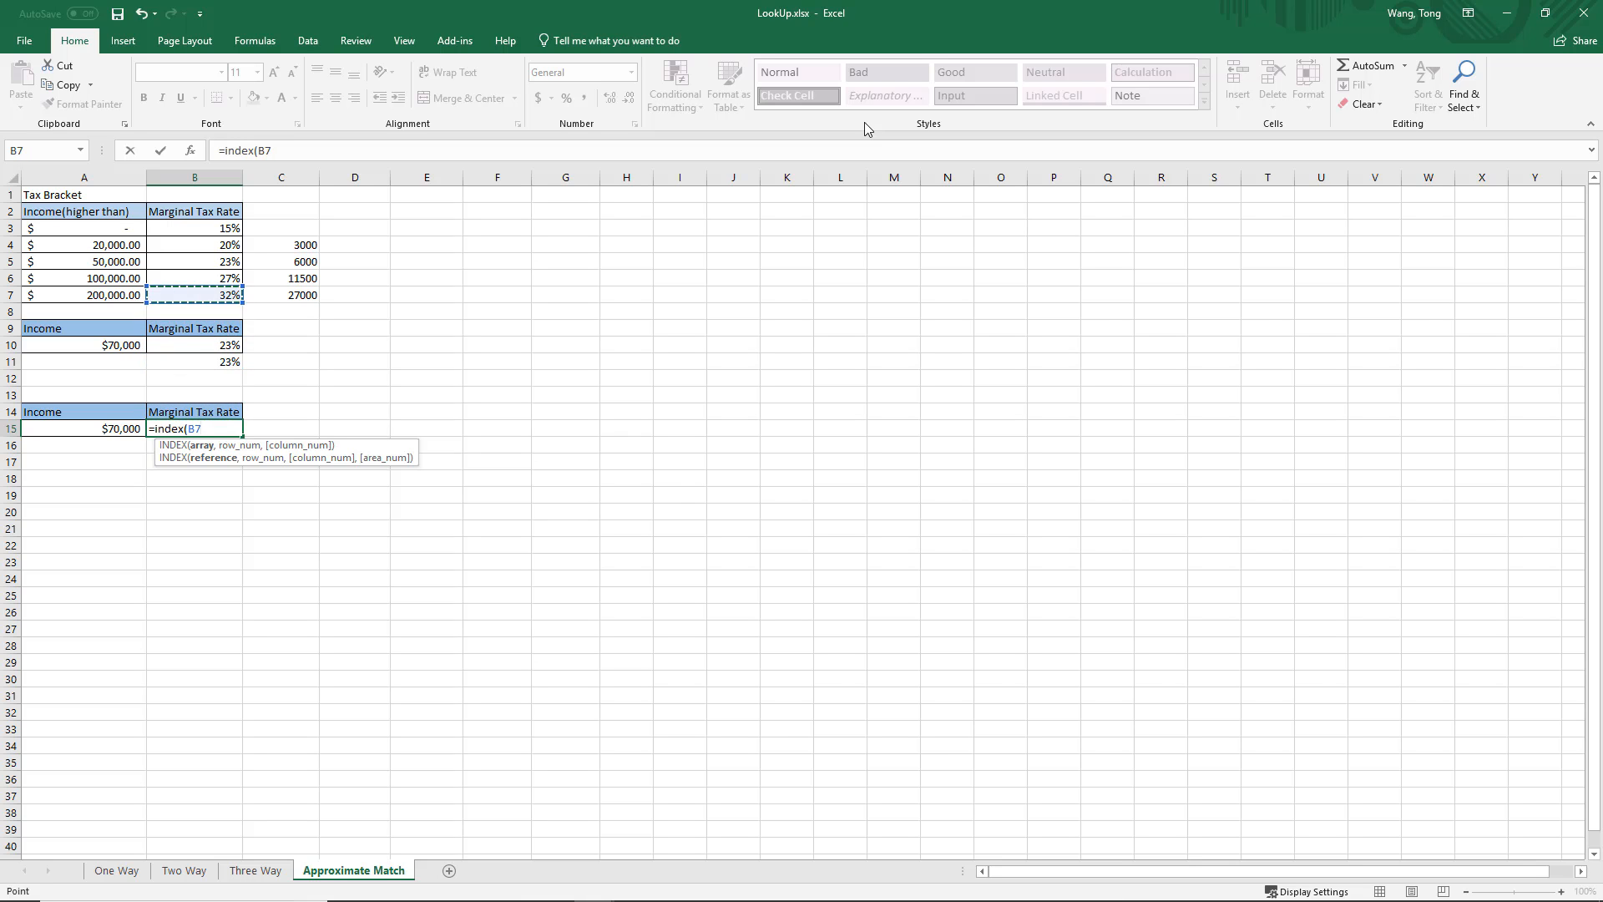
pyautogui.hotkey('ctrl', 'shift', 'Up')
pyautogui.hotkey('shift', 'Down')
pyautogui.write(',')
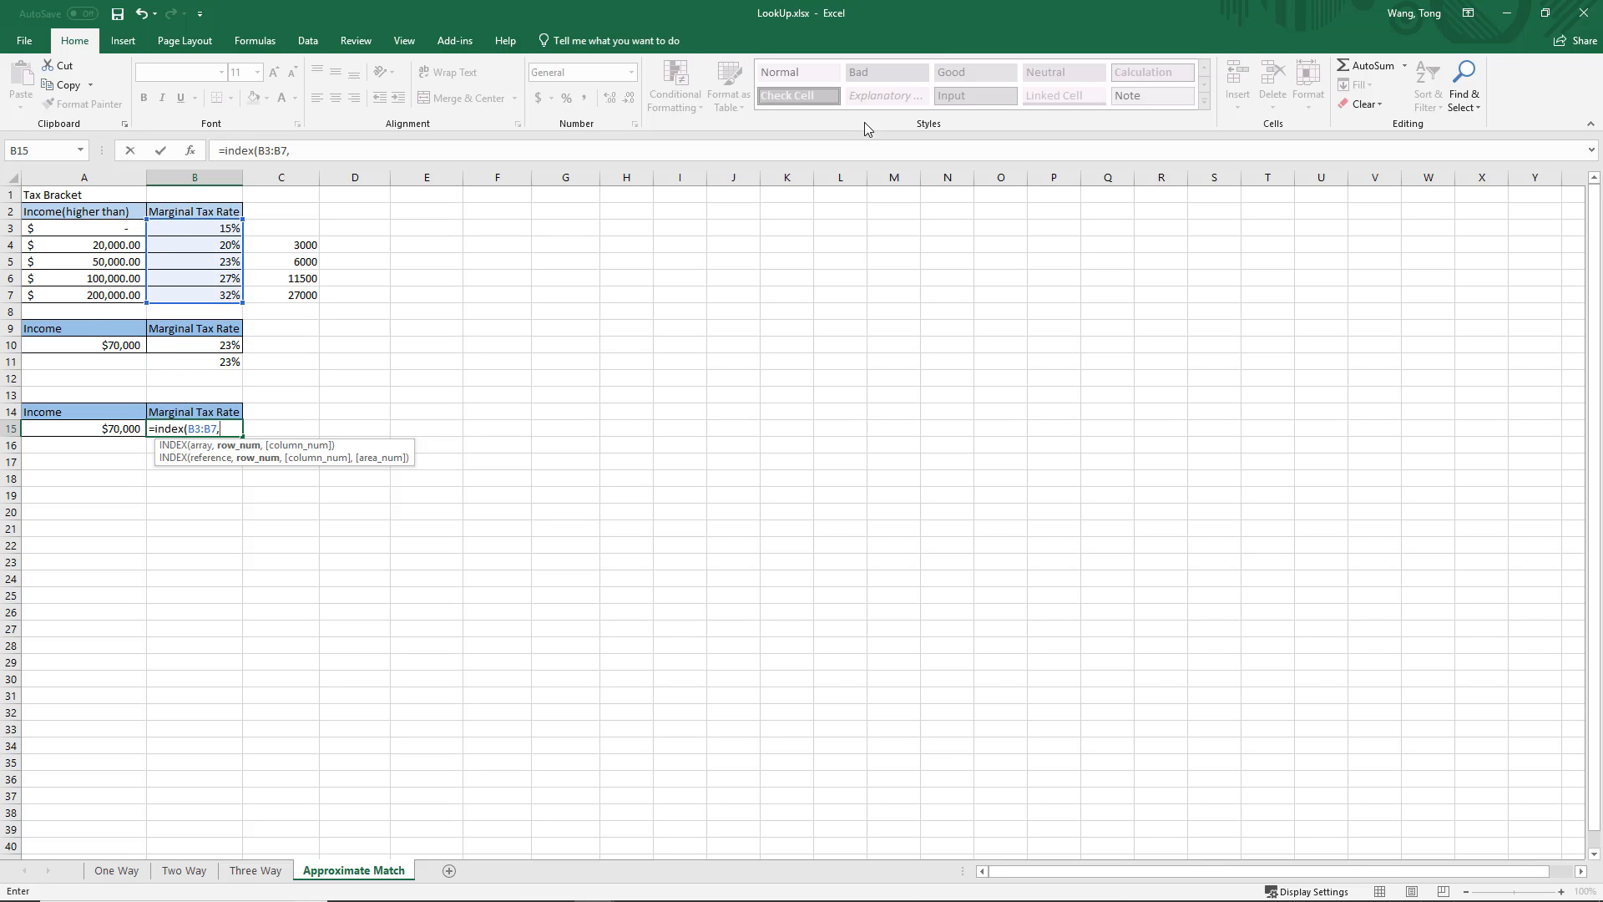
pyautogui.press('Up')
pyautogui.press('Up')
pyautogui.press('Up')
pyautogui.press('Up')
pyautogui.press('Up')
pyautogui.press('Up')
pyautogui.press('Up')
pyautogui.press('Down')
pyautogui.press('Down')
pyautogui.press('Down')
pyautogui.press('Down')
pyautogui.press('Down')
pyautogui.press('Down')
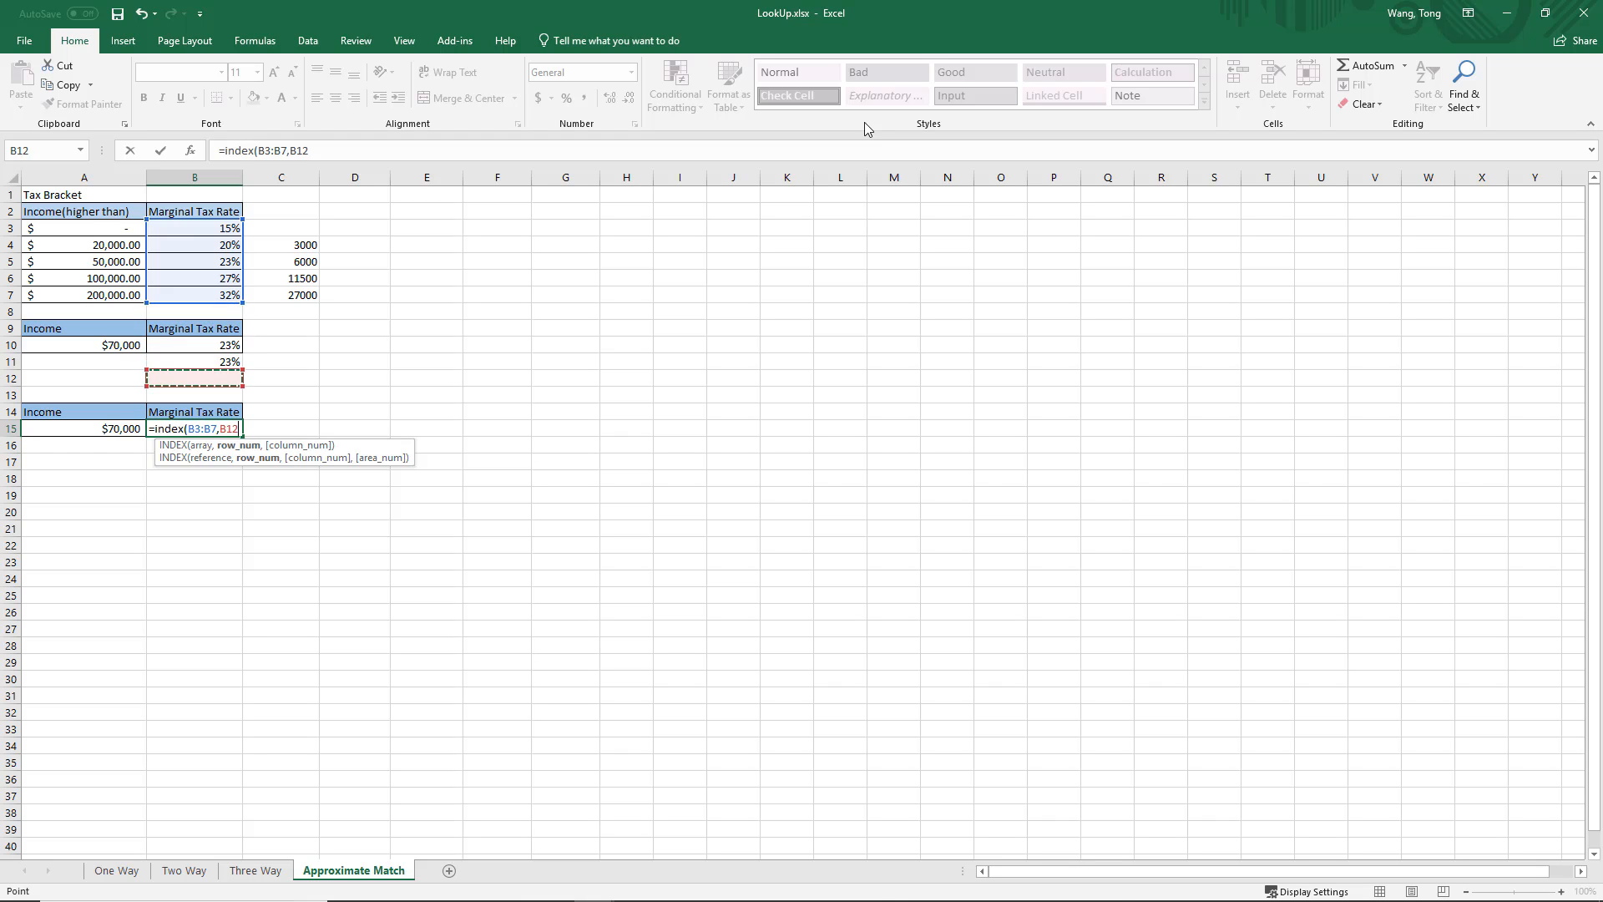
pyautogui.press('BackSpace')
pyautogui.press('BackSpace')
pyautogui.press('BackSpace')
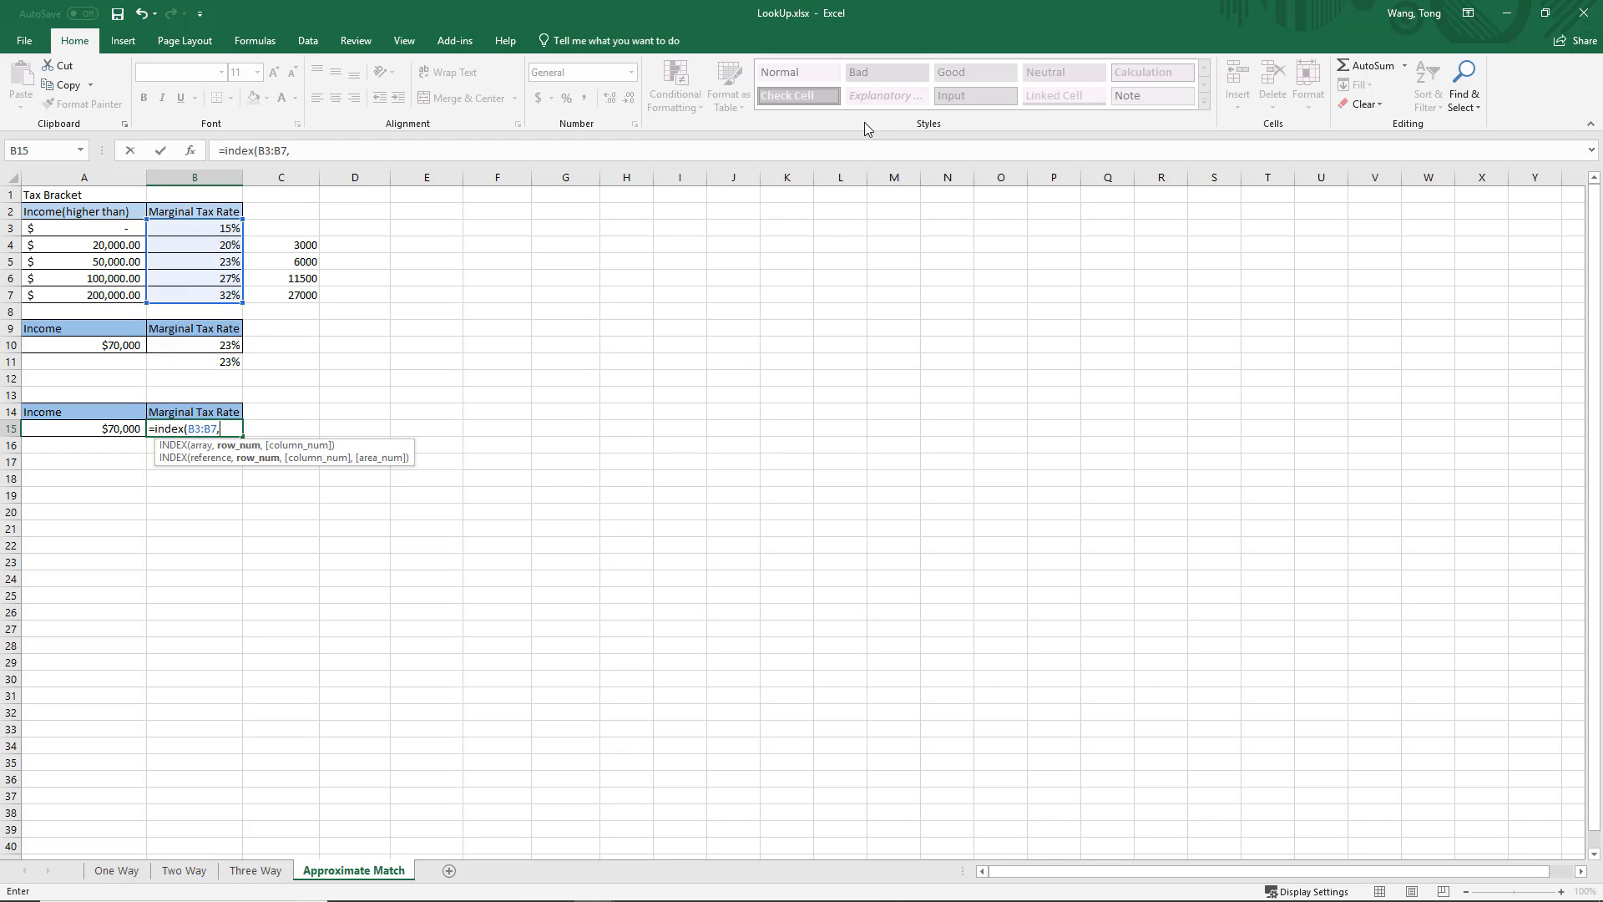
# Step: Complete B15's formula with MATCH(A15,A3:A7,1)) to find the income's bracket by approximate match
pyautogui.write('match(')
pyautogui.press('Left')
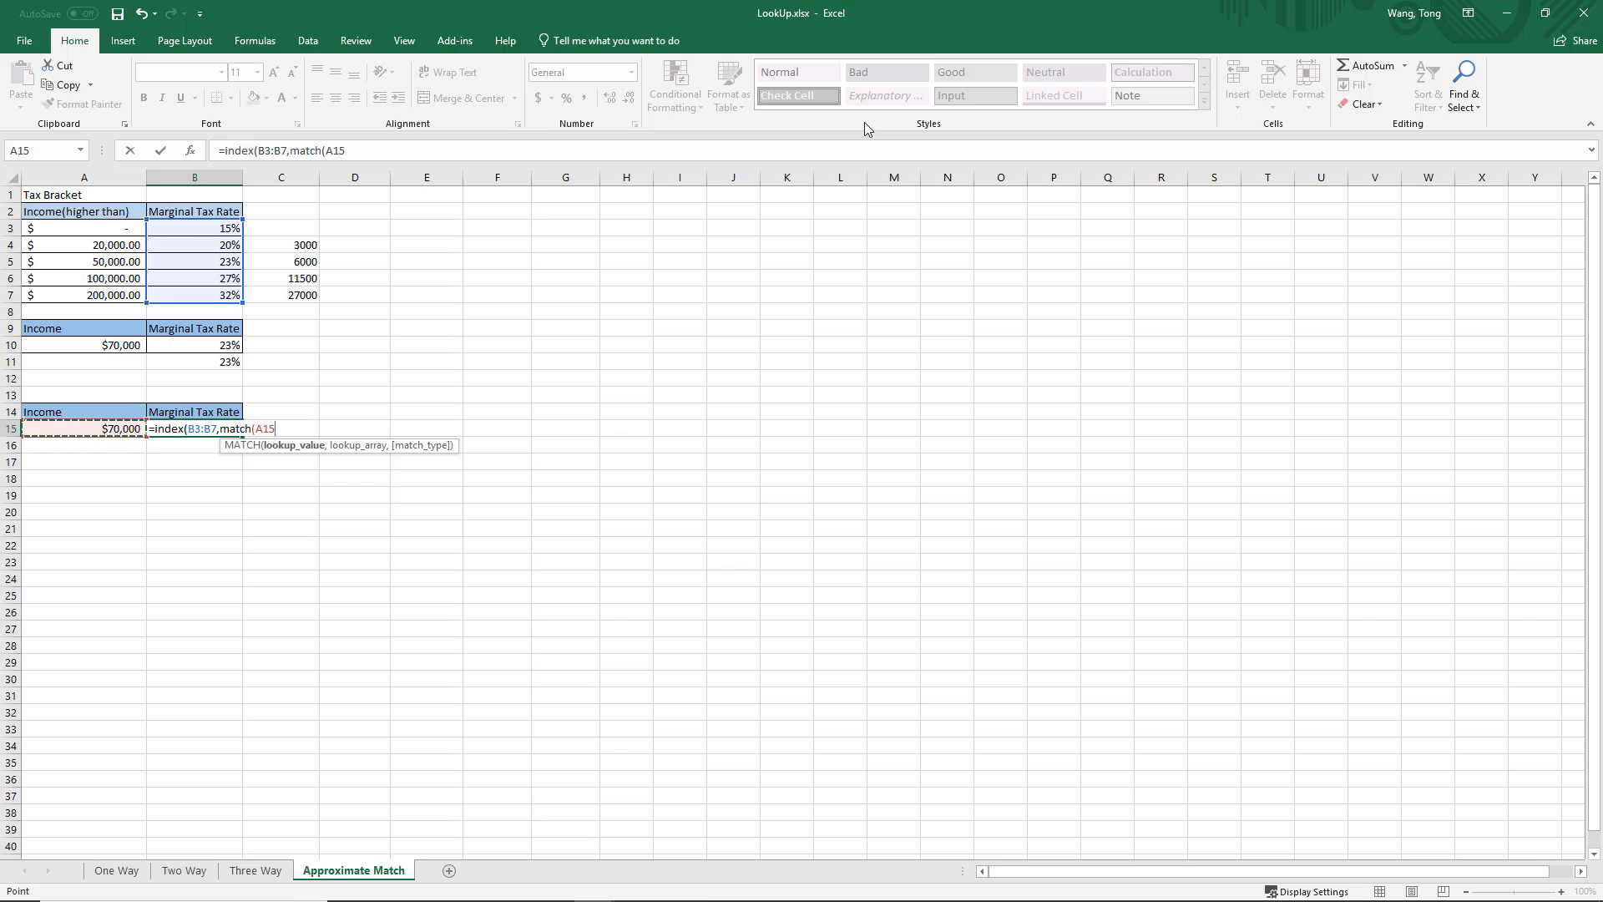
pyautogui.write(':')
pyautogui.press('BackSpace')
pyautogui.press('BackSpace')
pyautogui.press('BackSpace')
pyautogui.press('BackSpace')
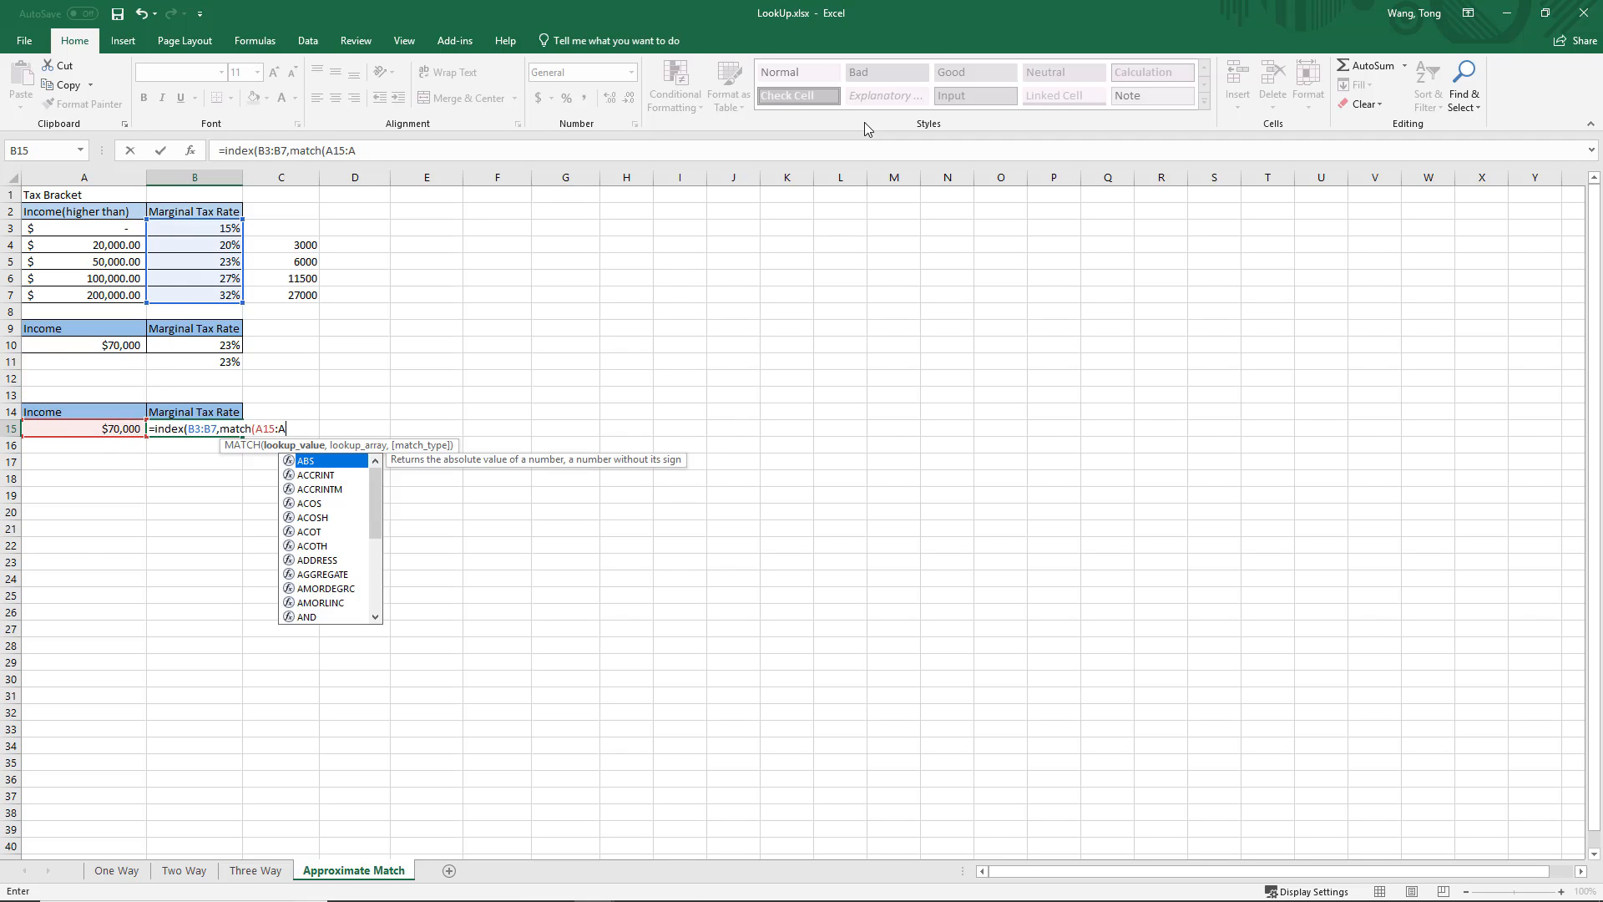
pyautogui.write(',')
pyautogui.press('Left')
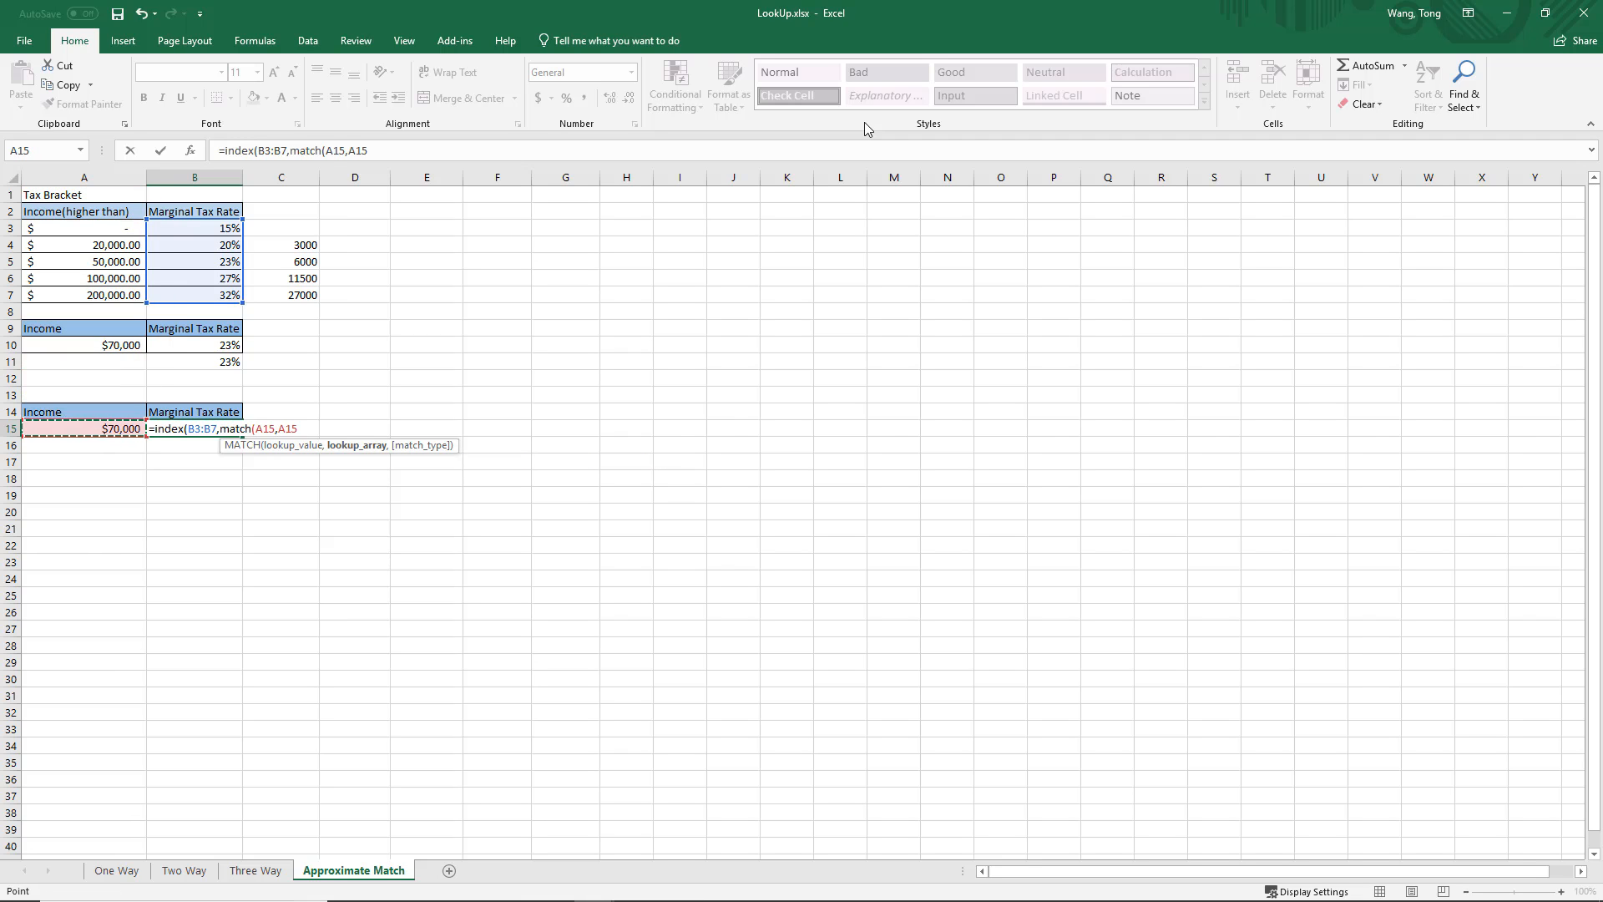
pyautogui.press('Up')
pyautogui.press('Up')
pyautogui.press('Up')
pyautogui.press('Up')
pyautogui.press('Up')
pyautogui.press('Up')
pyautogui.press('Up')
pyautogui.press('Up')
pyautogui.hotkey('shift', 'Up')
pyautogui.hotkey('shift', 'Up')
pyautogui.hotkey('shift', 'Up')
pyautogui.hotkey('shift', 'Up')
pyautogui.hotkey('shift', 'Up')
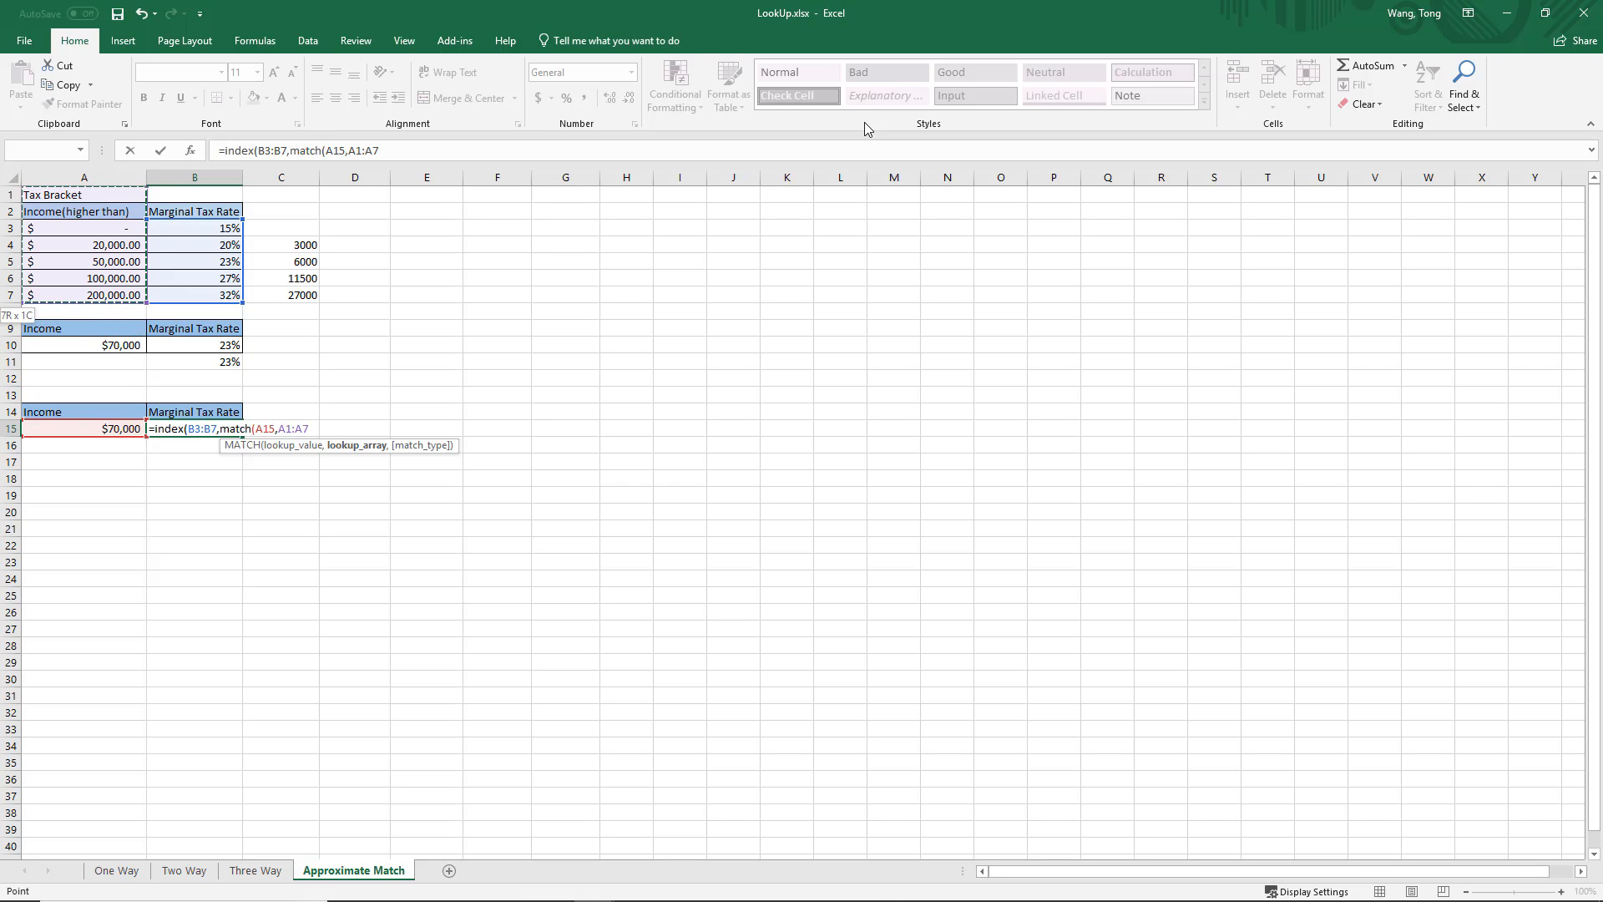
pyautogui.hotkey('shift', 'Down')
pyautogui.write(',')
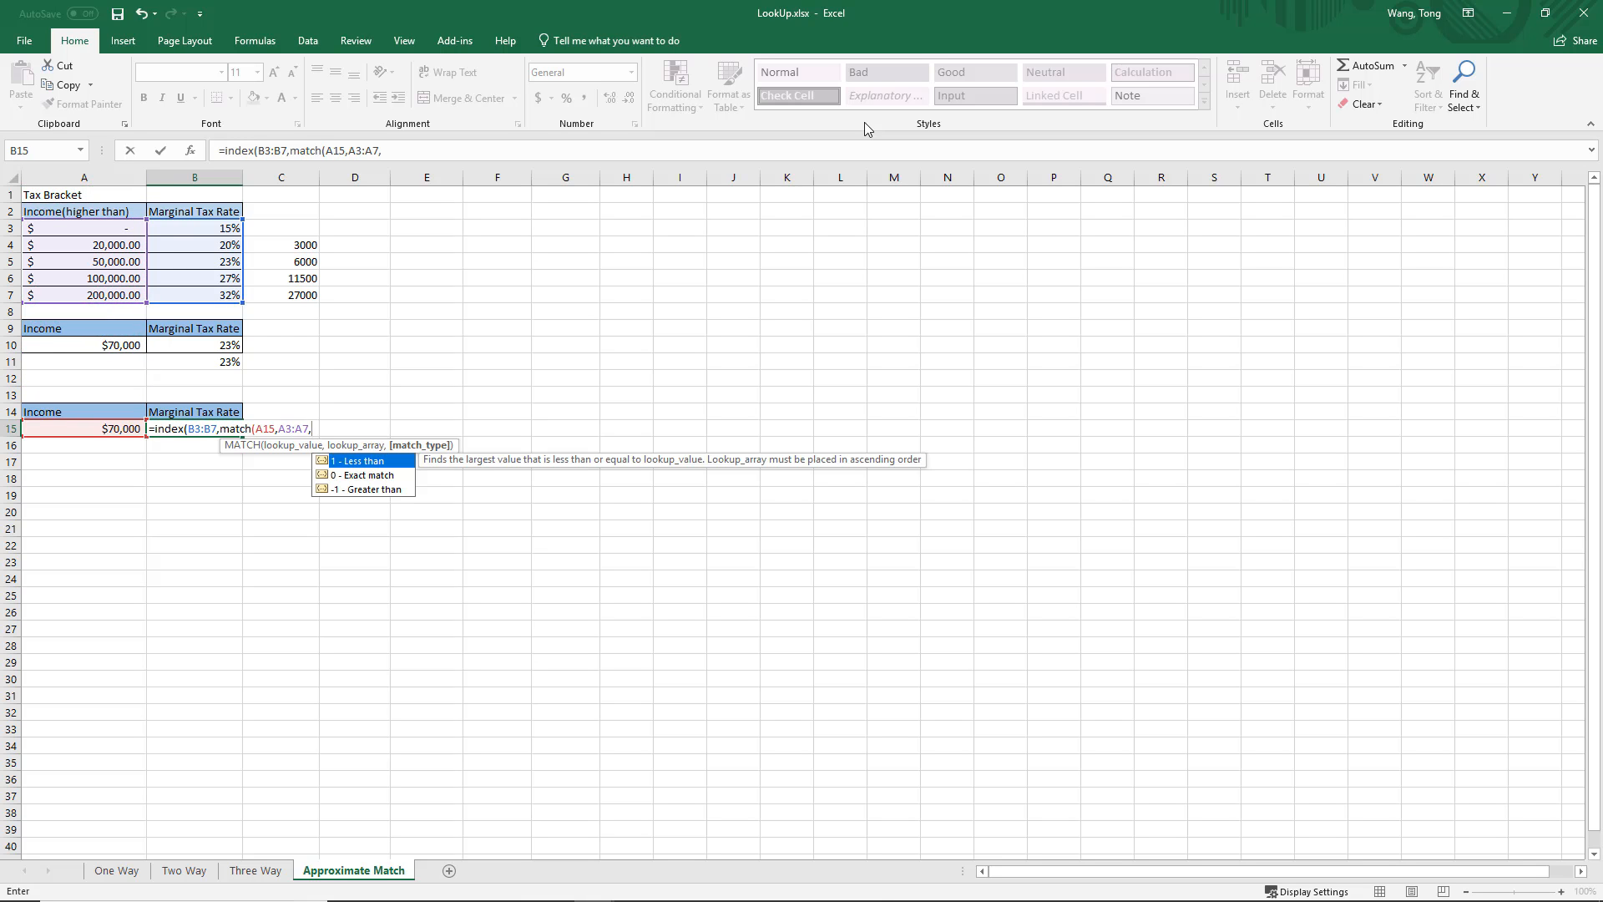
pyautogui.write('1')
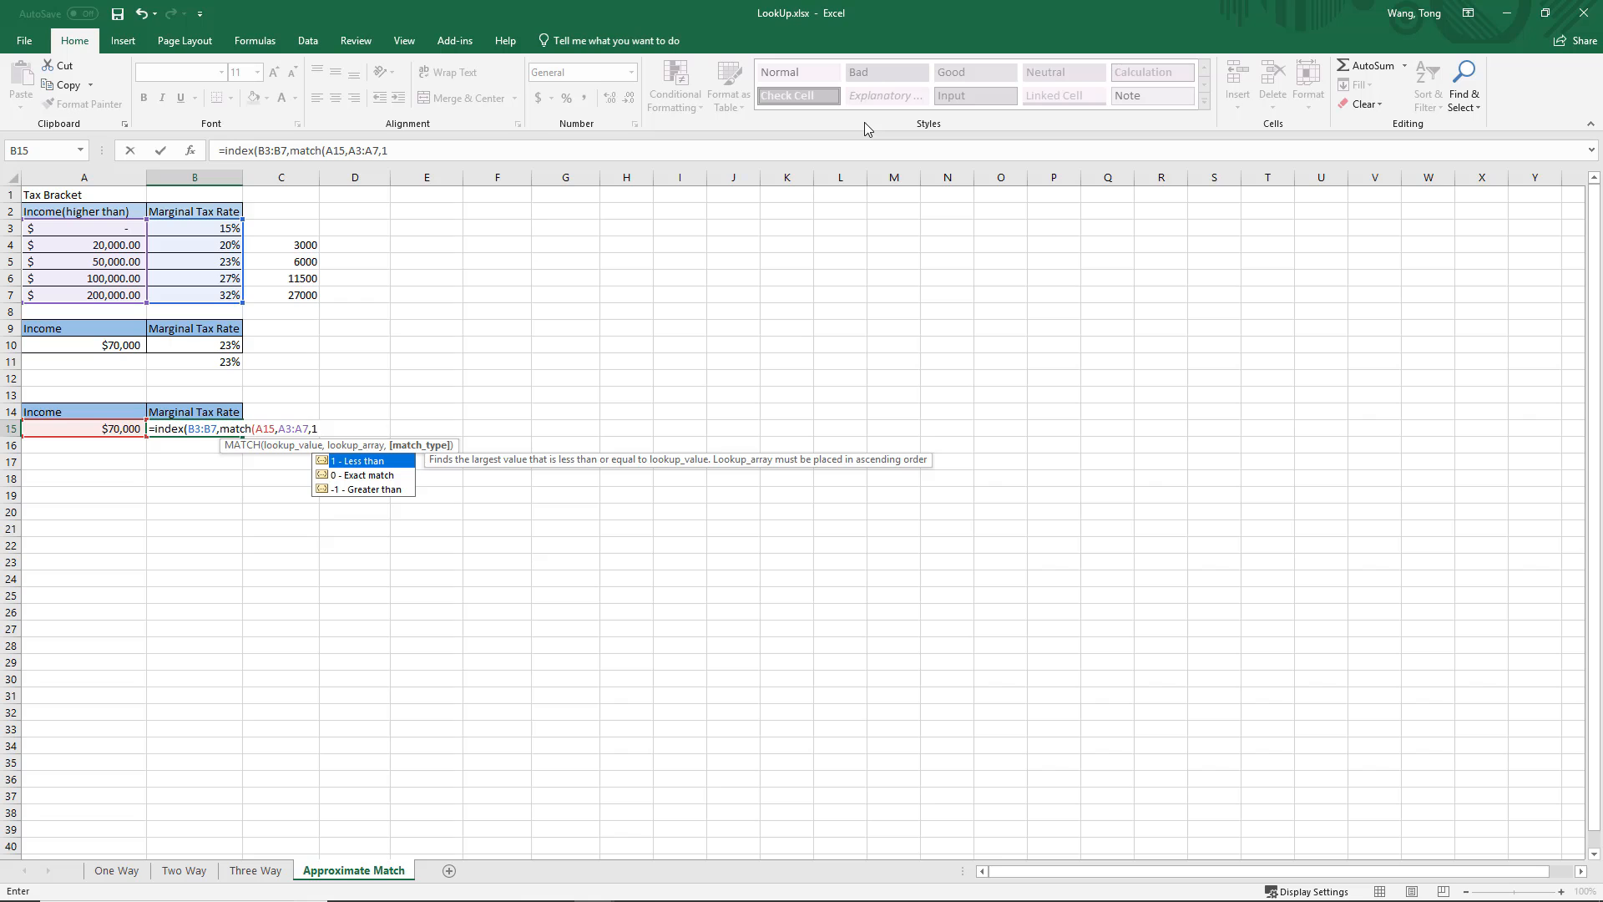
pyautogui.write('))')
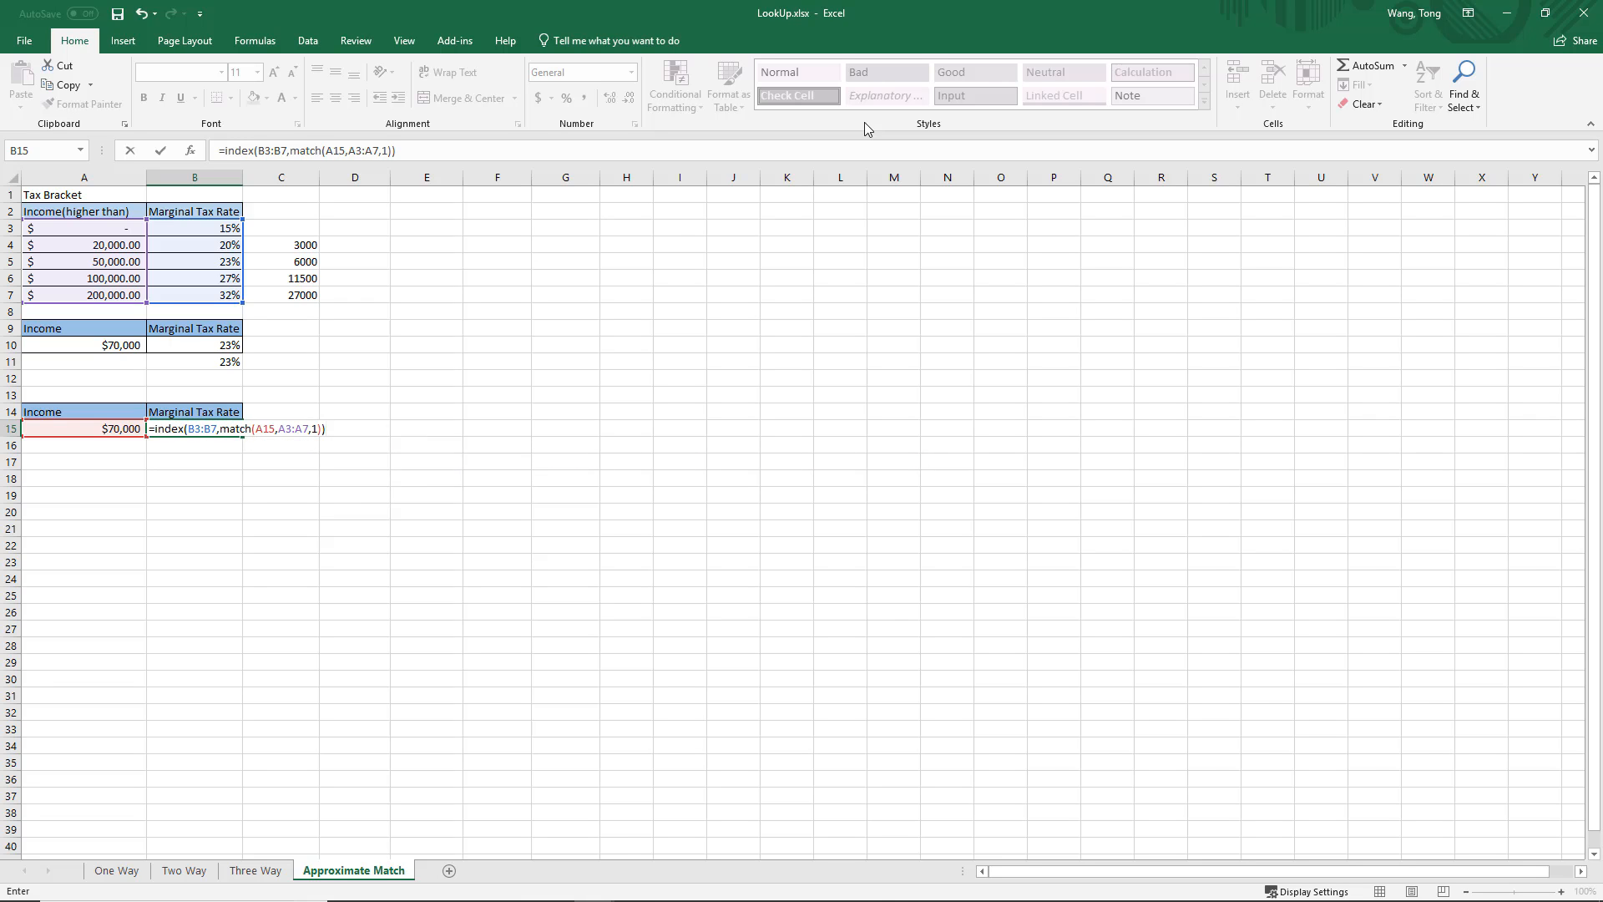
pyautogui.press('Return')
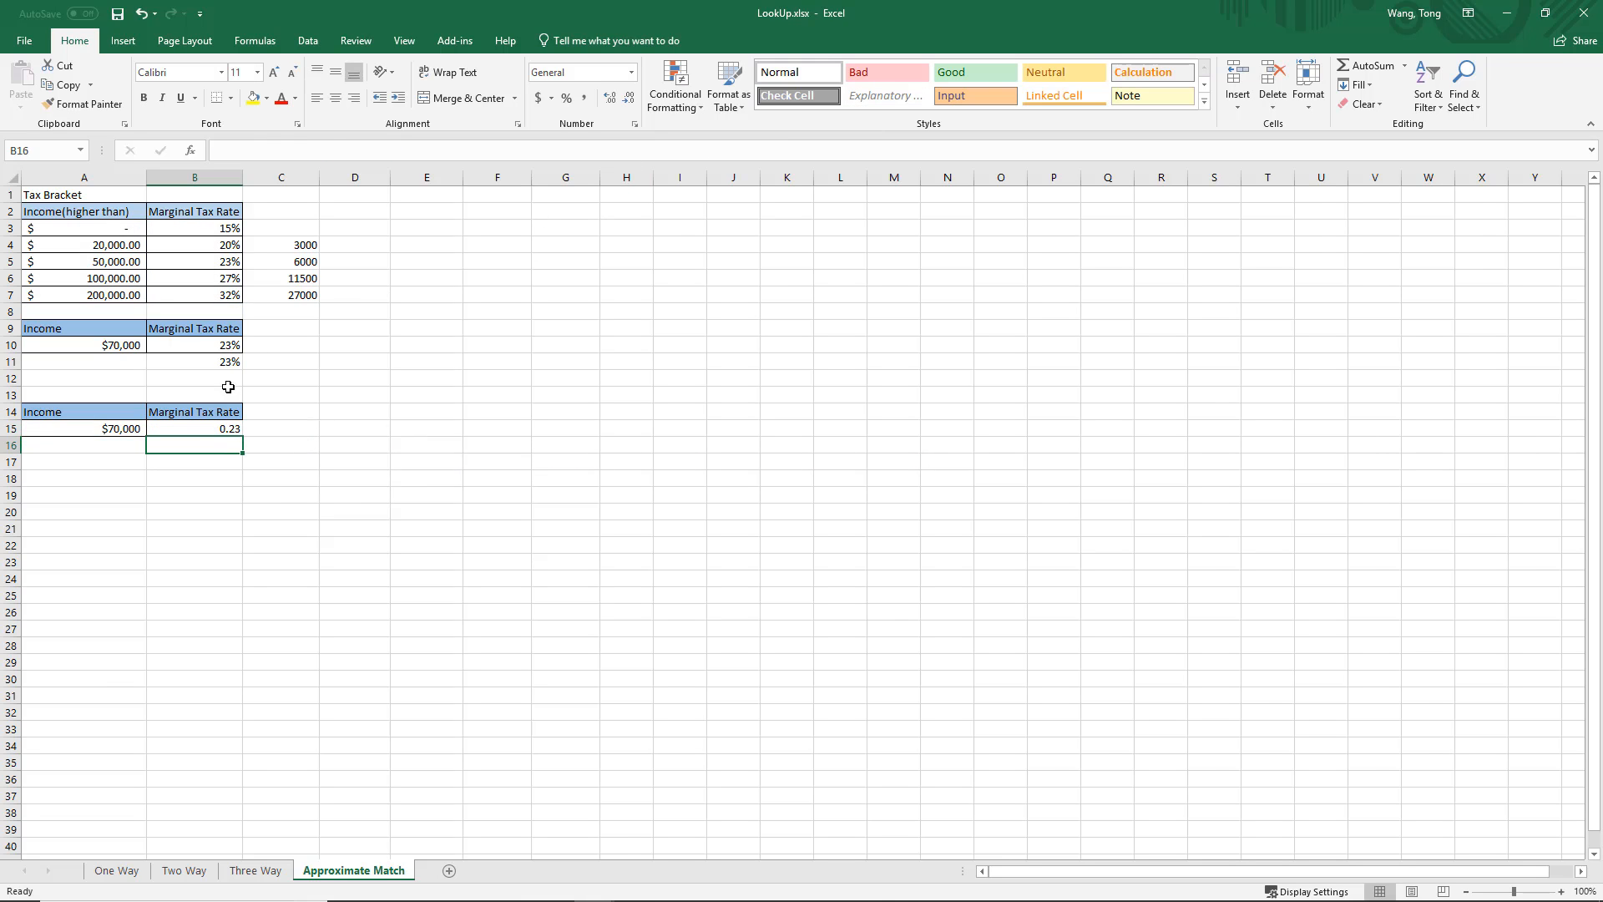
# Step: Format the rate in B15 as a percentage and label C14 "Tax Bill"
pyautogui.click(230, 426)
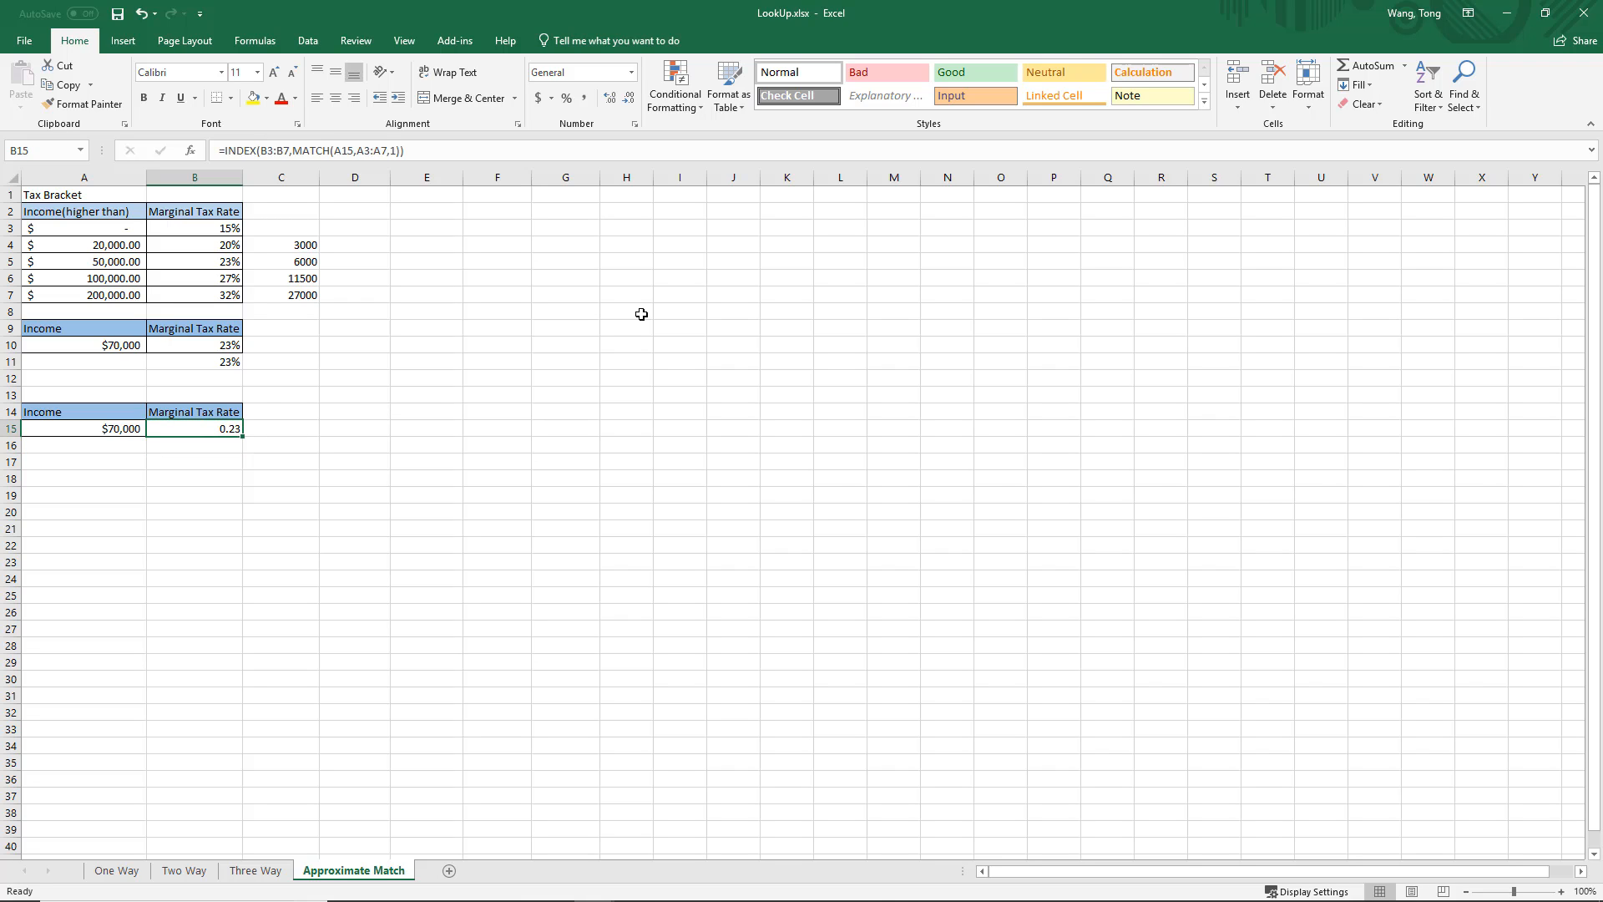
pyautogui.hotkey('ctrl', 'shift', '5')
pyautogui.click(324, 465)
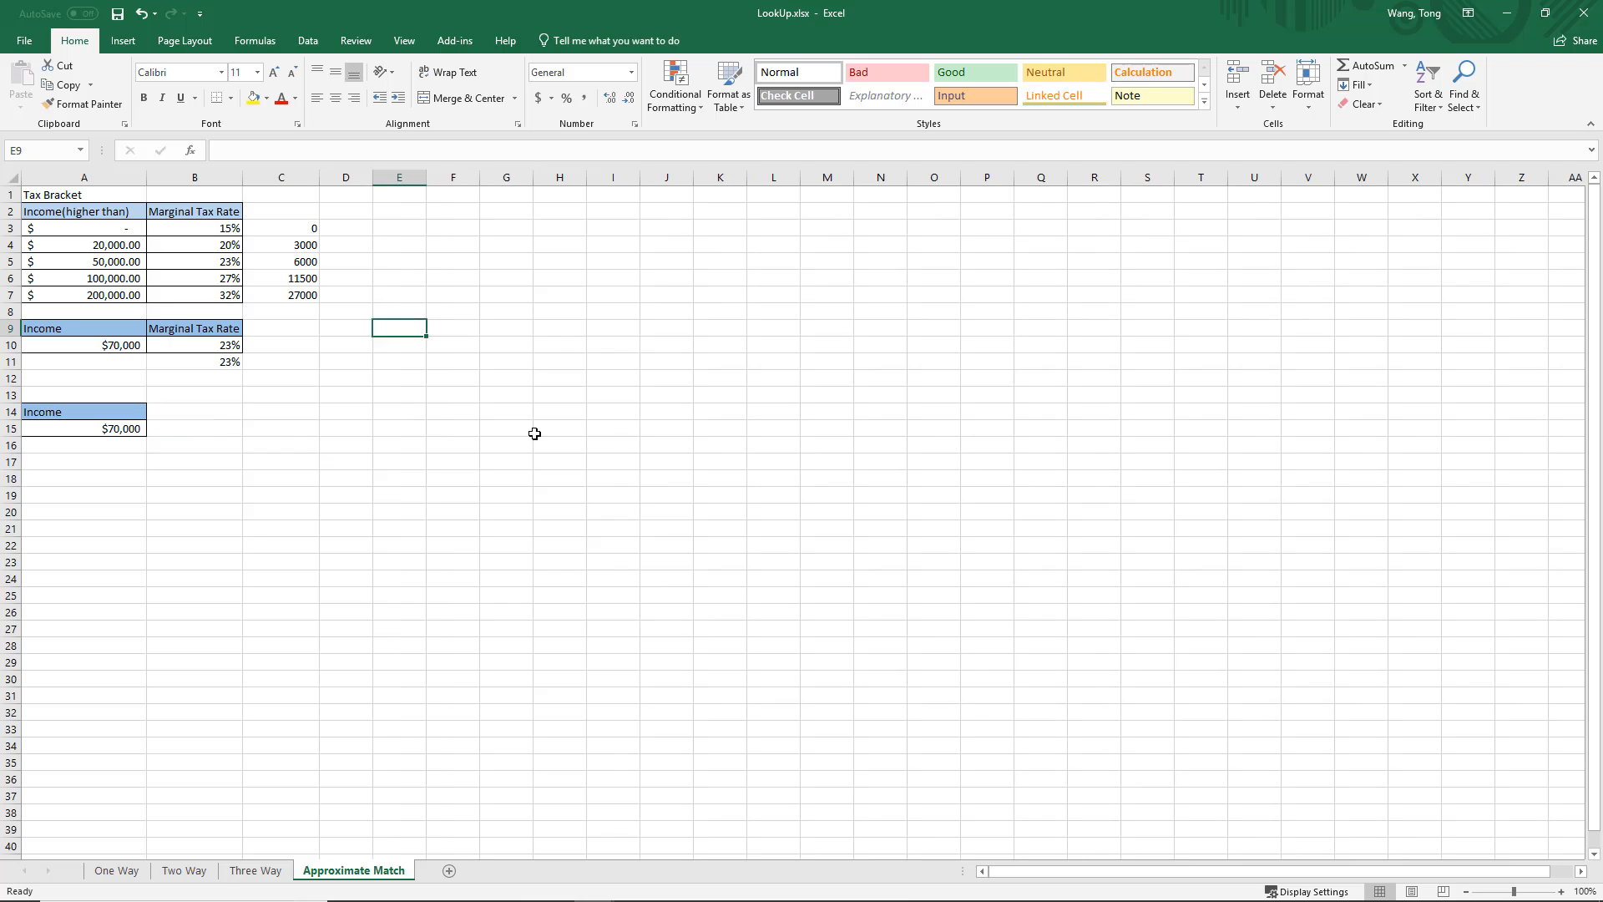
pyautogui.write('Tax Bill')
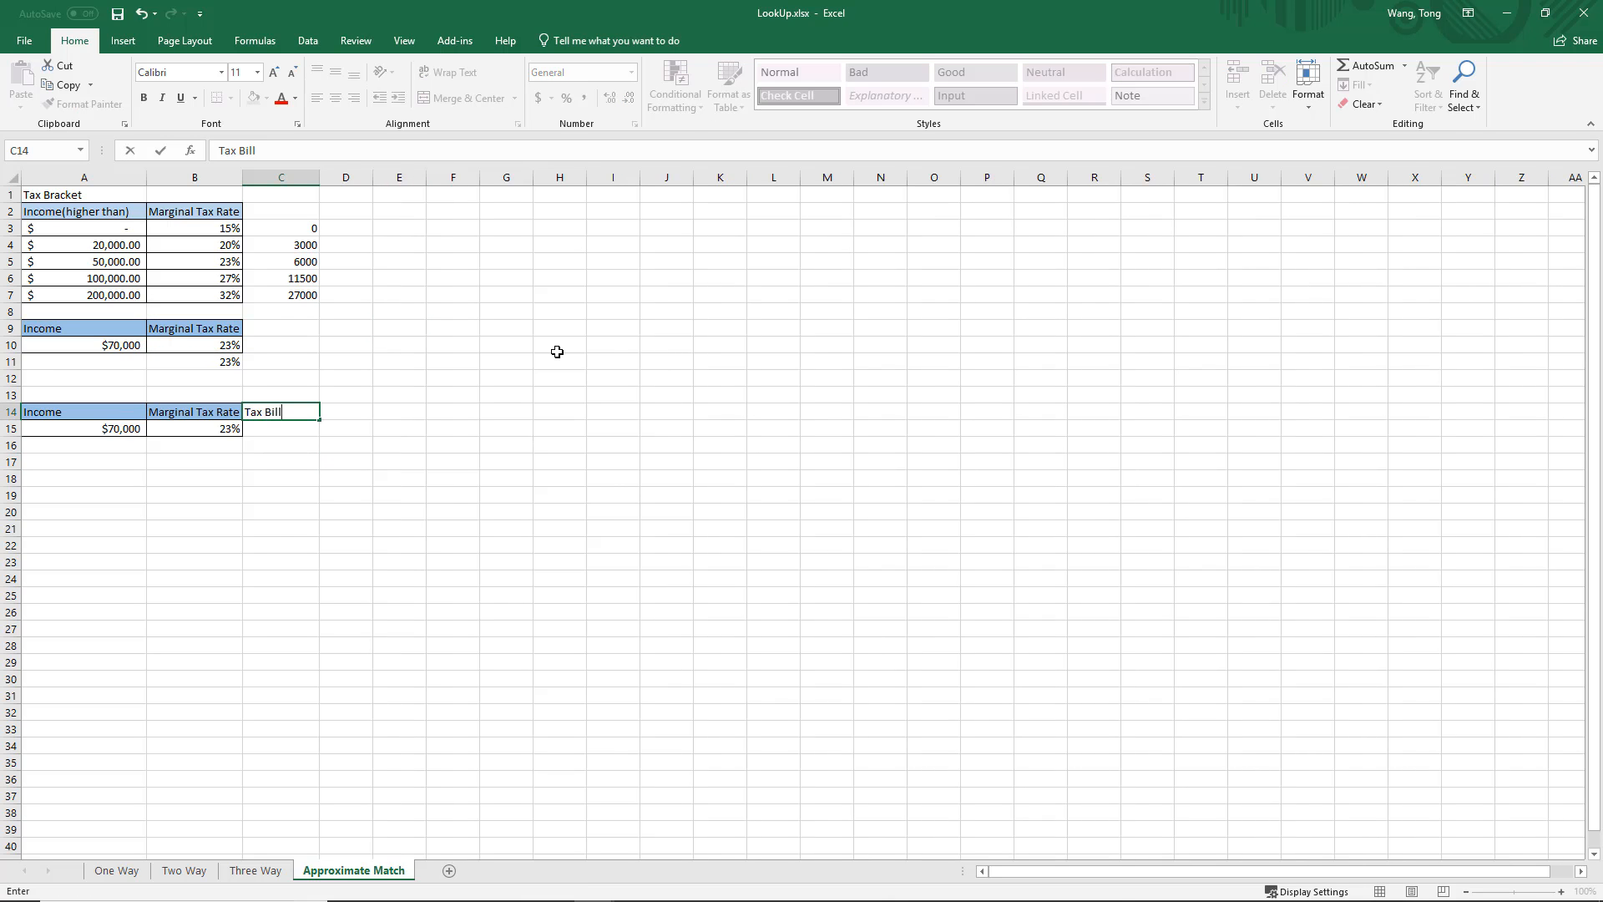
pyautogui.click(342, 522)
# Step: Begin C15's tax bill formula with =SUM(C3:C5)+ to total the lower brackets' taxes, consulting the tax bracket diagram in PowerPoint
pyautogui.click(295, 429)
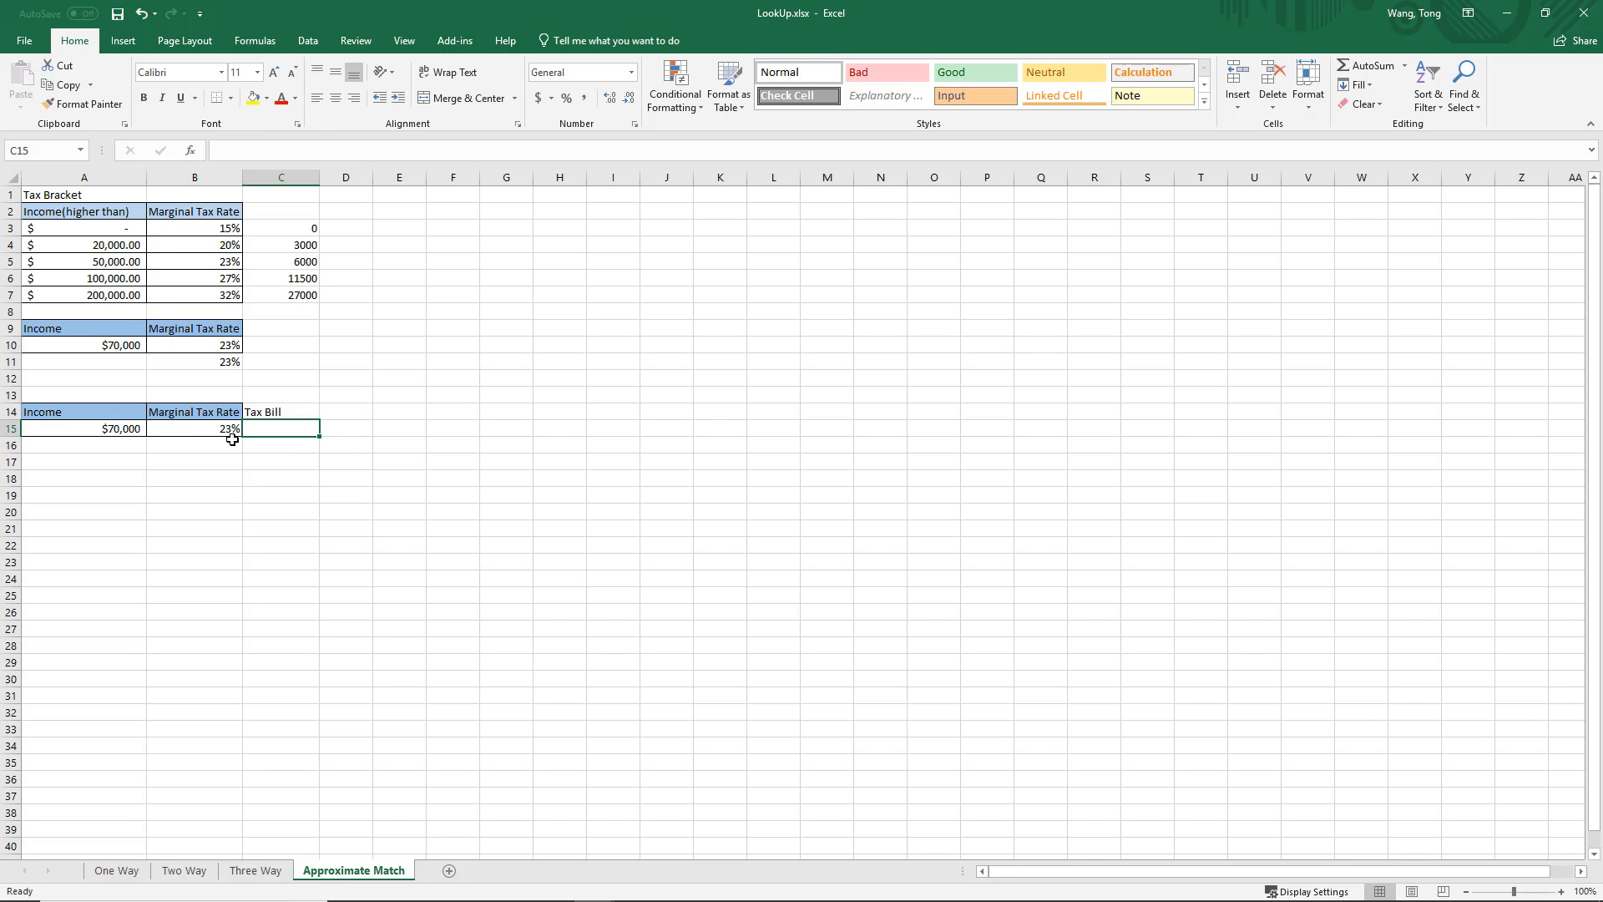
pyautogui.write('=')
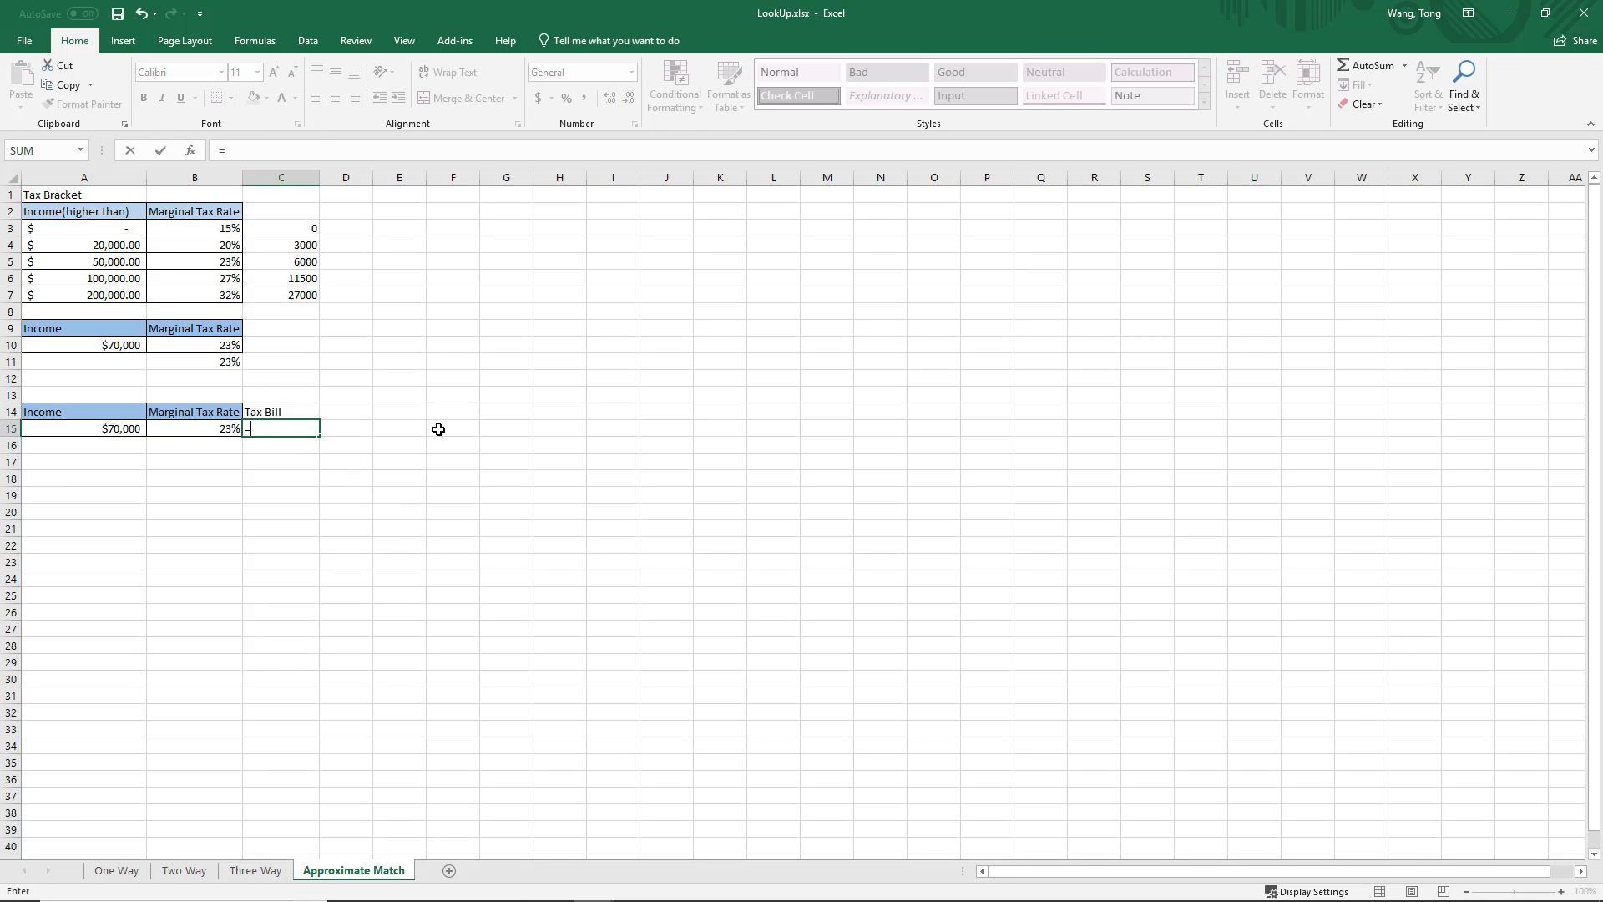
pyautogui.hotkey('alt', 'Tab')
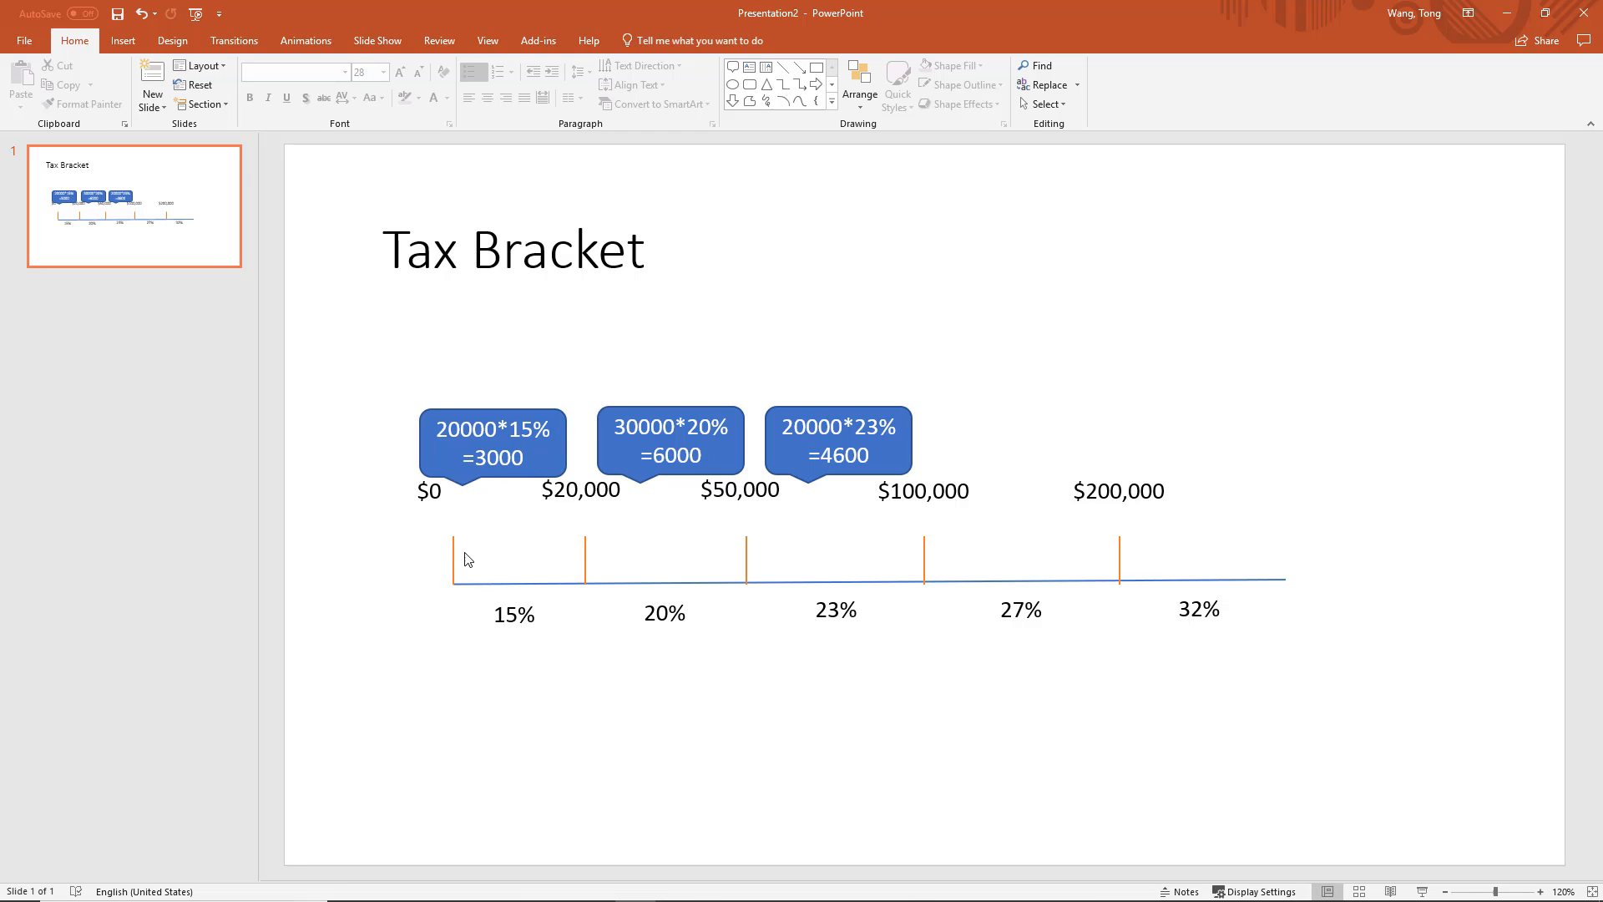
pyautogui.hotkey('alt', 'Tab')
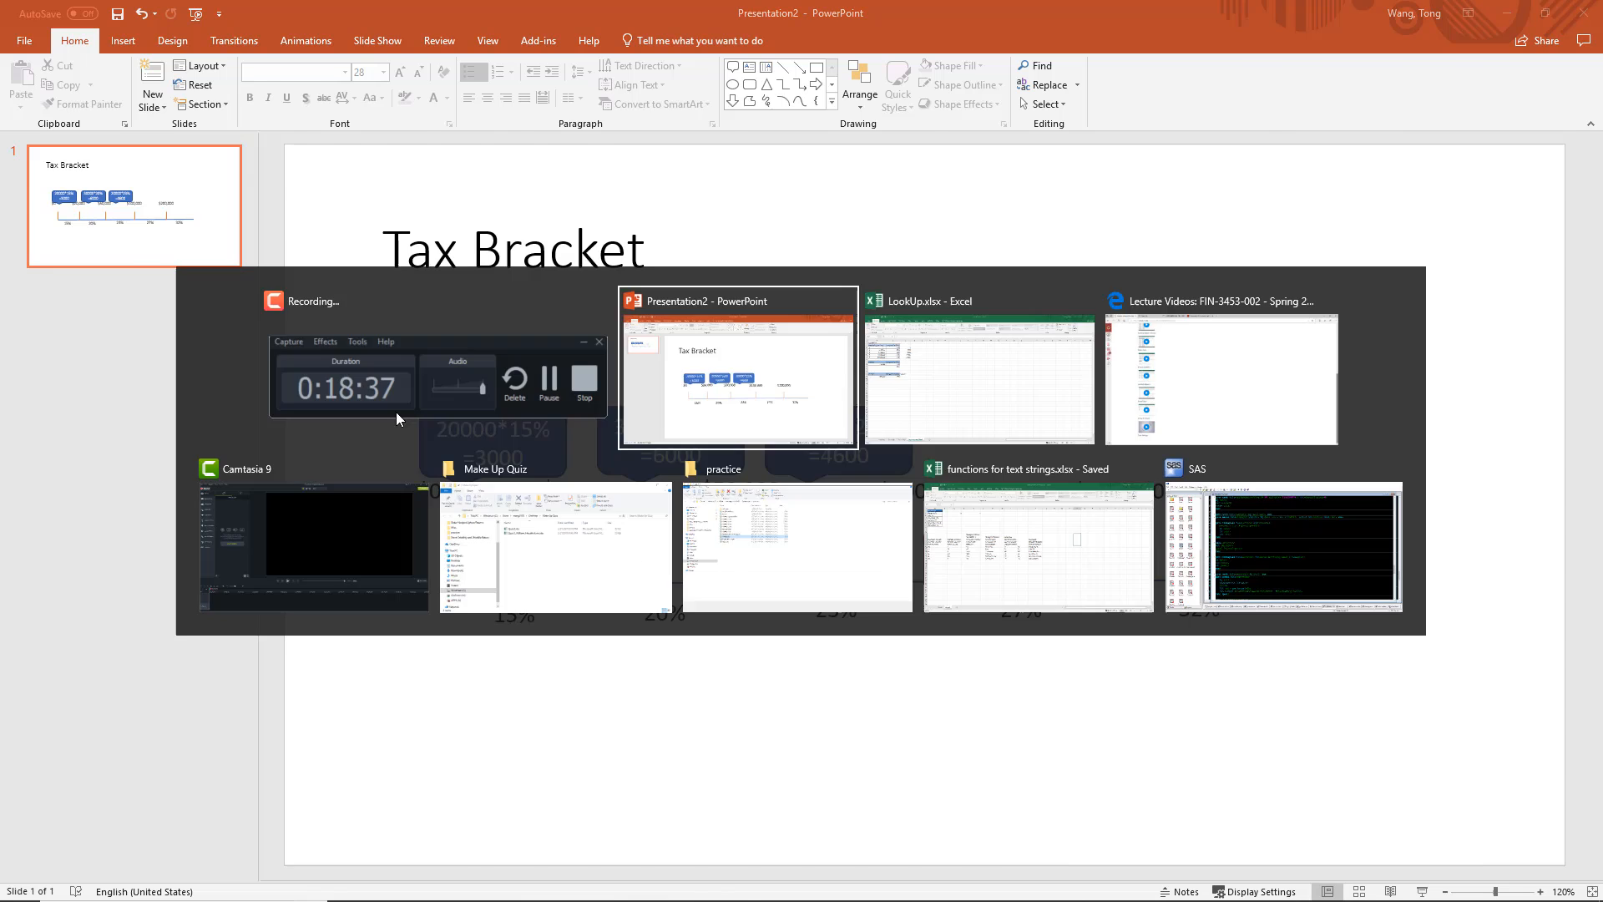
pyautogui.write('=')
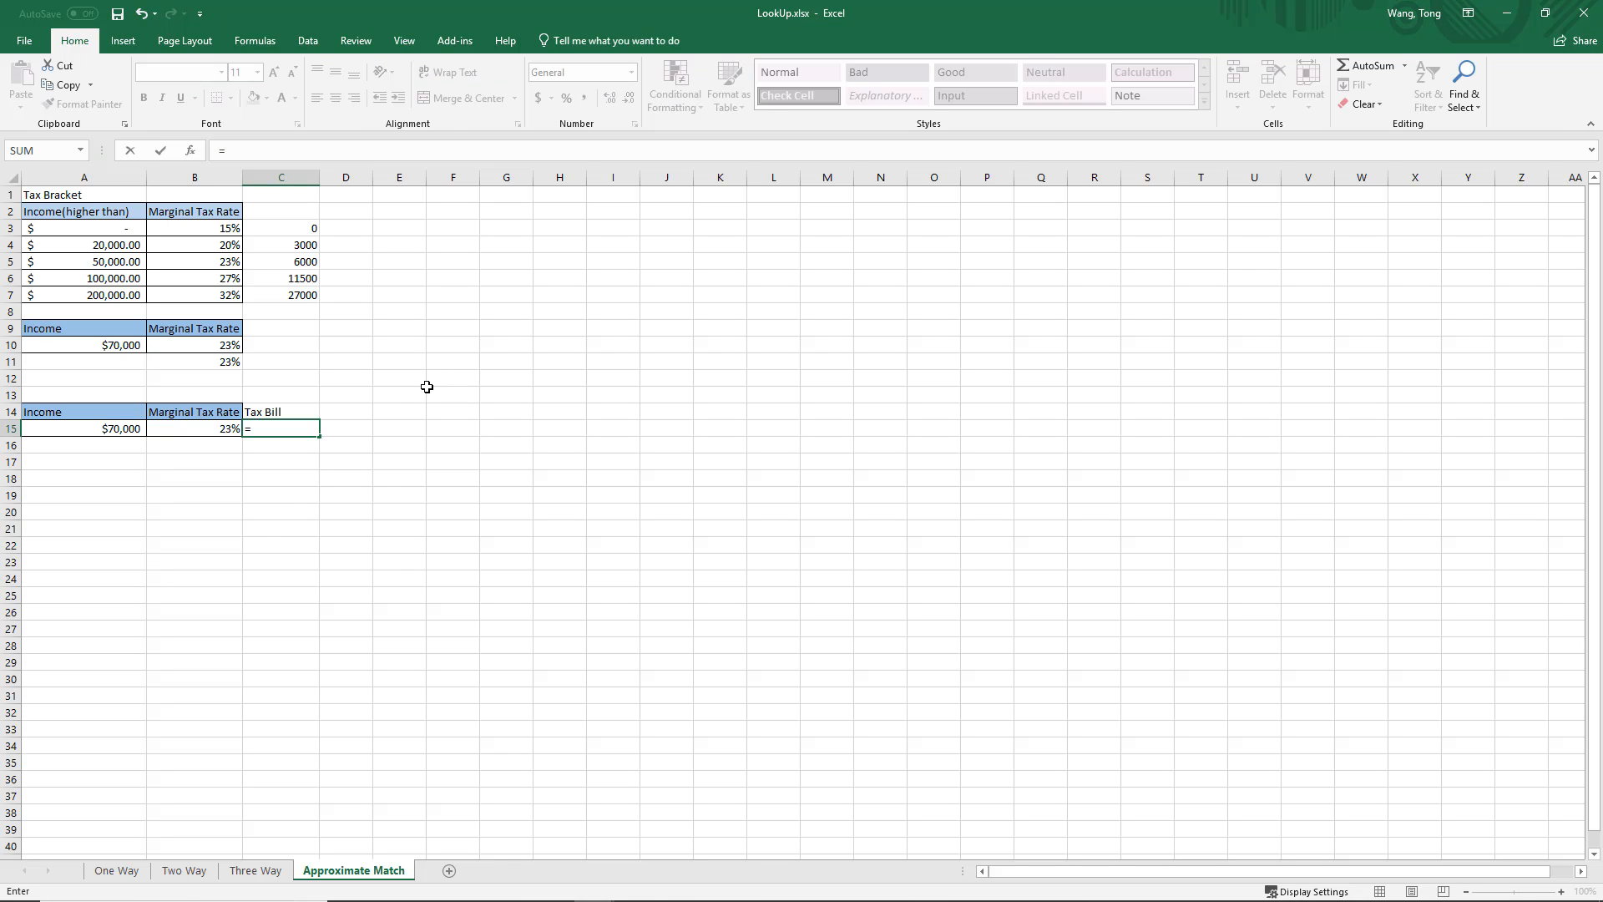
pyautogui.write('sum(')
pyautogui.press('Up')
pyautogui.press('Up')
pyautogui.press('Up')
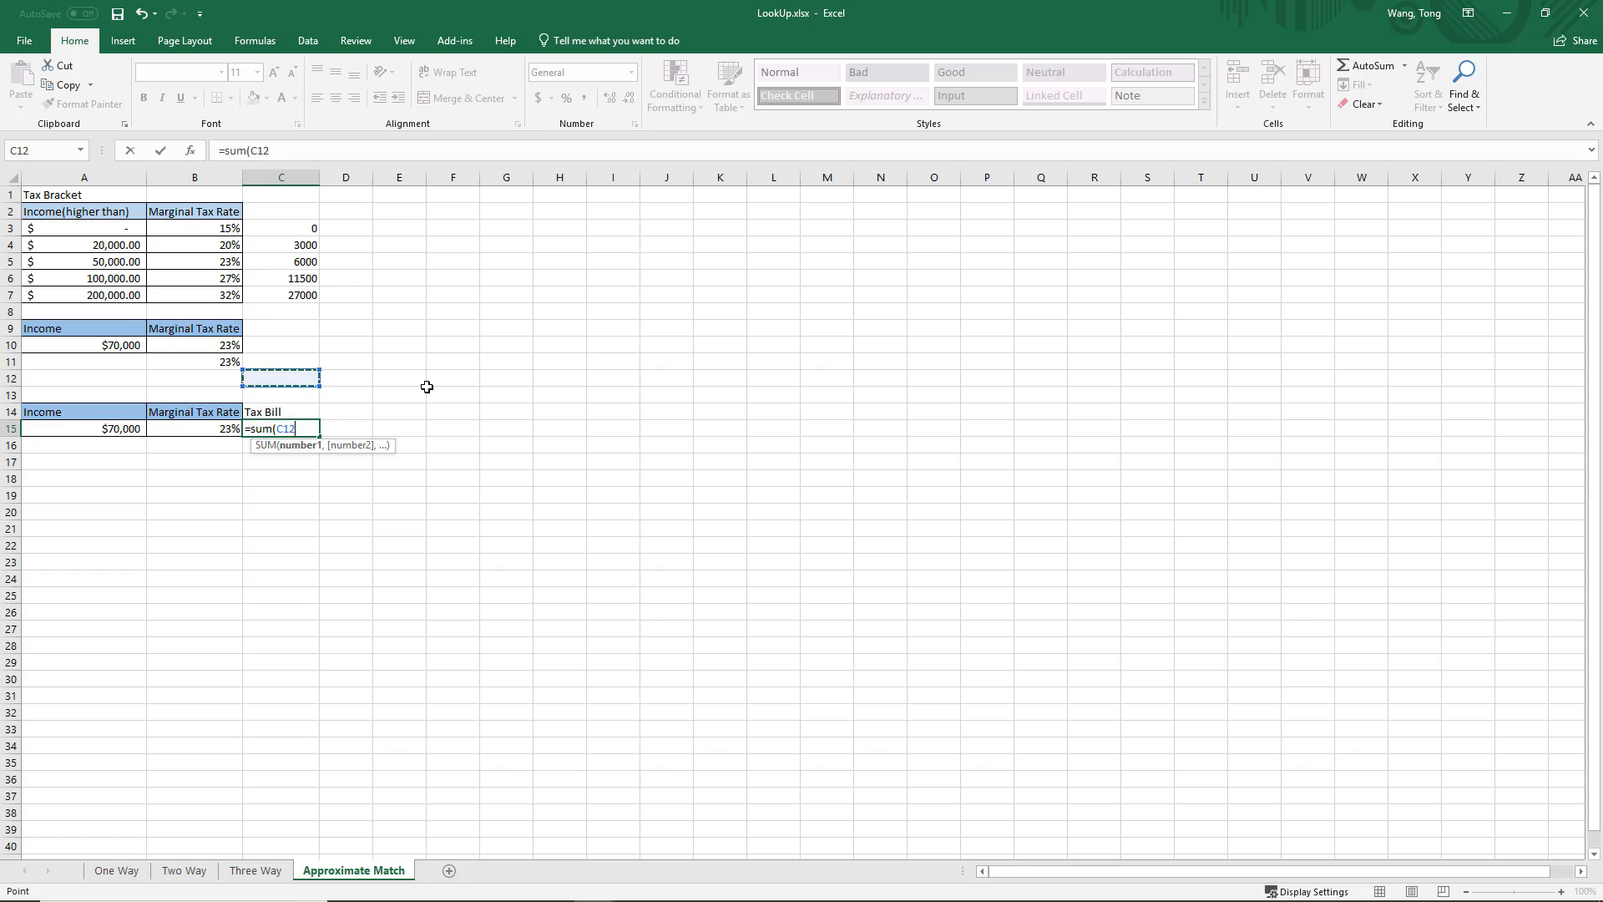
pyautogui.press('Up')
pyautogui.press('Up')
pyautogui.press('Up')
pyautogui.press('Up')
pyautogui.press('Up')
pyautogui.press('Up')
pyautogui.press('Up')
pyautogui.press('Up')
pyautogui.press('Up')
pyautogui.hotkey('shift', 'Down')
pyautogui.hotkey('shift', 'Down')
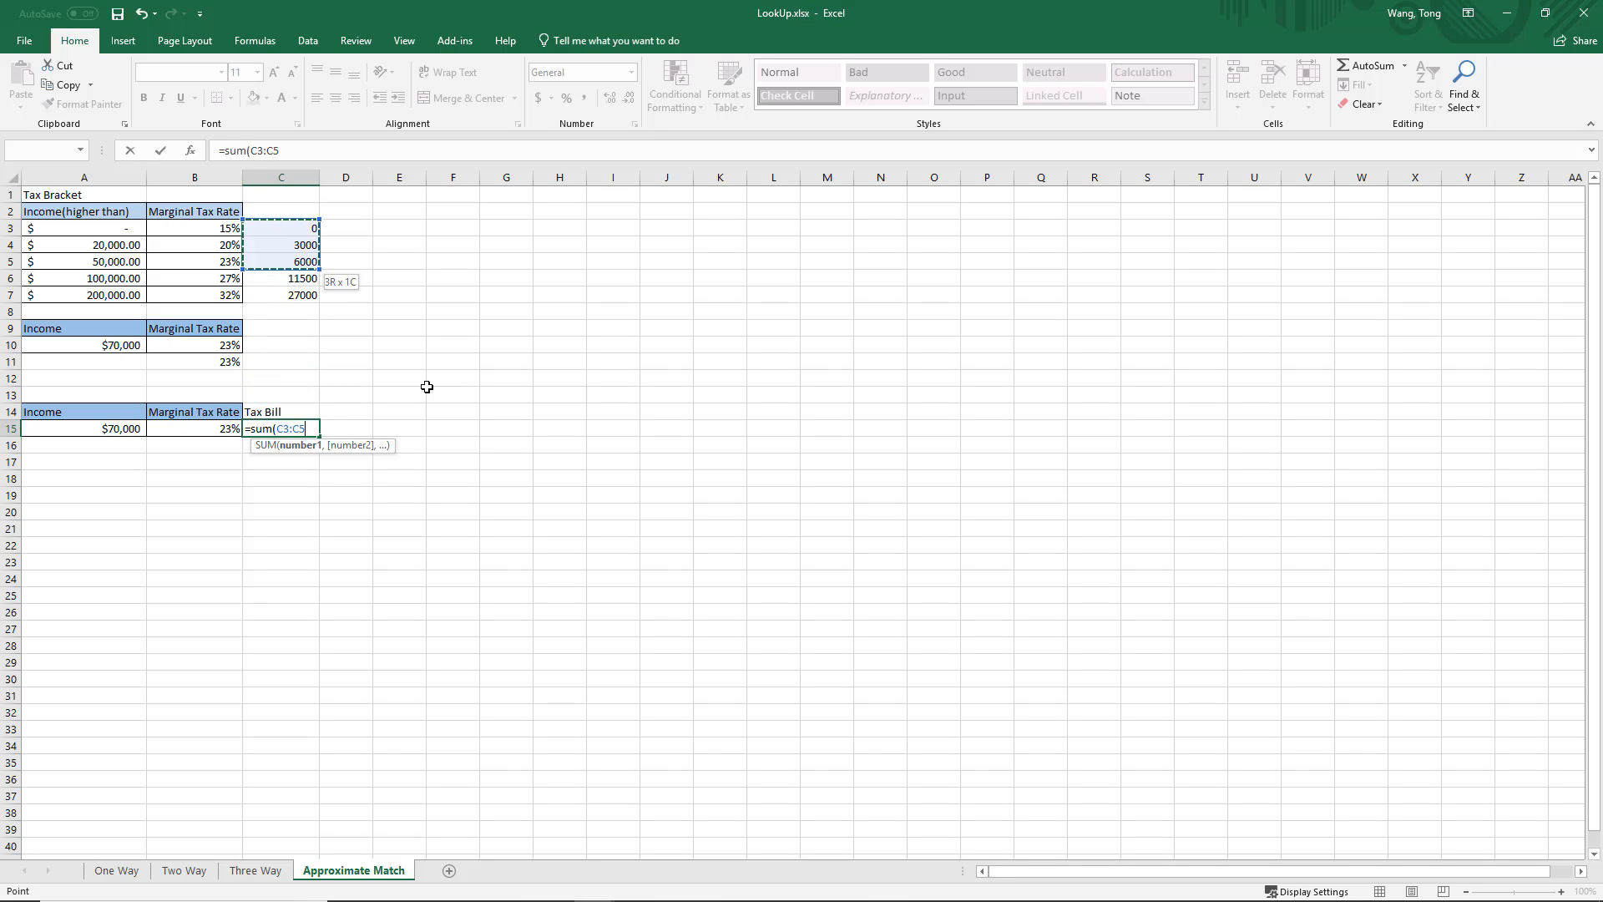
pyautogui.write(')+')
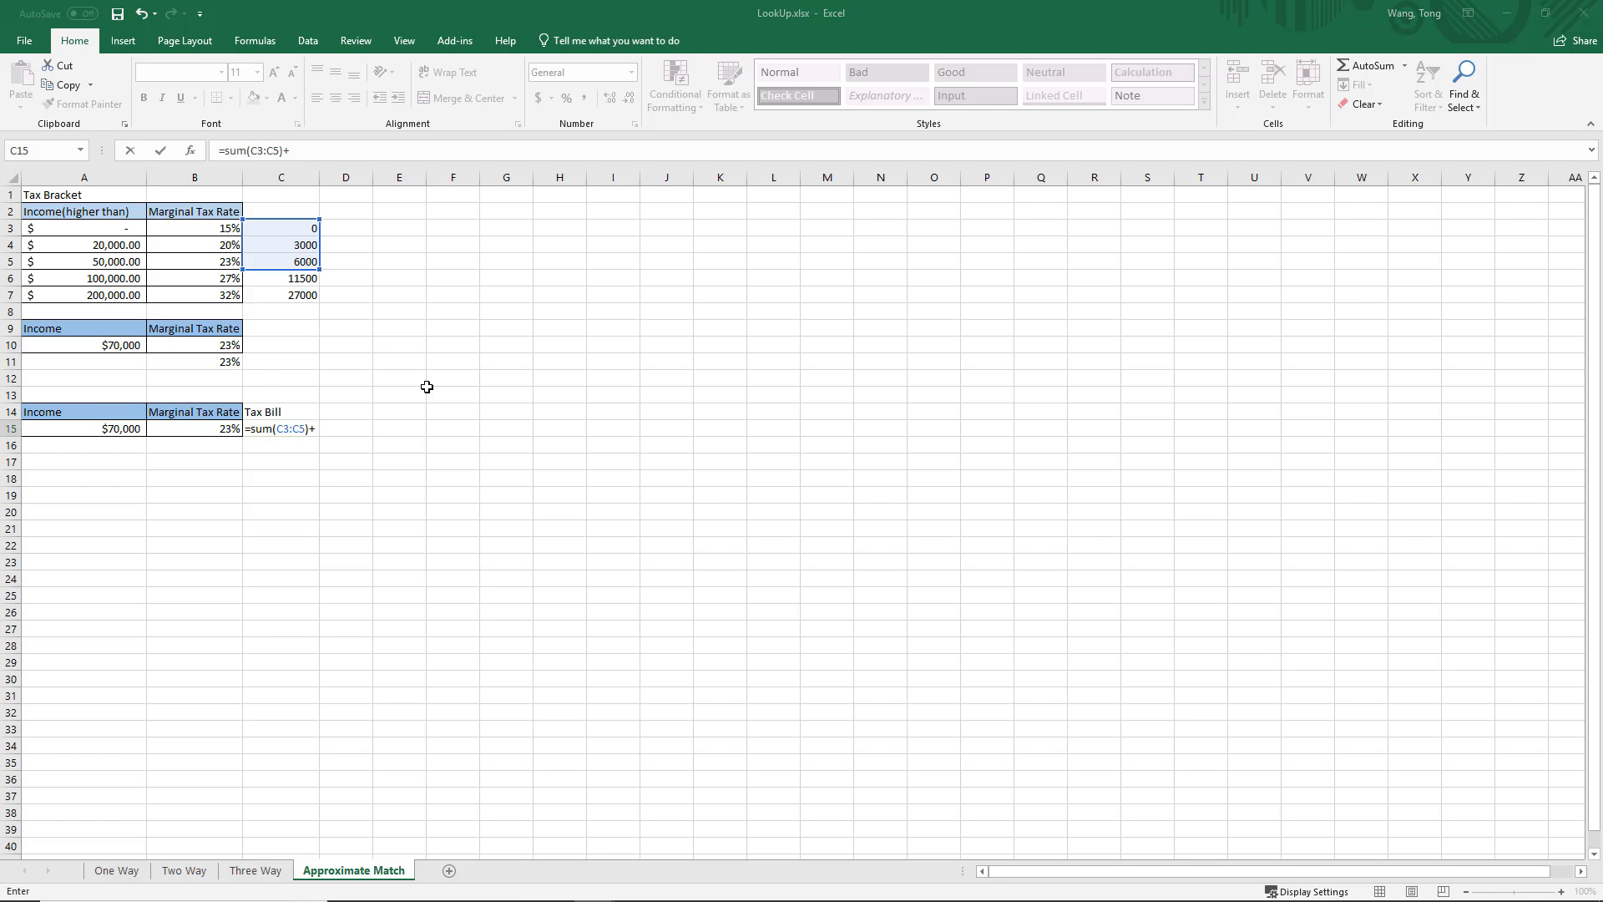
# Step: Check the top bracket portion in the PowerPoint diagram and complete C15's formula as =SUM(C3:C5)+B15*(A15-A5)
pyautogui.hotkey('alt', 'Tab')
pyautogui.hotkey('alt', 'Tab')
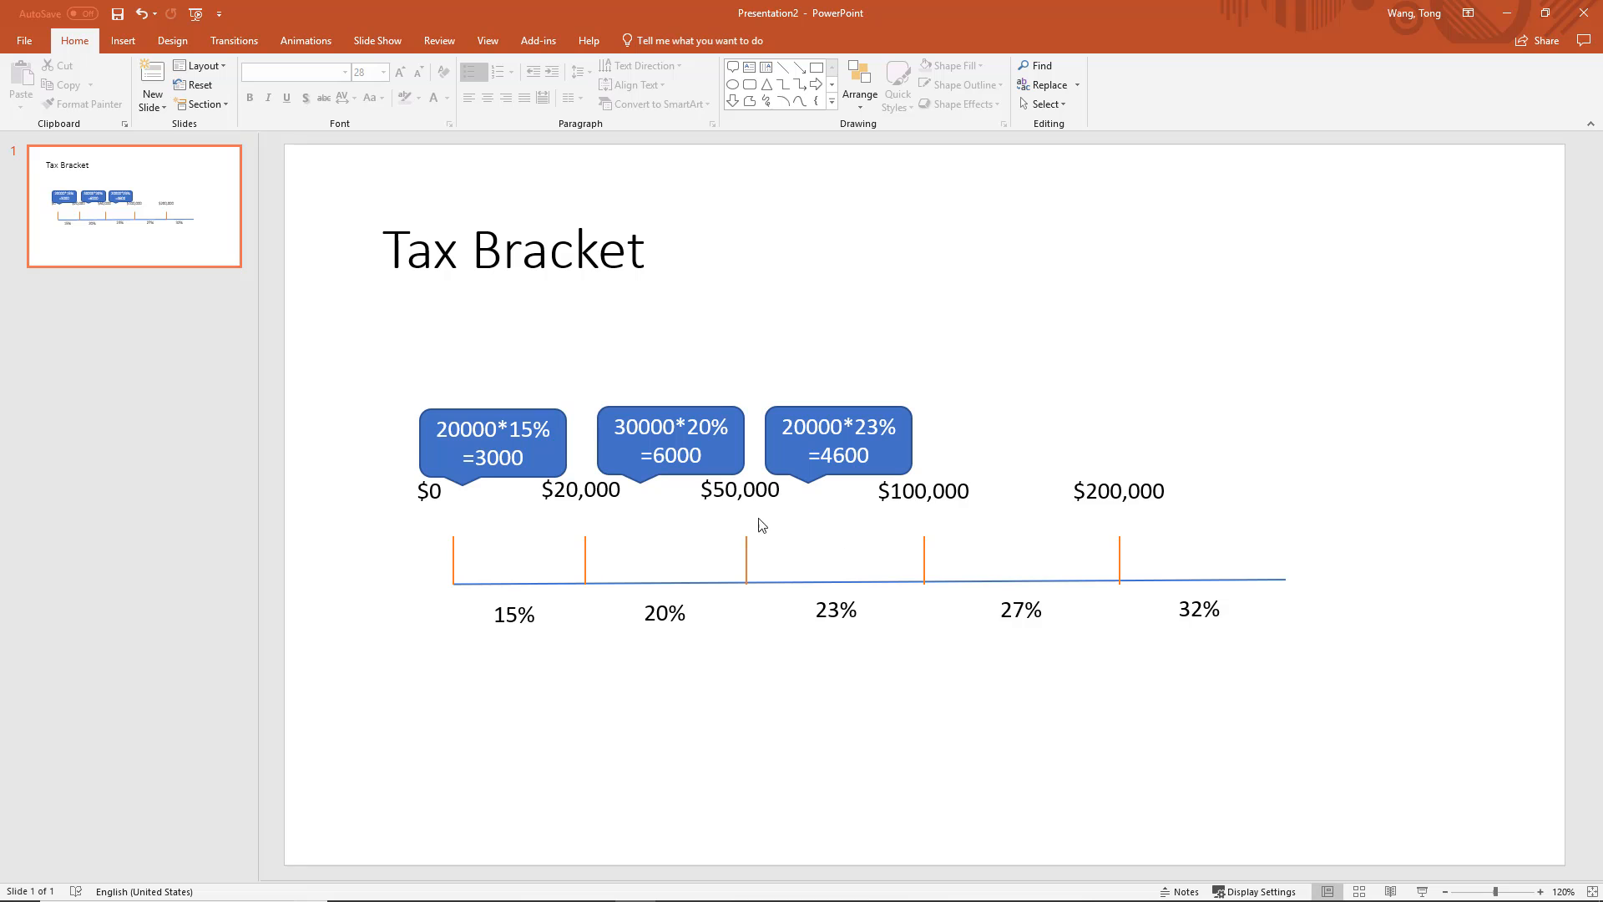
pyautogui.hotkey('alt', 'Tab')
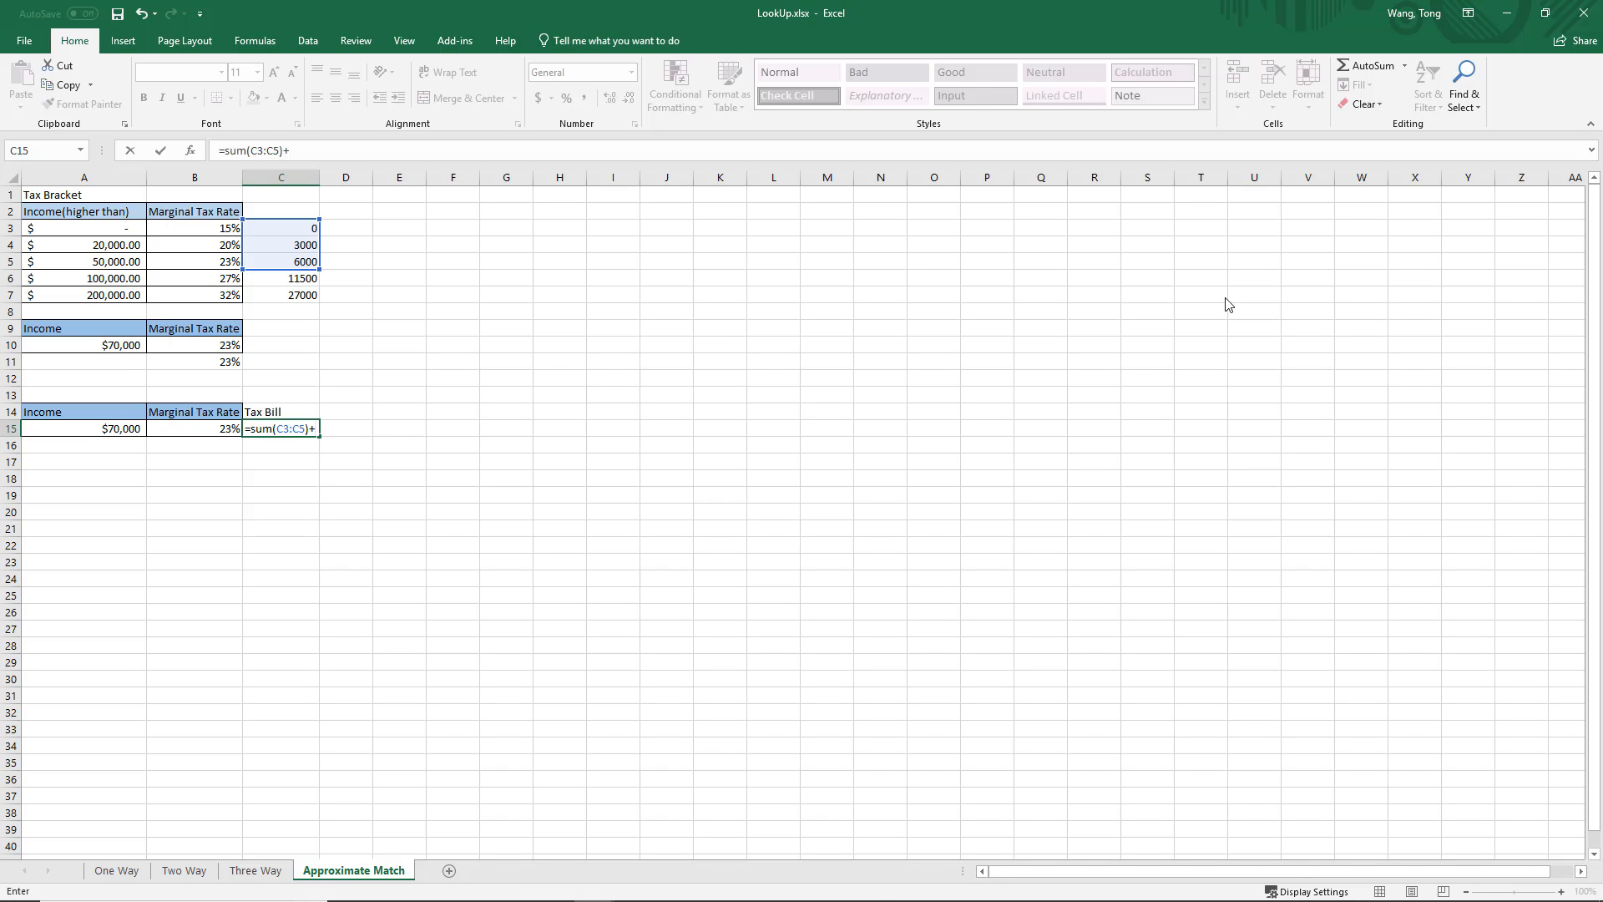
pyautogui.write('b15*(')
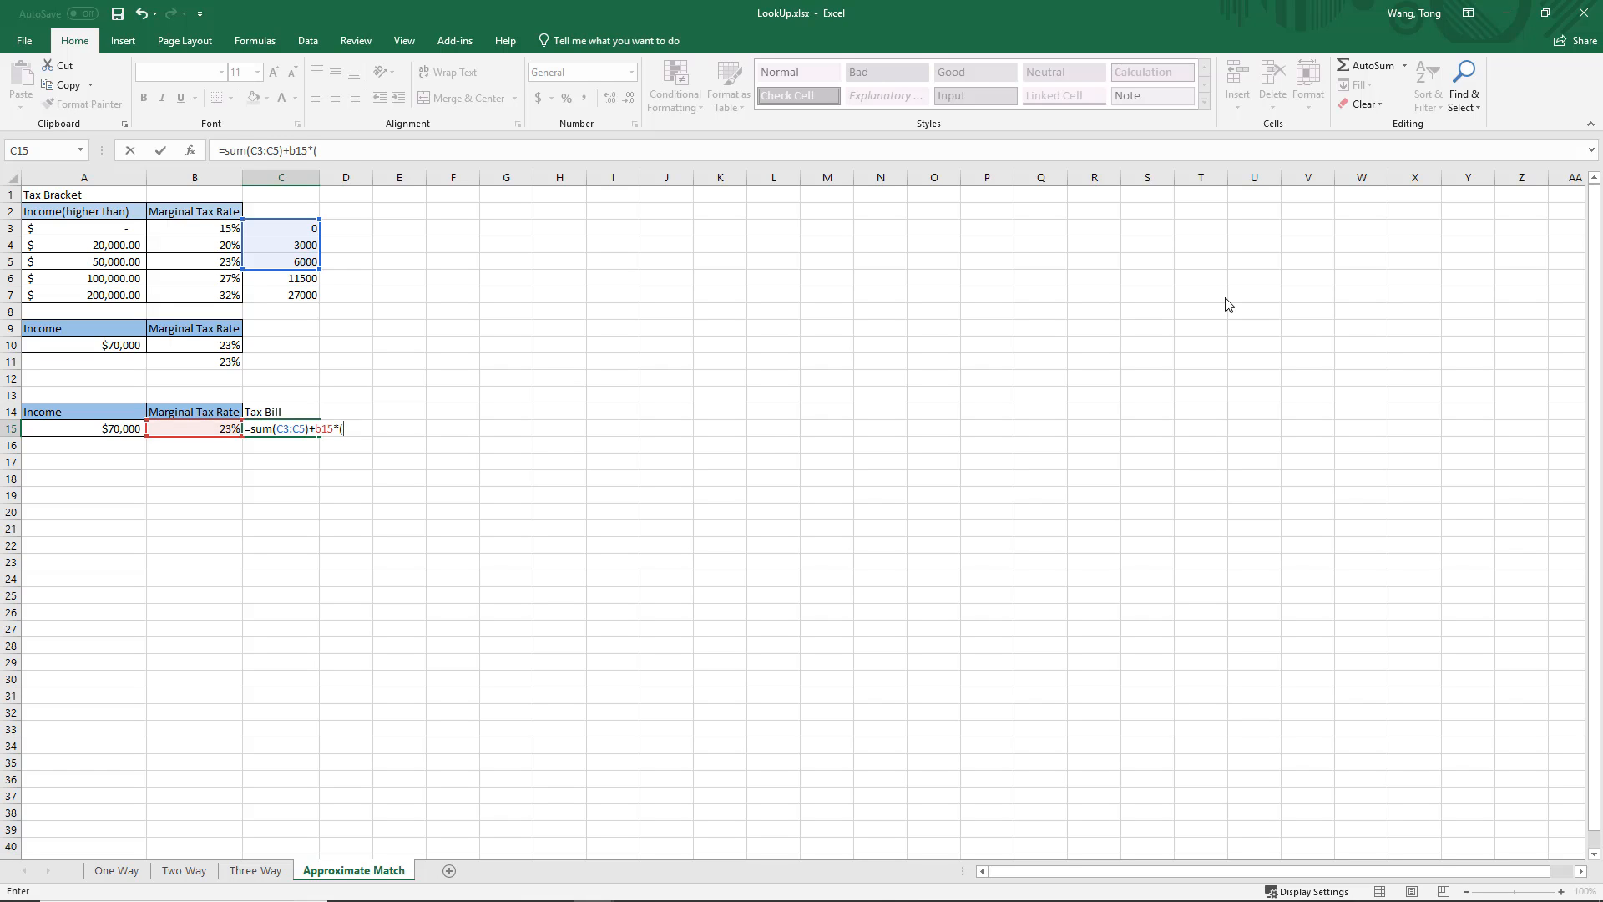
pyautogui.write('A15')
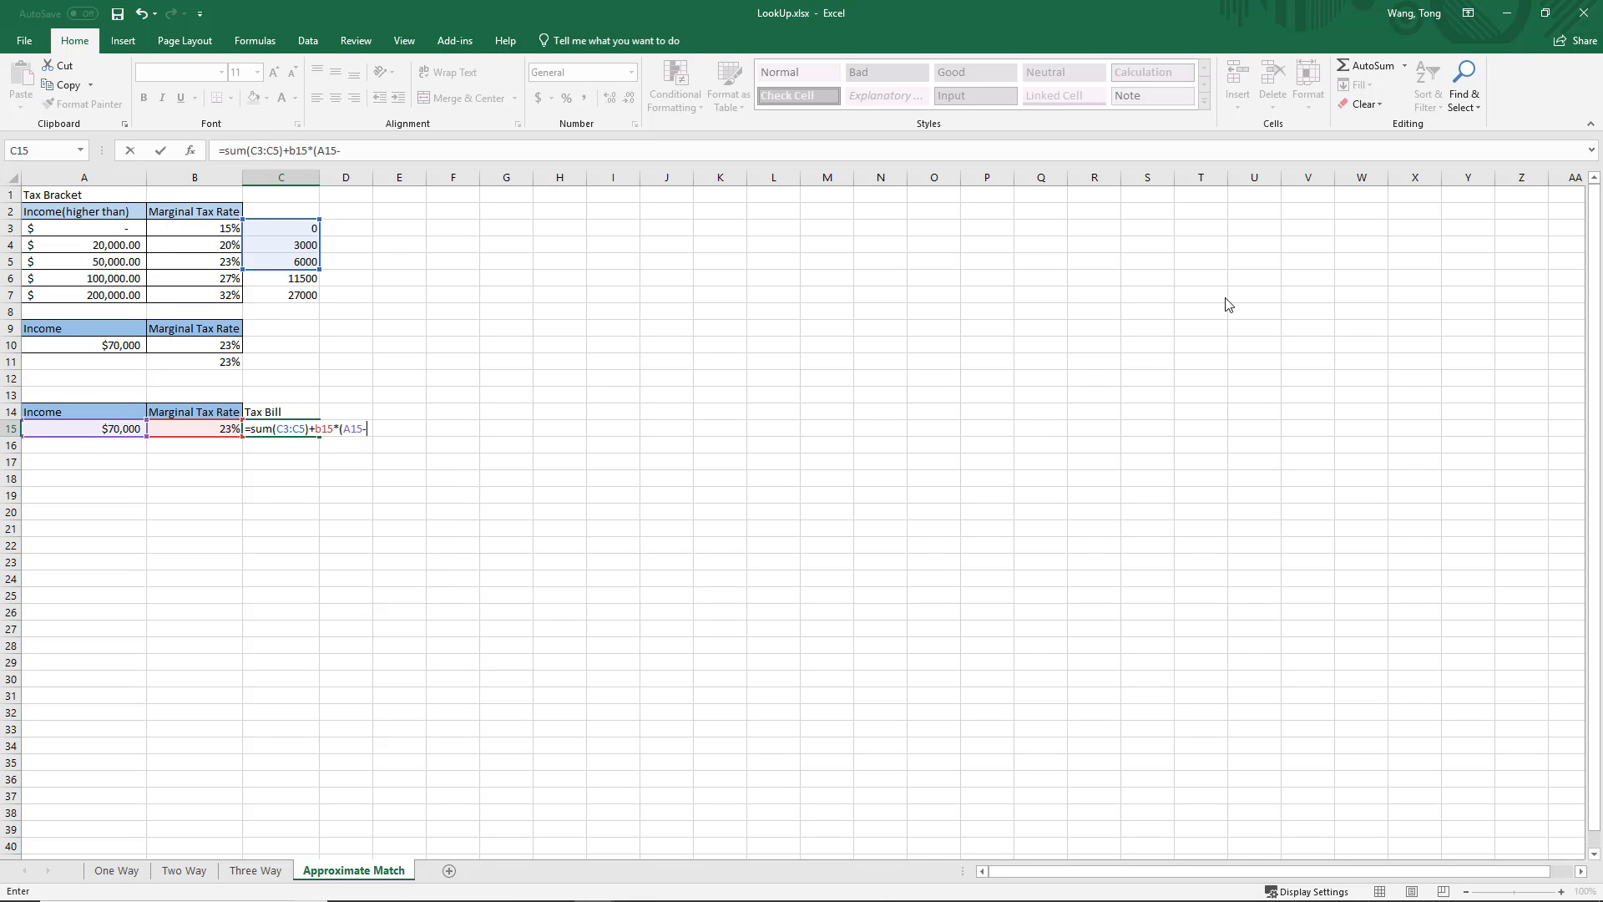
pyautogui.write('-A5')
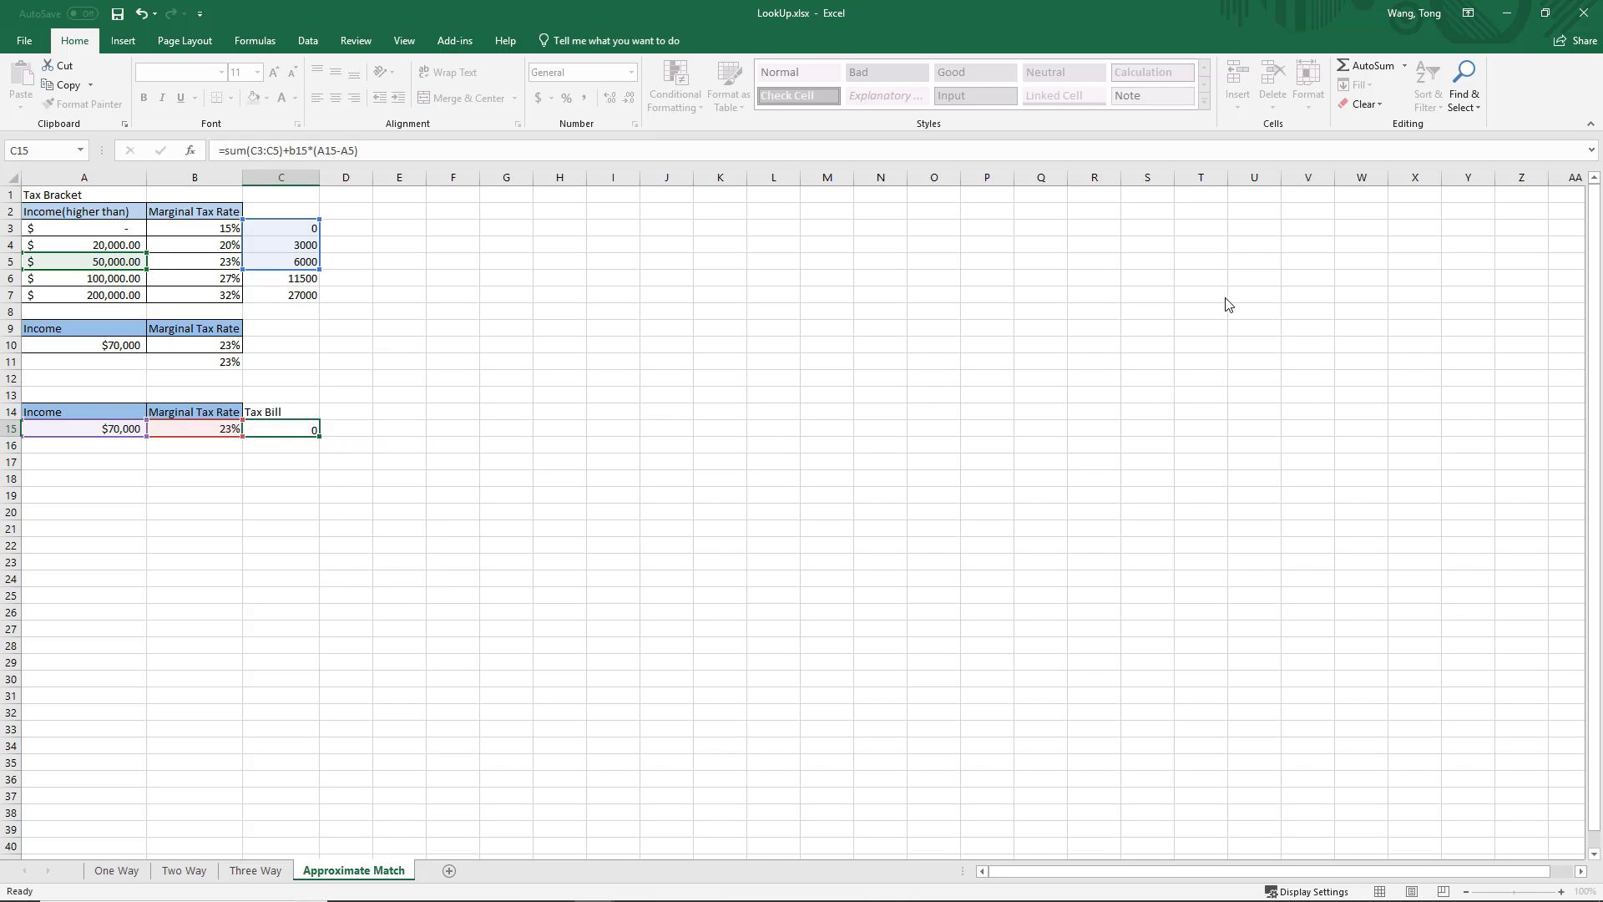
# Step: Enter the completed tax bill formula in C15 and reopen it to review the cells it references
pyautogui.press('Return')
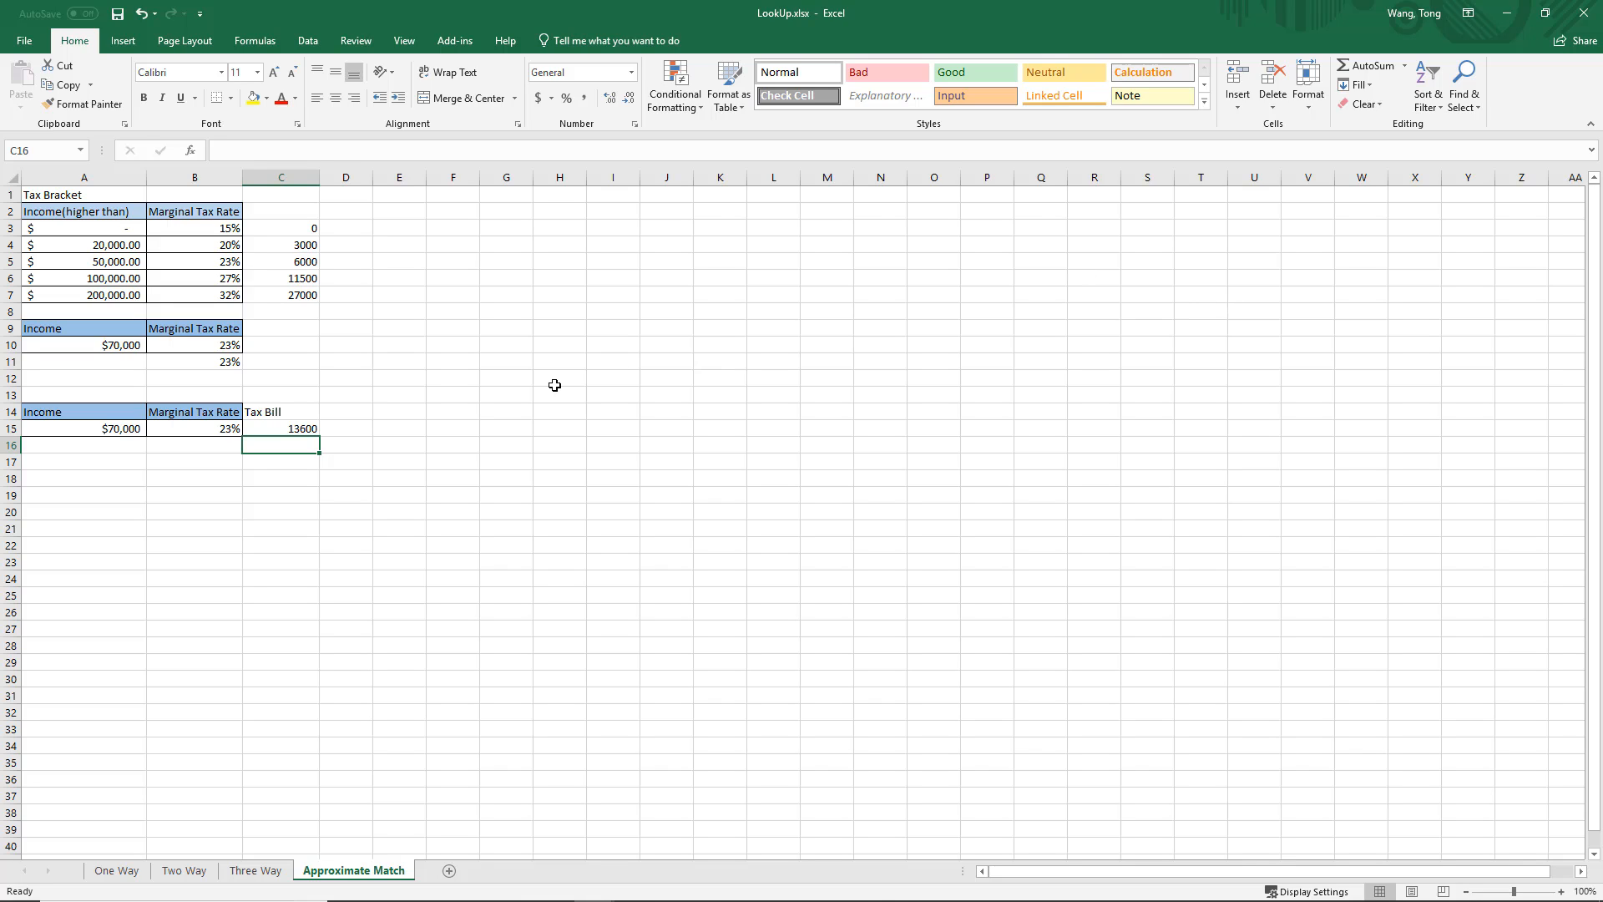
pyautogui.click(300, 428)
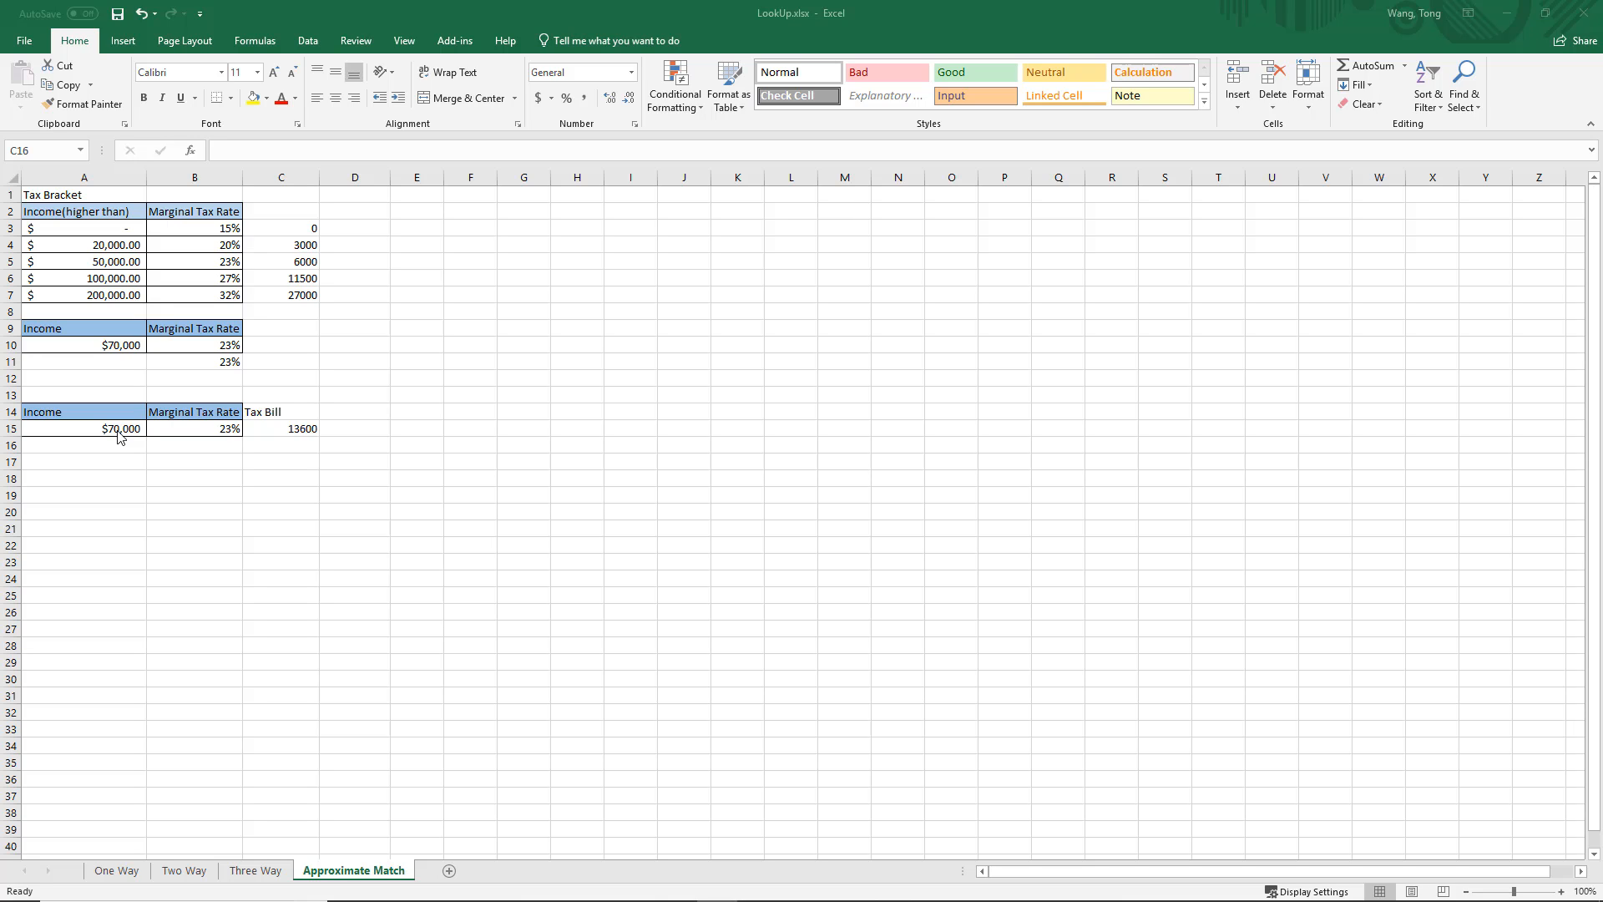
pyautogui.click(290, 431)
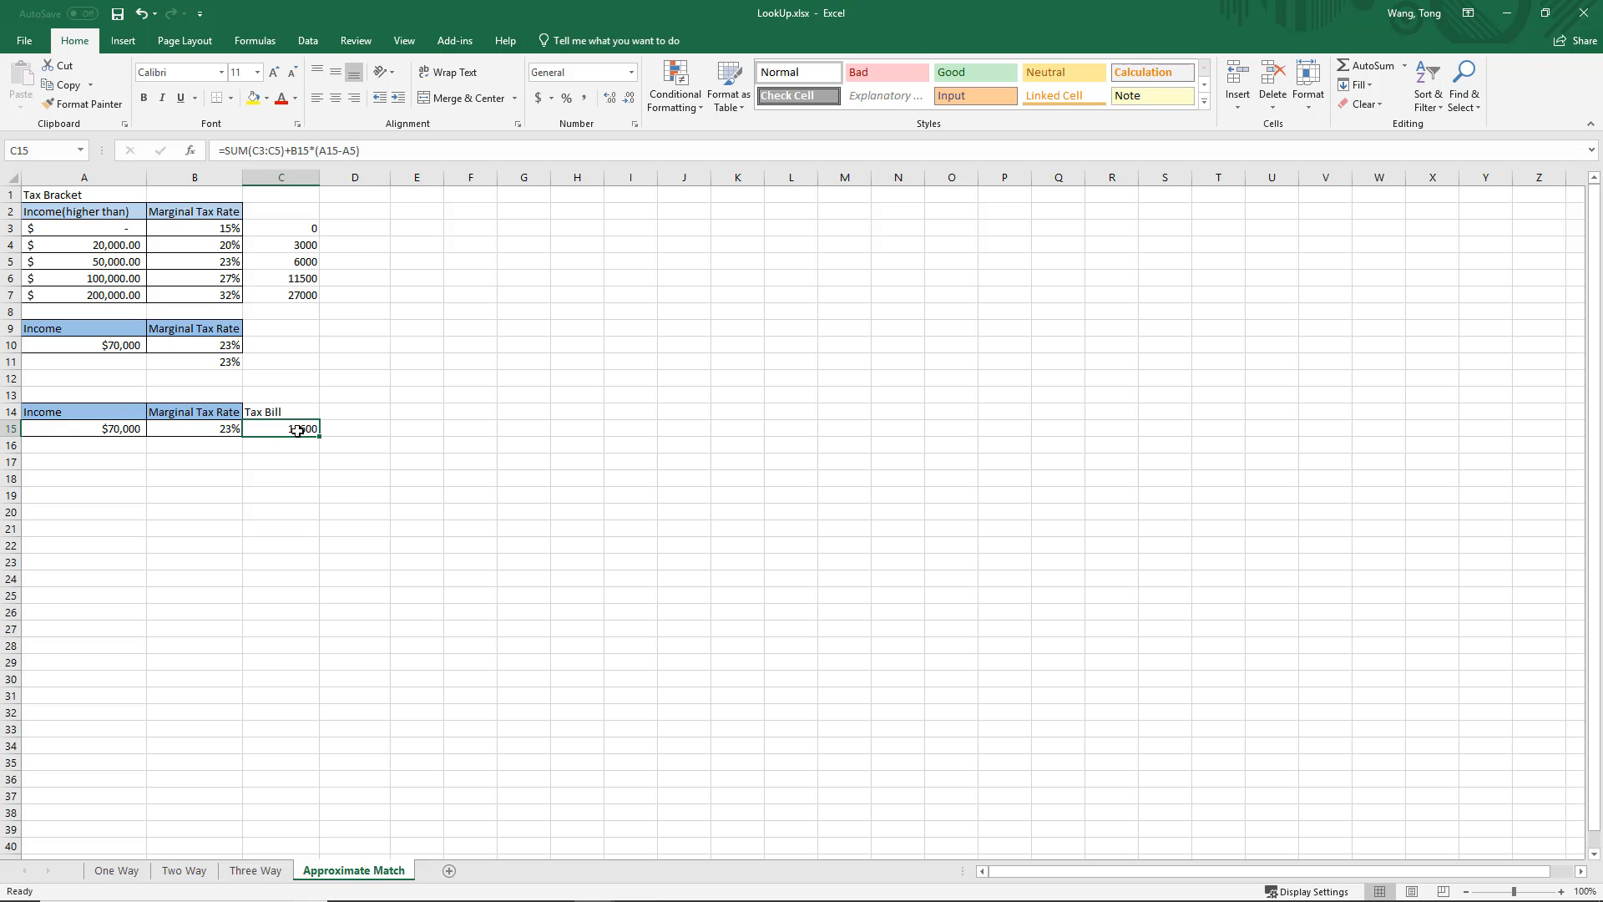
pyautogui.doubleClick(299, 431)
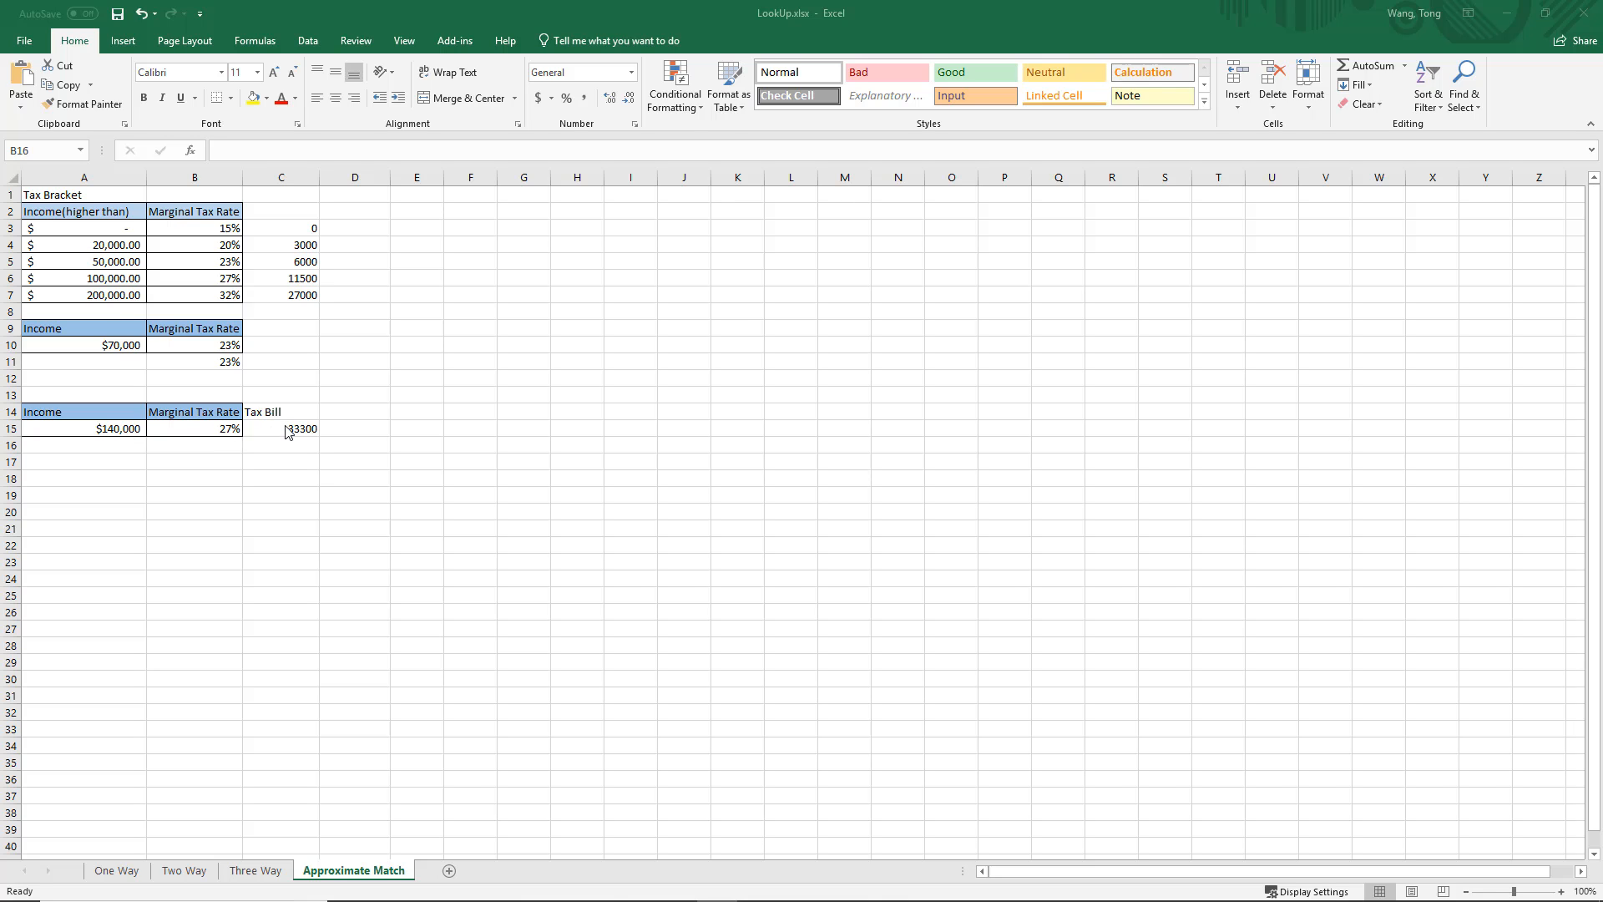
# Step: Check B15's rate lookup and examine C15's formula for the fixed references C3:C5 and A5, leaving it as it is
pyautogui.click(224, 430)
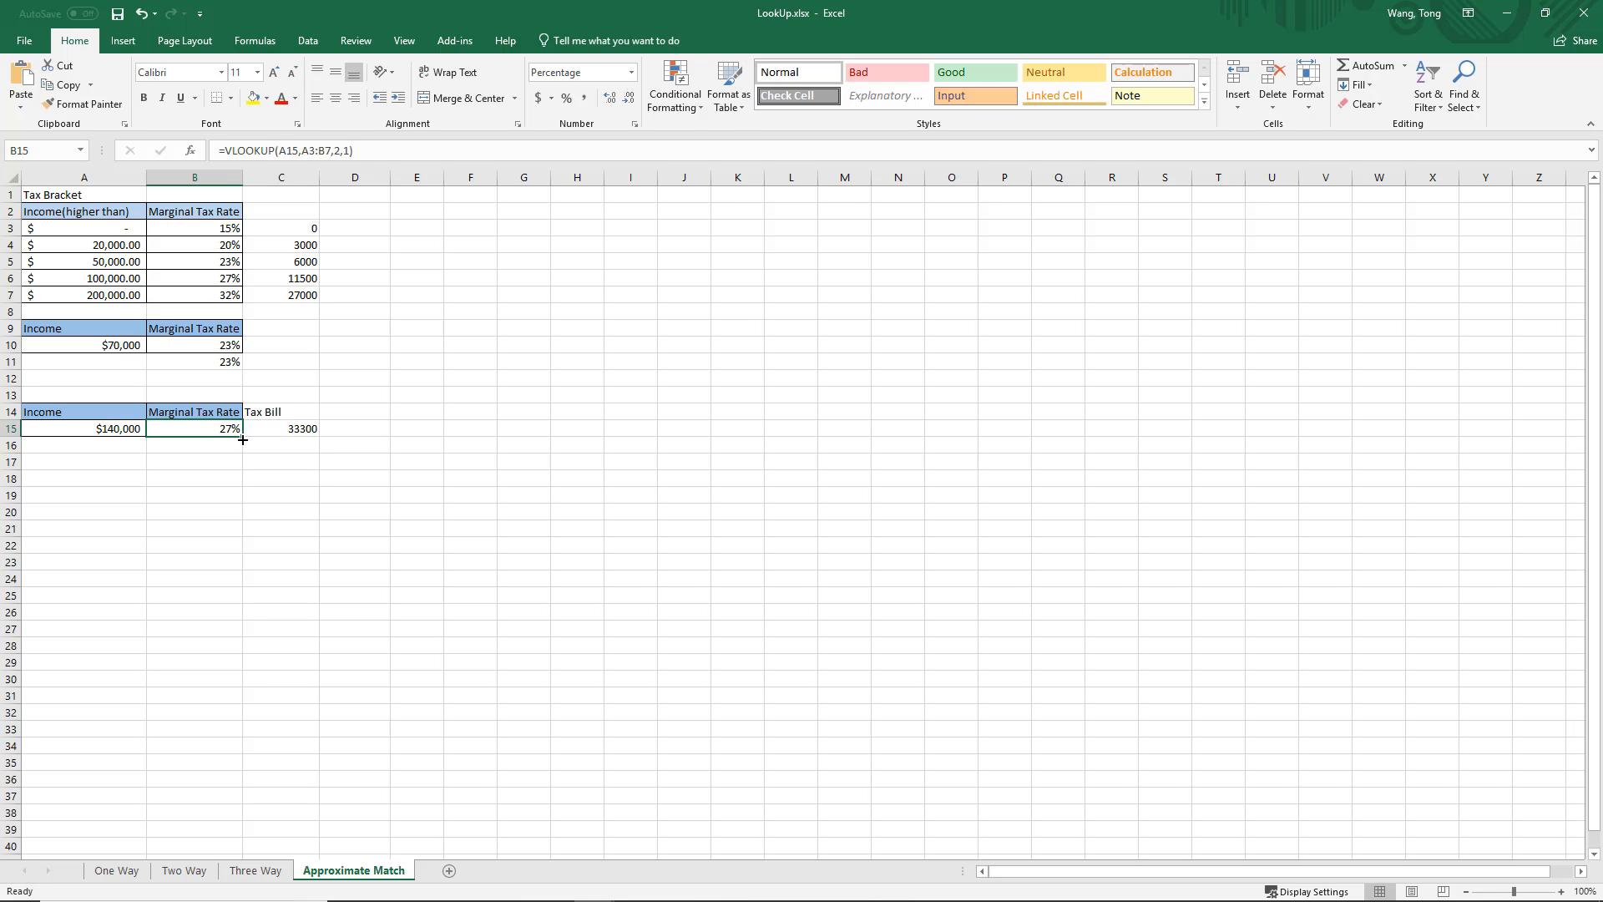
pyautogui.doubleClick(278, 429)
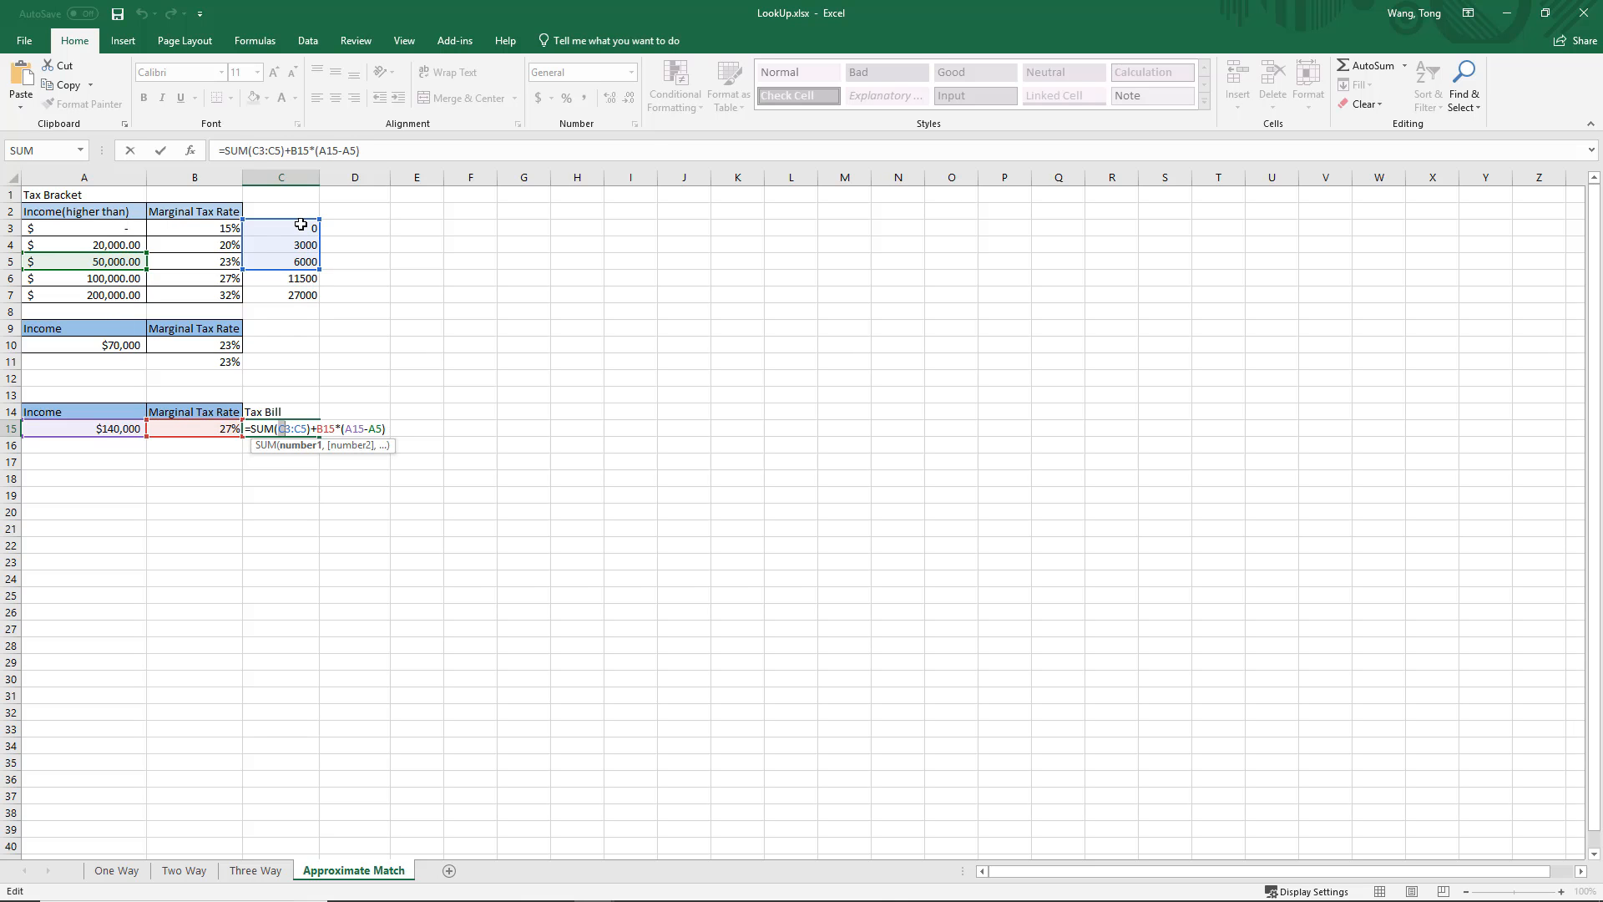
pyautogui.moveTo(300, 227); pyautogui.dragTo(314, 312)
pyautogui.press('Escape')
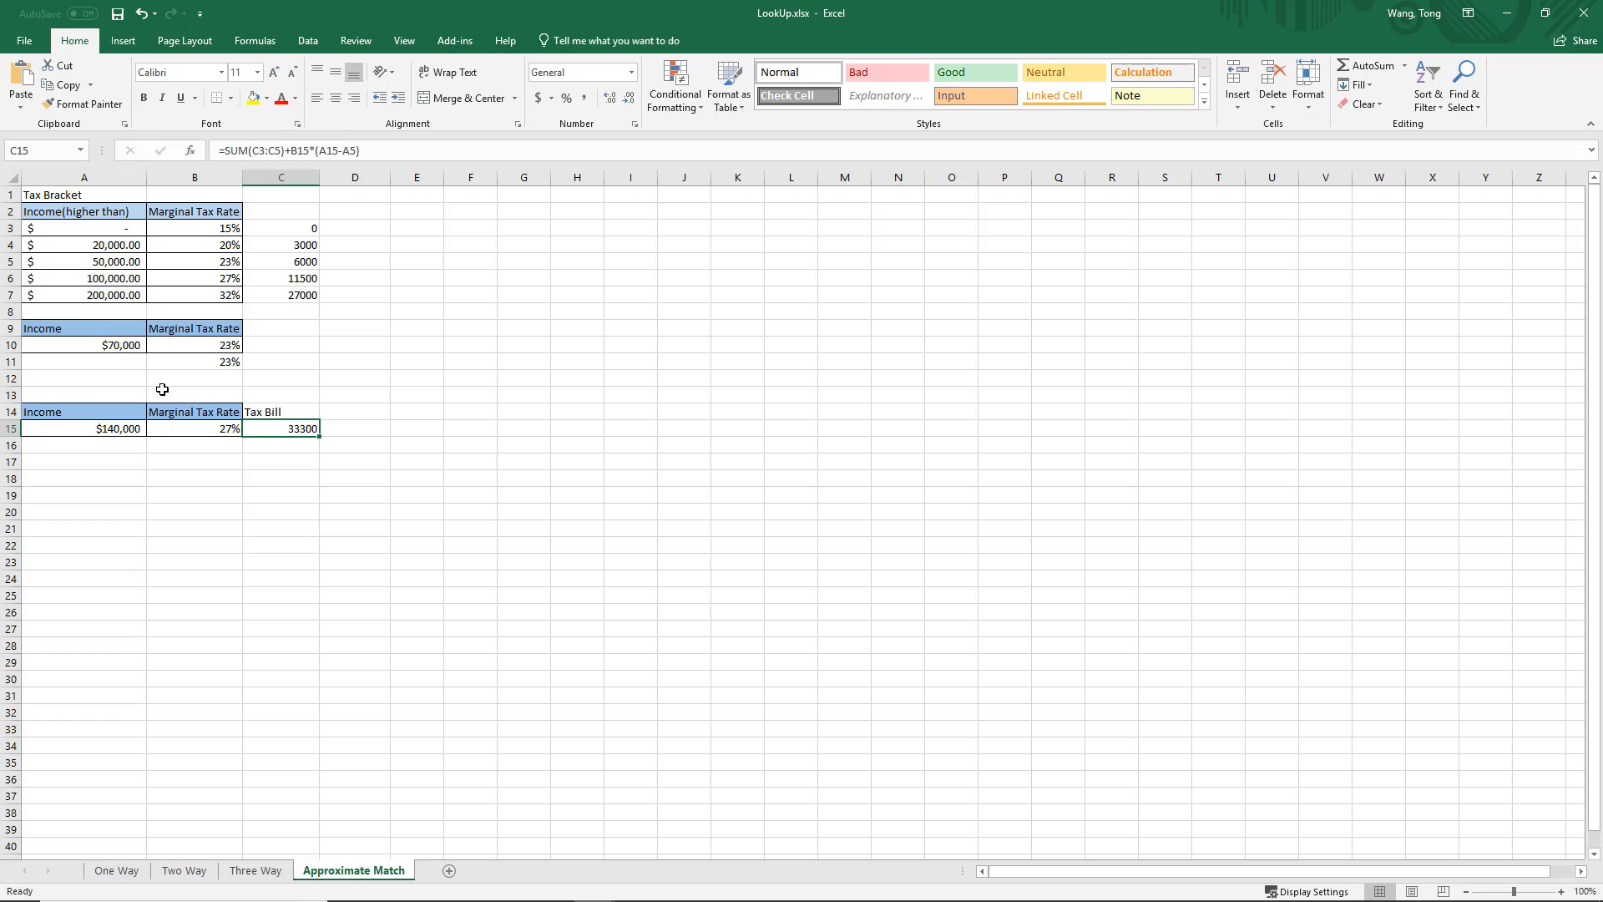
pyautogui.doubleClick(259, 430)
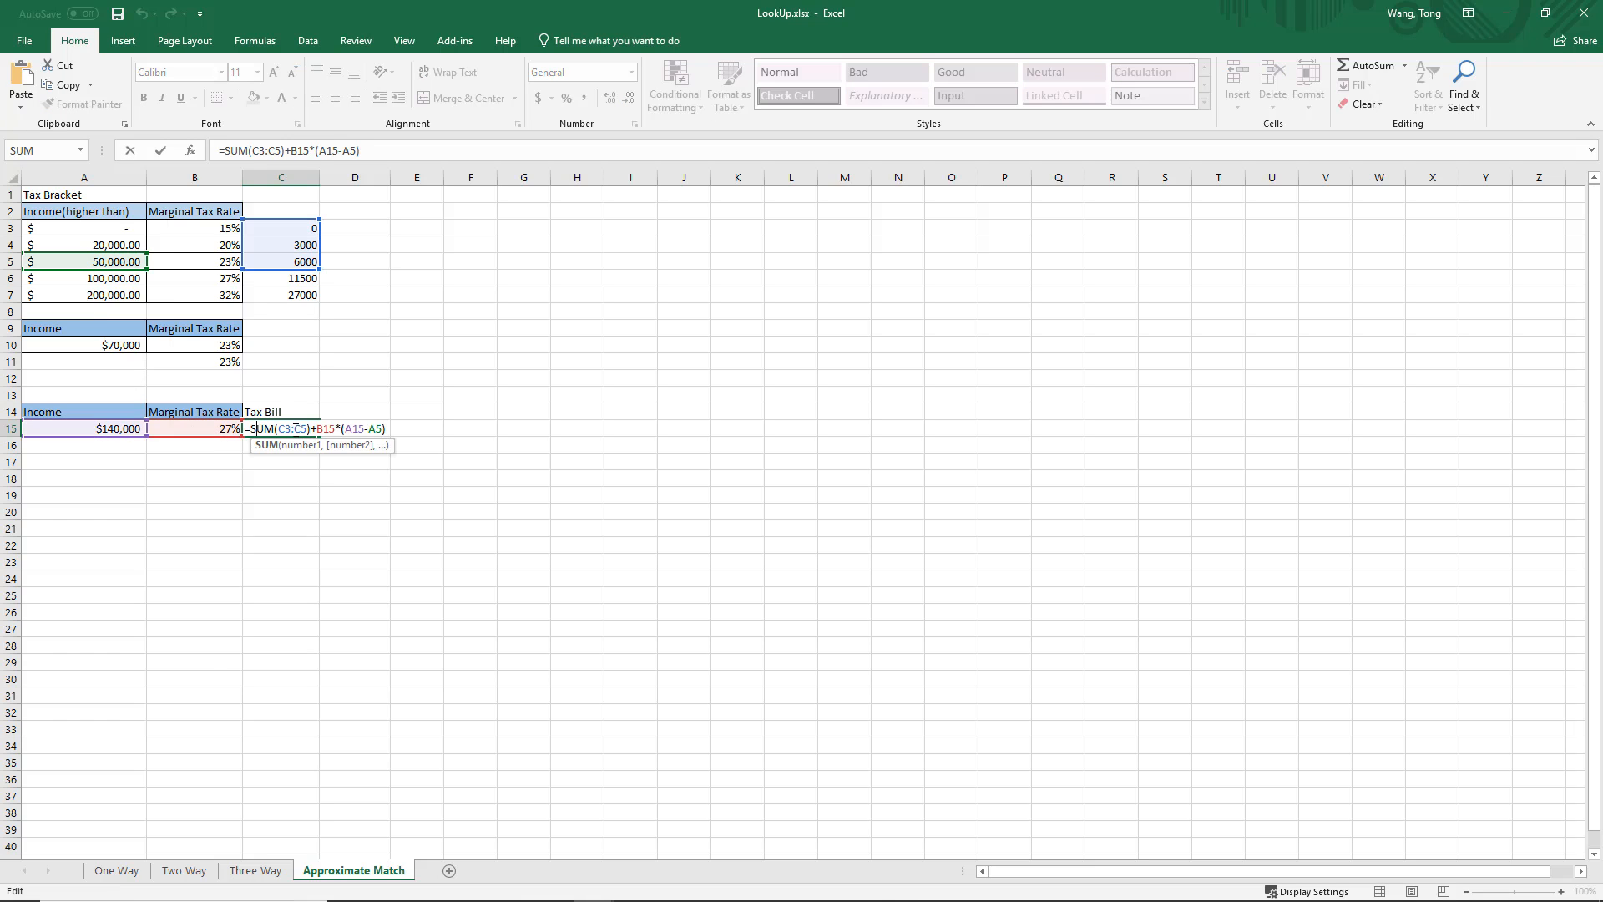
pyautogui.doubleClick(299, 429)
pyautogui.doubleClick(374, 429)
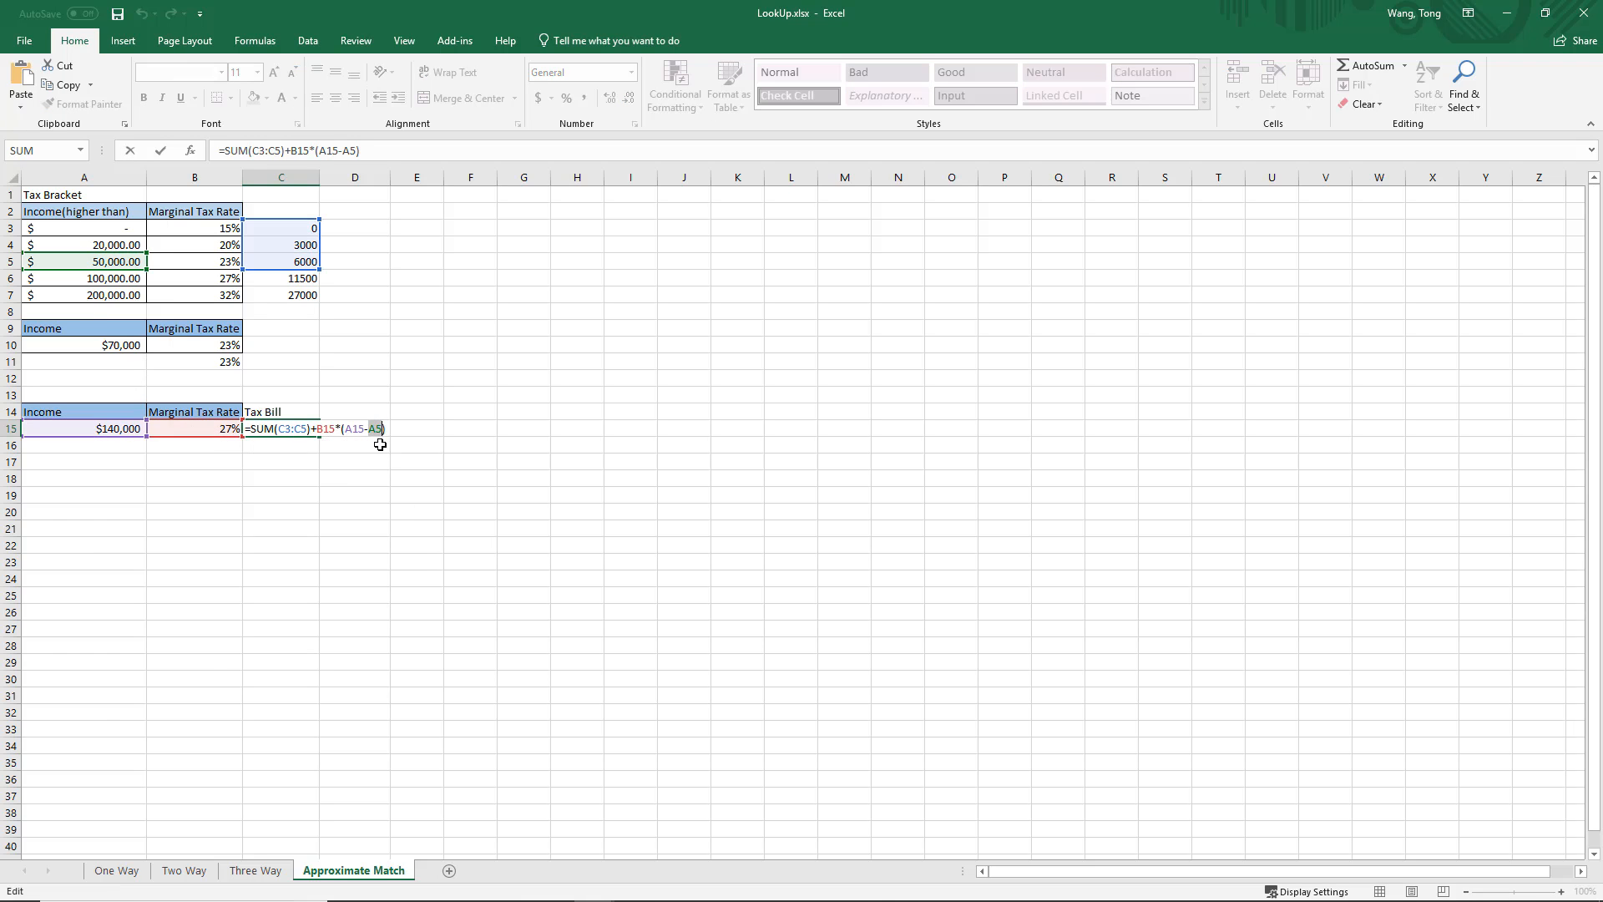
pyautogui.press('Escape')
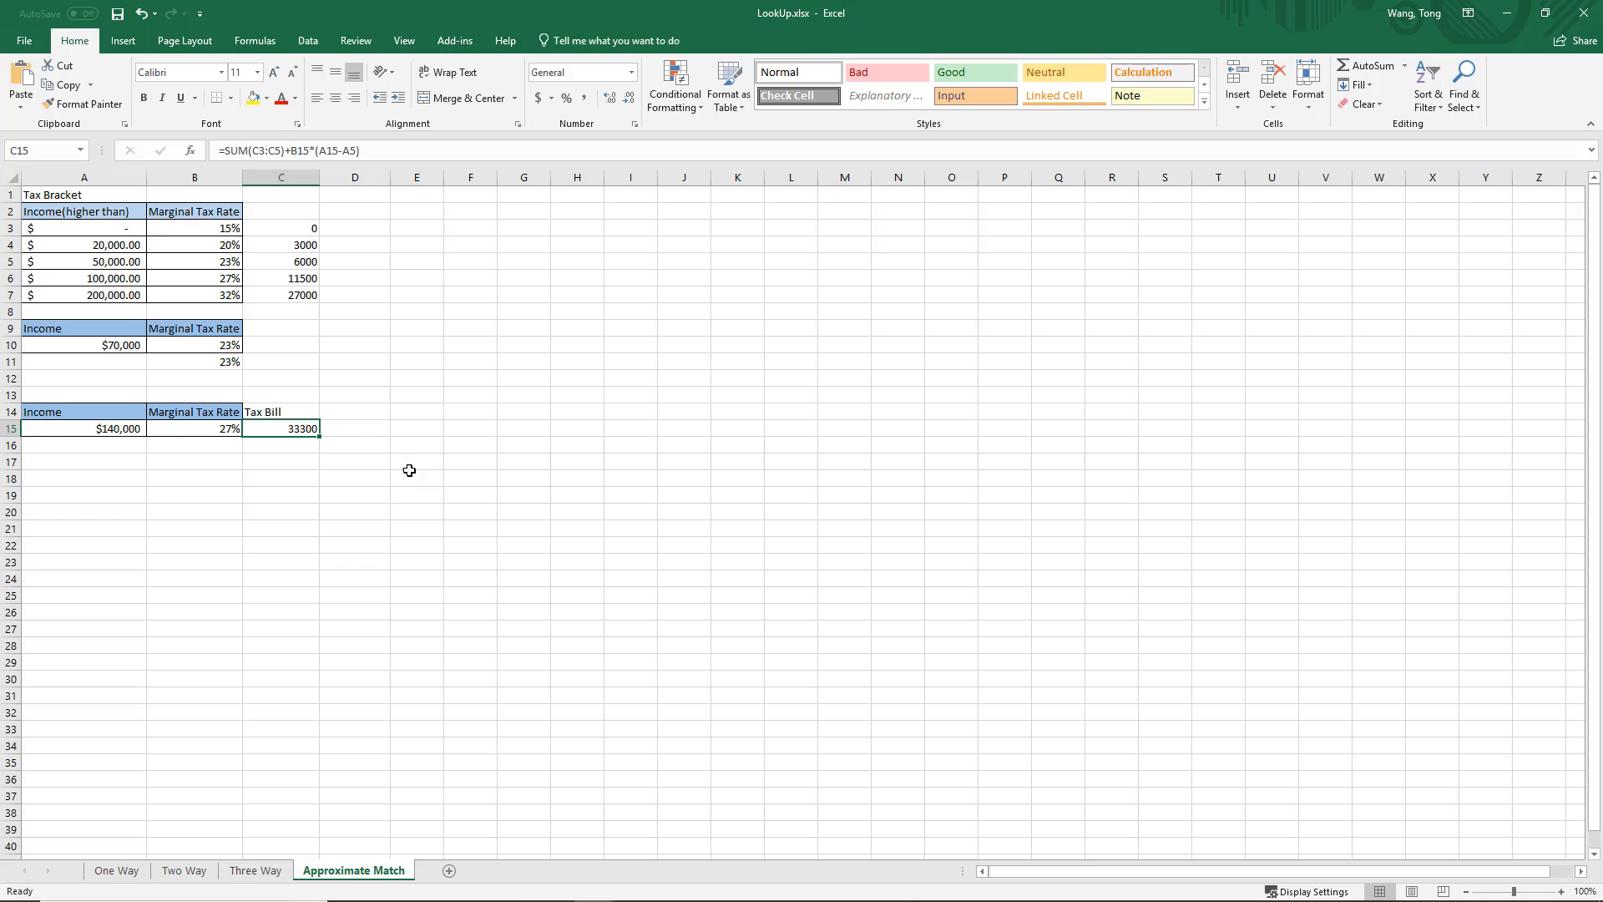
# Step: Widen columns E, F and G beside the tax bill calculation, and select the tax bill cell C15
pyautogui.click(413, 414)
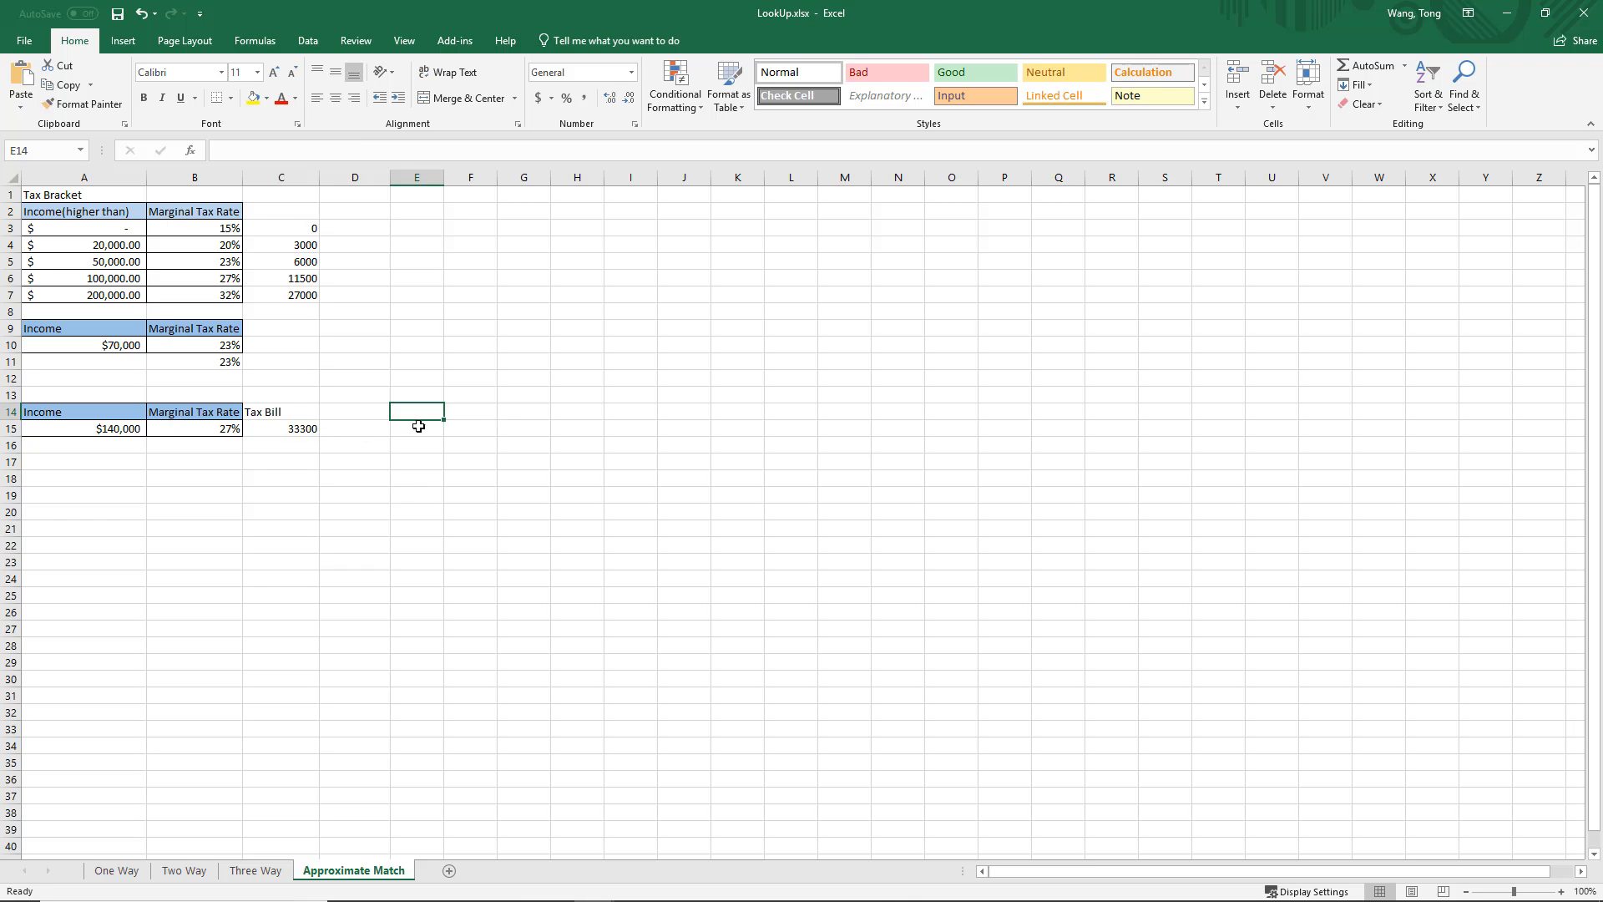
pyautogui.moveTo(443, 173); pyautogui.dragTo(531, 178)
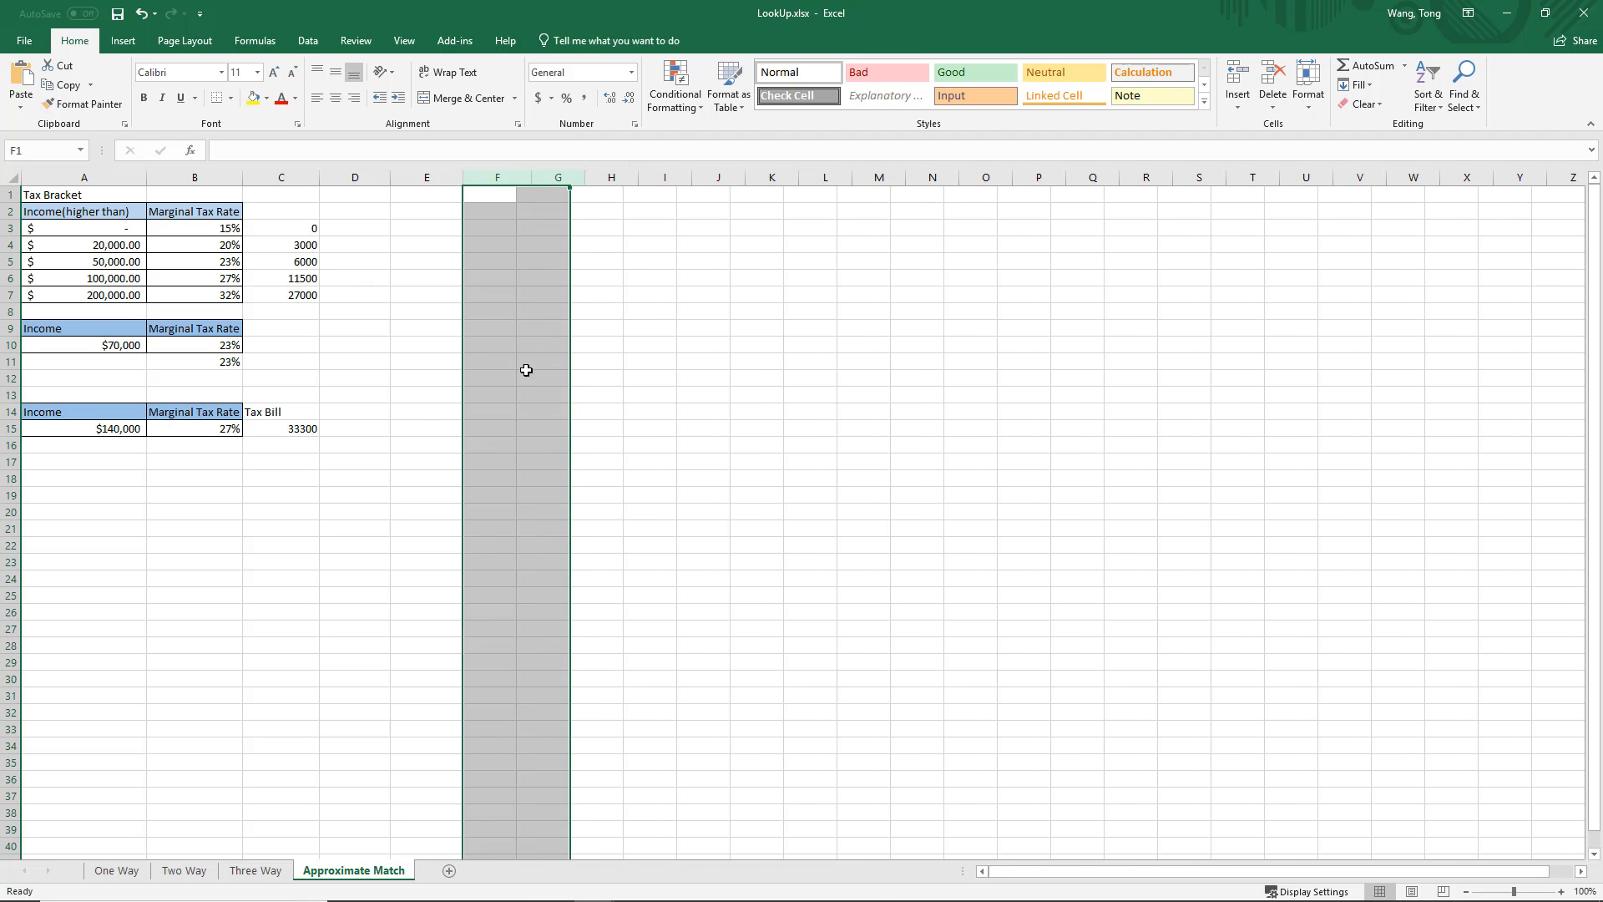
pyautogui.click(288, 428)
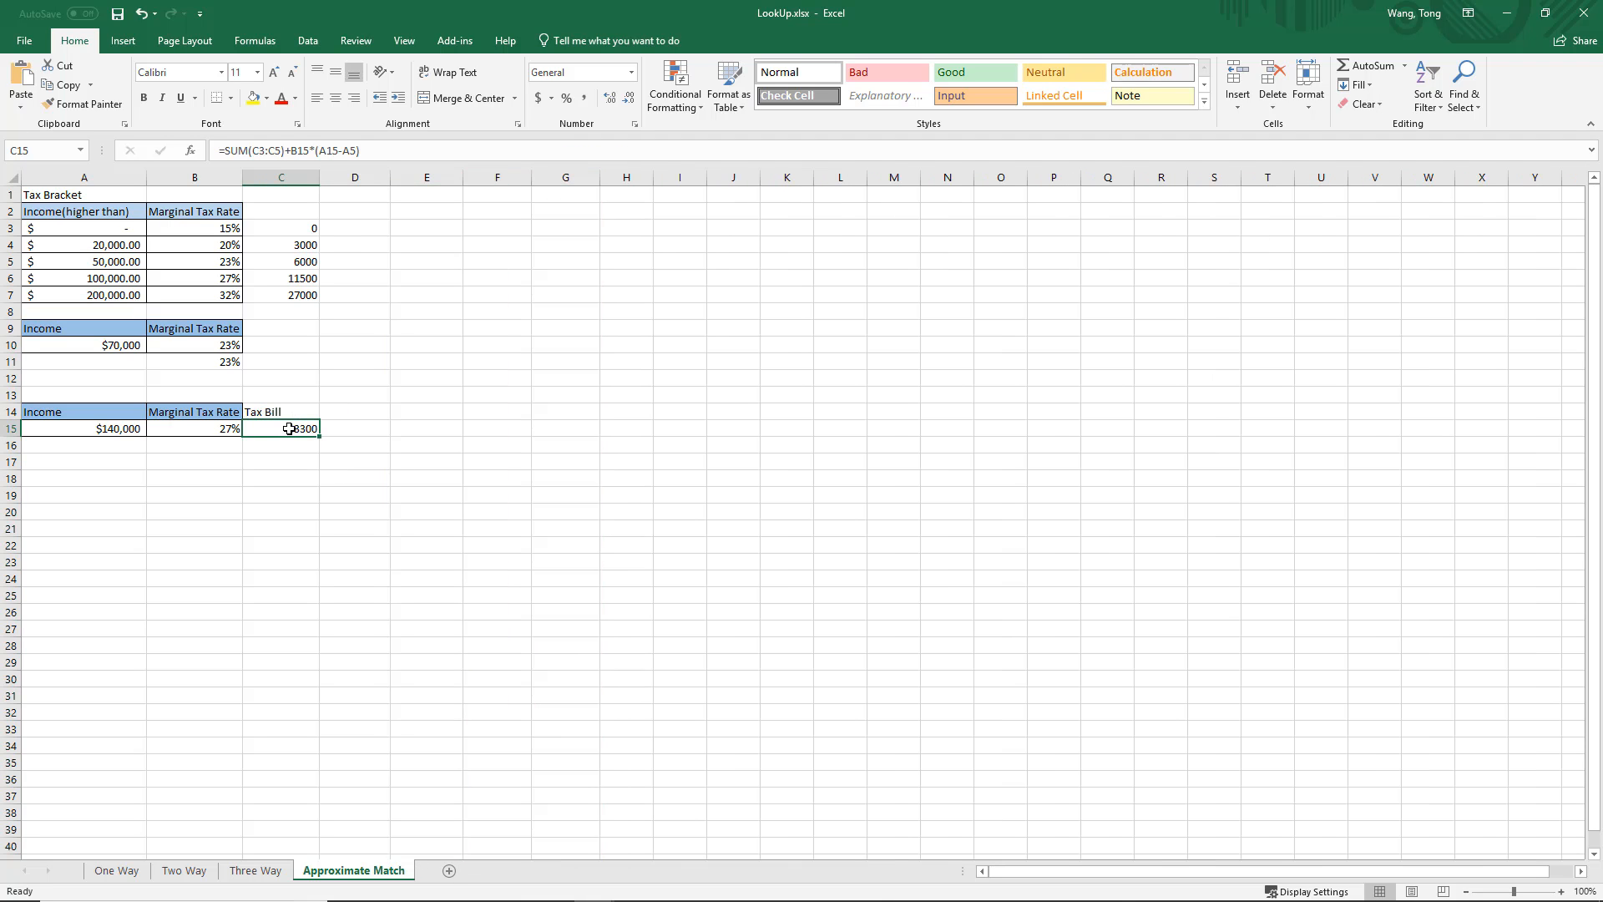
# Step: Begin a helper formula in E15 with =INDEX(C3:C7, to look up from the bracket tax amounts
pyautogui.click(395, 428)
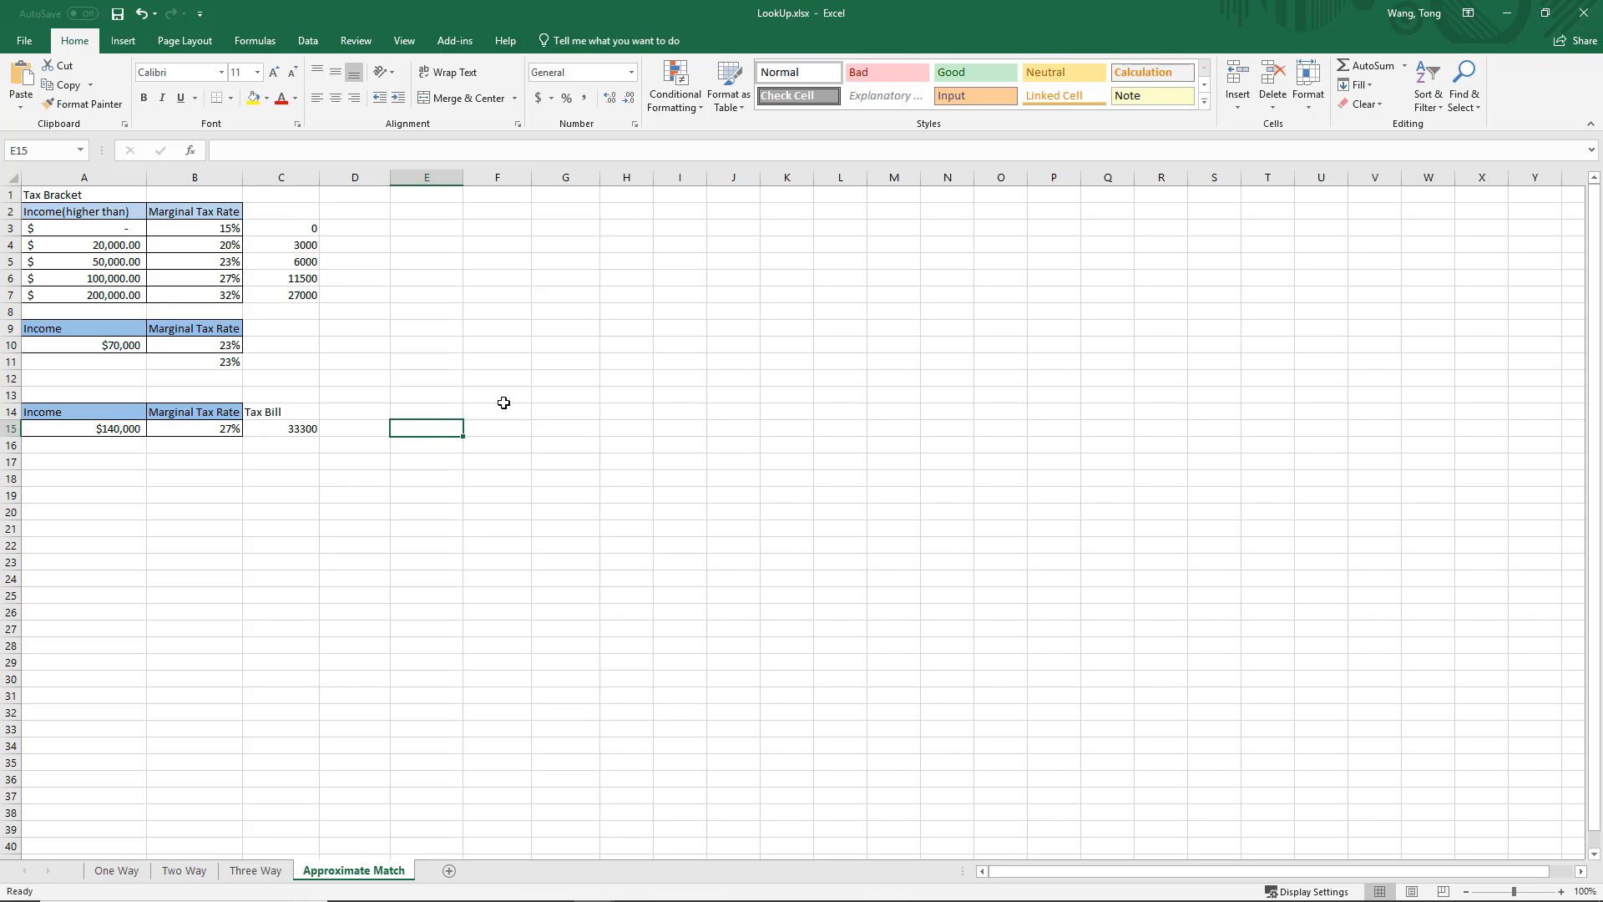
pyautogui.write('=')
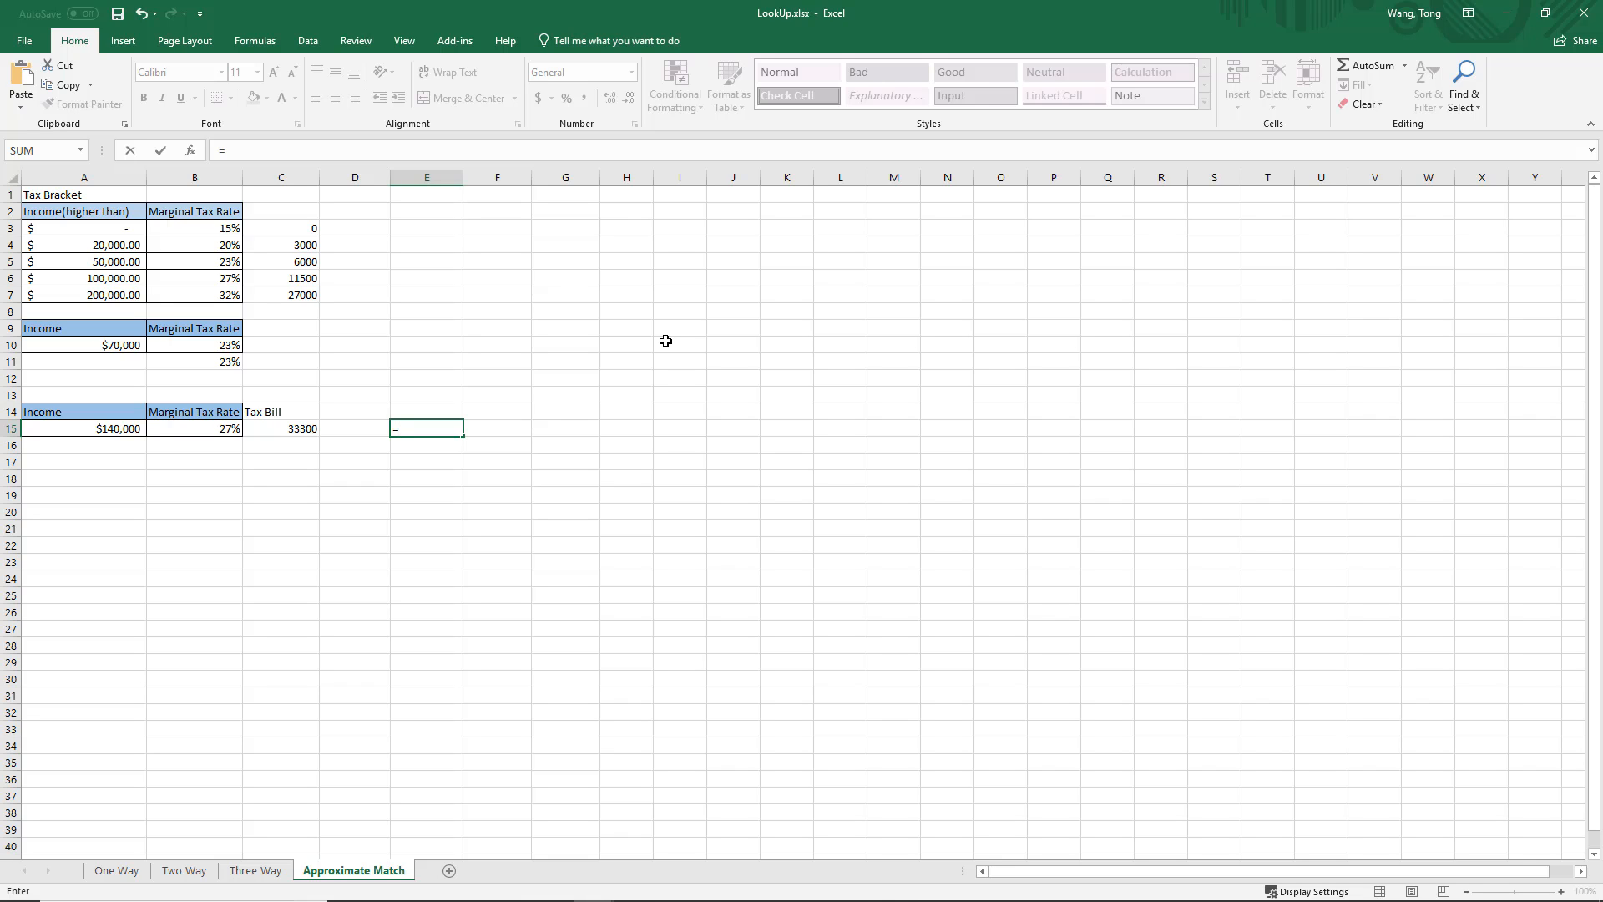
pyautogui.write('i')
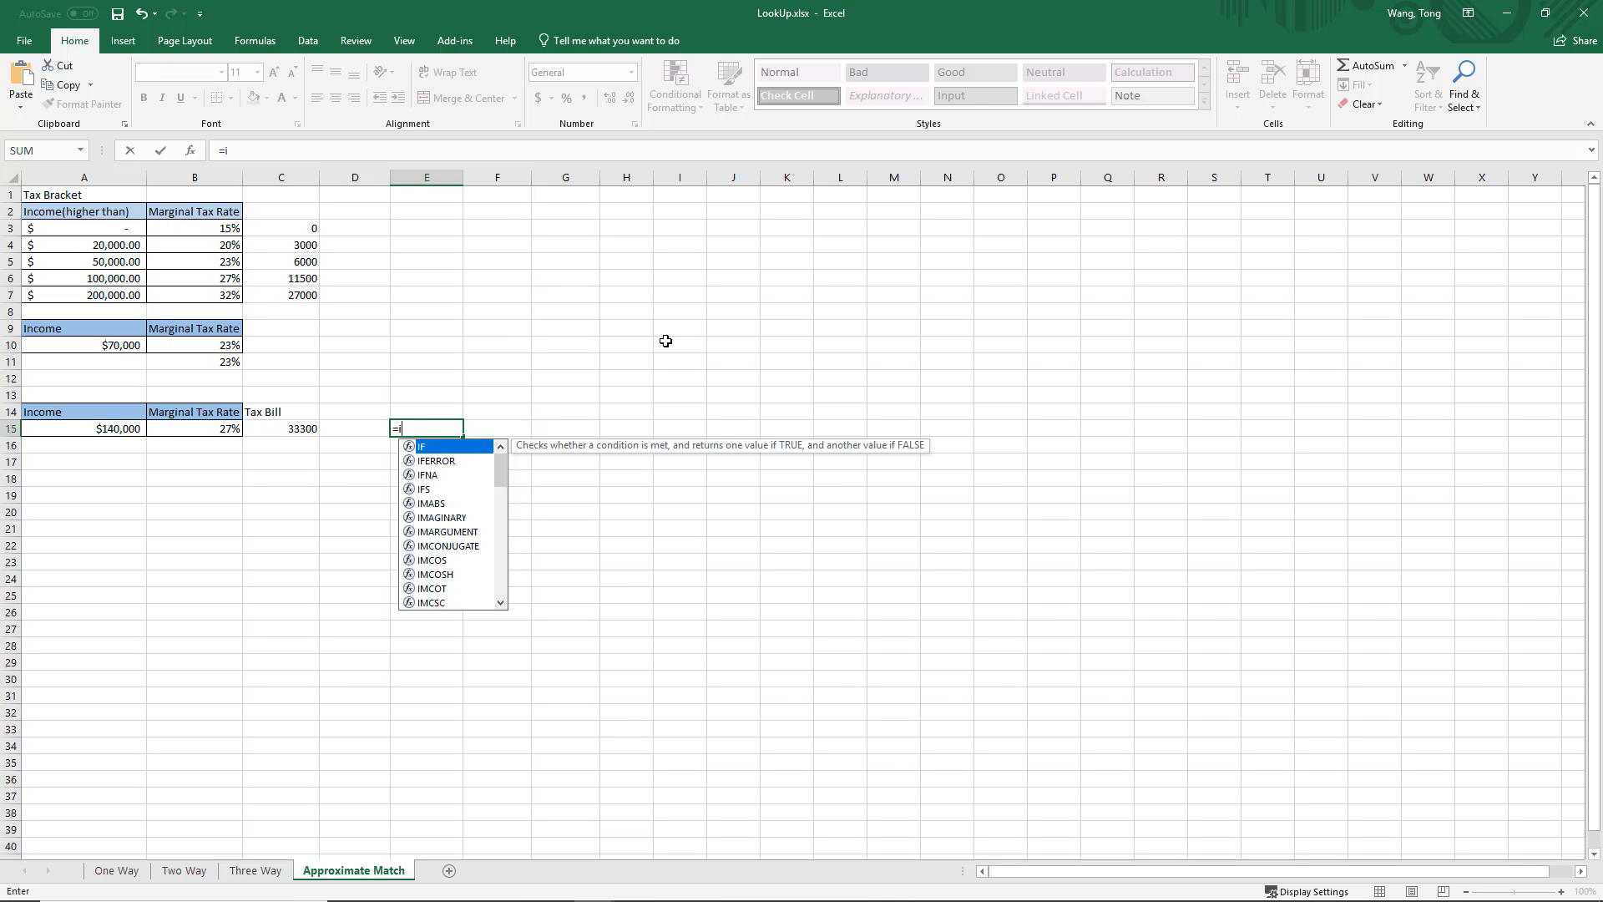
pyautogui.write('ndex(')
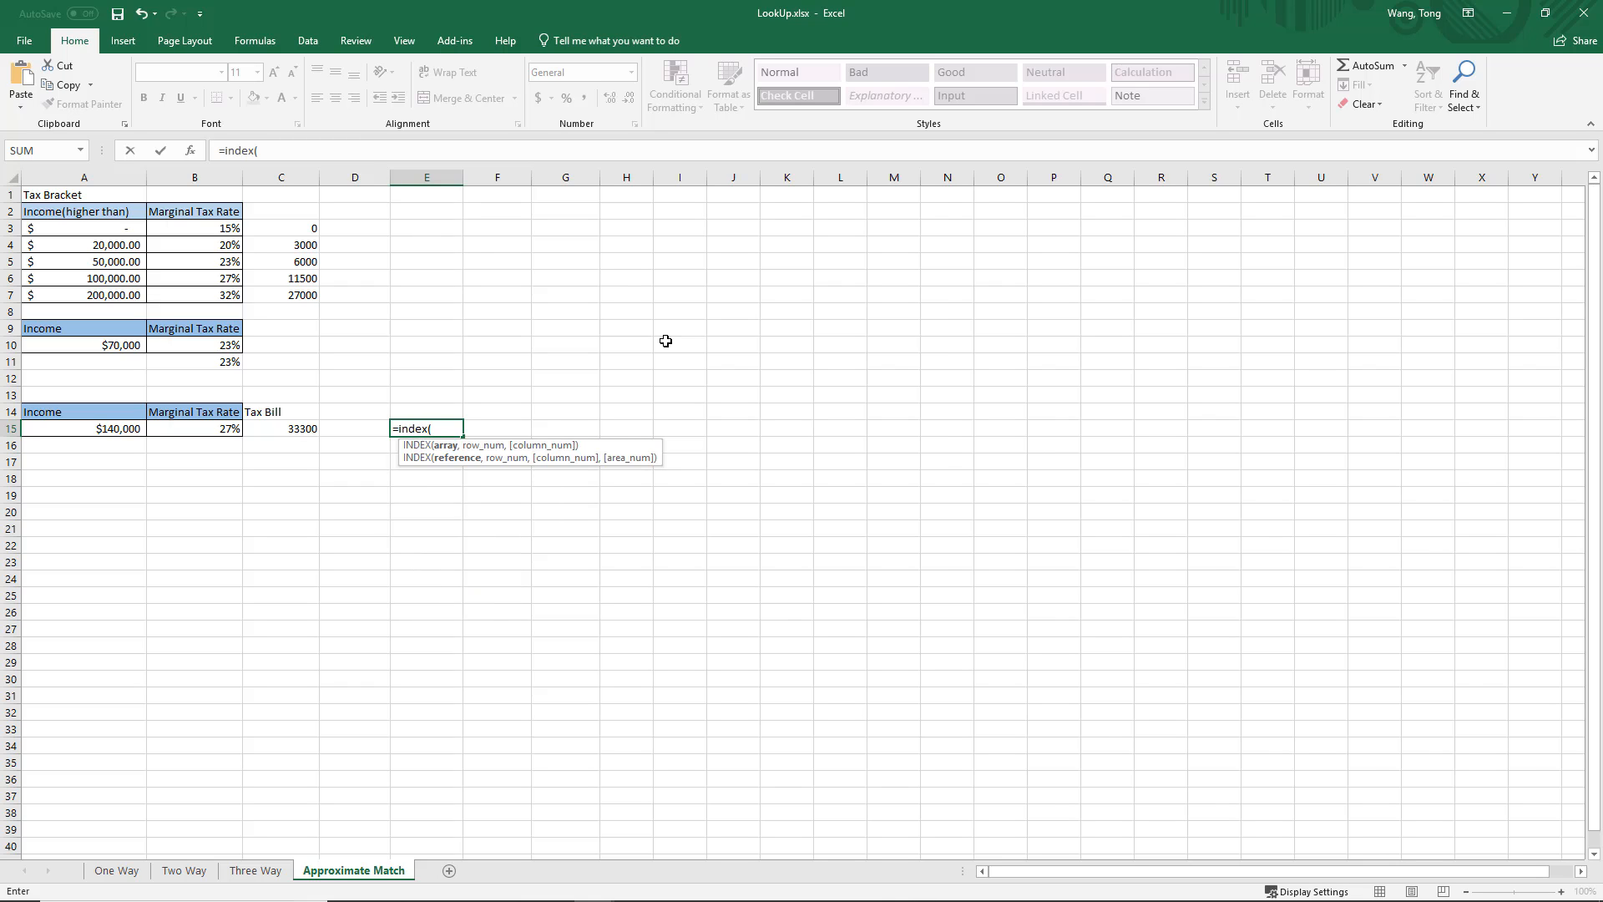
pyautogui.press('Up')
pyautogui.press('Up')
pyautogui.press('Up')
pyautogui.press('Up')
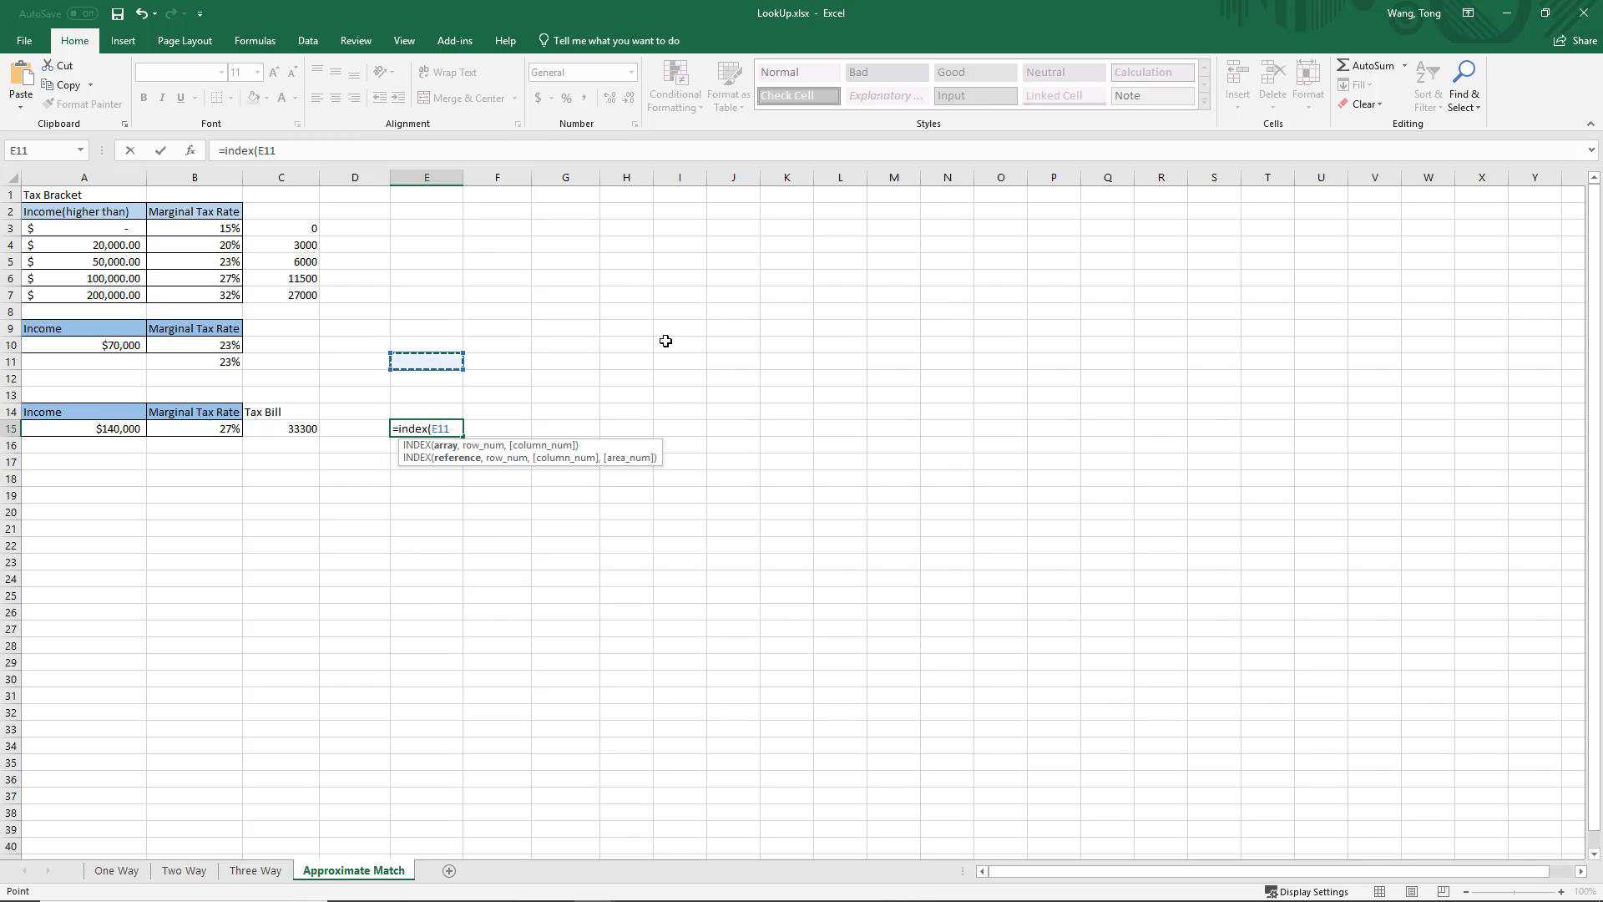
pyautogui.press('Up')
pyautogui.press('Up')
pyautogui.press('Up')
pyautogui.press('Up')
pyautogui.press('Left')
pyautogui.press('Left')
pyautogui.hotkey('shift', 'Up')
pyautogui.hotkey('shift', 'Up')
pyautogui.hotkey('shift', 'Up')
pyautogui.hotkey('shift', 'Up')
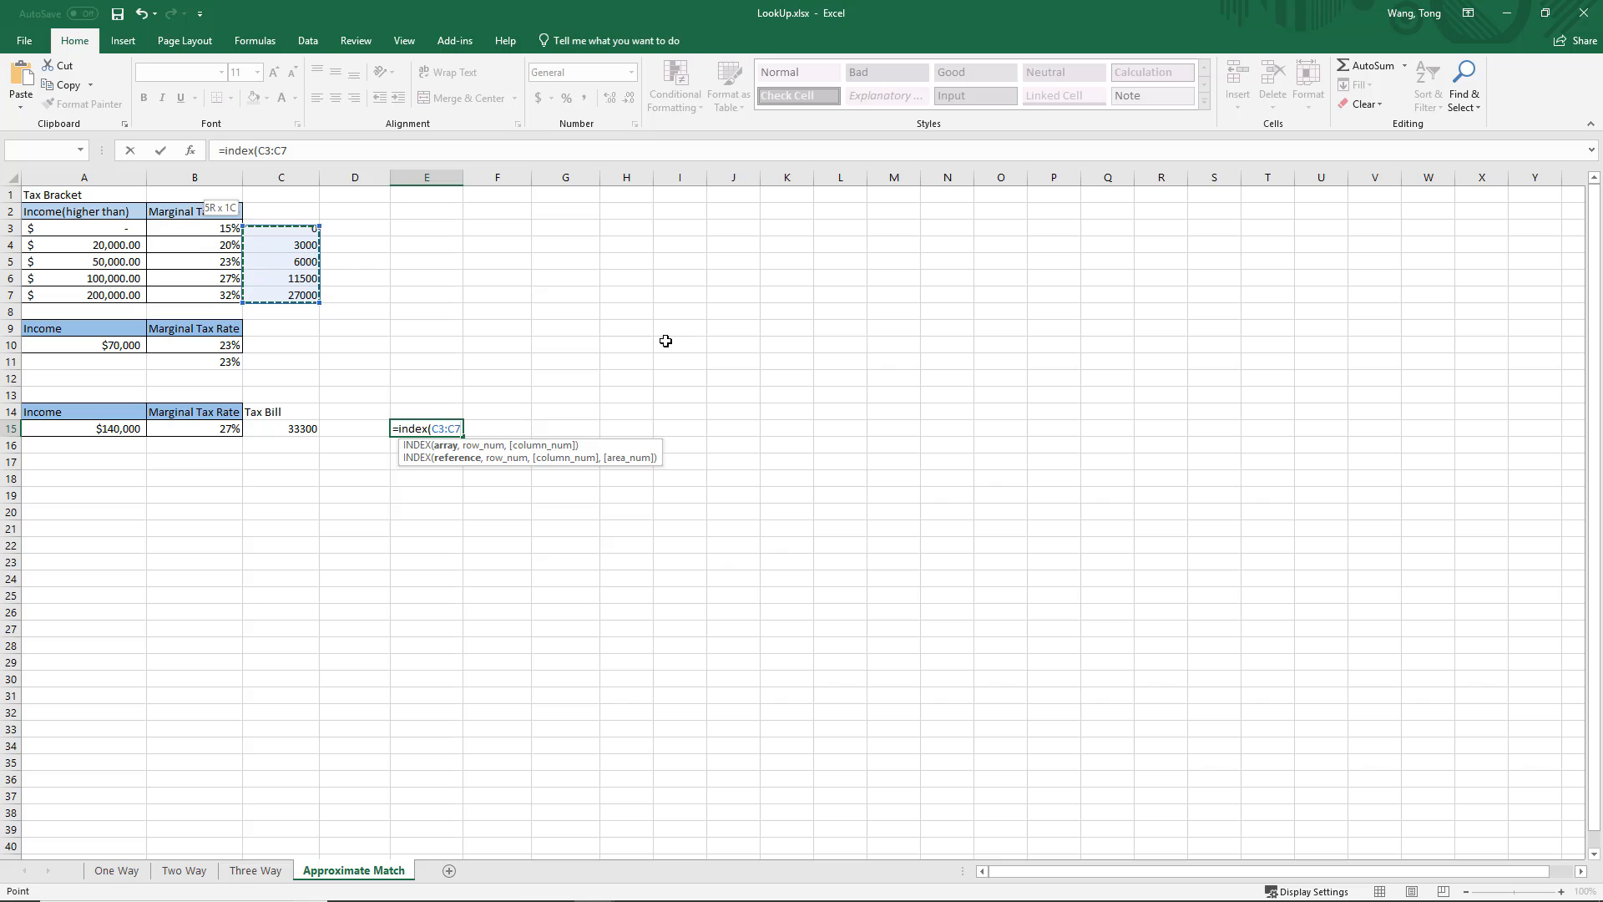
pyautogui.write(',')
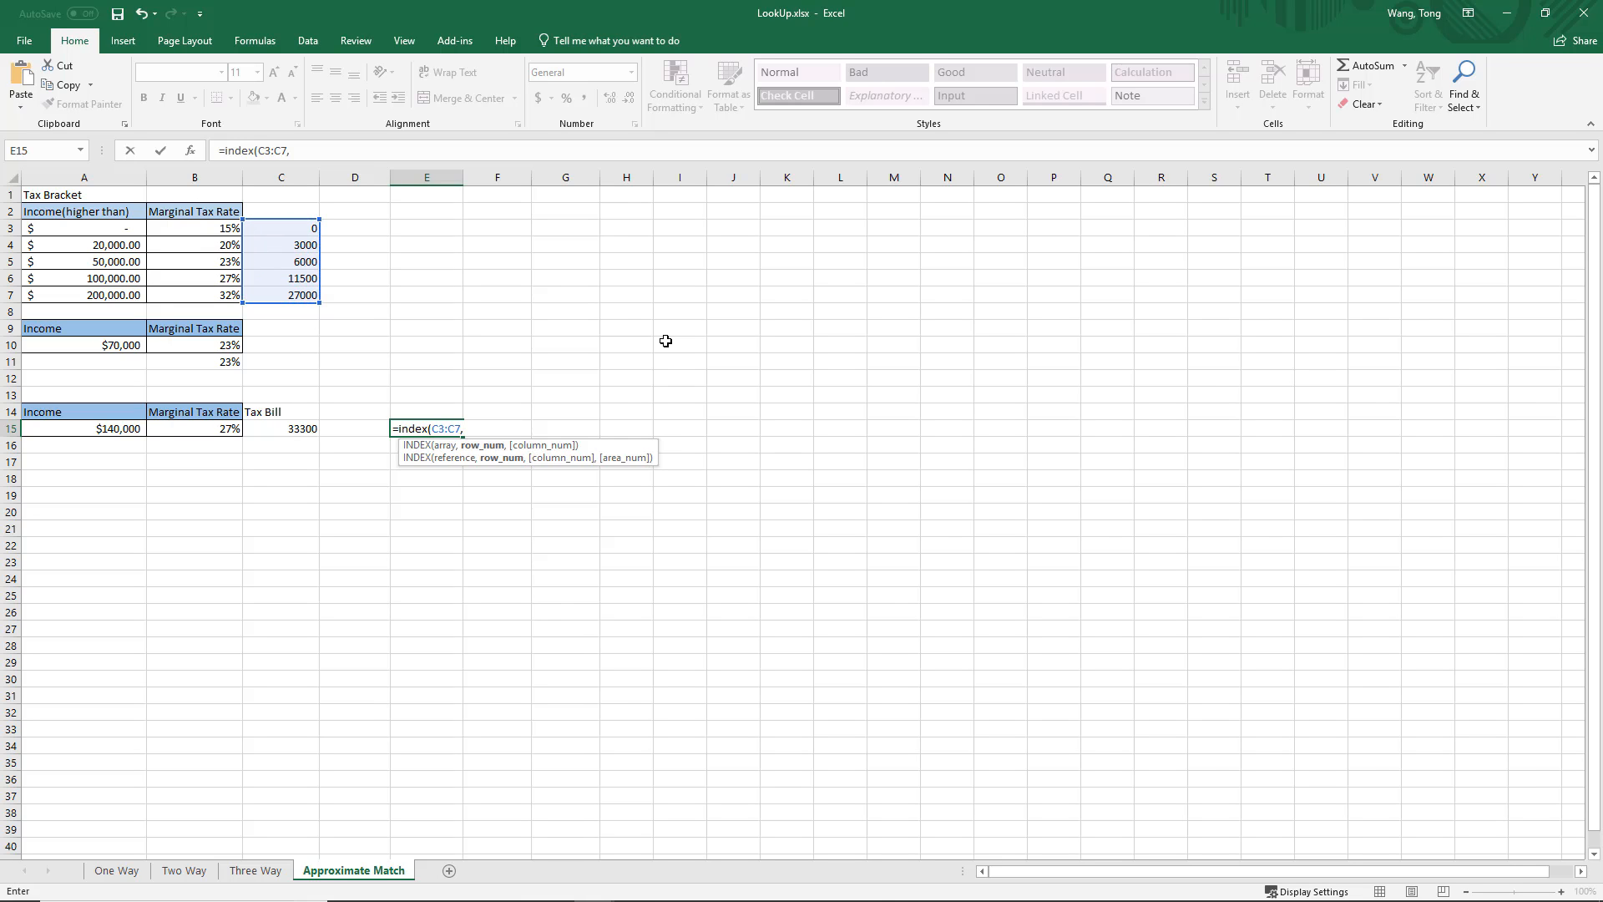
# Step: Complete E15's formula with MATCH(A15,A3:A7,1)) to find the income's bracket by approximate match
pyautogui.write('match(')
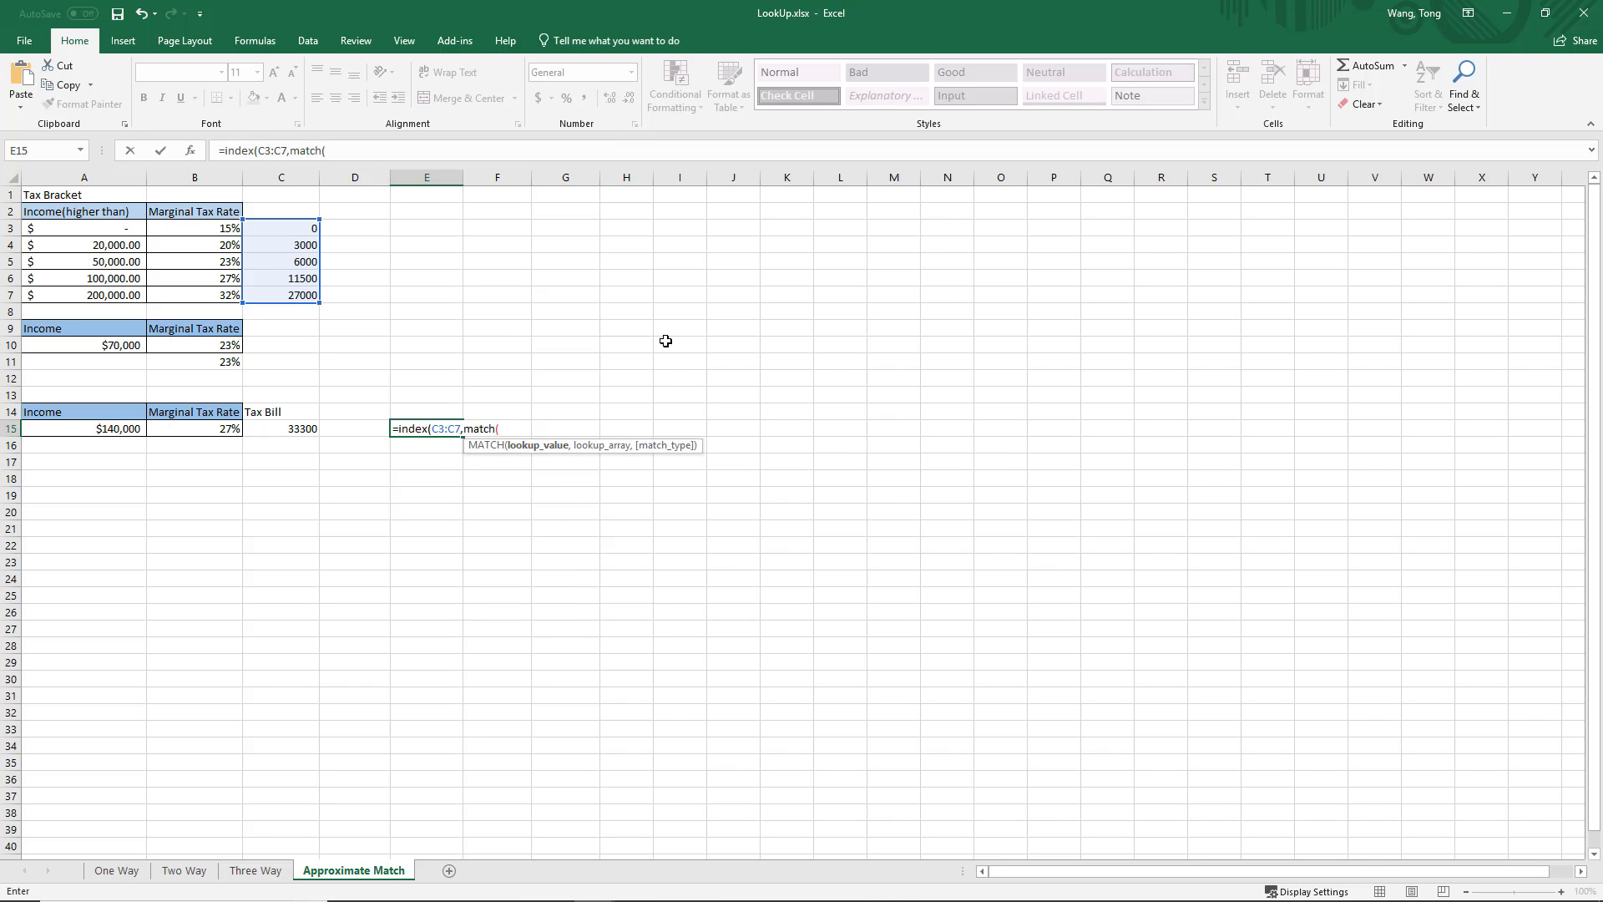
pyautogui.press('Left')
pyautogui.press('Left')
pyautogui.press('Left')
pyautogui.press('Left')
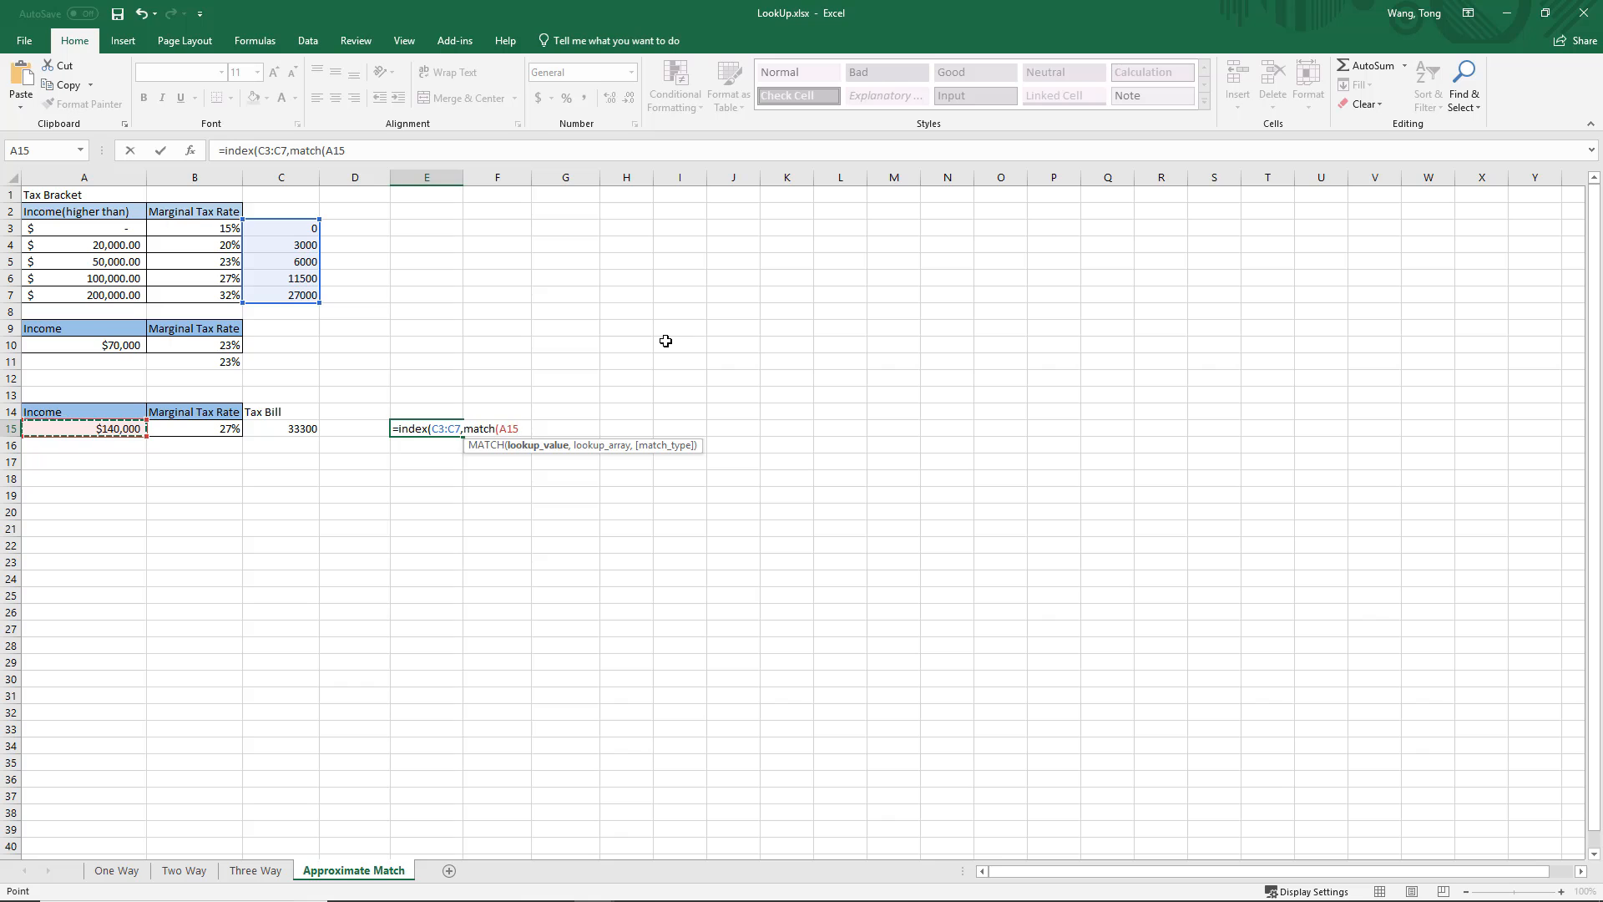
pyautogui.write(',')
pyautogui.press('Up')
pyautogui.press('Up')
pyautogui.press('Up')
pyautogui.press('Up')
pyautogui.press('Up')
pyautogui.press('Up')
pyautogui.press('Up')
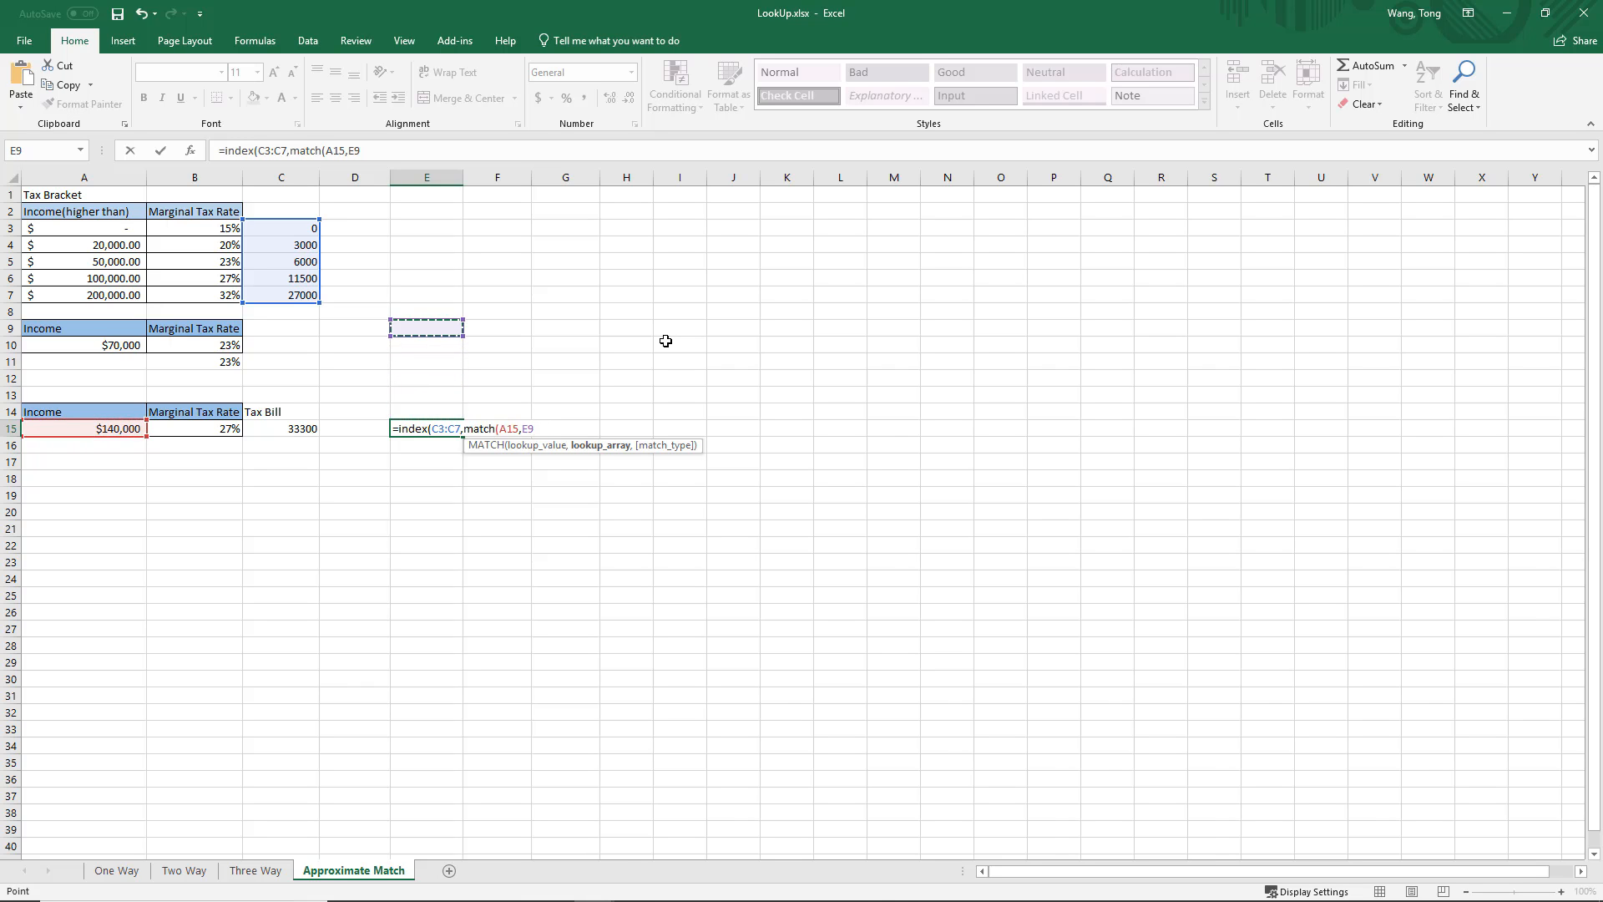
pyautogui.press('Left')
pyautogui.press('Left')
pyautogui.press('Left')
pyautogui.press('Left')
pyautogui.press('Up')
pyautogui.hotkey('shift', 'Up')
pyautogui.hotkey('shift', 'Up')
pyautogui.hotkey('shift', 'Up')
pyautogui.hotkey('shift', 'Up')
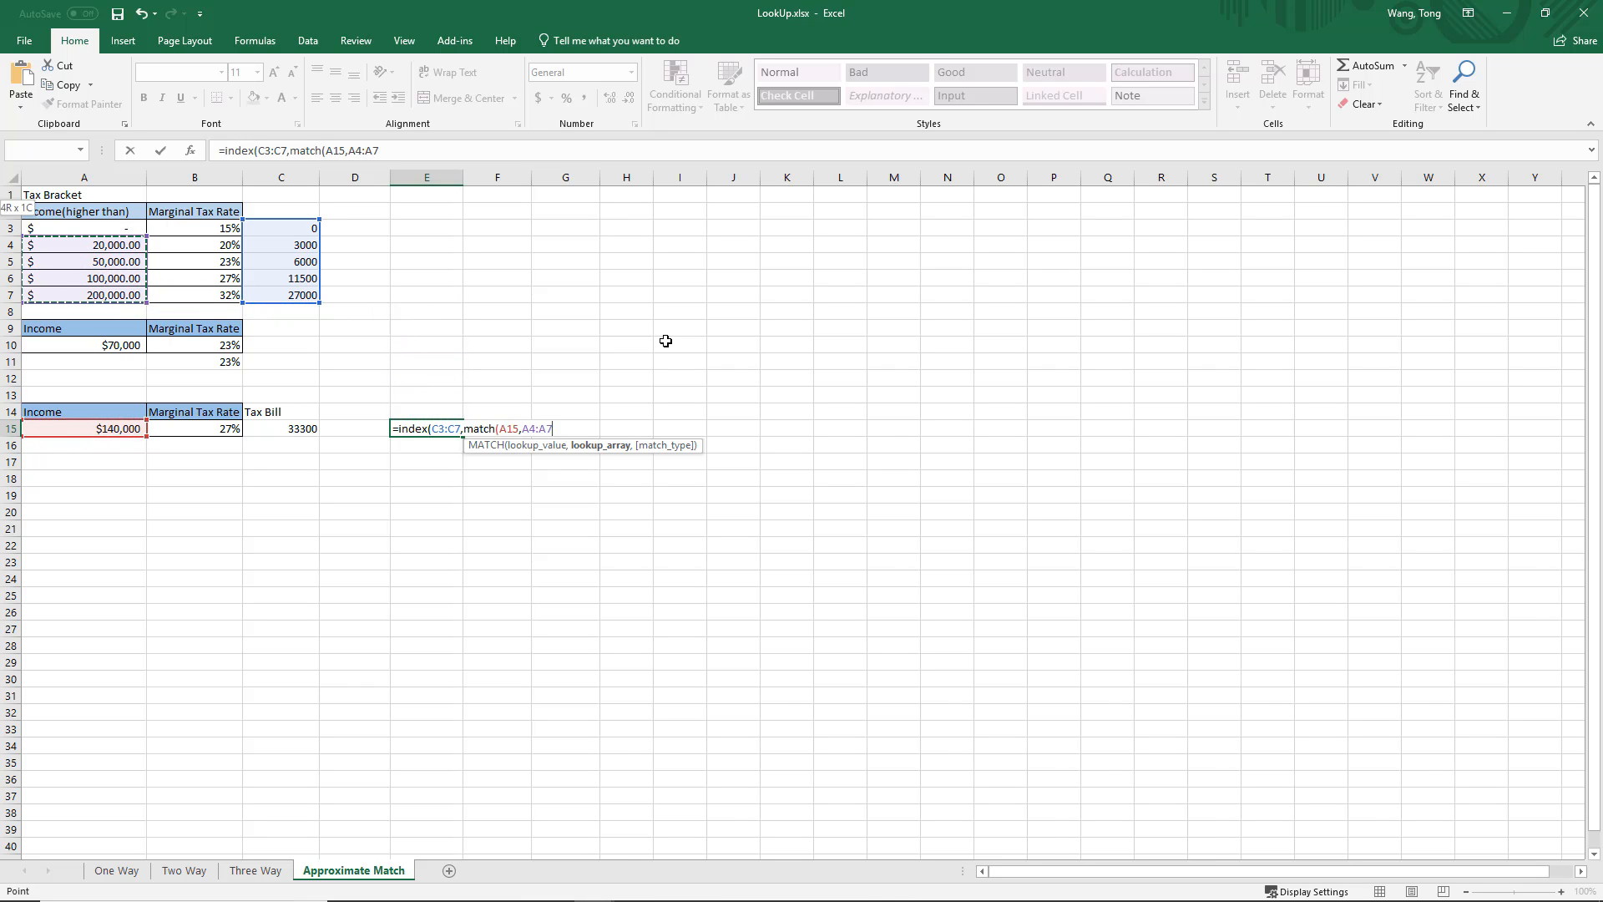
pyautogui.write(',1)')
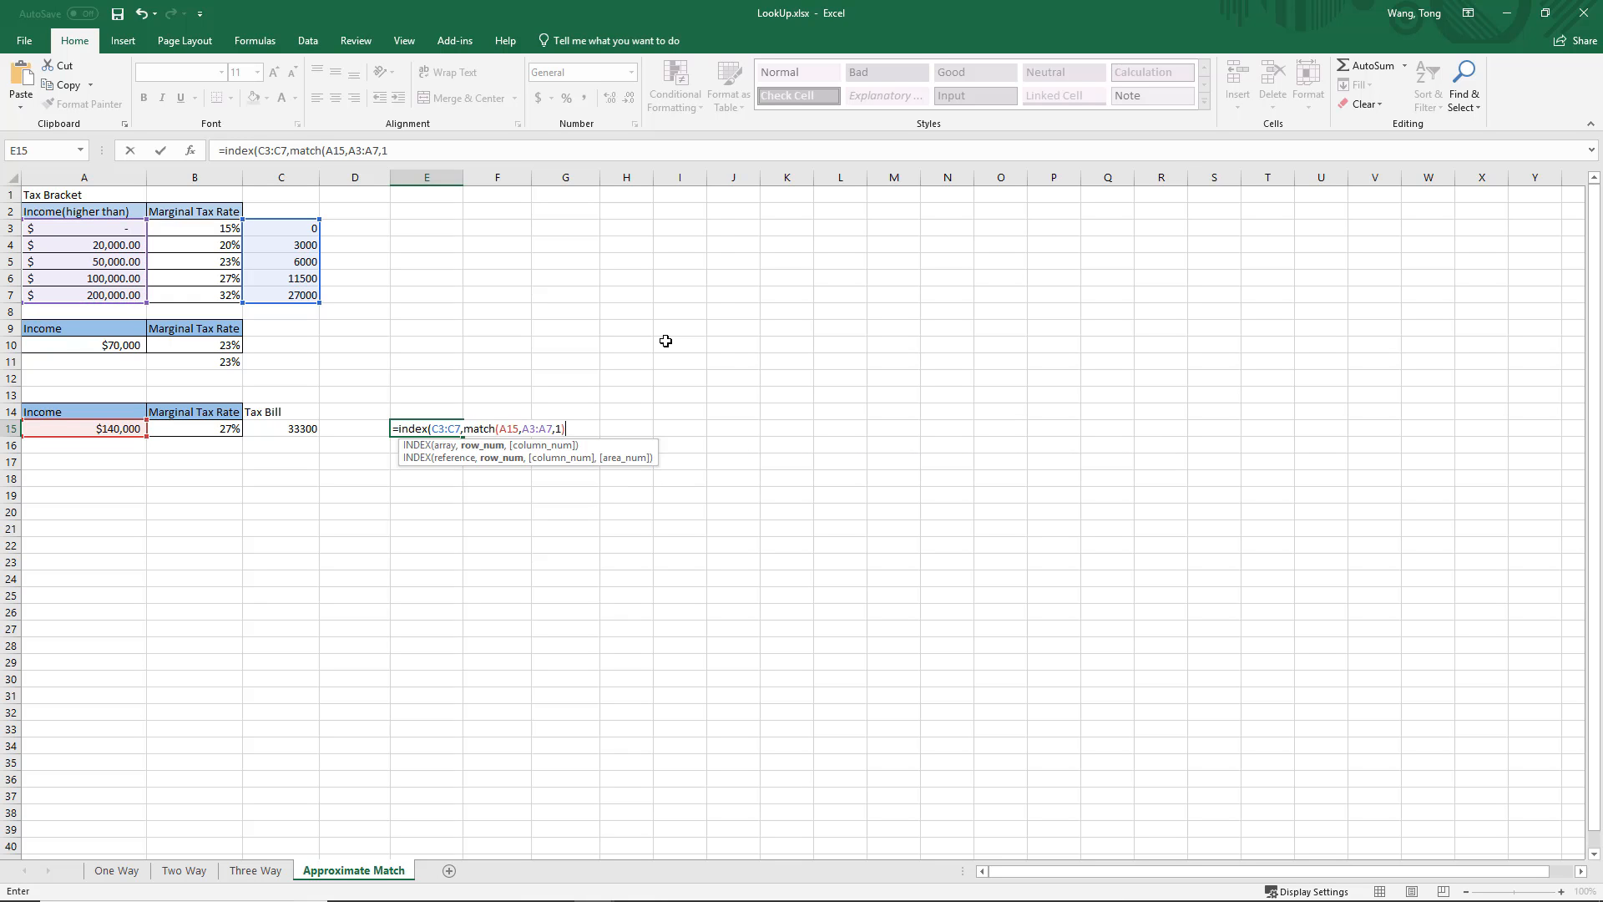
pyautogui.write(')')
pyautogui.press('Return')
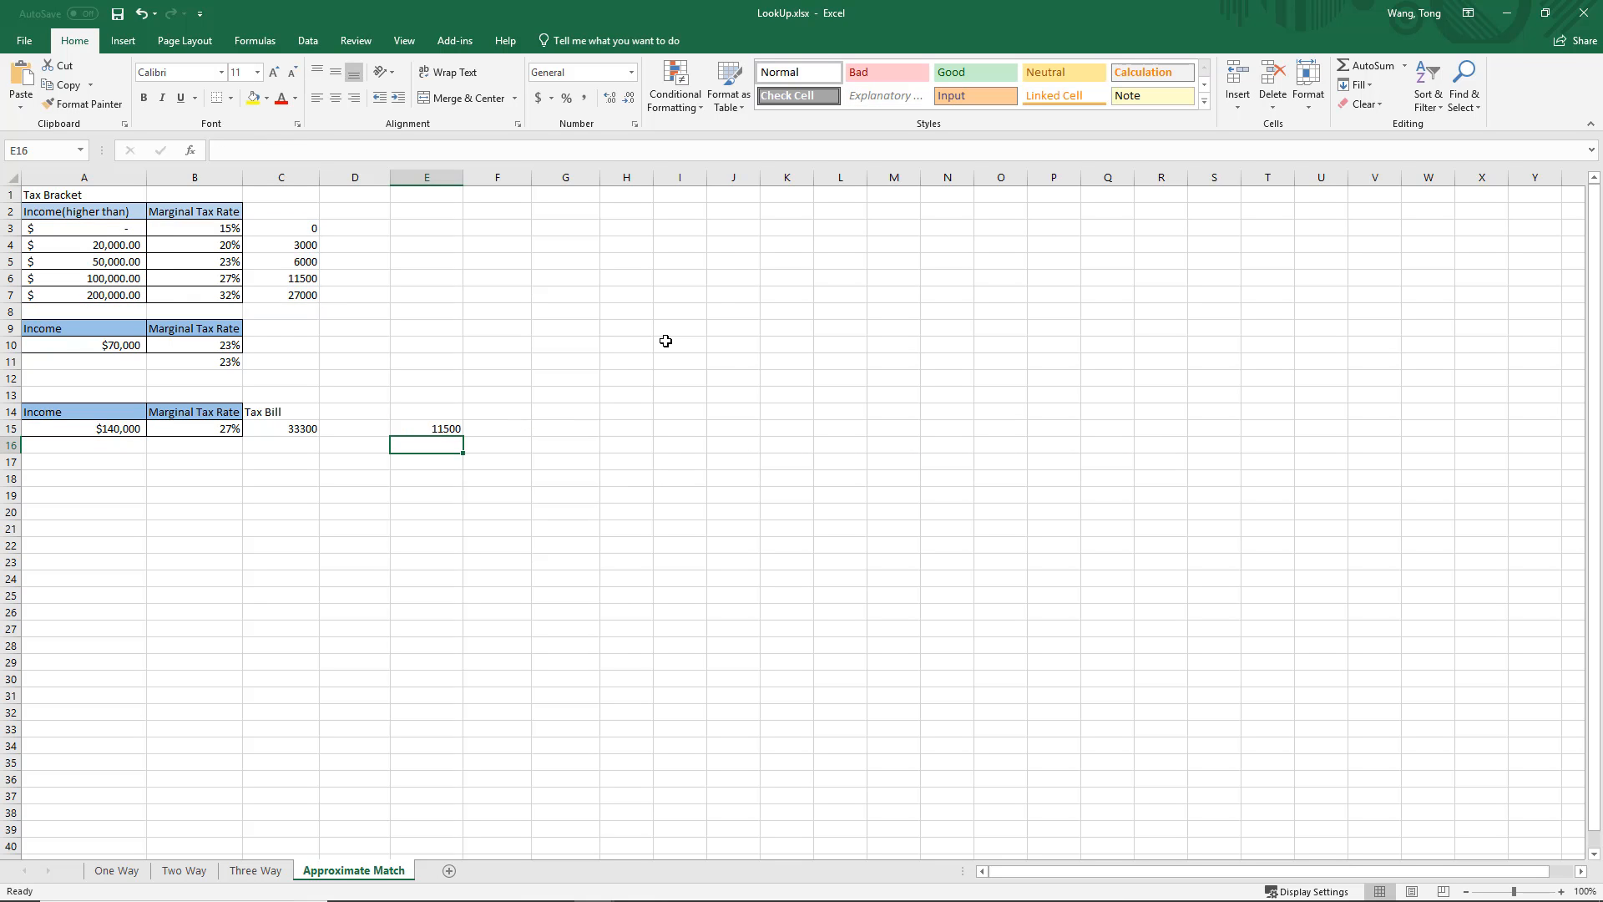
# Step: Check the bracket tax amounts in C3:C6 for A15's income, and copy E15's INDEX/MATCH formula text unchanged into F15
pyautogui.click(117, 428)
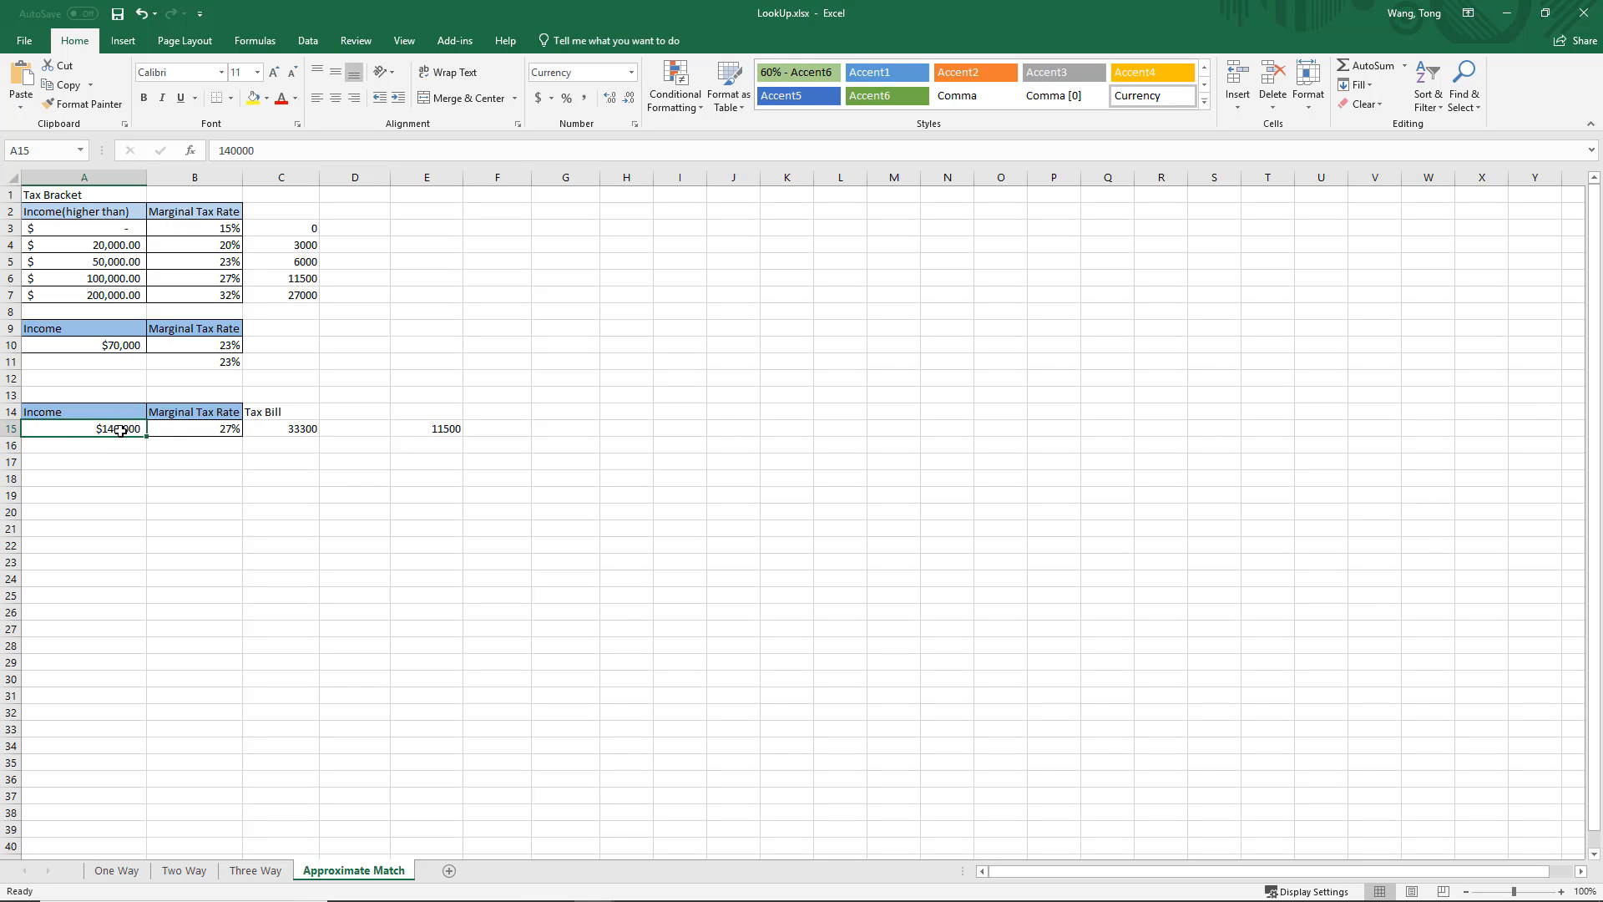
pyautogui.click(305, 278)
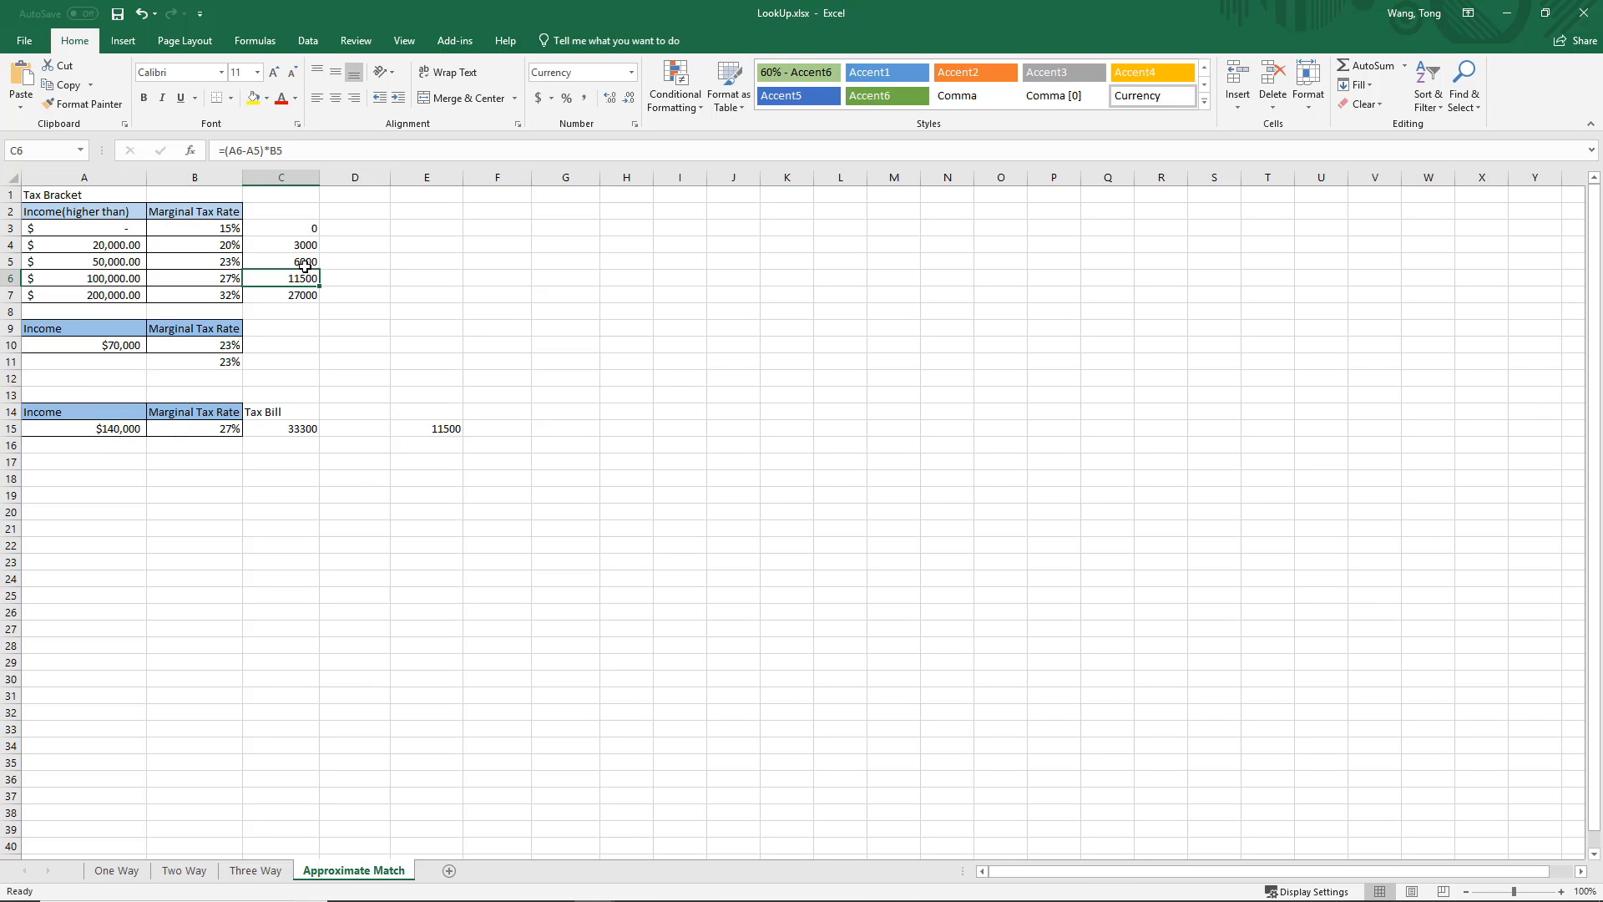
pyautogui.moveTo(305, 264); pyautogui.dragTo(305, 230)
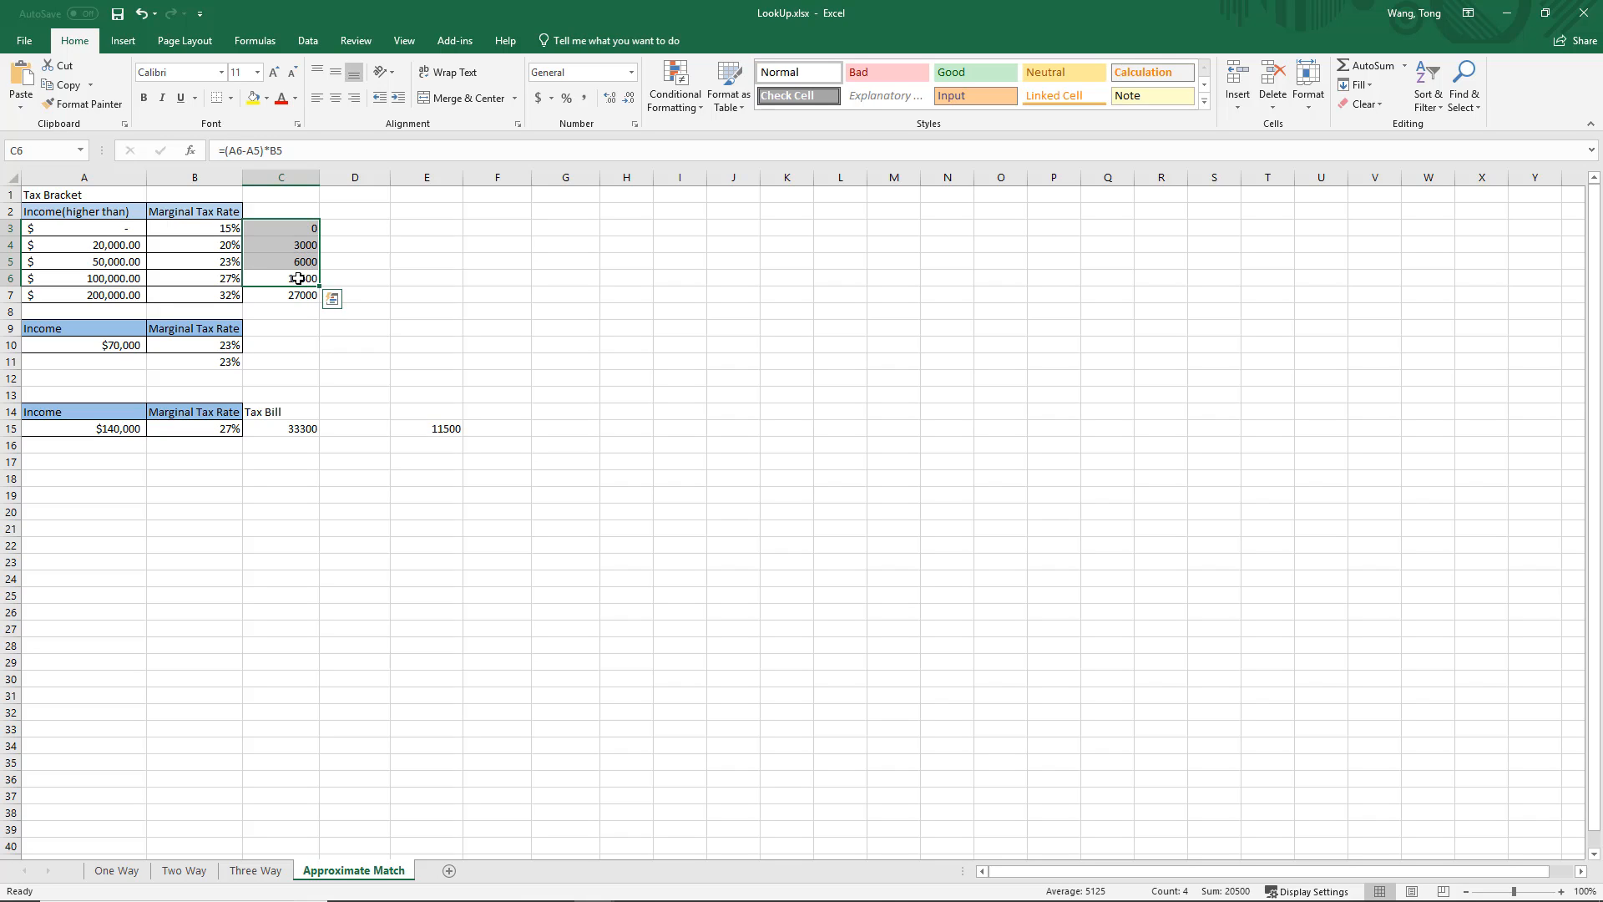
pyautogui.click(491, 428)
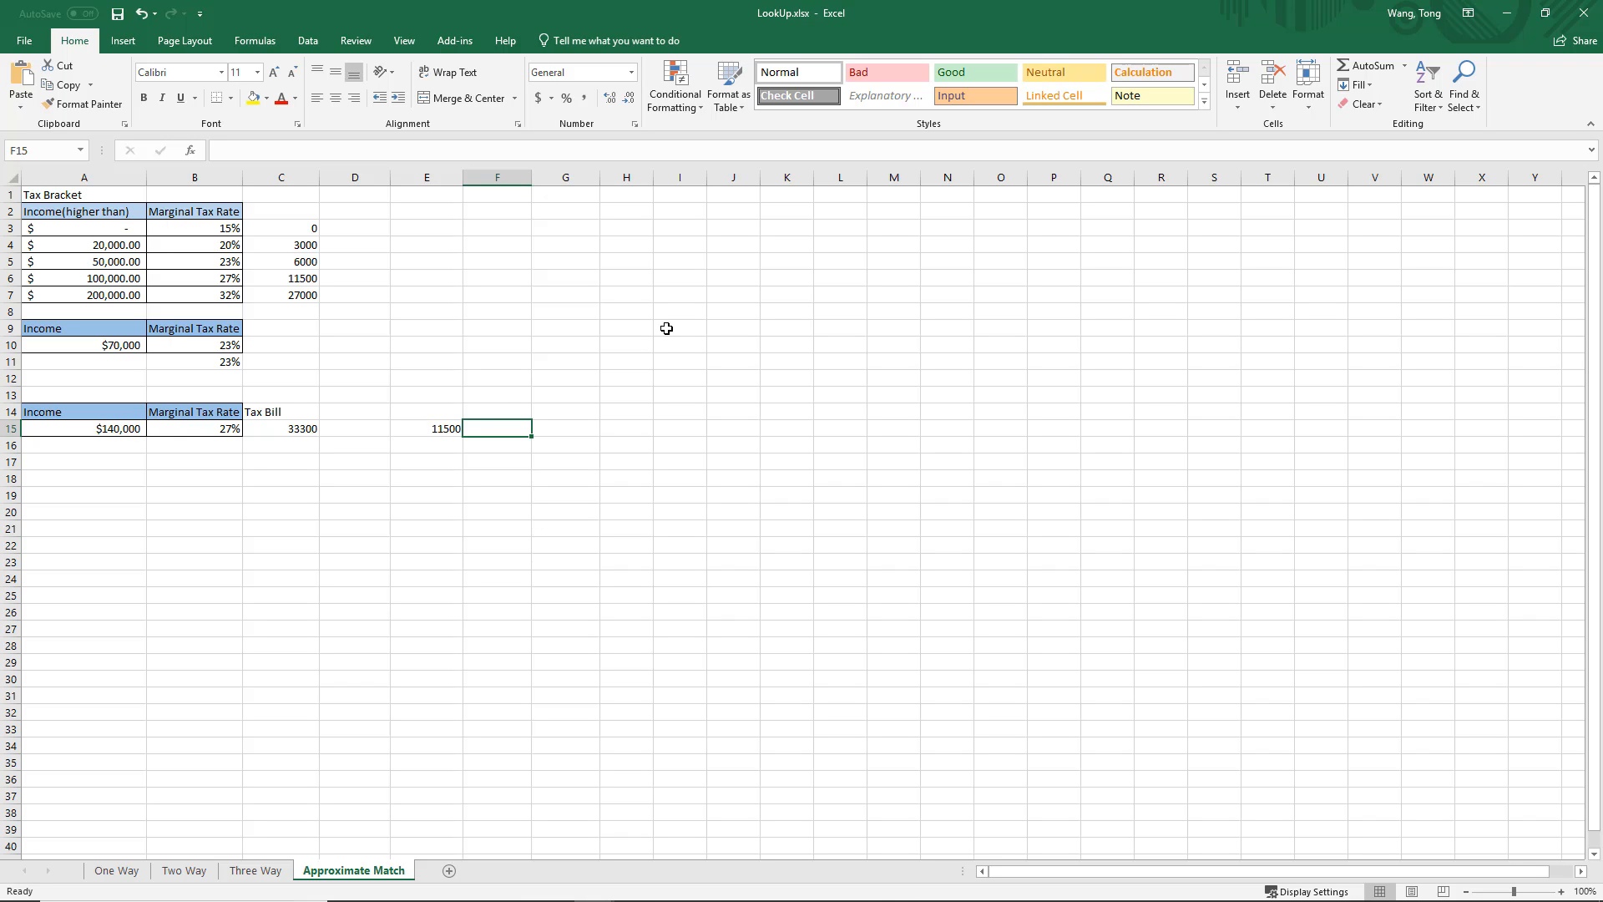
pyautogui.doubleClick(451, 427)
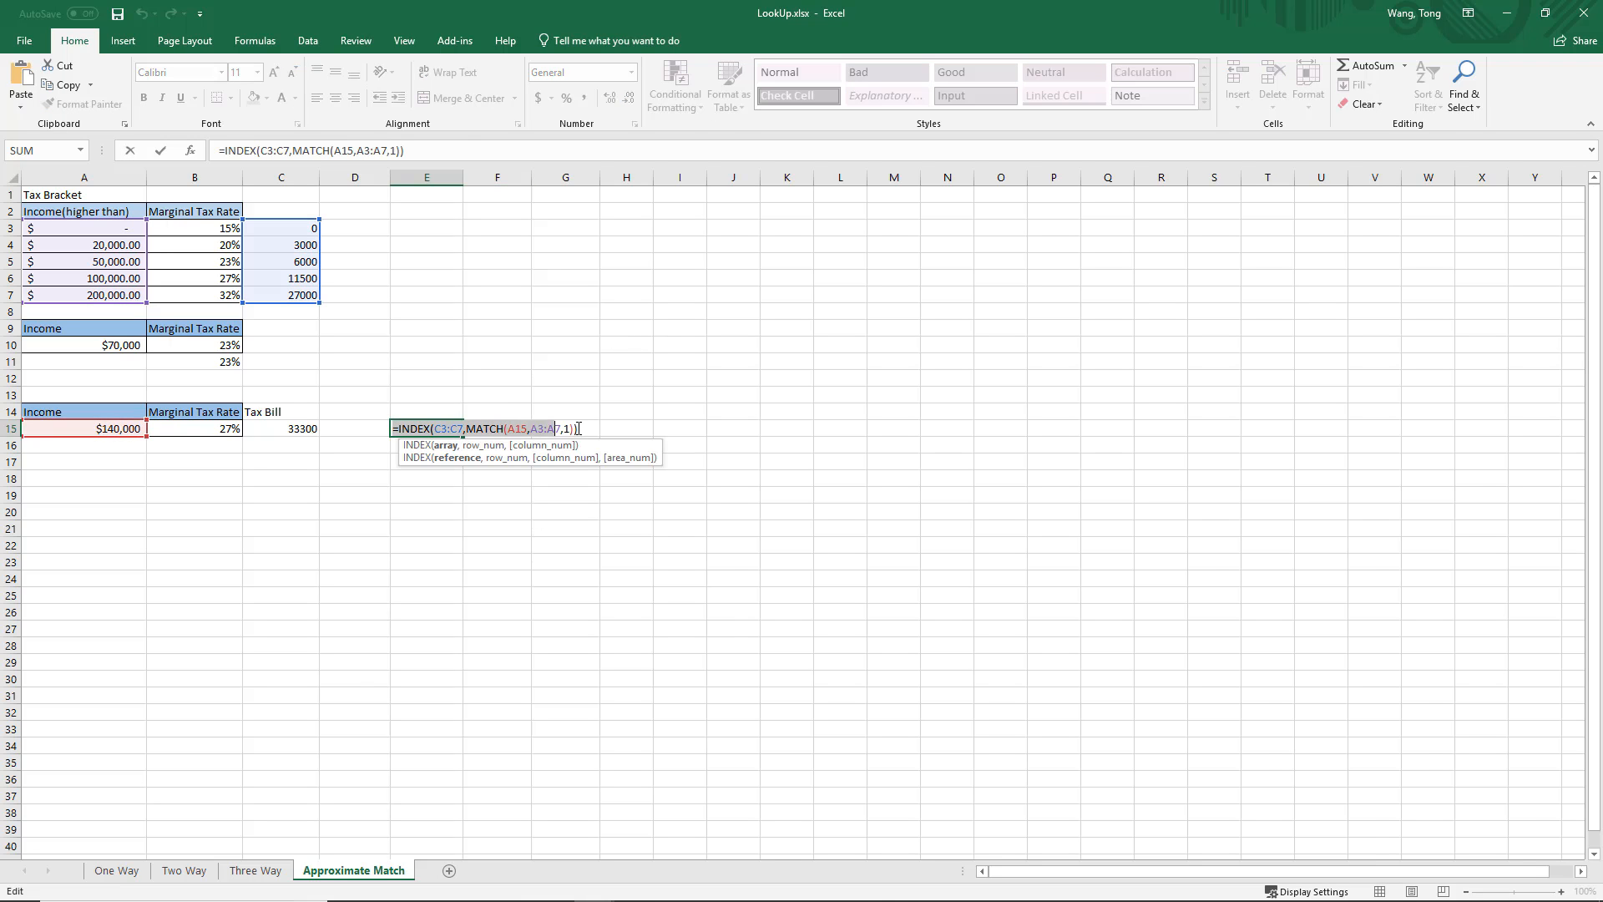
pyautogui.moveTo(579, 428); pyautogui.dragTo(589, 427)
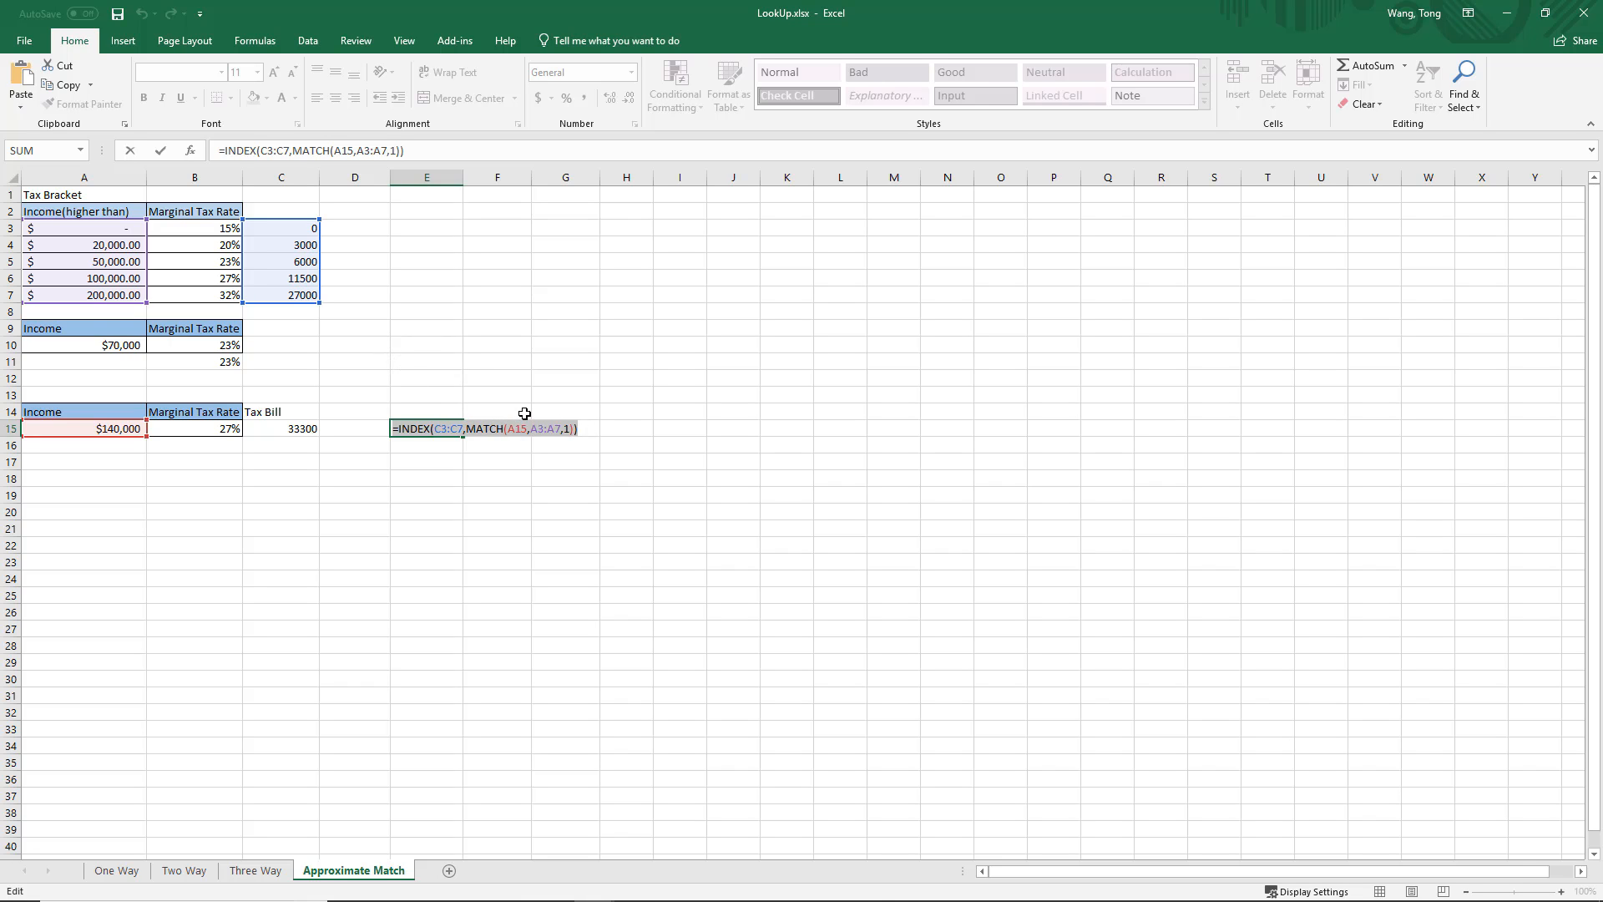
pyautogui.hotkey('ctrl', 'c')
pyautogui.press('Escape')
pyautogui.click(501, 425)
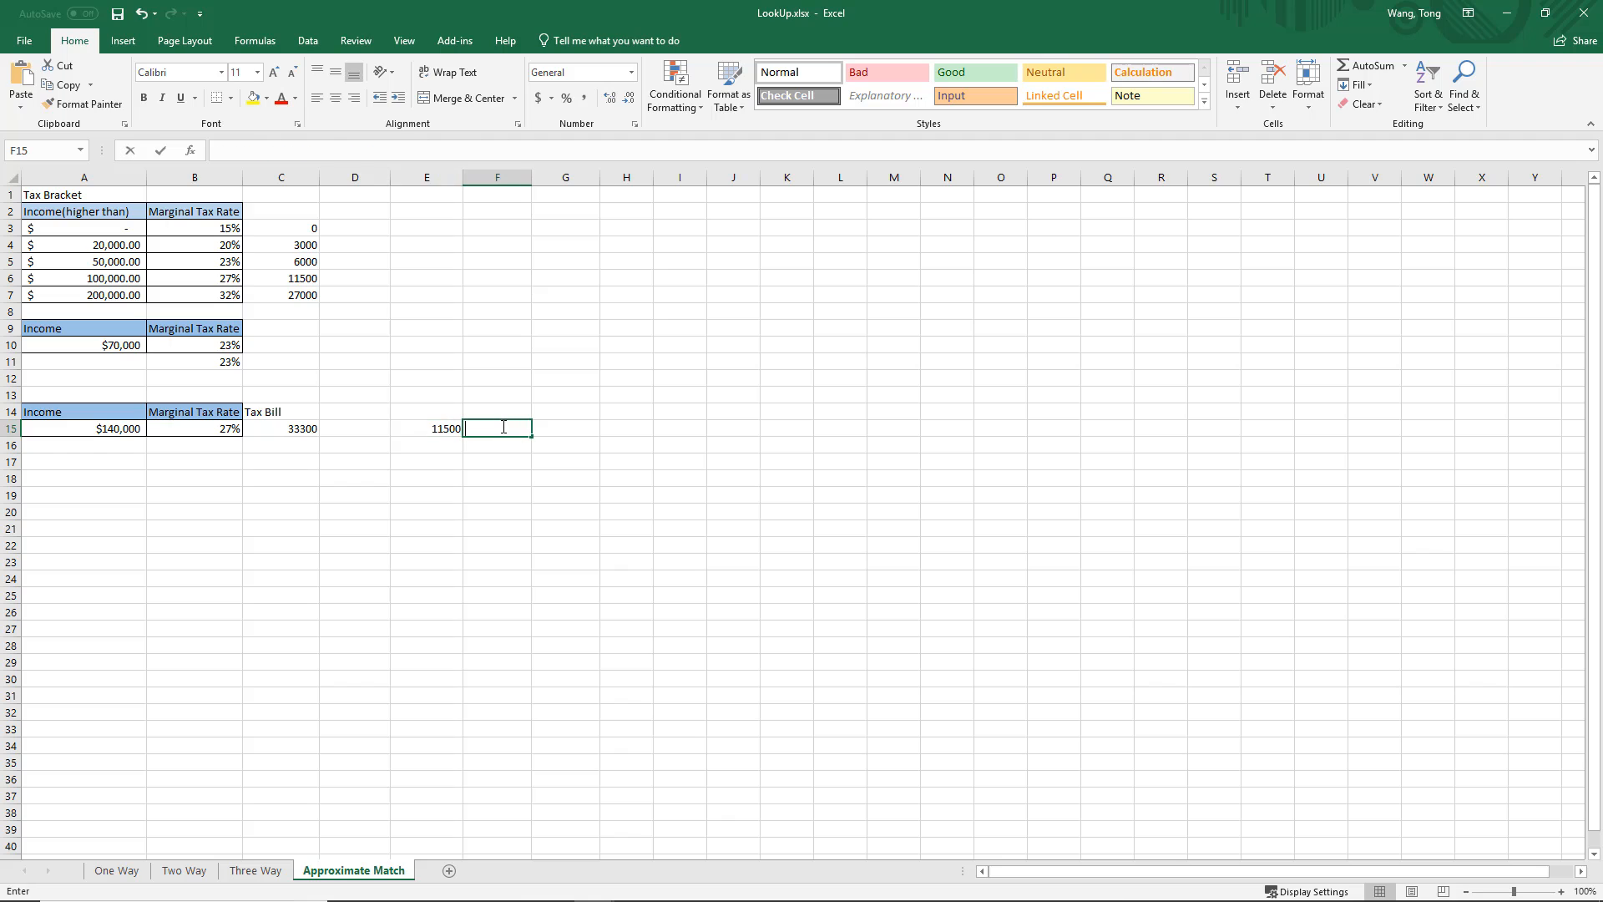
pyautogui.hotkey('ctrl', 'v')
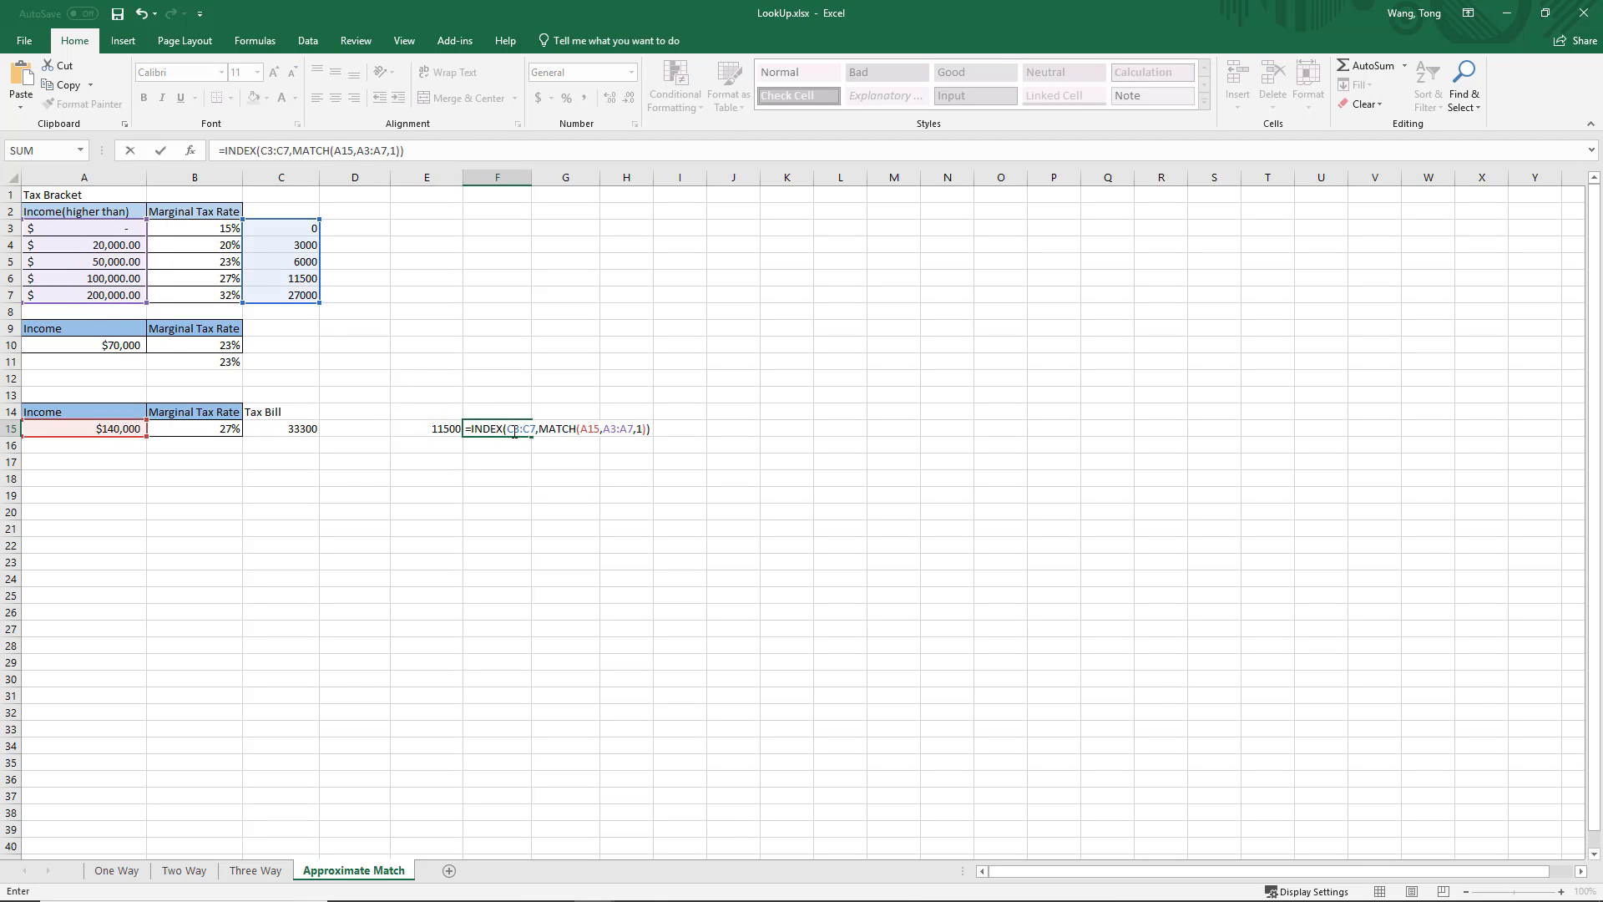
# Step: Change the INDEX array in F15 to A3:A7, and compare the result with the bracket threshold in A6
pyautogui.moveTo(514, 430); pyautogui.dragTo(507, 430)
pyautogui.write('A')
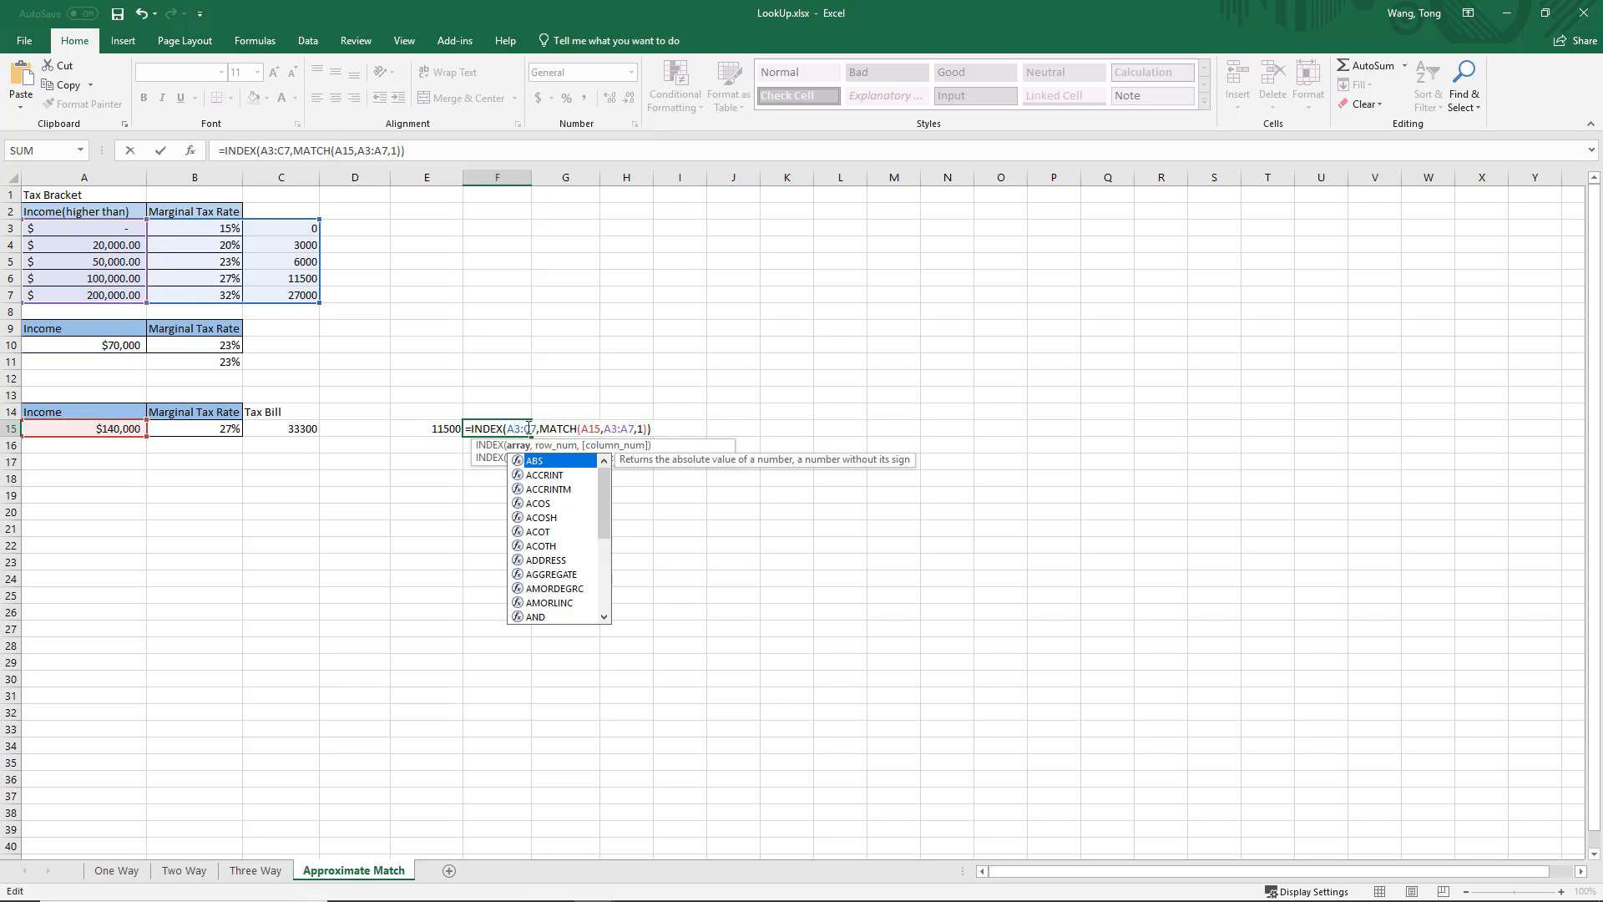
pyautogui.click(528, 428)
pyautogui.write('A')
pyautogui.press('End')
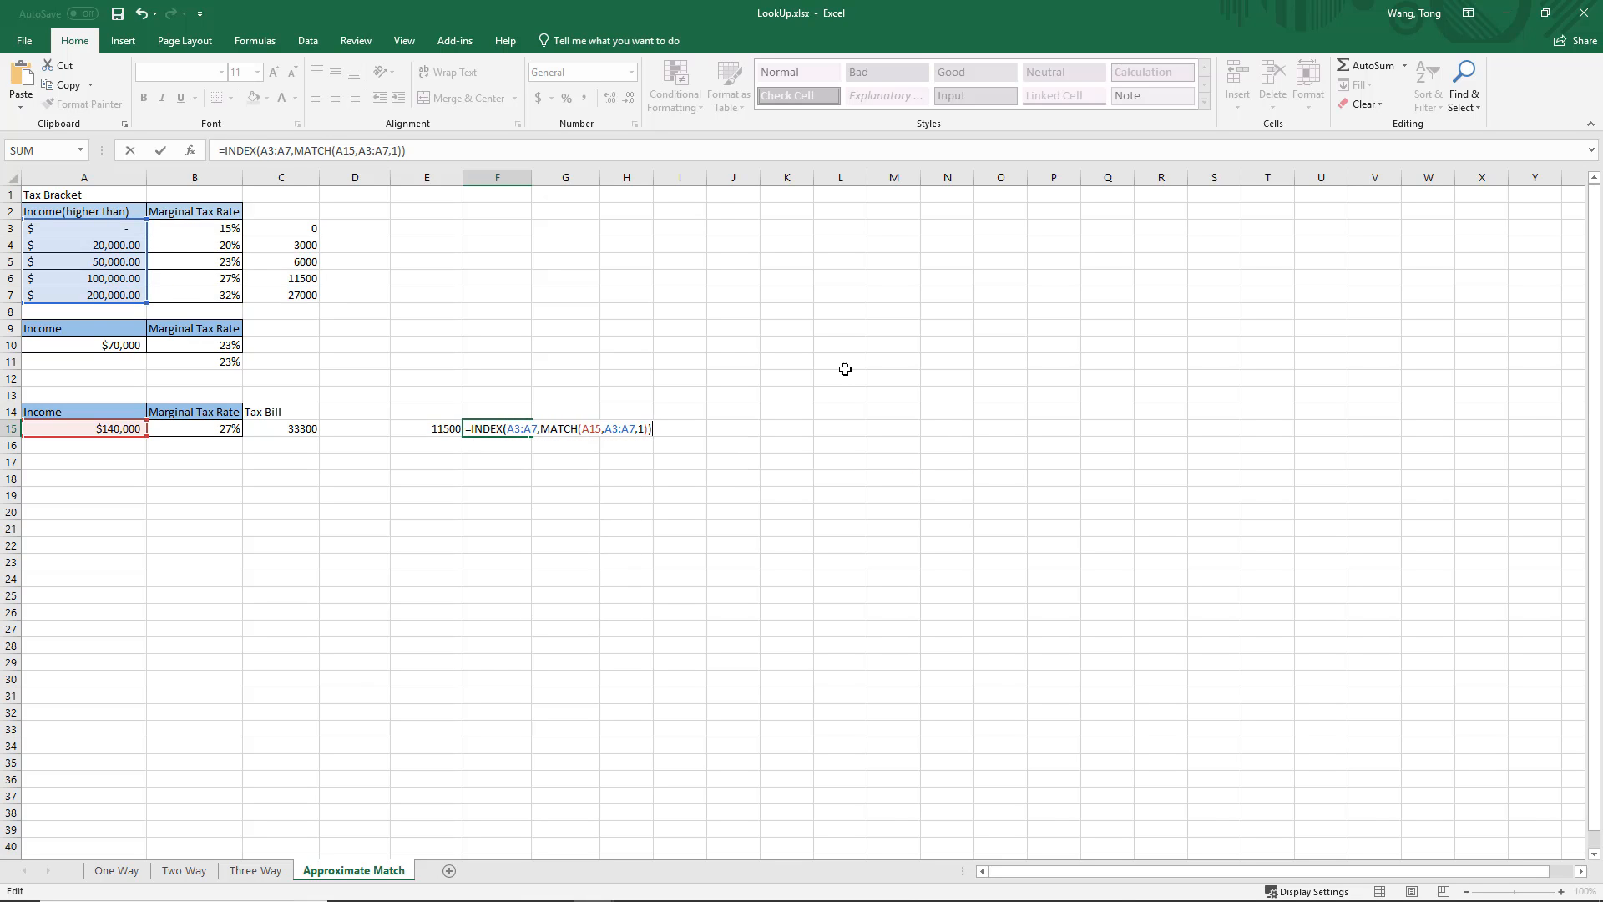
pyautogui.press('Return')
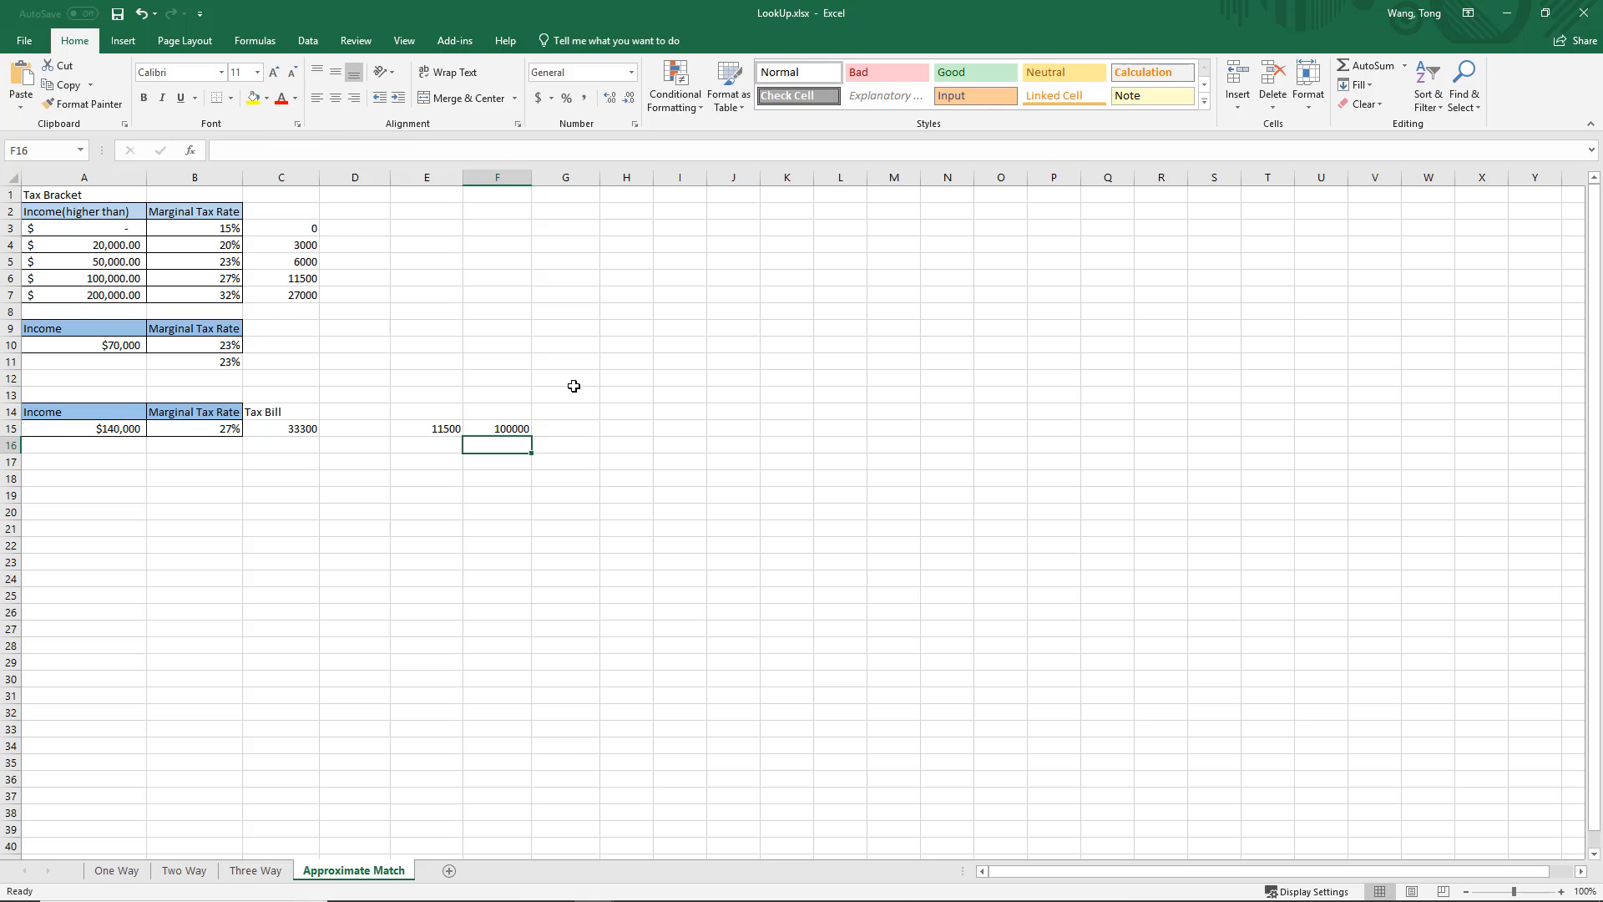
pyautogui.click(114, 274)
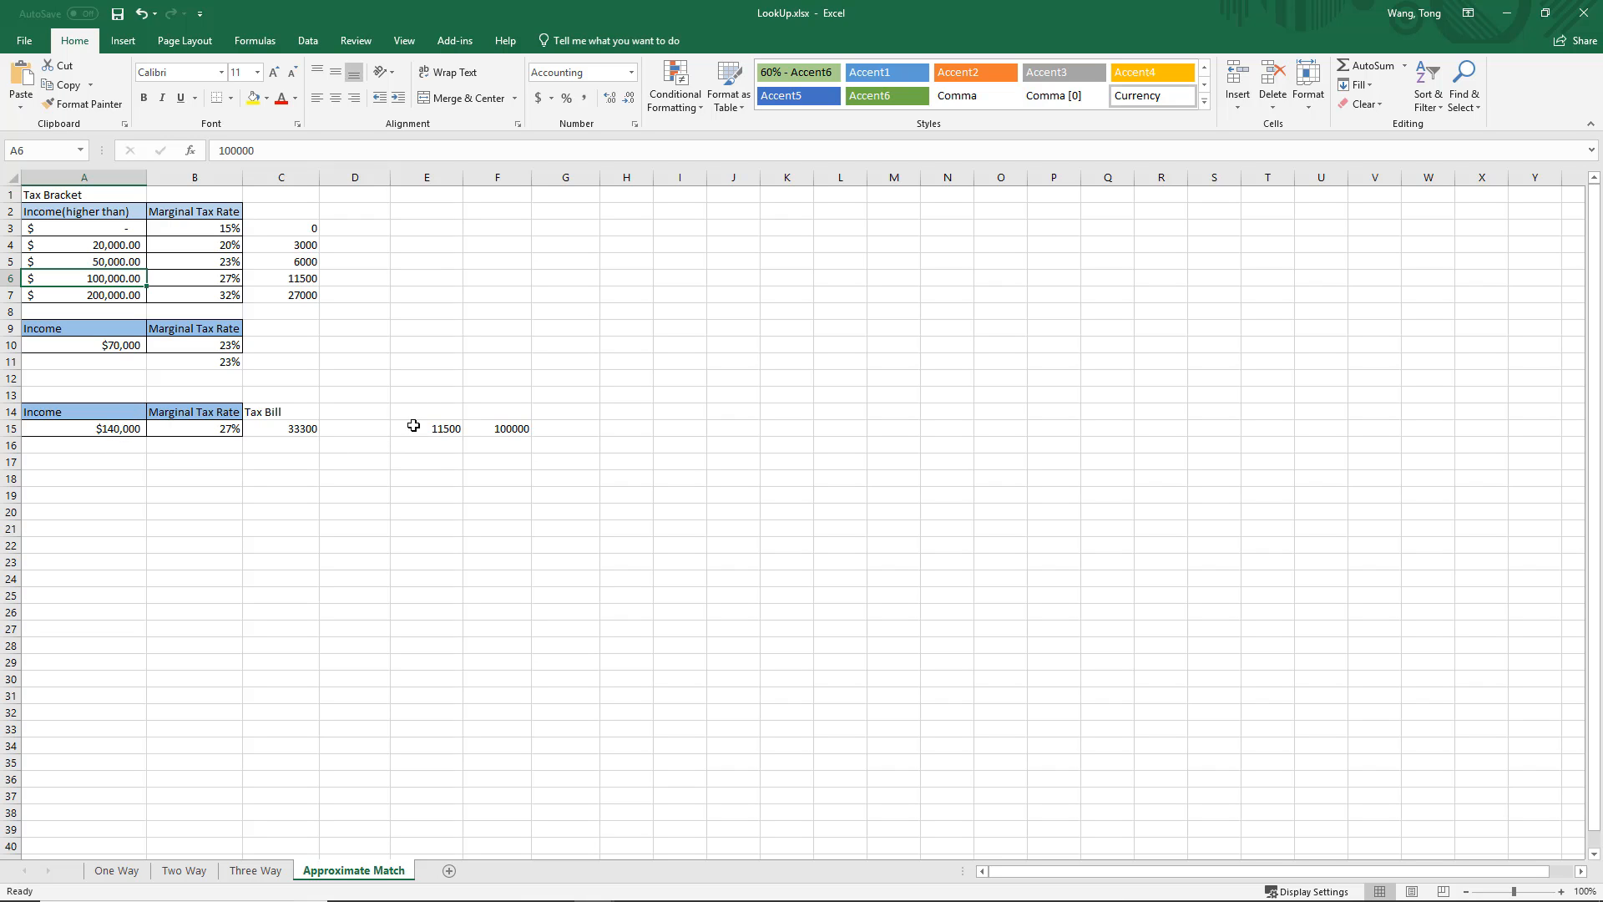
# Step: Replace the fixed end cell C5 of the SUM range in C15 with E15's INDEX(C3:C7,MATCH(A15,A3:A7,1))
pyautogui.click(445, 429)
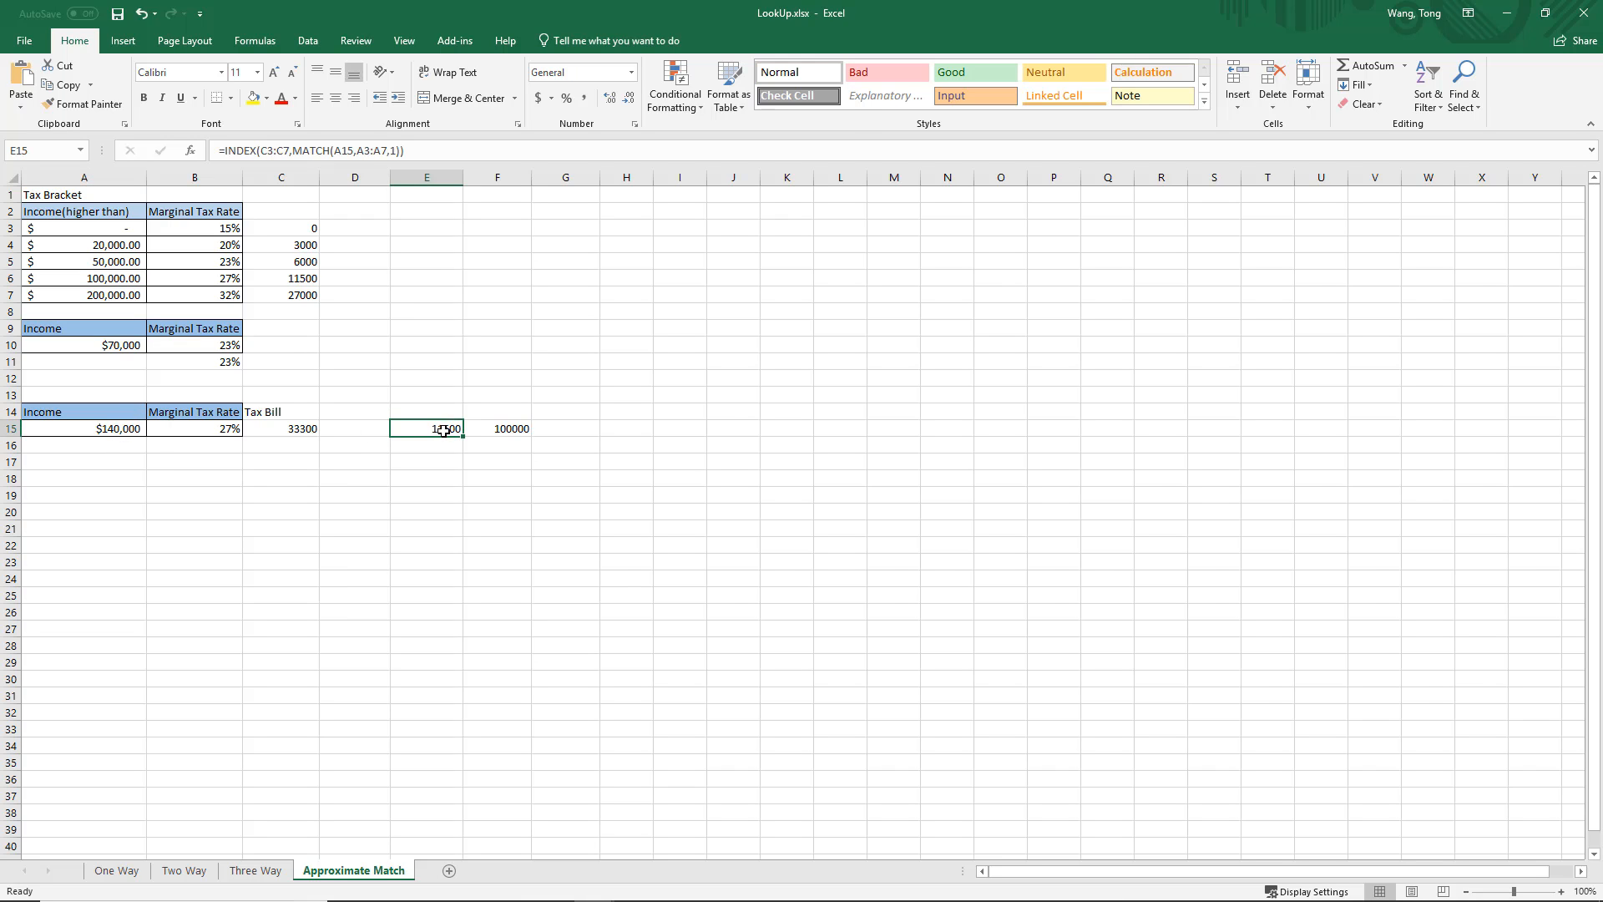
pyautogui.doubleClick(289, 429)
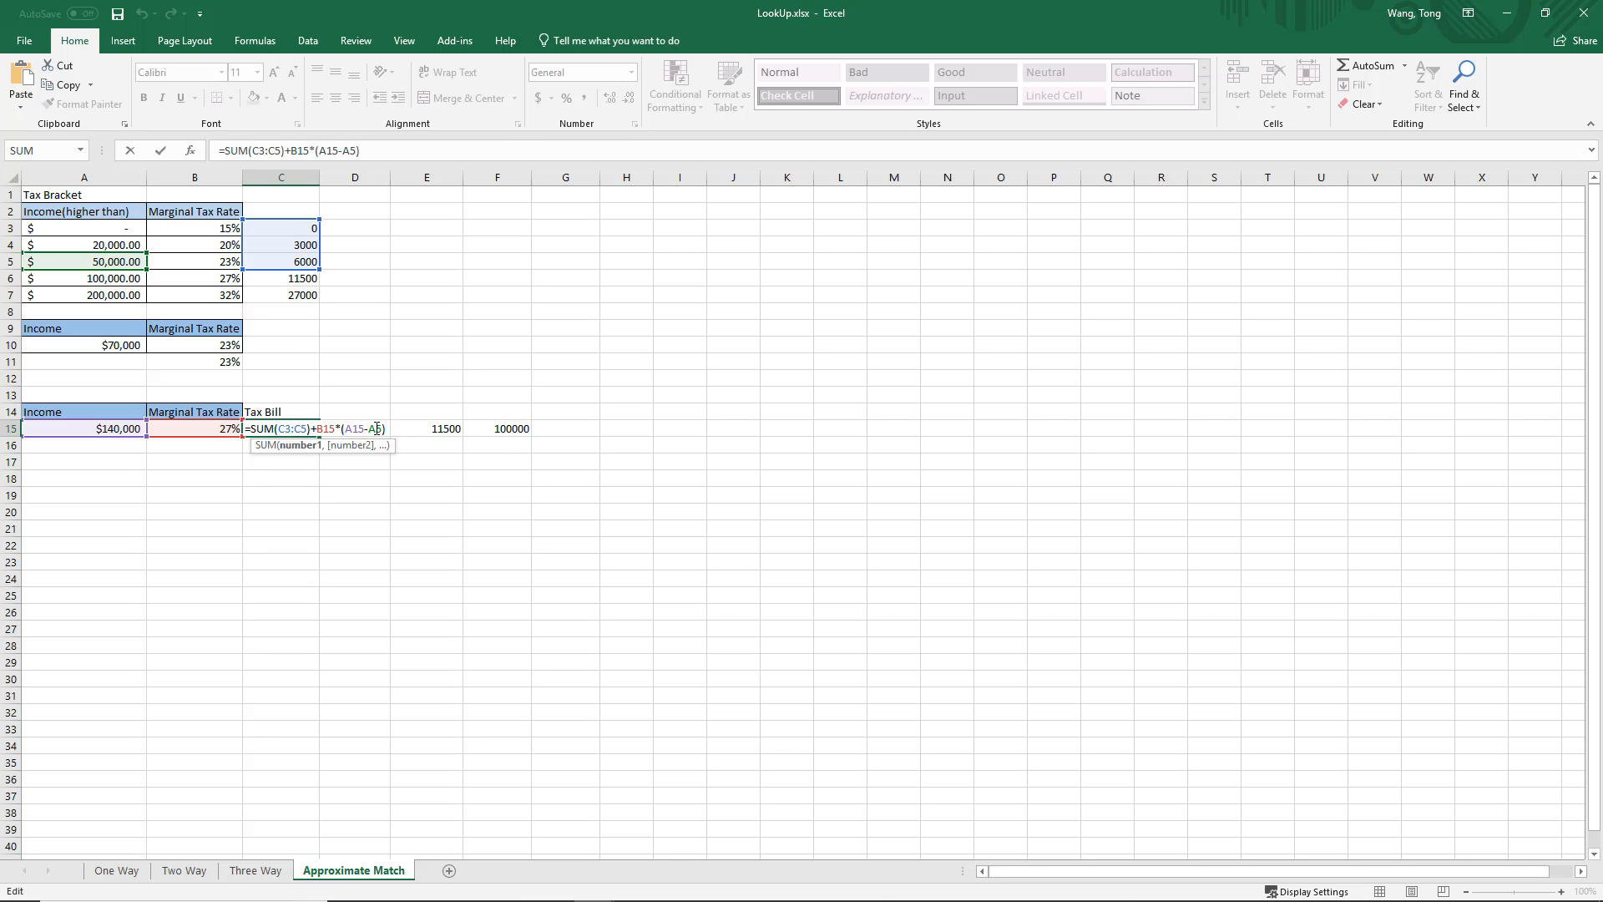
pyautogui.click(445, 427)
pyautogui.doubleClick(430, 428)
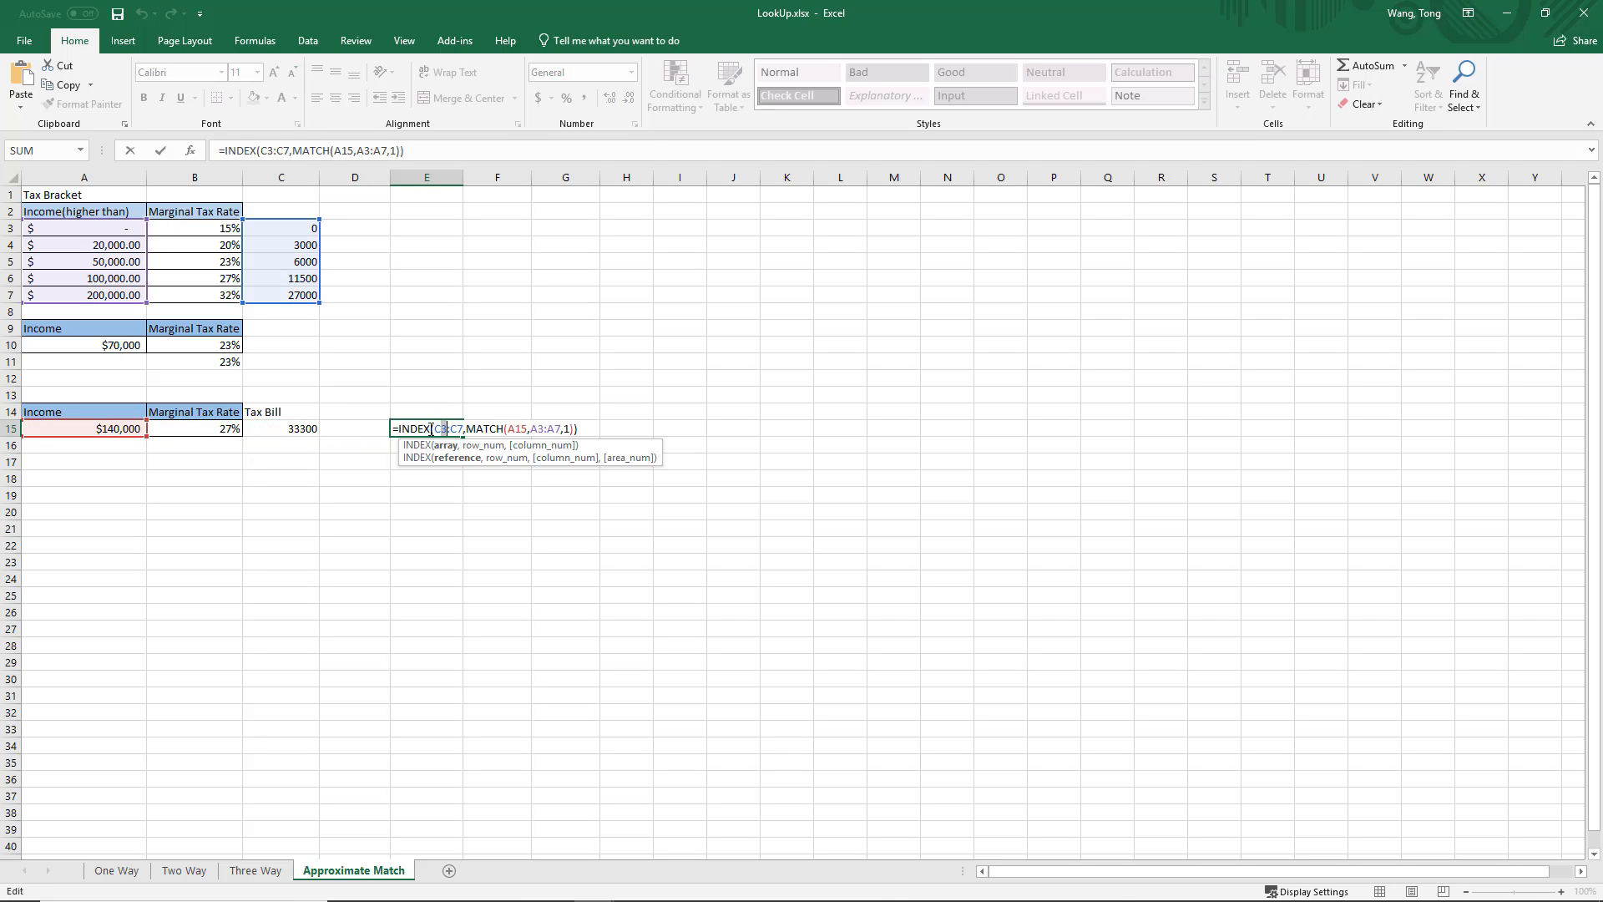
pyautogui.moveTo(399, 429); pyautogui.dragTo(593, 428)
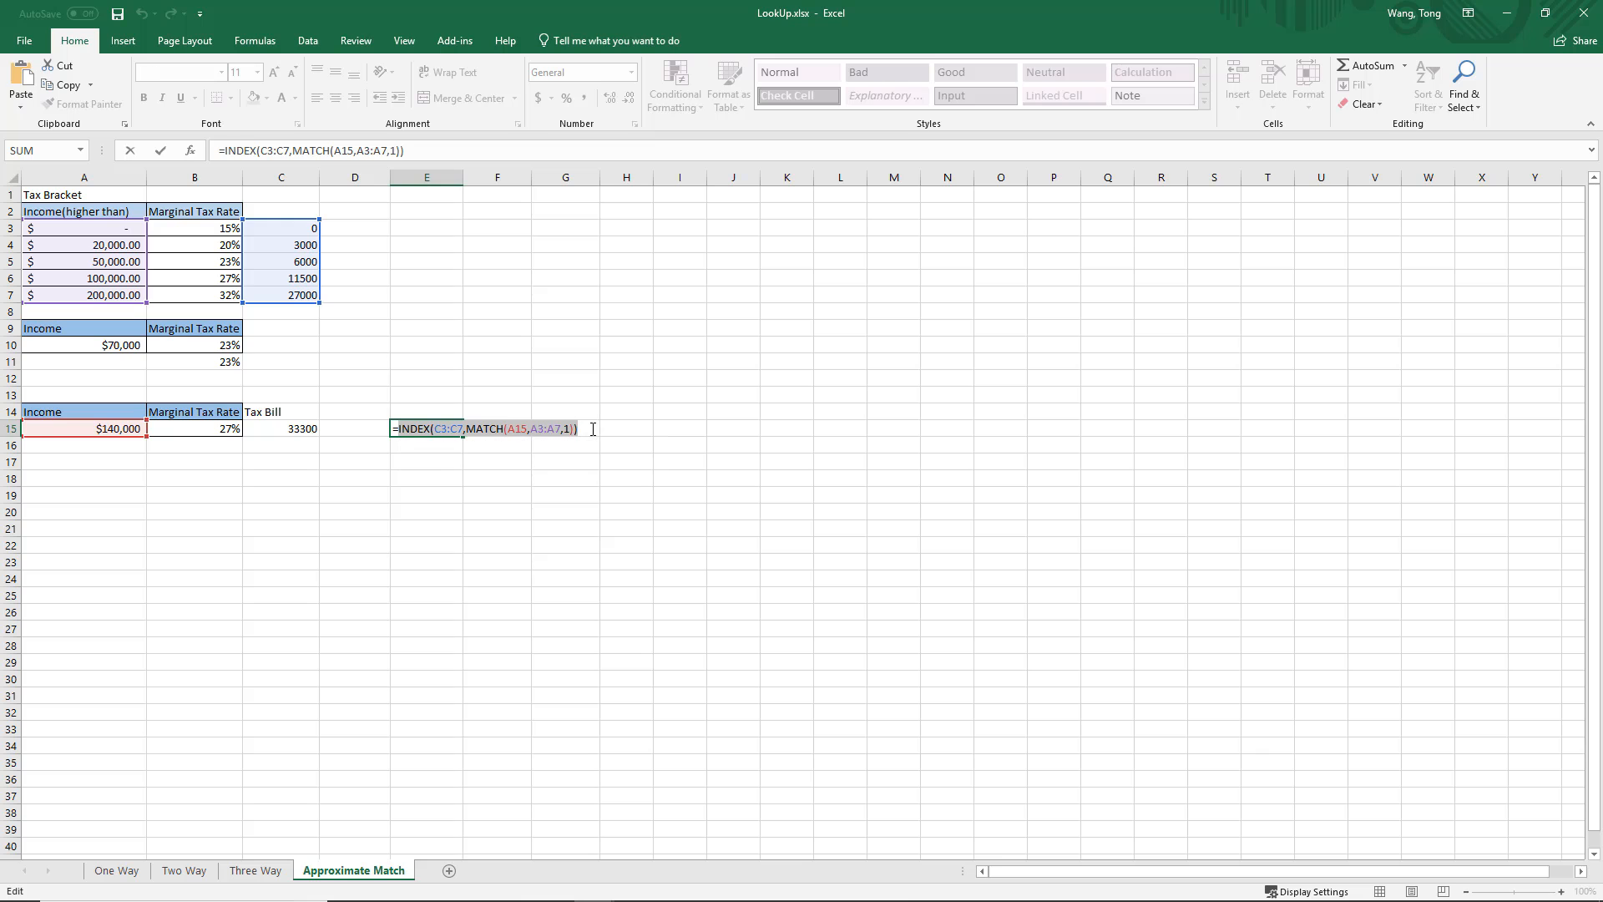
pyautogui.press('Escape')
pyautogui.doubleClick(305, 429)
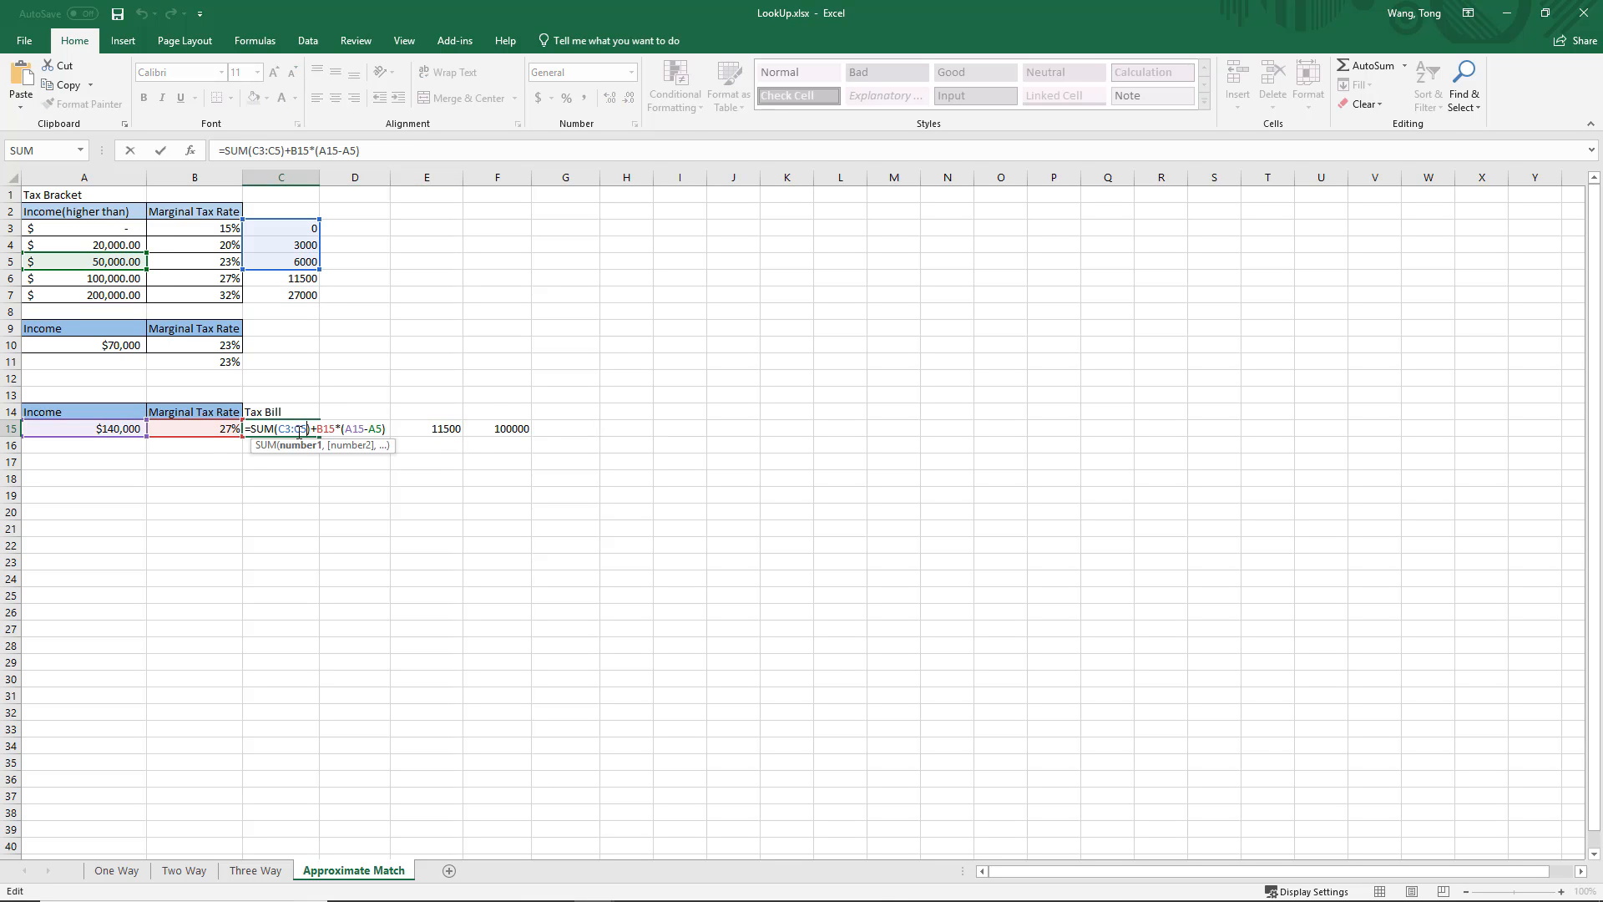
pyautogui.hotkey('ctrl', 'v')
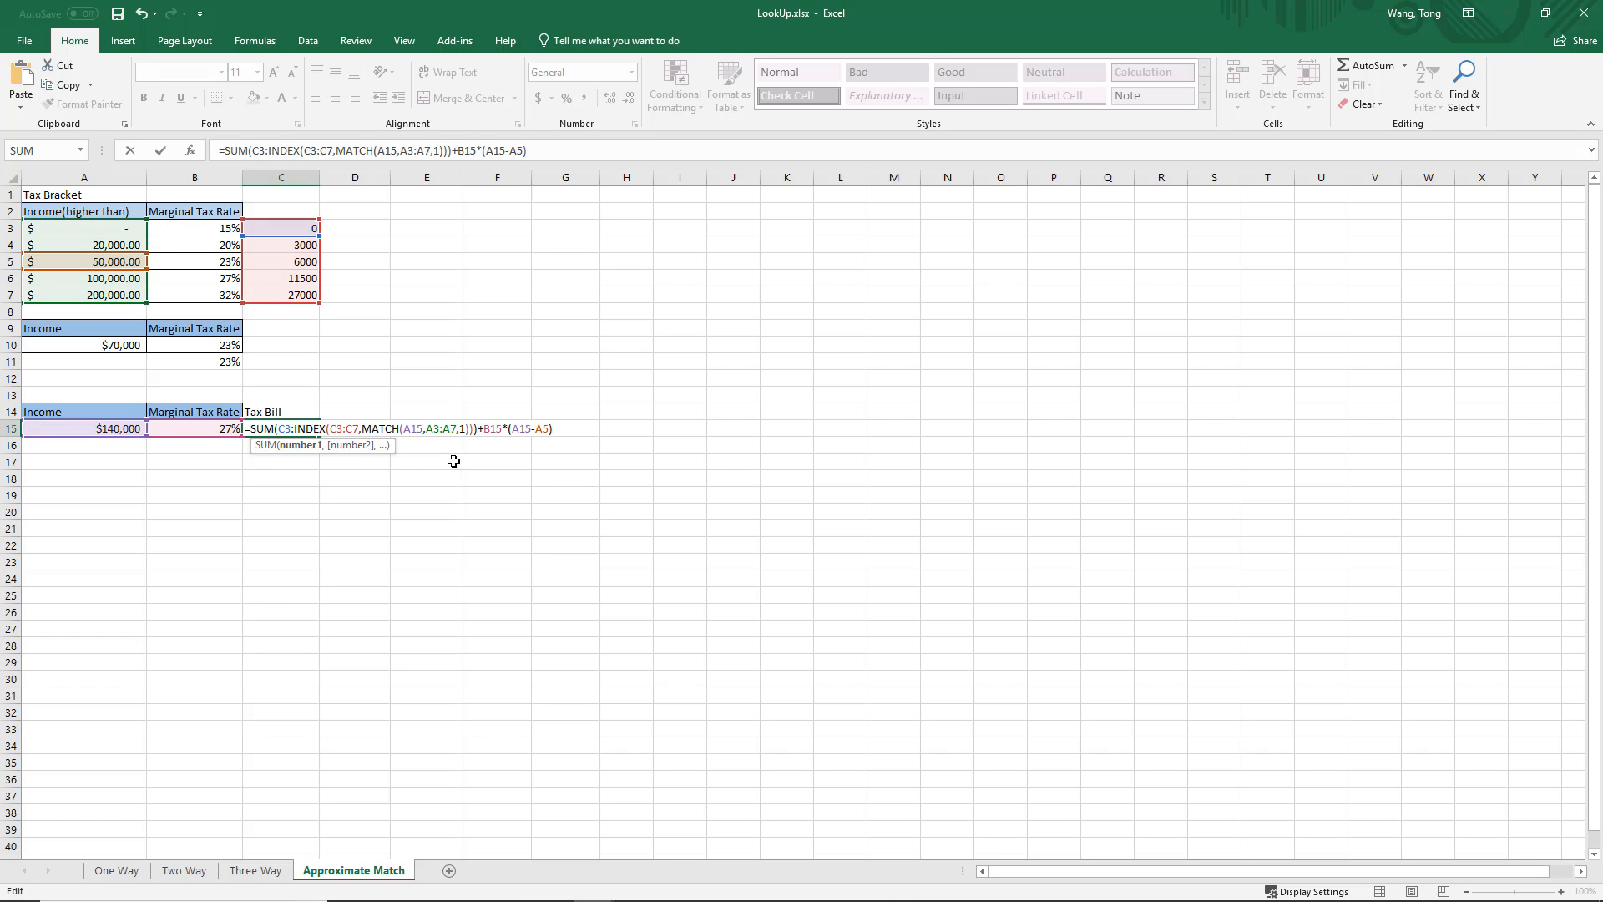
pyautogui.press('Return')
# Step: Replace the fixed threshold A5 in C15's tax bill formula with F15's INDEX(A3:A7,MATCH(A15,A3:A7,1))
pyautogui.doubleClick(510, 429)
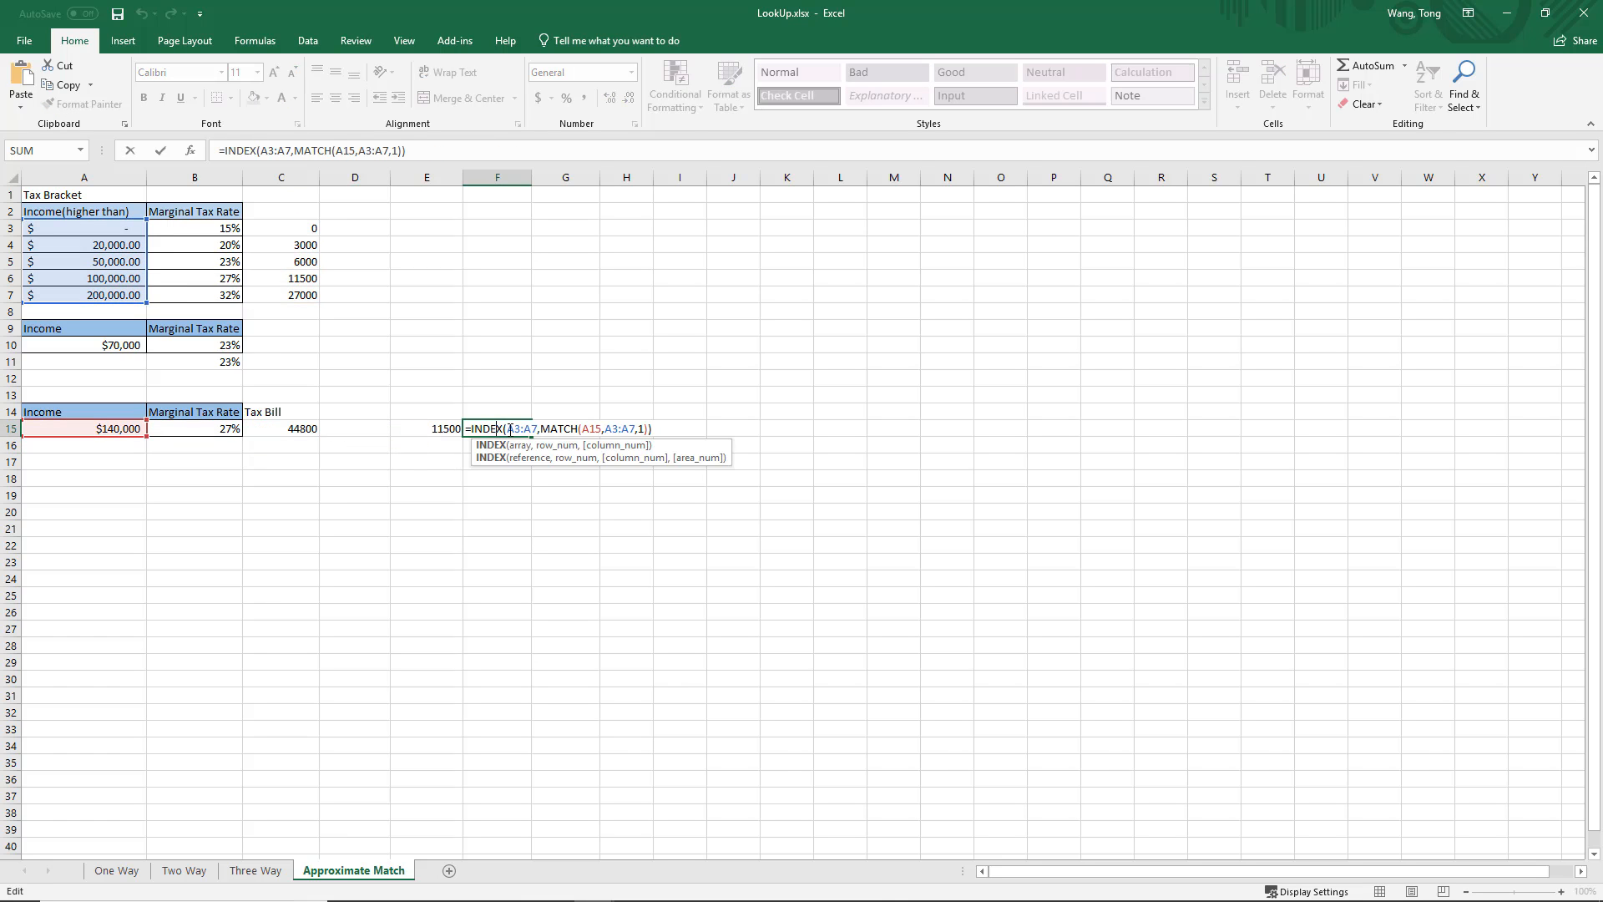
pyautogui.moveTo(471, 432); pyautogui.dragTo(643, 432)
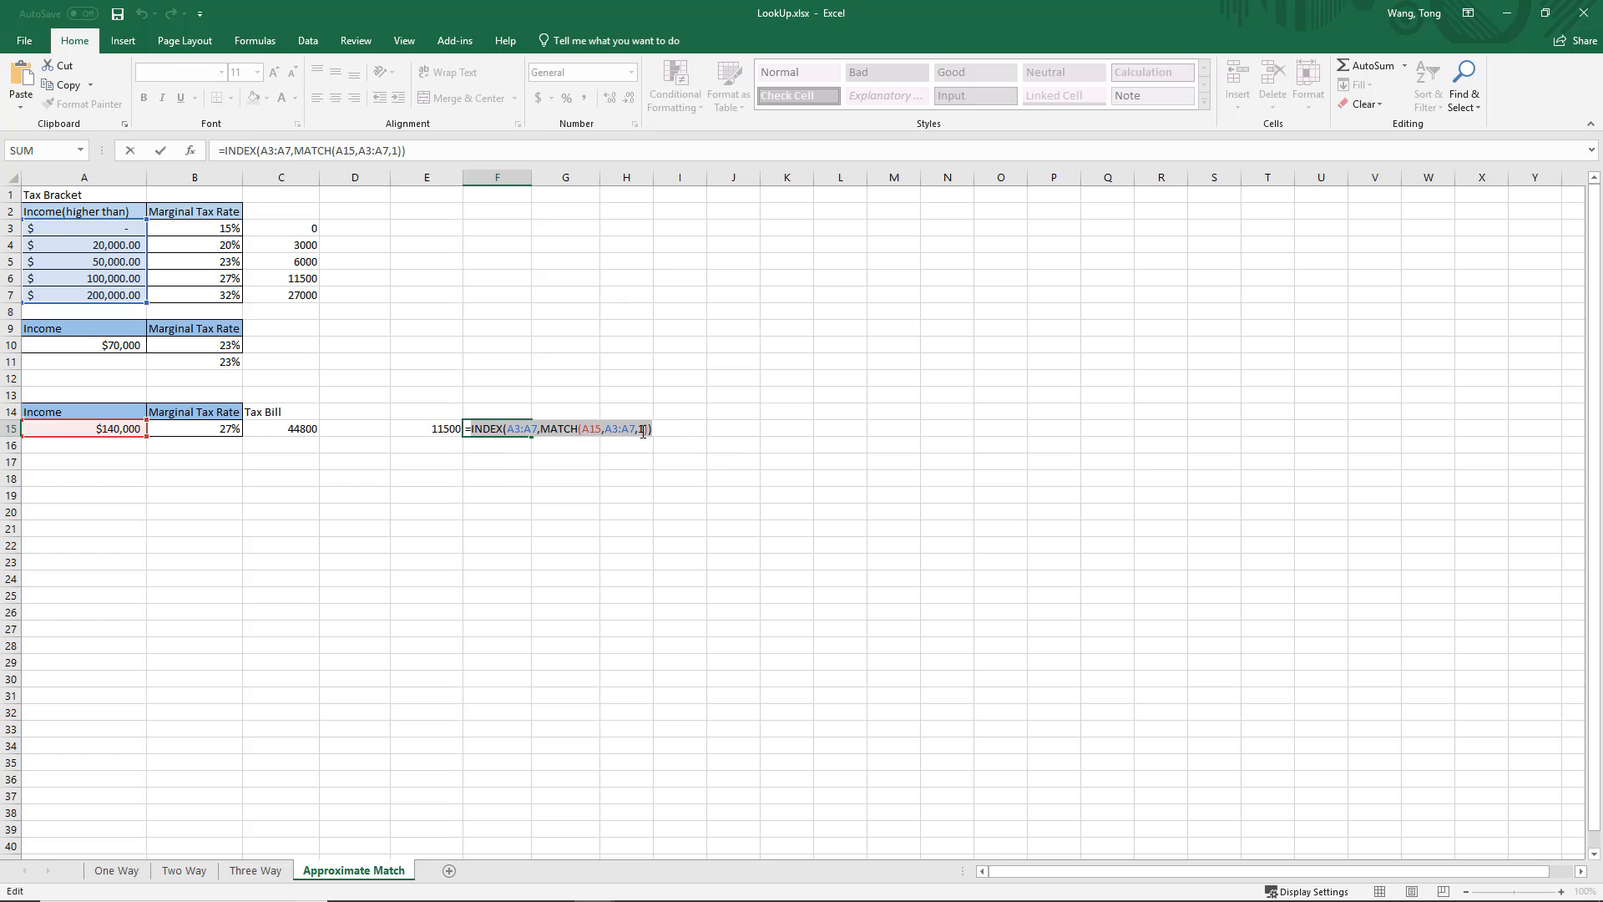
pyautogui.press('Escape')
pyautogui.doubleClick(292, 430)
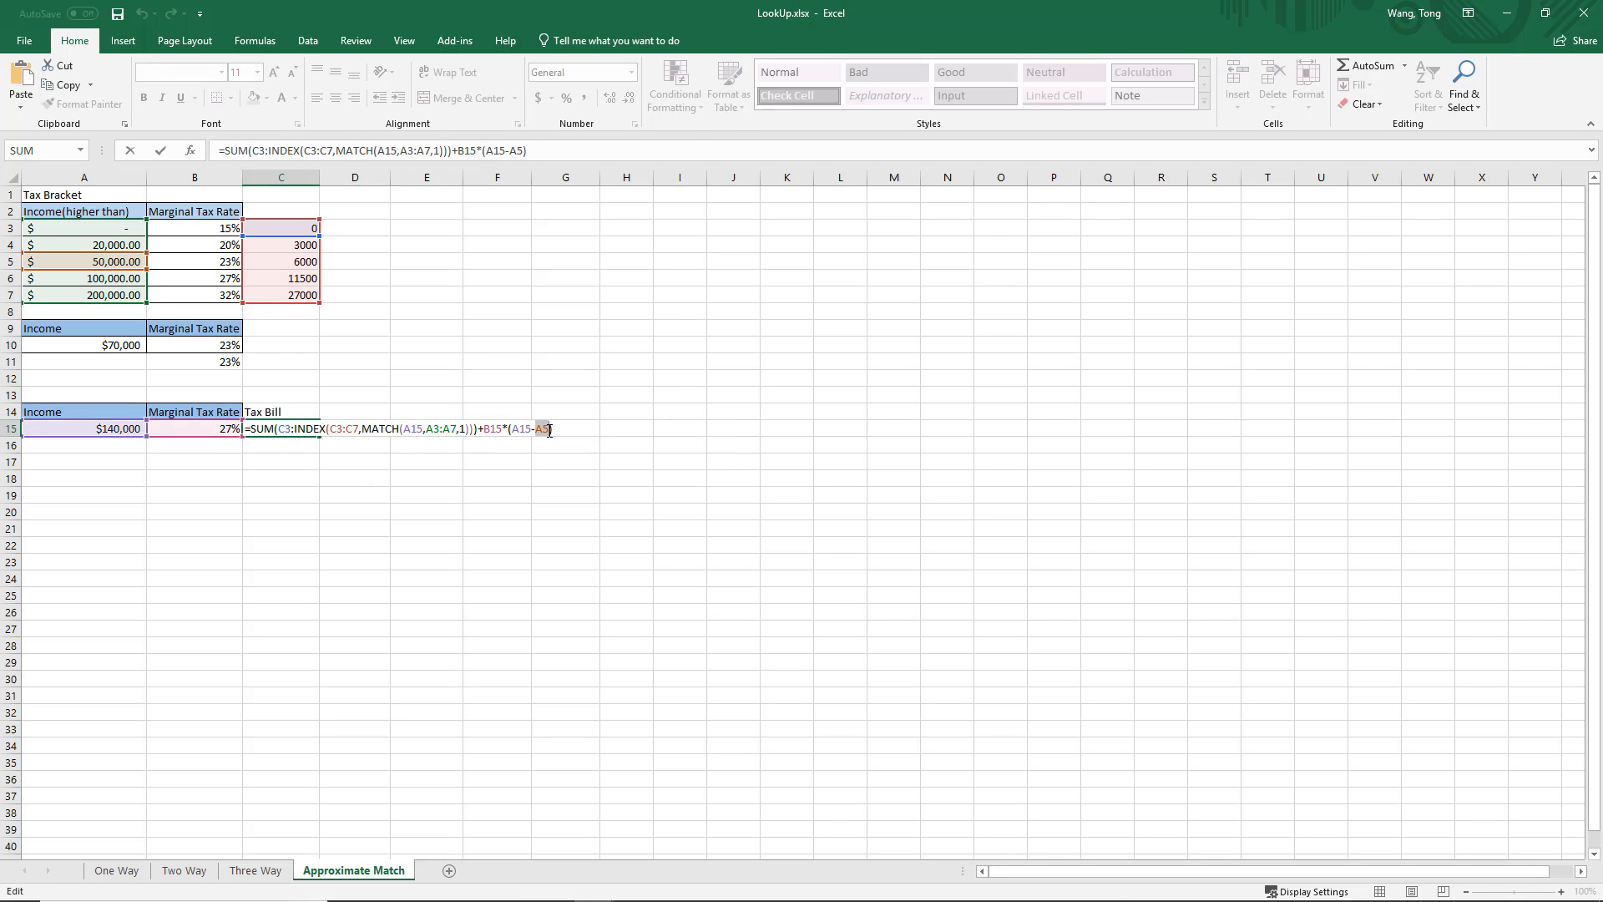
pyautogui.hotkey('ctrl', 'v')
pyautogui.press('Return')
pyautogui.click(265, 531)
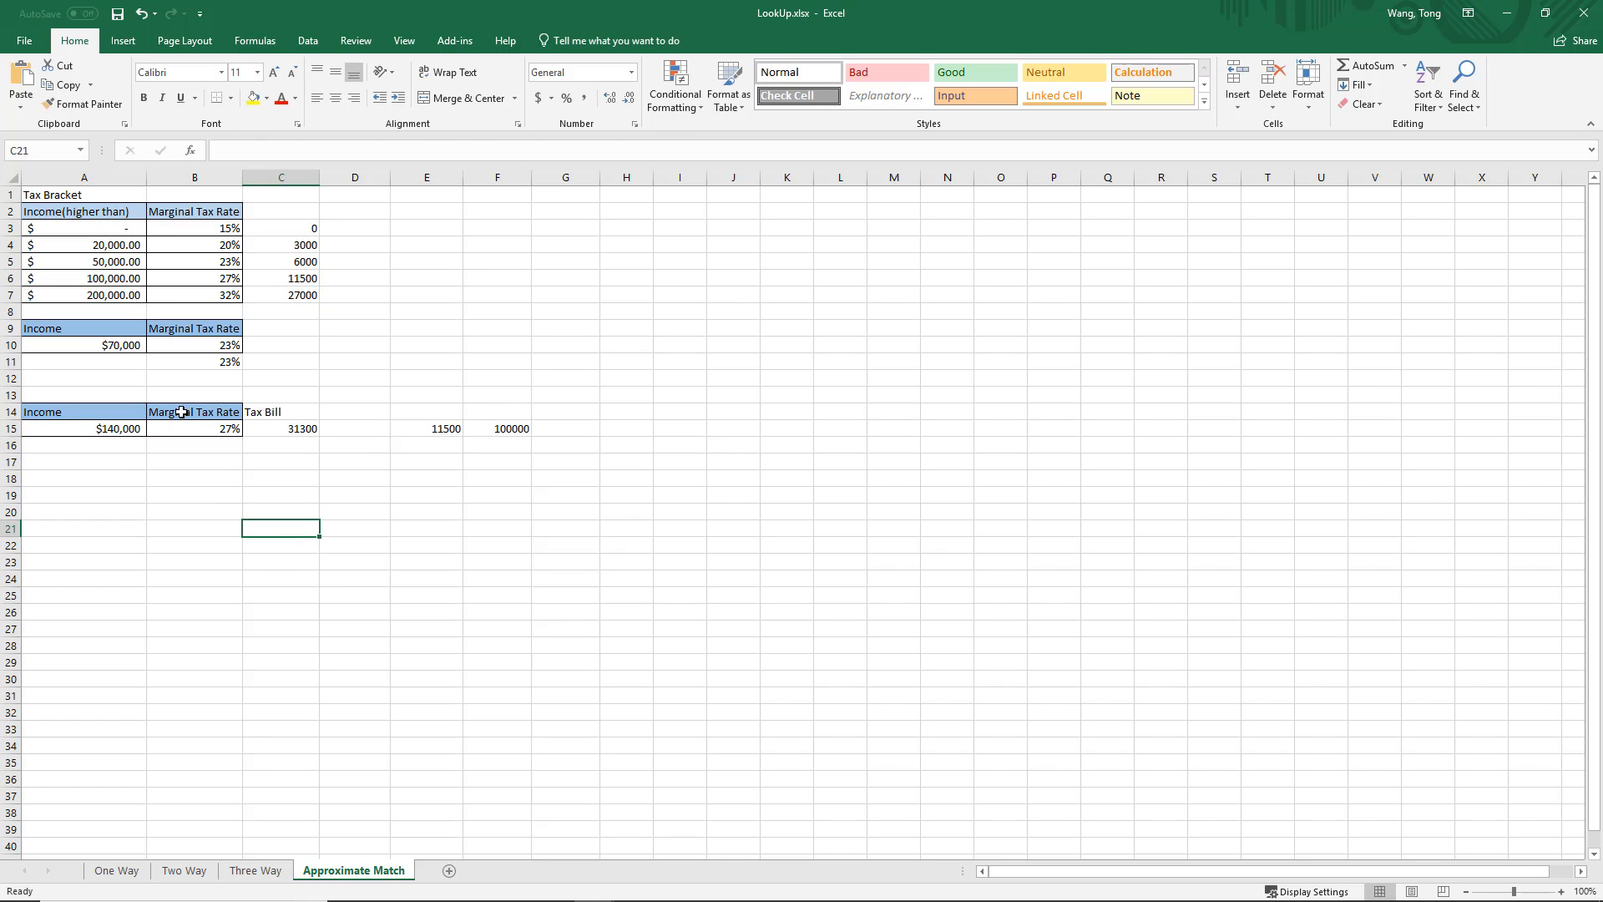
# Step: Set the income in A15 to 220000 to test the tax bill formula
pyautogui.click(84, 430)
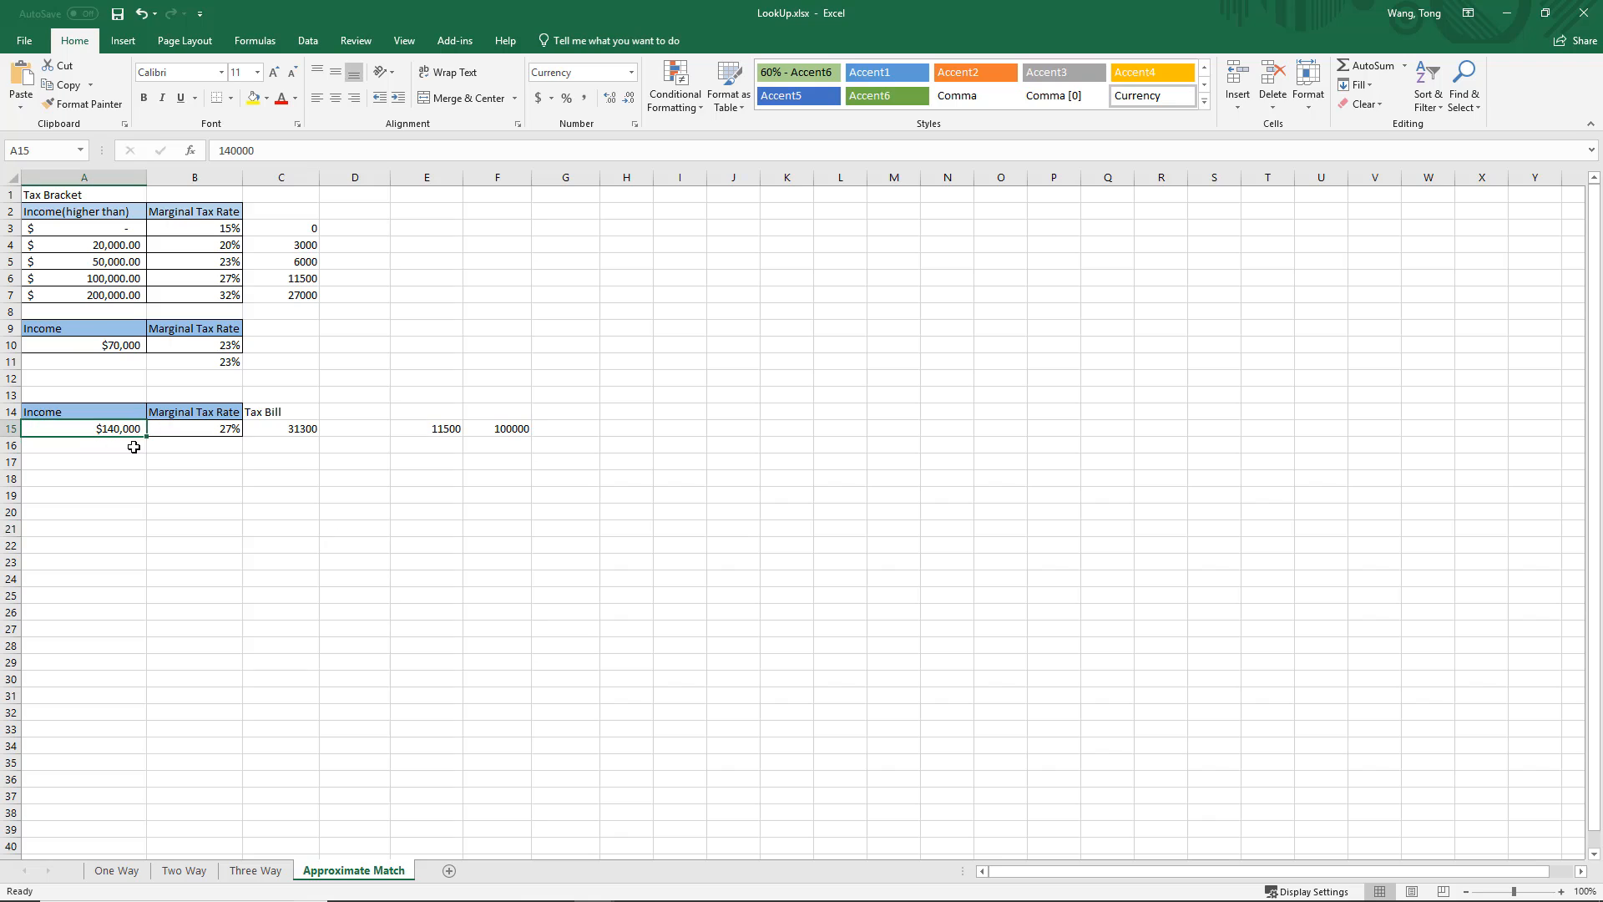
pyautogui.doubleClick(121, 430)
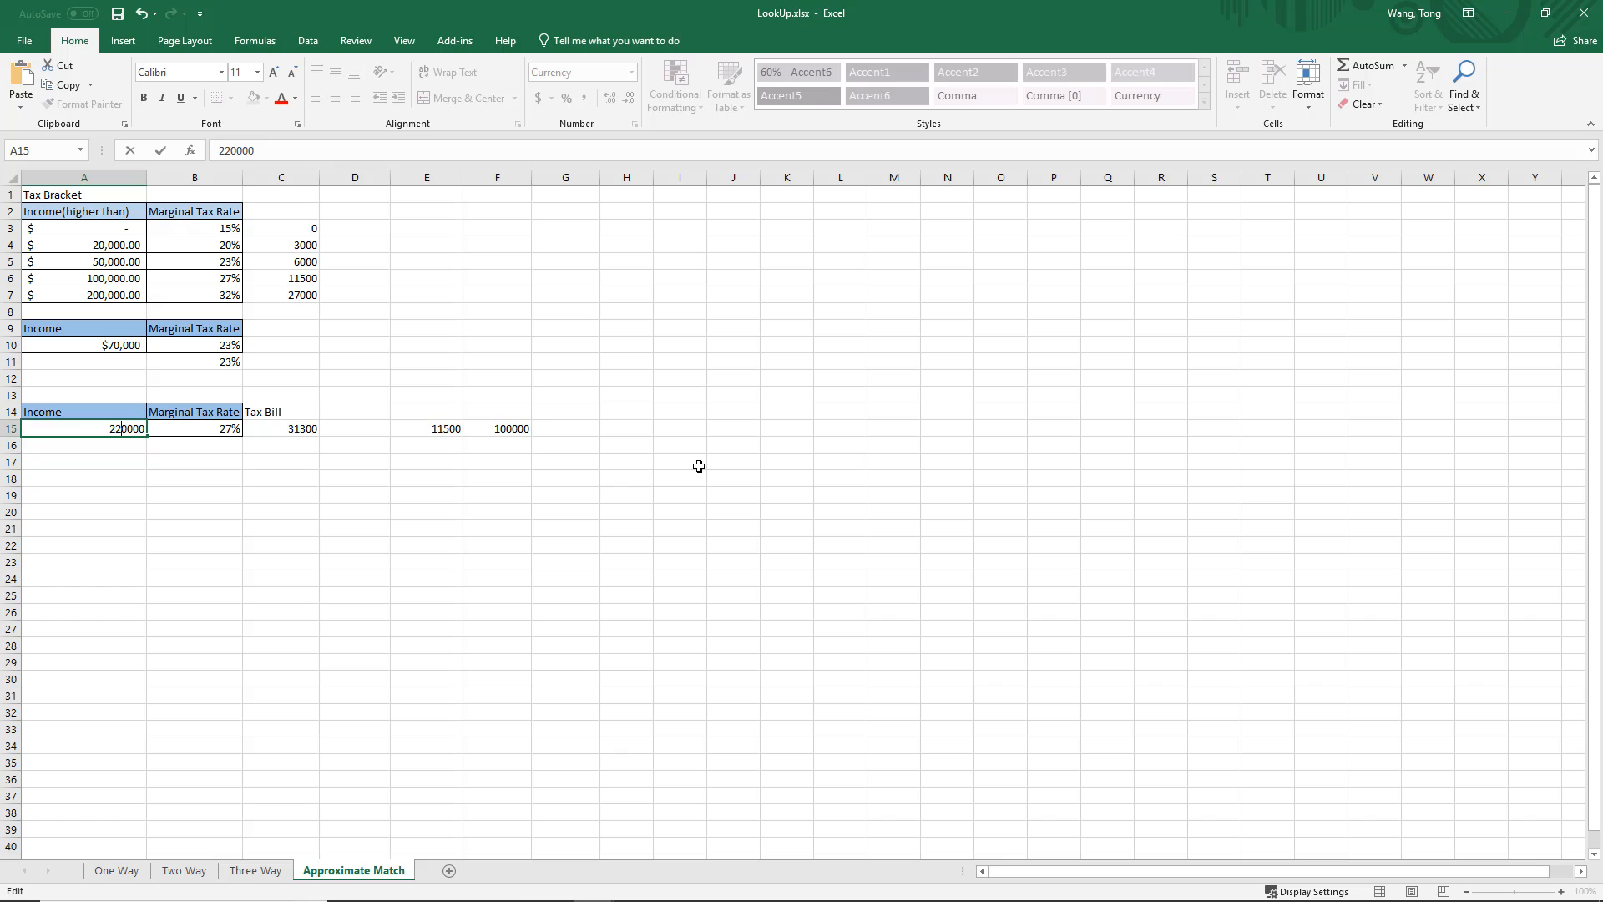
pyautogui.press('Return')
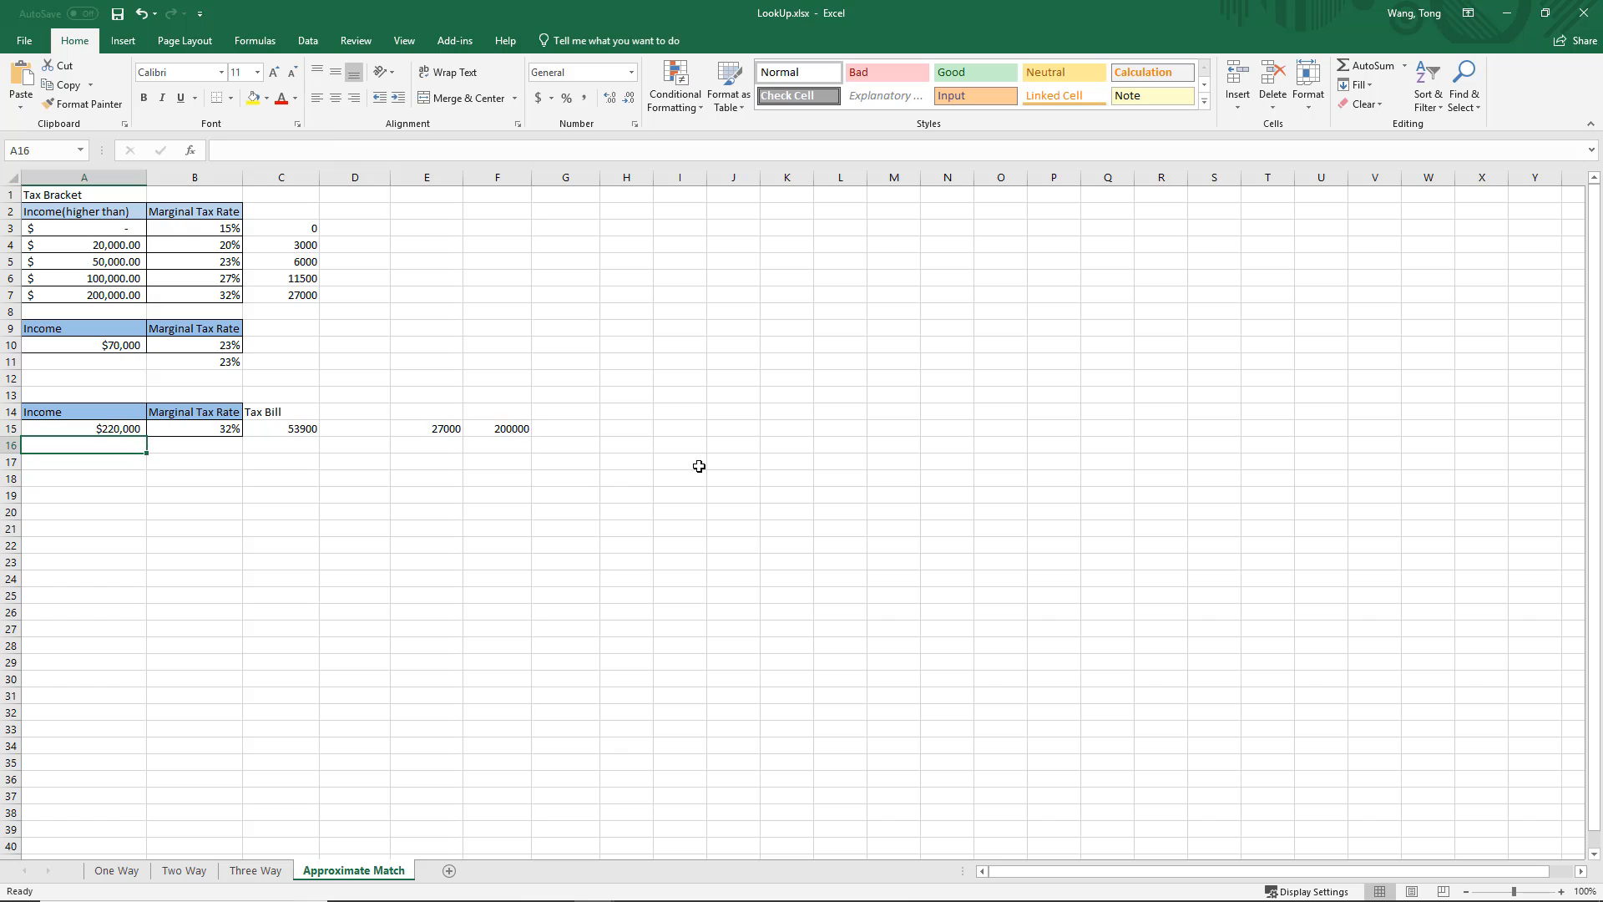
# Step: Review the full tax bill formula in C15, and consult the tax bracket diagram in PowerPoint before returning to Excel
pyautogui.doubleClick(302, 429)
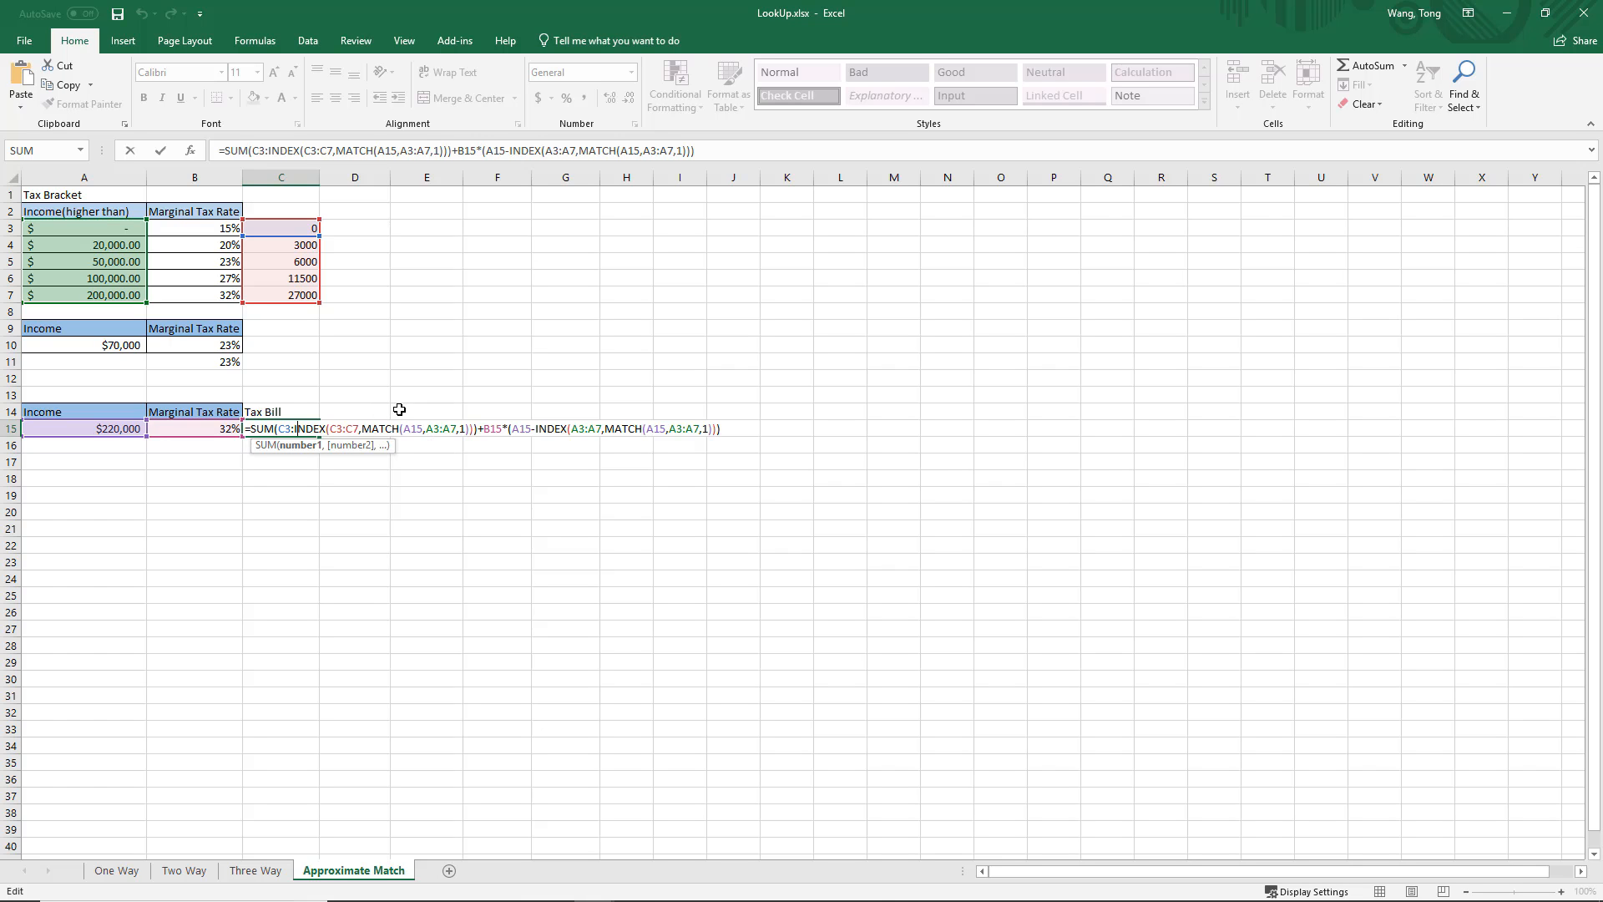
pyautogui.press('Return')
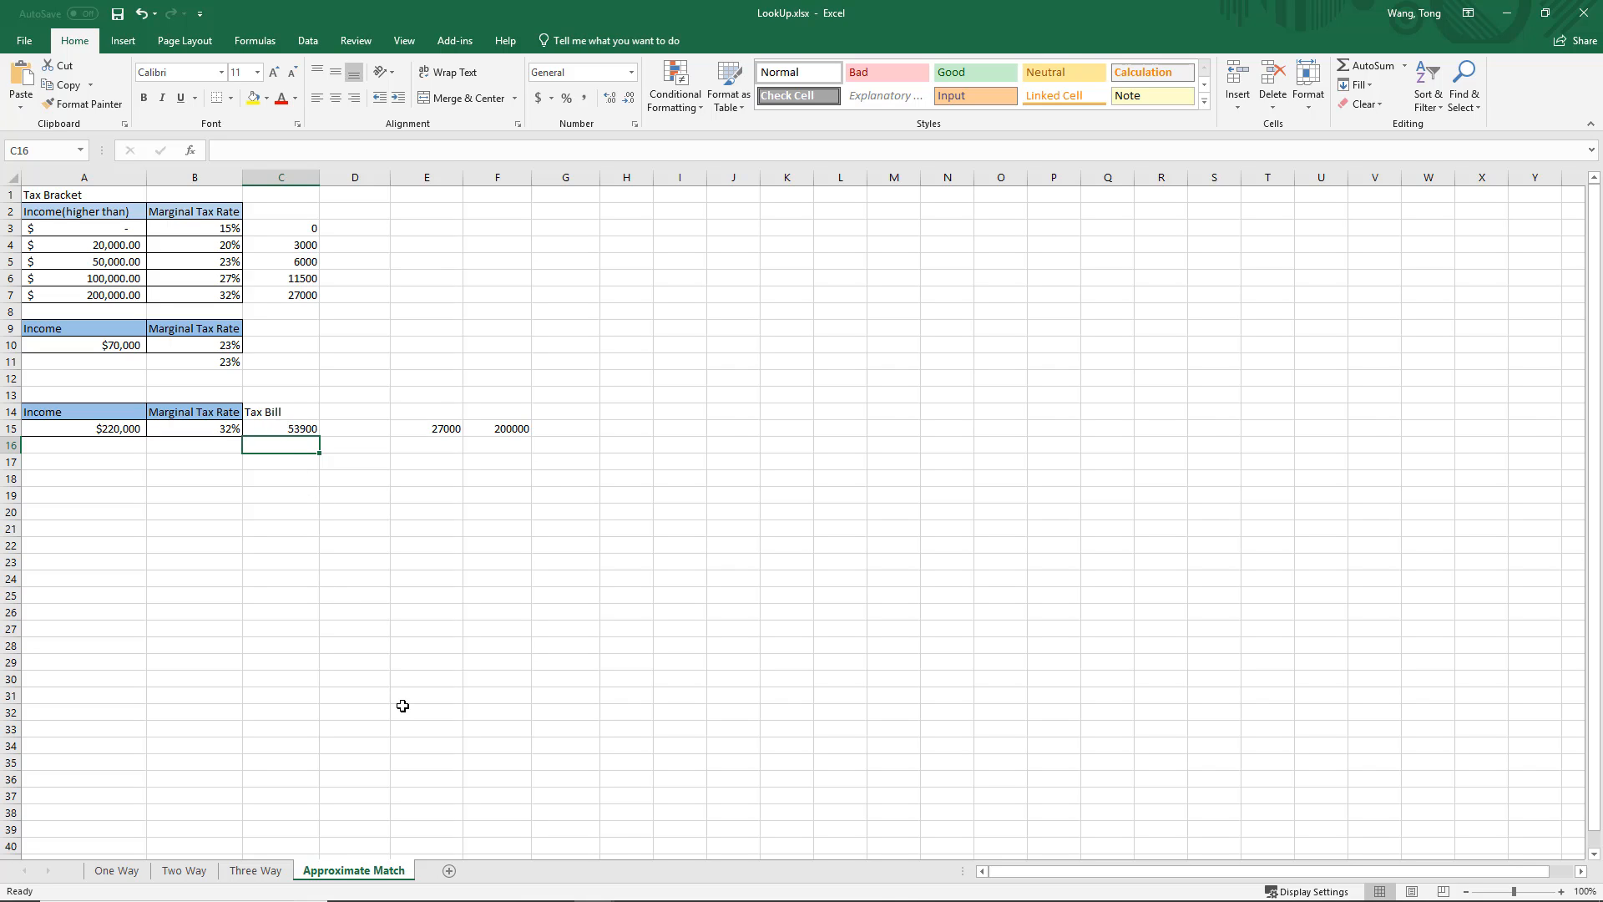
pyautogui.hotkey('alt', 'Tab')
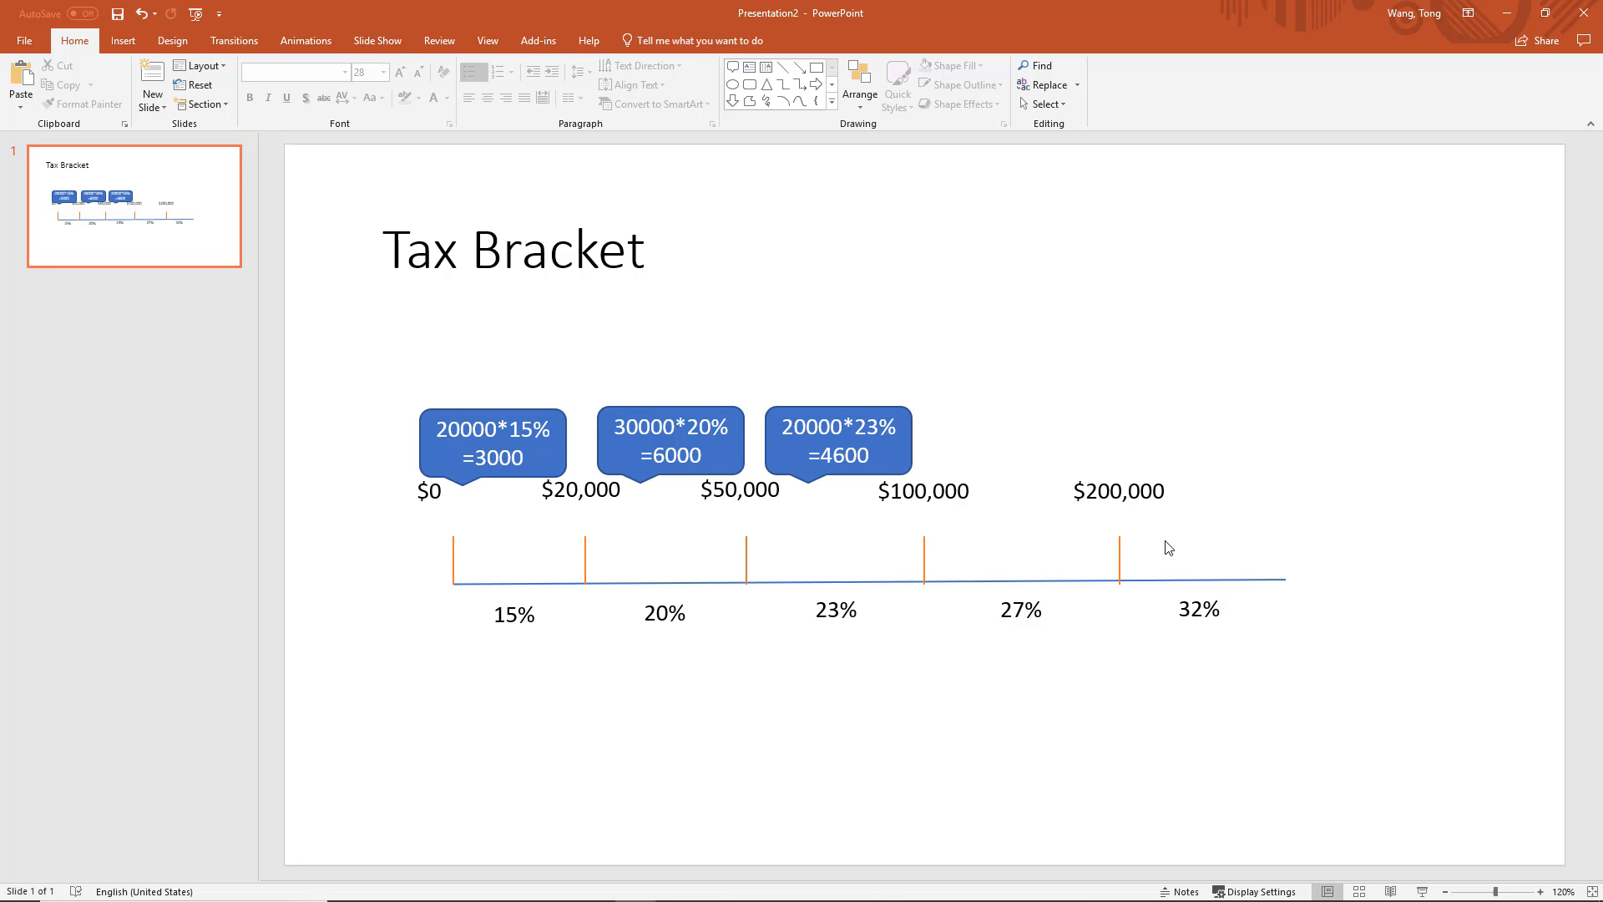
pyautogui.hotkey('alt', 'Tab')
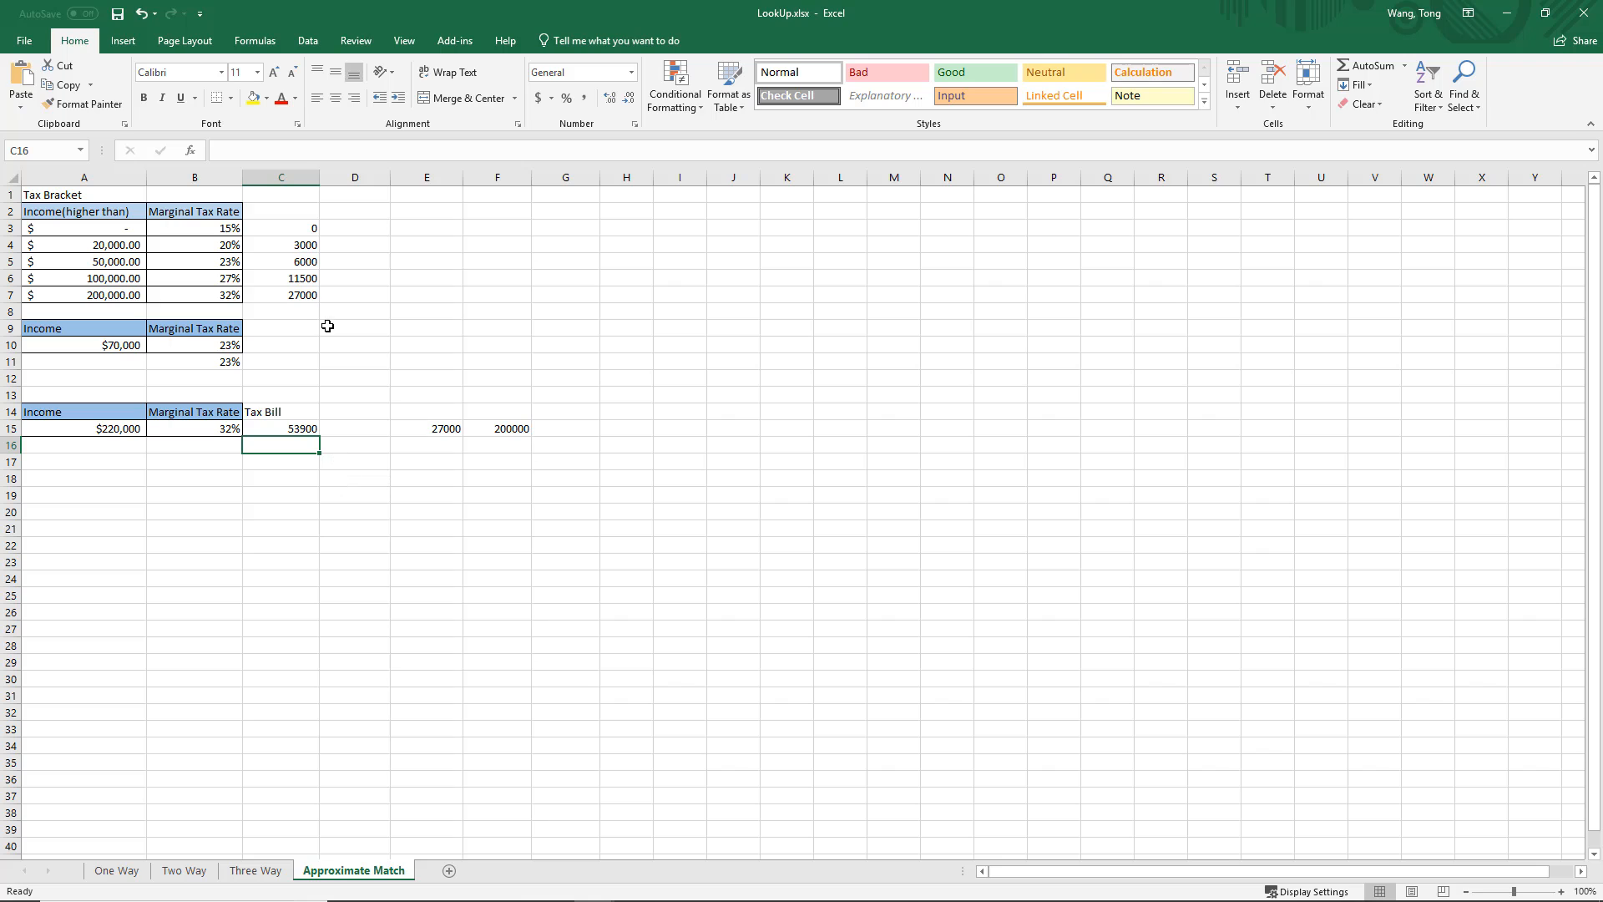
# Step: Enter the manual check formula =SUM(C4:C7)+20000*32% in E8
pyautogui.click(406, 314)
pyautogui.write('=sum(')
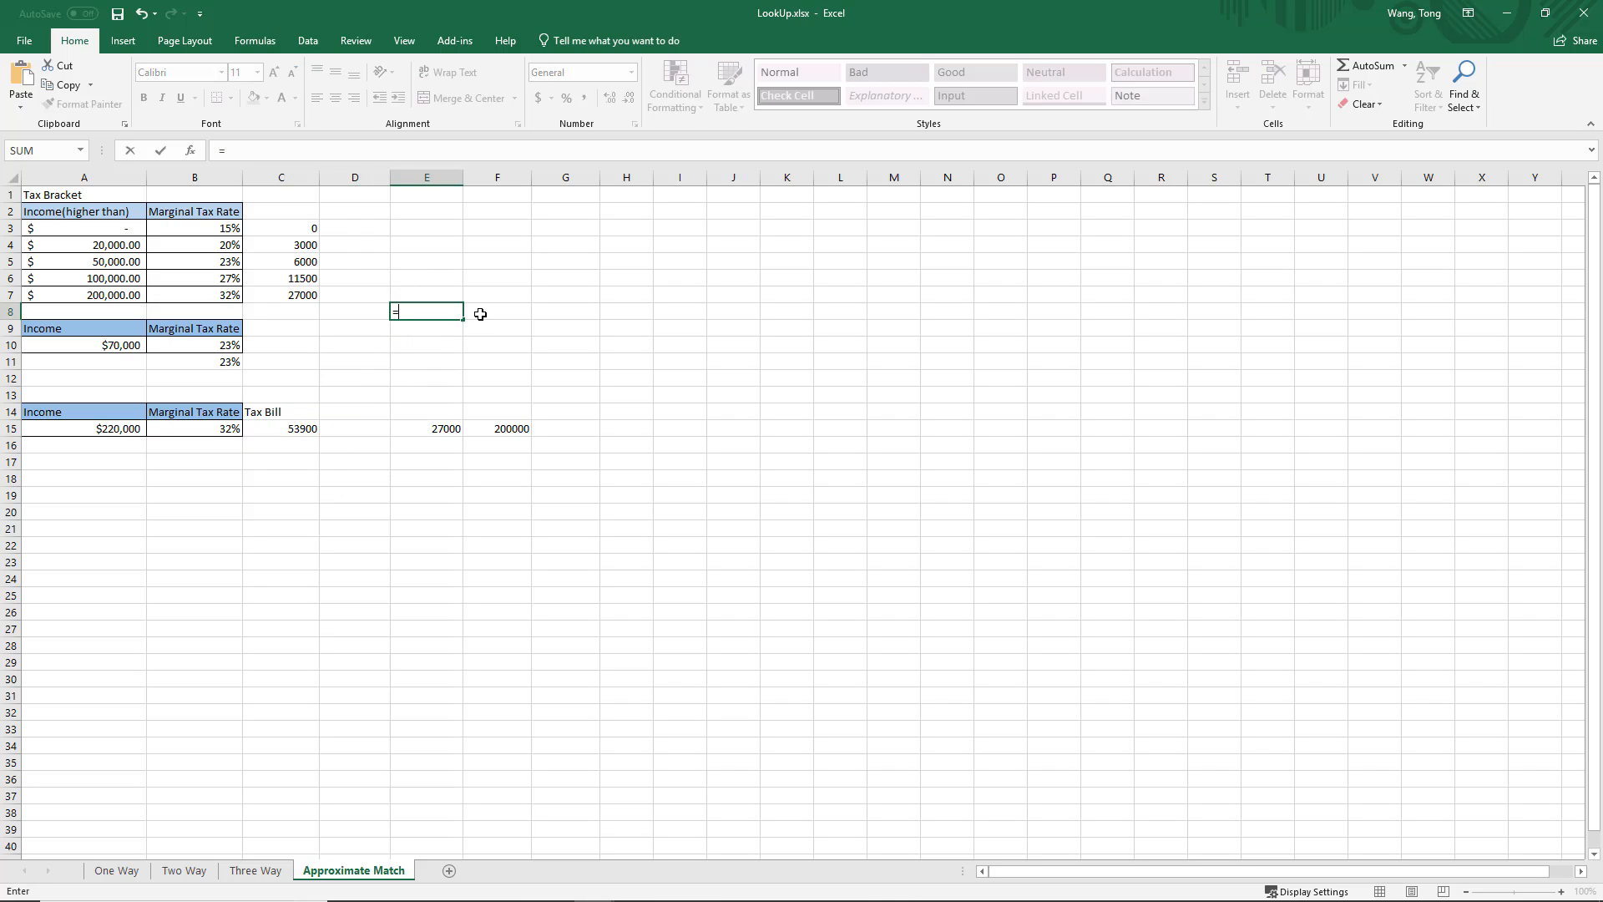
pyautogui.press('Up')
pyautogui.press('Up')
pyautogui.press('Up')
pyautogui.press('Up')
pyautogui.press('Left')
pyautogui.press('Left')
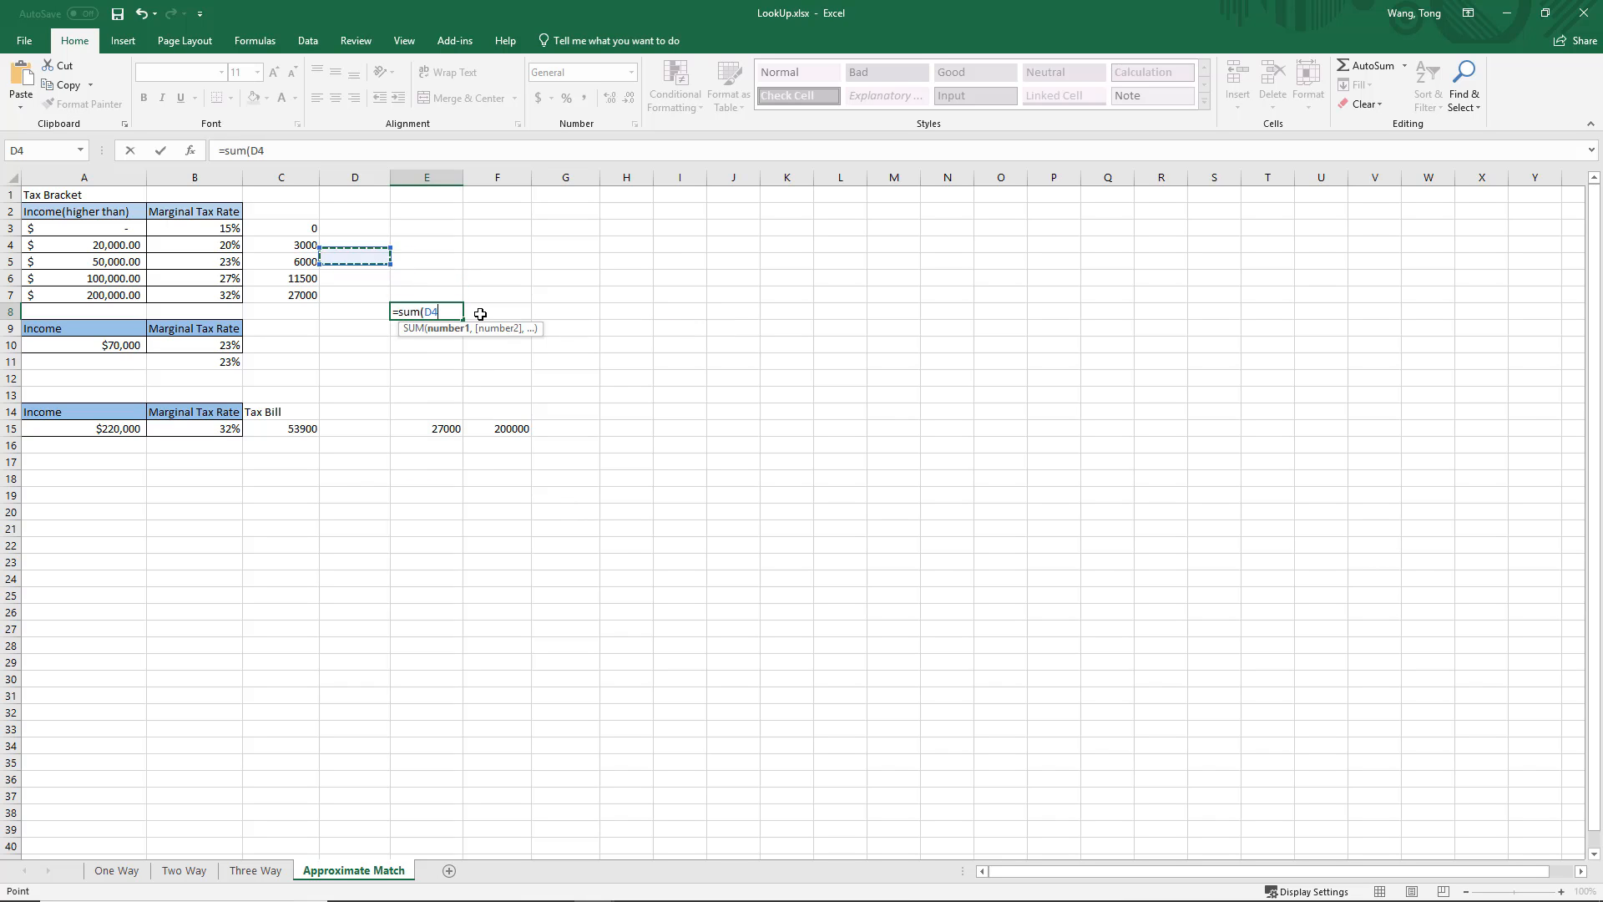
pyautogui.hotkey('shift', 'Down')
pyautogui.hotkey('shift', 'Down')
pyautogui.hotkey('shift', 'Down')
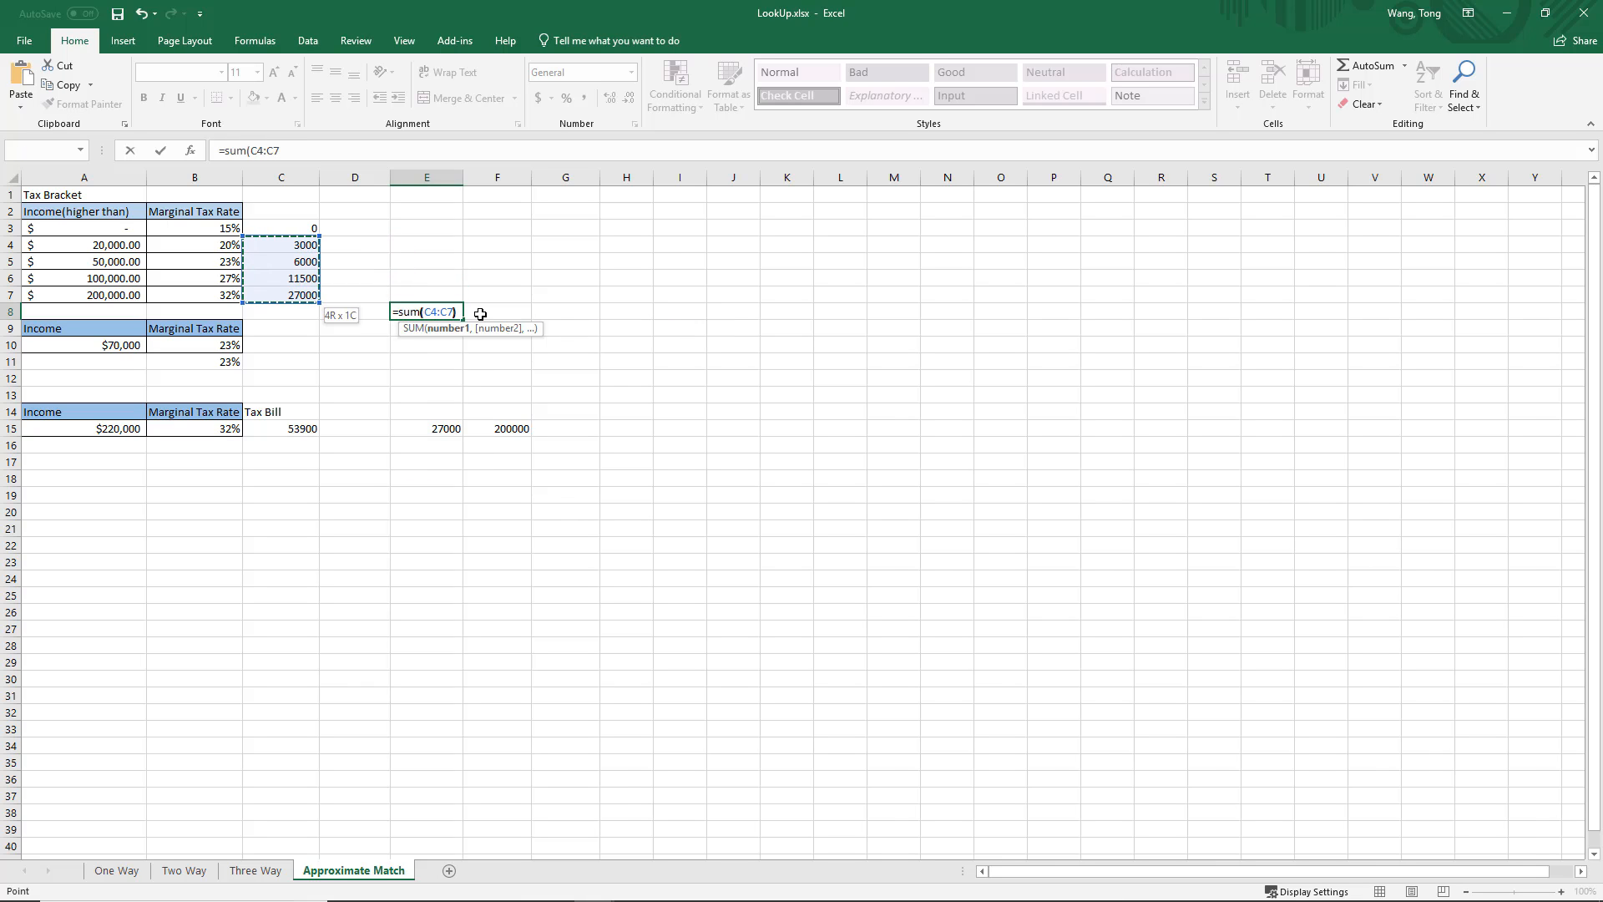
pyautogui.write(')+20000*')
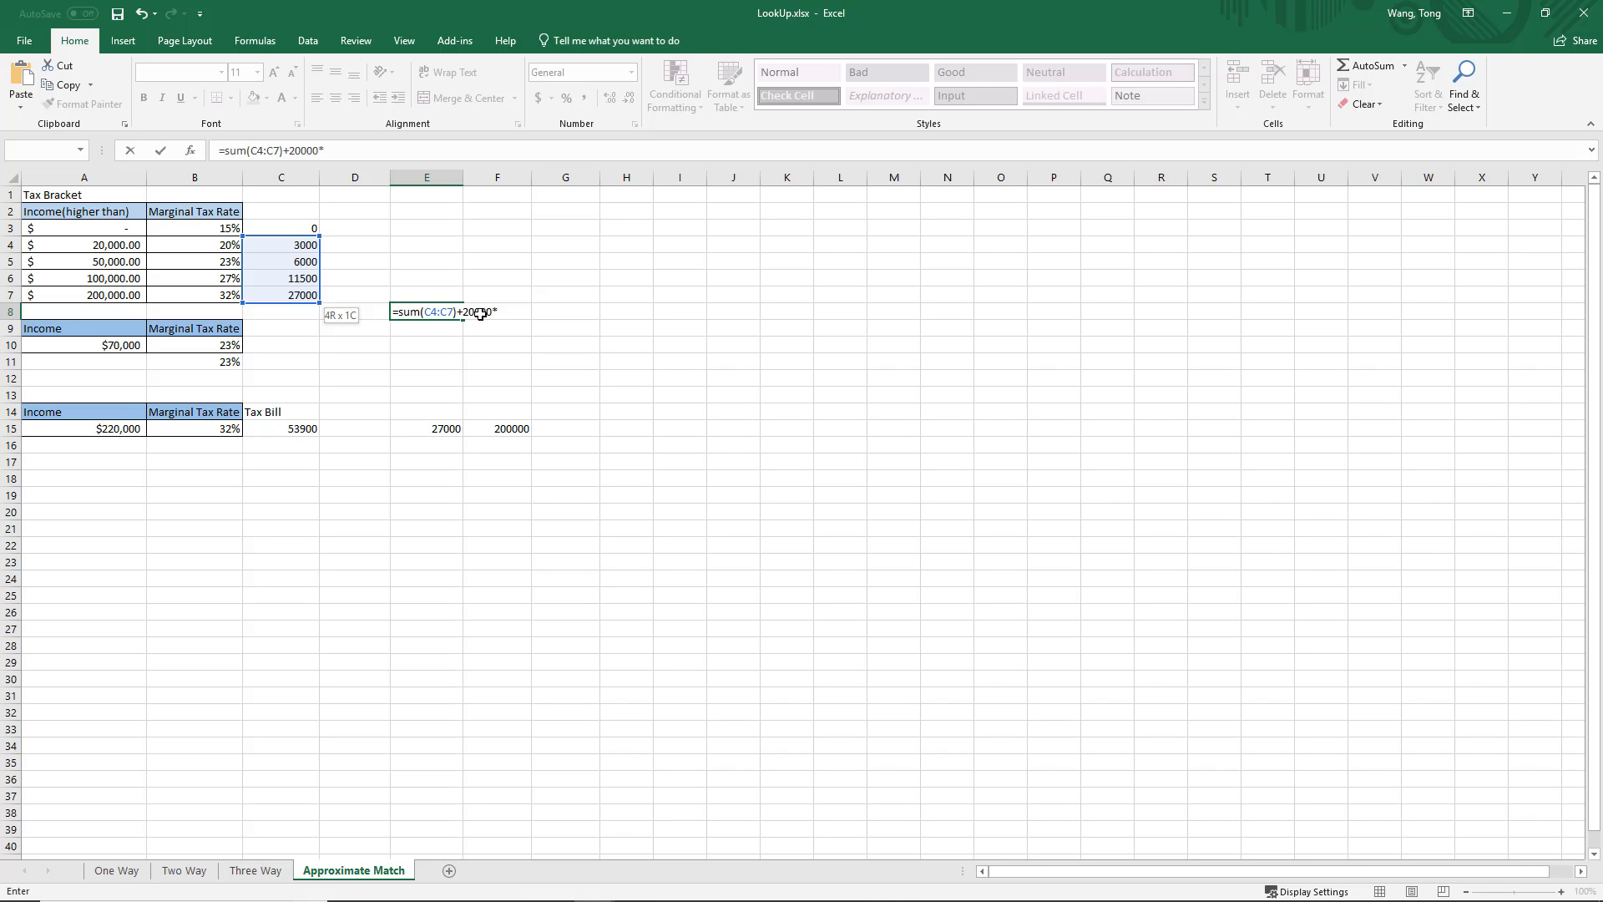
pyautogui.write('32%')
pyautogui.press('Return')
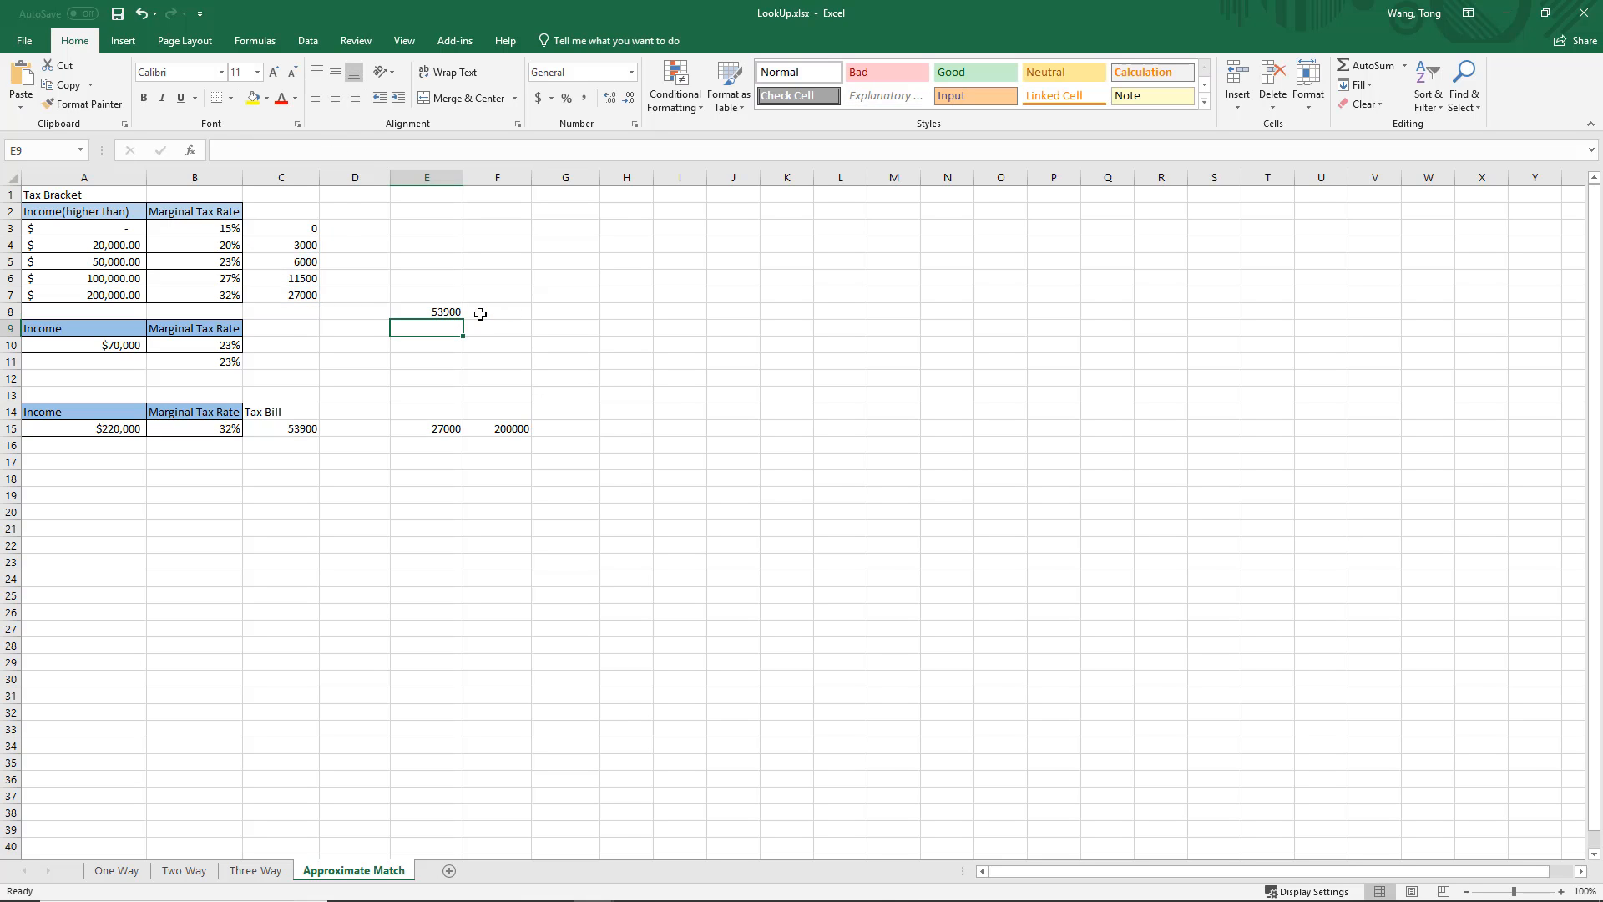
# Step: Compare the manual check in E8 with the tax bill in C15
pyautogui.press('Up')
pyautogui.click(318, 431)
pyautogui.click(433, 309)
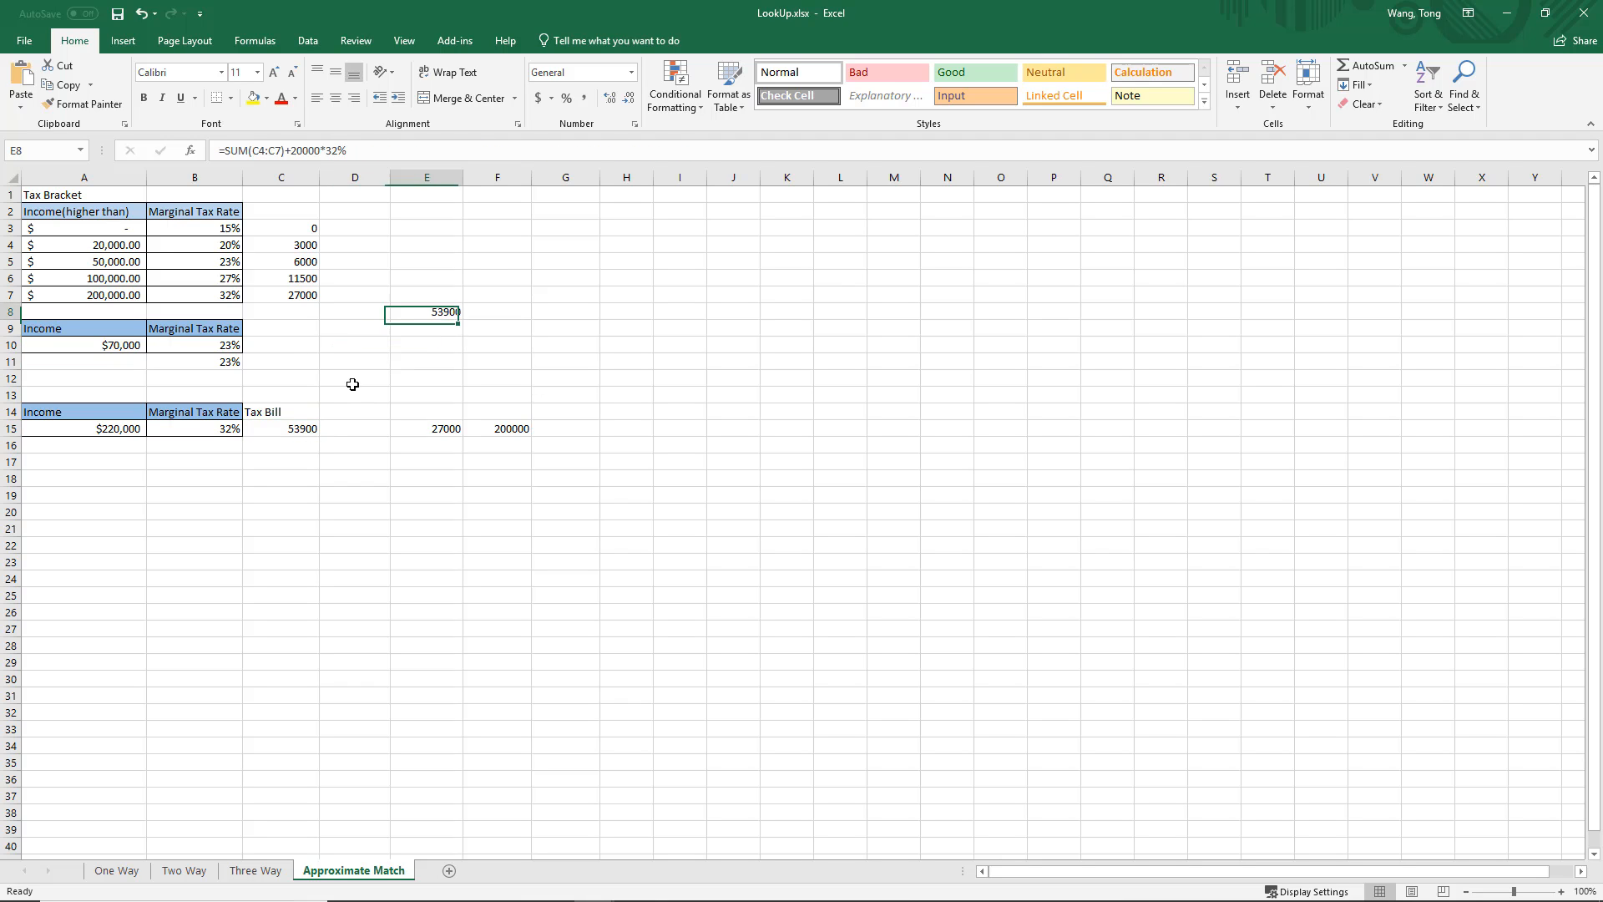
pyautogui.click(313, 424)
pyautogui.click(423, 314)
pyautogui.click(309, 427)
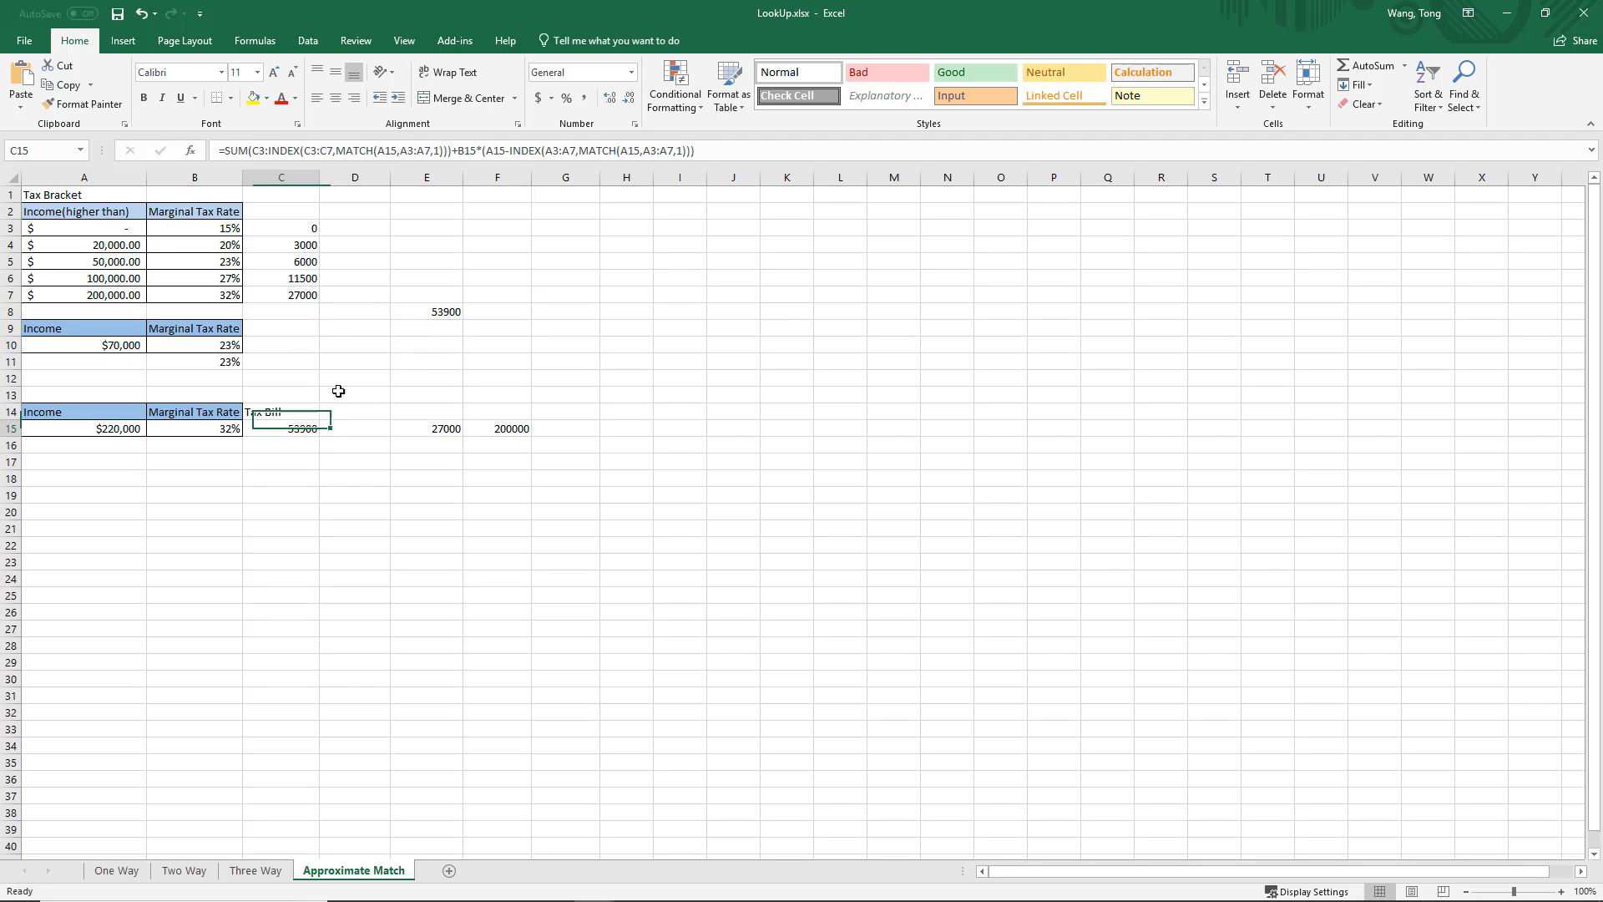
pyautogui.click(423, 311)
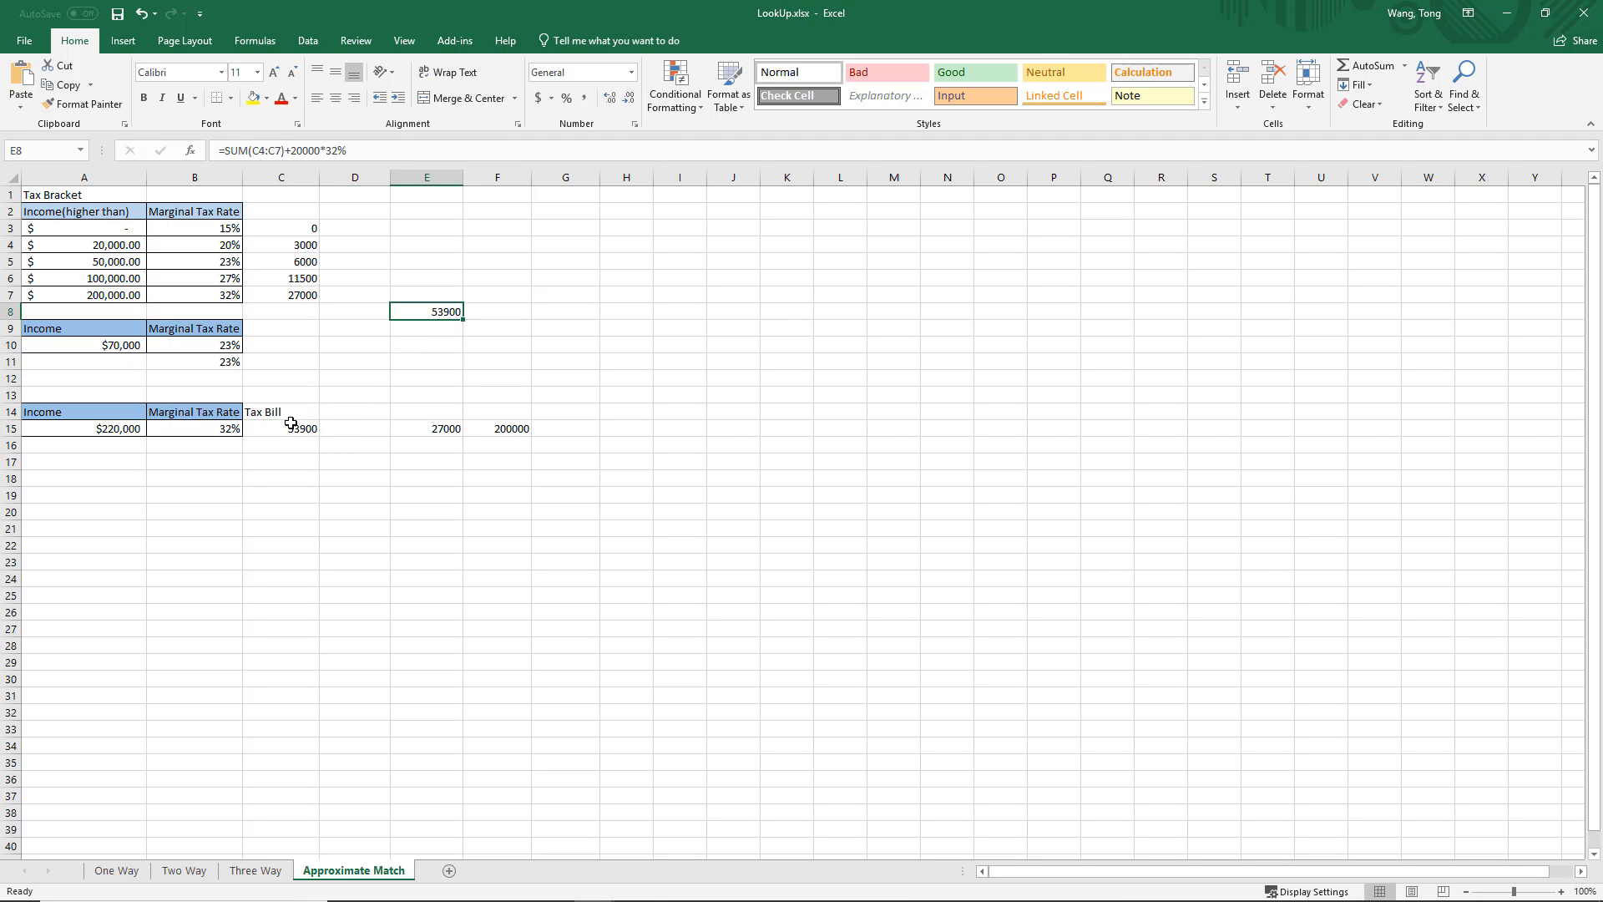
# Step: Clear the manual check from E8, and select the income cell A15
pyautogui.click(445, 342)
pyautogui.click(458, 311)
pyautogui.press('Delete')
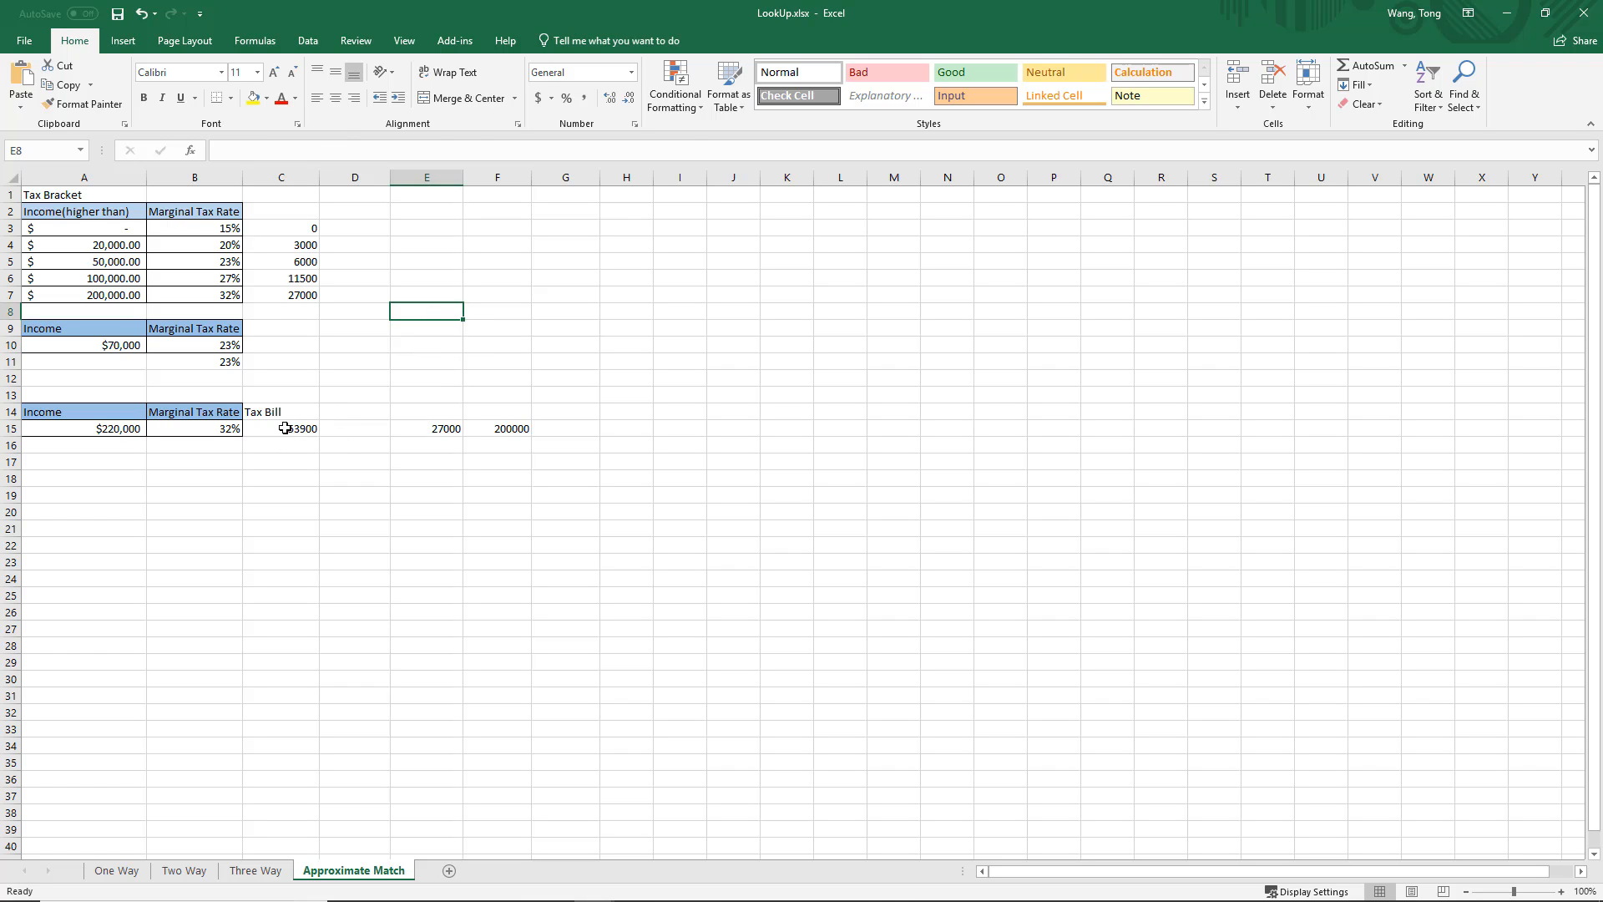
pyautogui.click(285, 427)
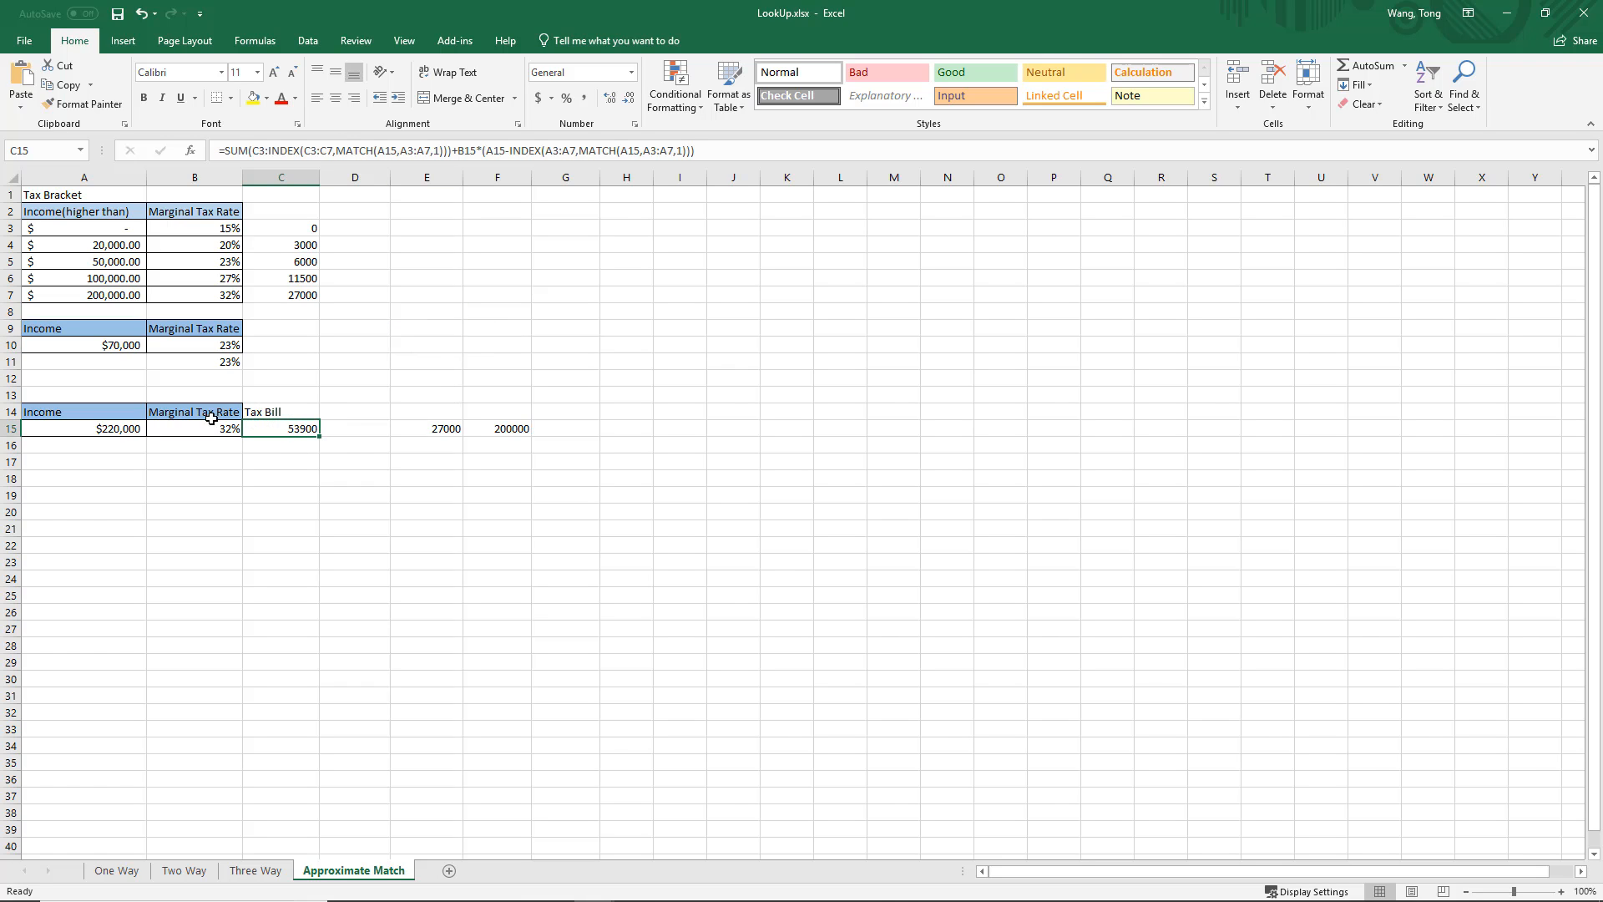
pyautogui.click(123, 426)
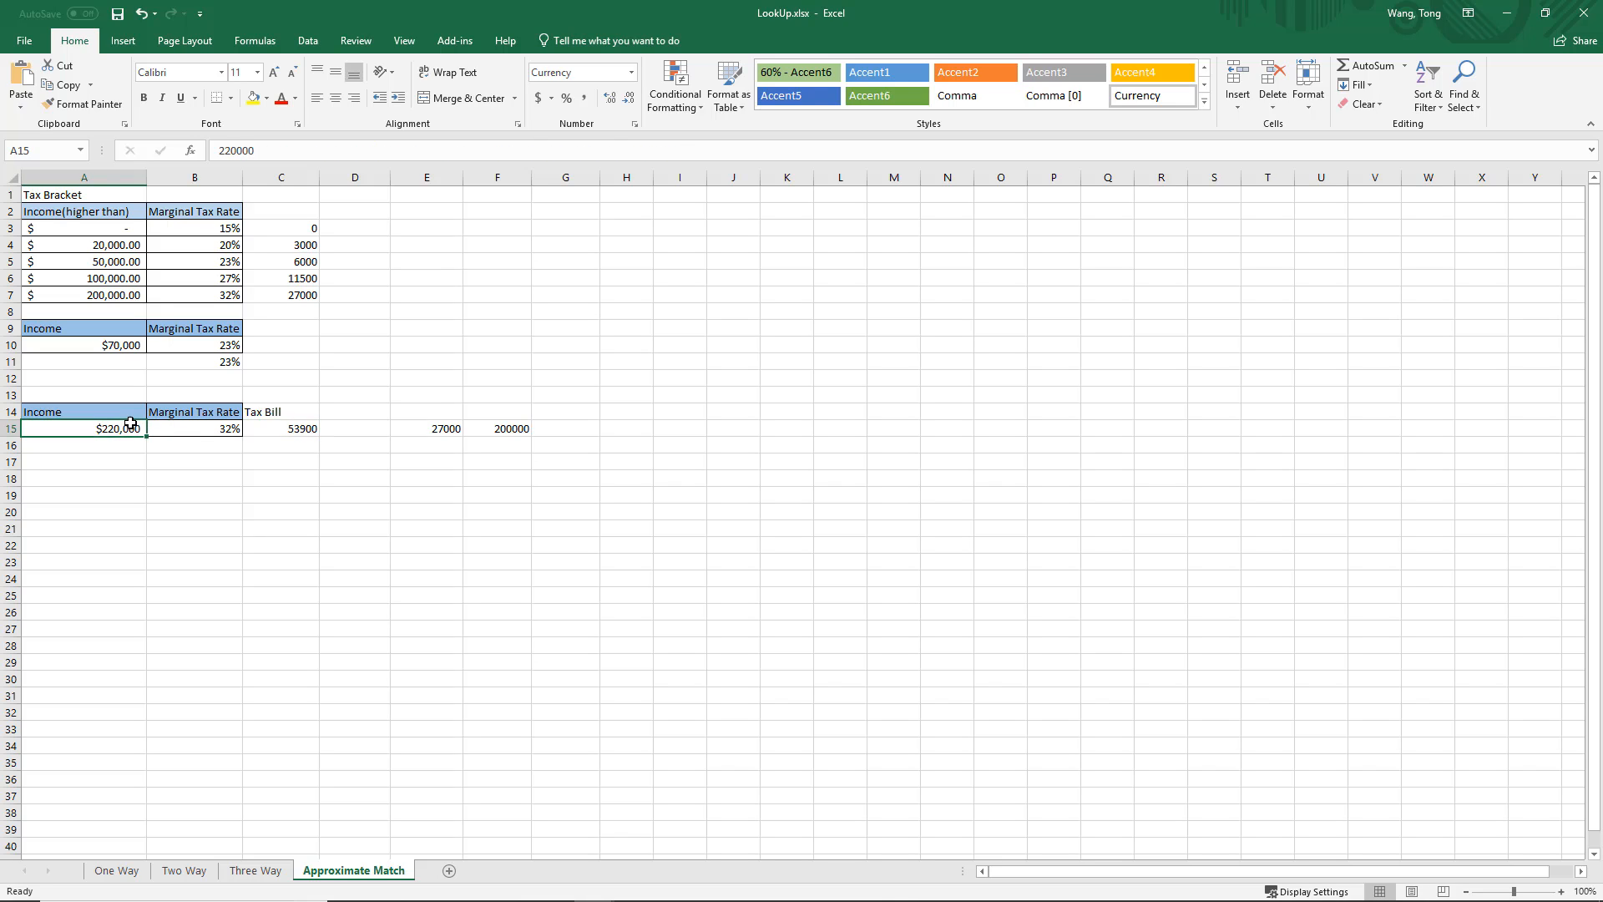